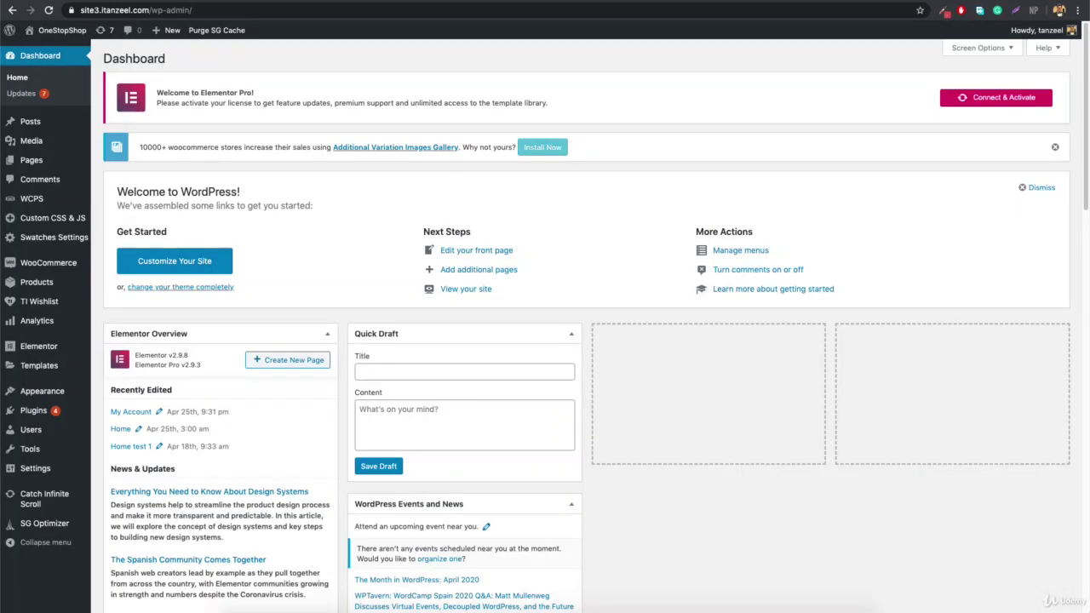
{"action": "scroll", "coordinate": [94, 209], "scroll_direction": "down", "scroll_amount": 3}
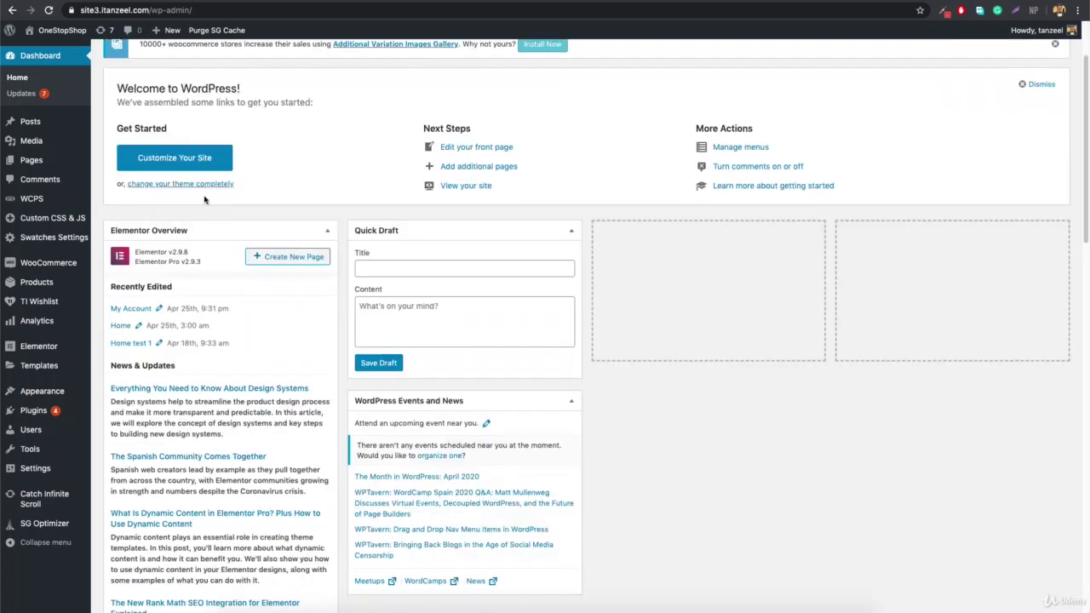
{"action": "scroll", "coordinate": [209, 202], "scroll_direction": "up", "scroll_amount": 1}
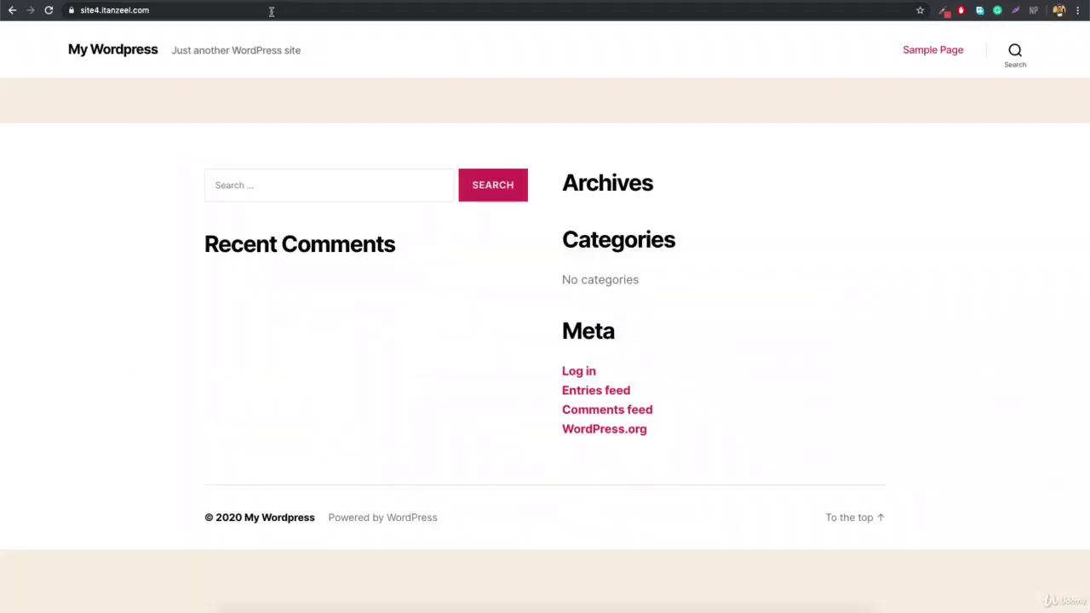
Open the wp-admin address of site4.itanzeel.com and log in with the filled-in credentials
{"action": "left_click", "coordinate": [271, 11]}
{"action": "left_click", "coordinate": [270, 11]}
{"action": "type", "text": "wp-admin"}
{"action": "key", "text": "Return"}
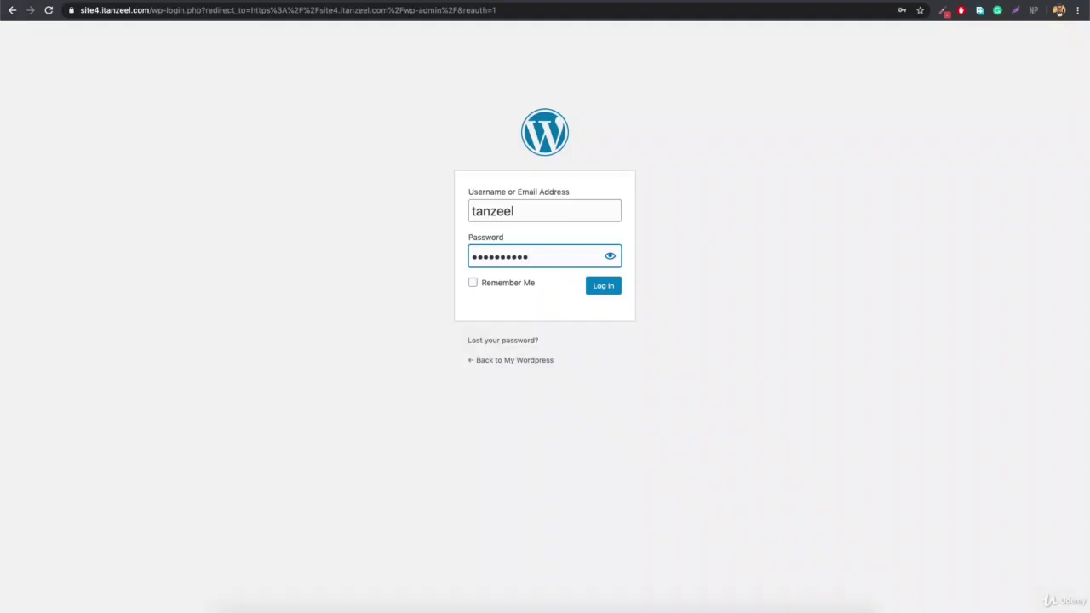
{"action": "key", "text": "Return"}
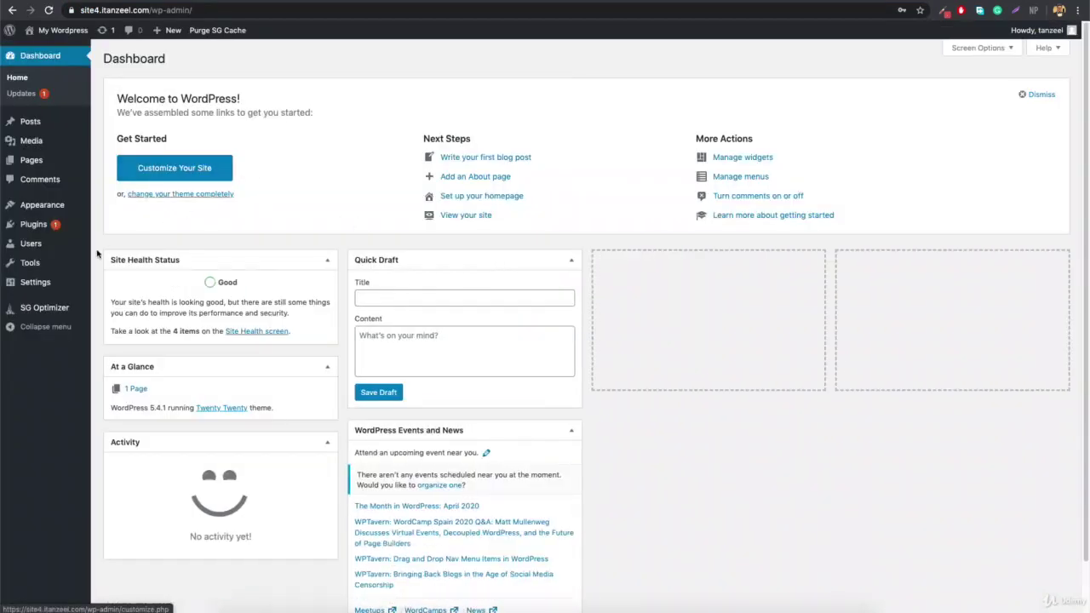
Reload the site4 Dashboard home and open the list of all posts
{"action": "left_click", "coordinate": [85, 56]}
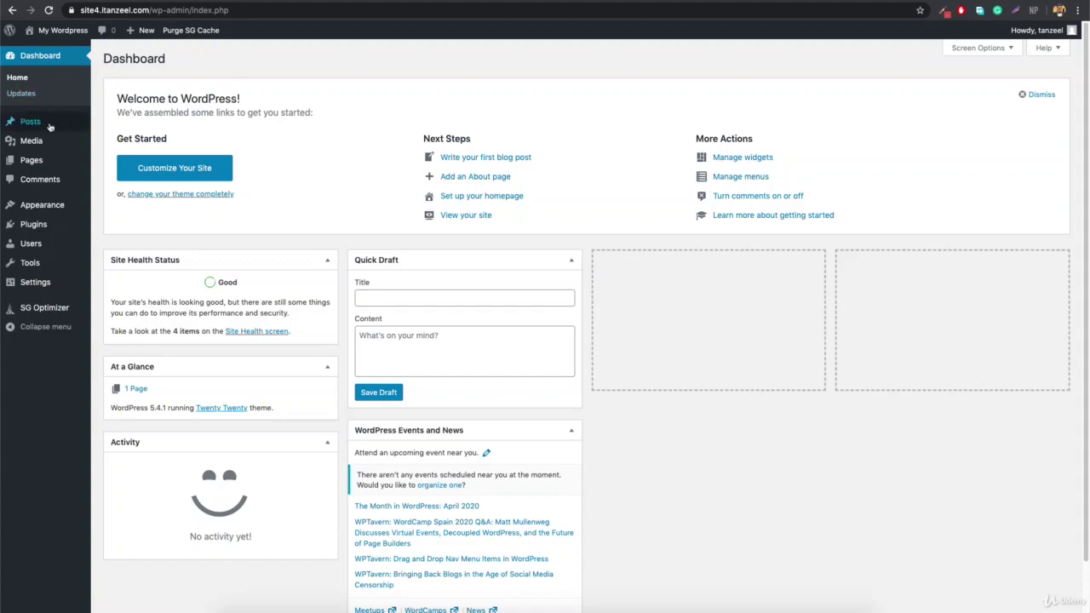
{"action": "mouse_move", "coordinate": [55, 126]}
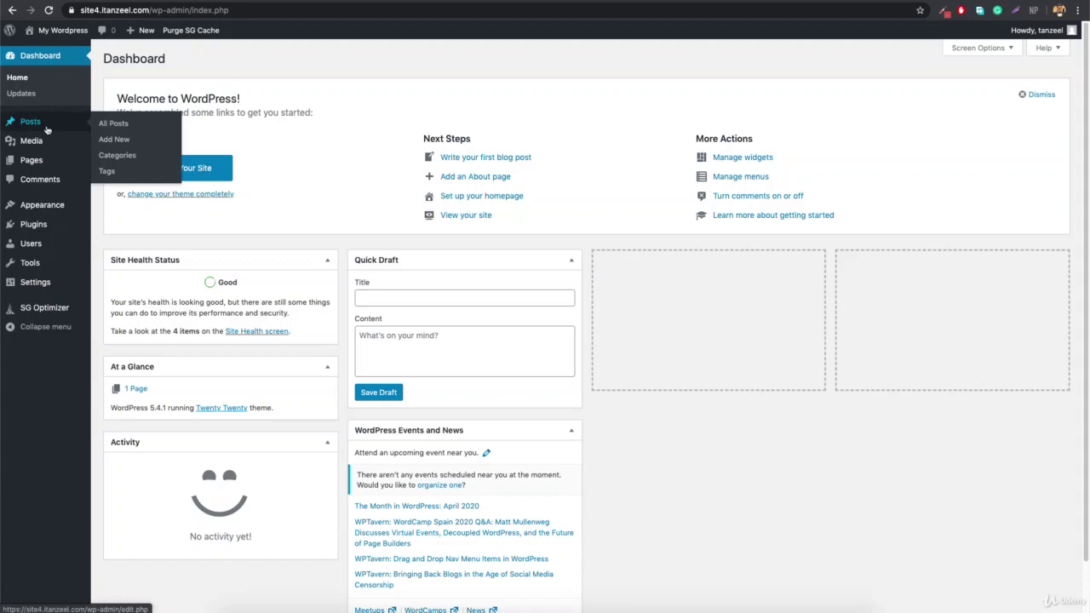
{"action": "mouse_move", "coordinate": [39, 145]}
{"action": "mouse_move", "coordinate": [36, 165]}
{"action": "left_click", "coordinate": [31, 122]}
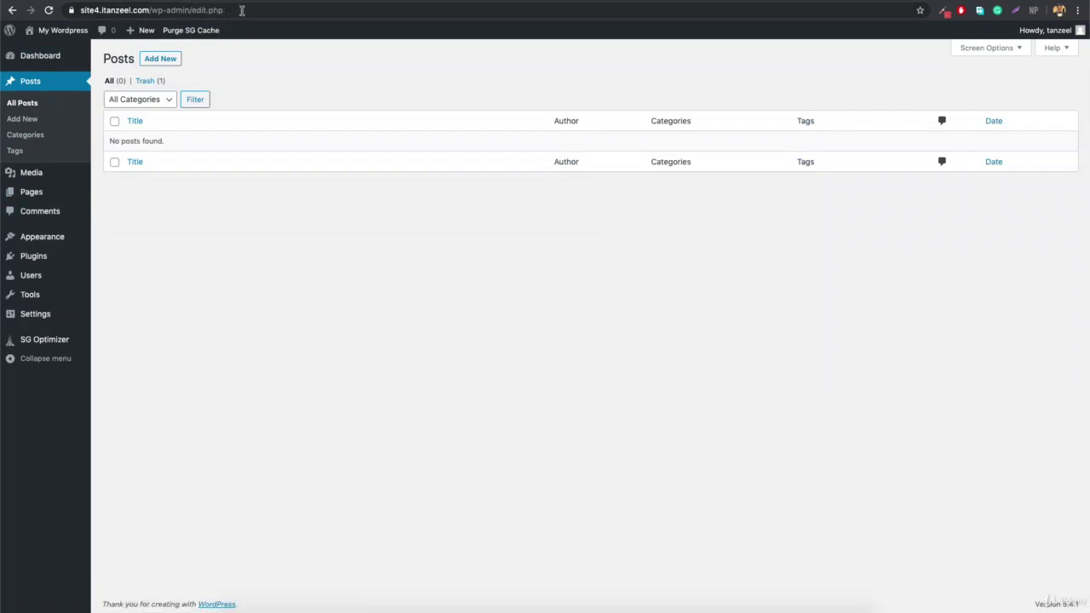
View the new-post screen in the block editor, dismissing its welcome guide, and return to the posts list
{"action": "left_click", "coordinate": [22, 120]}
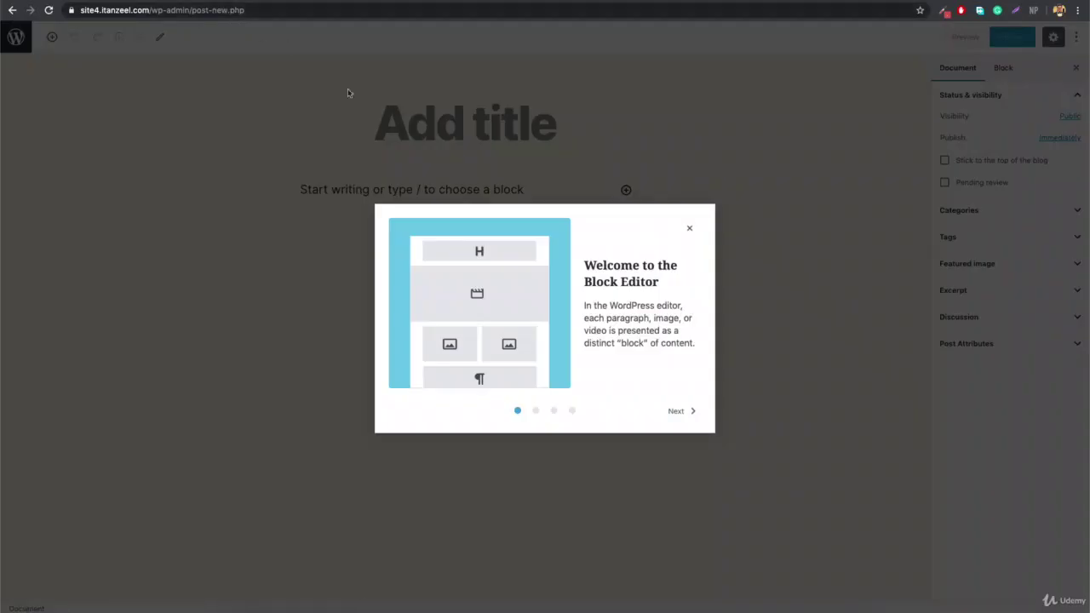
{"action": "left_click", "coordinate": [690, 230]}
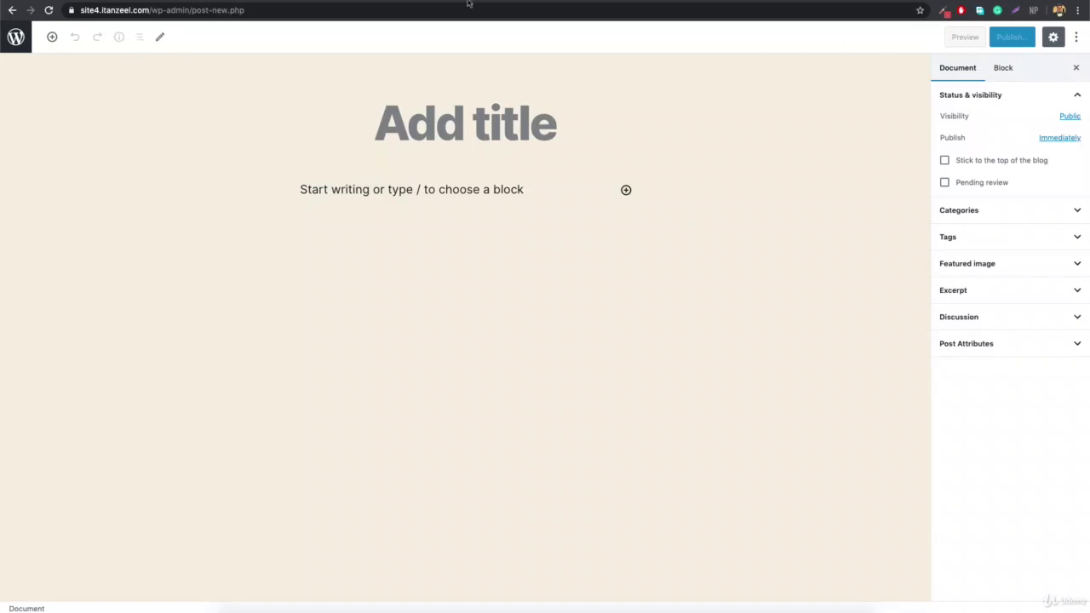
{"action": "left_click", "coordinate": [19, 38]}
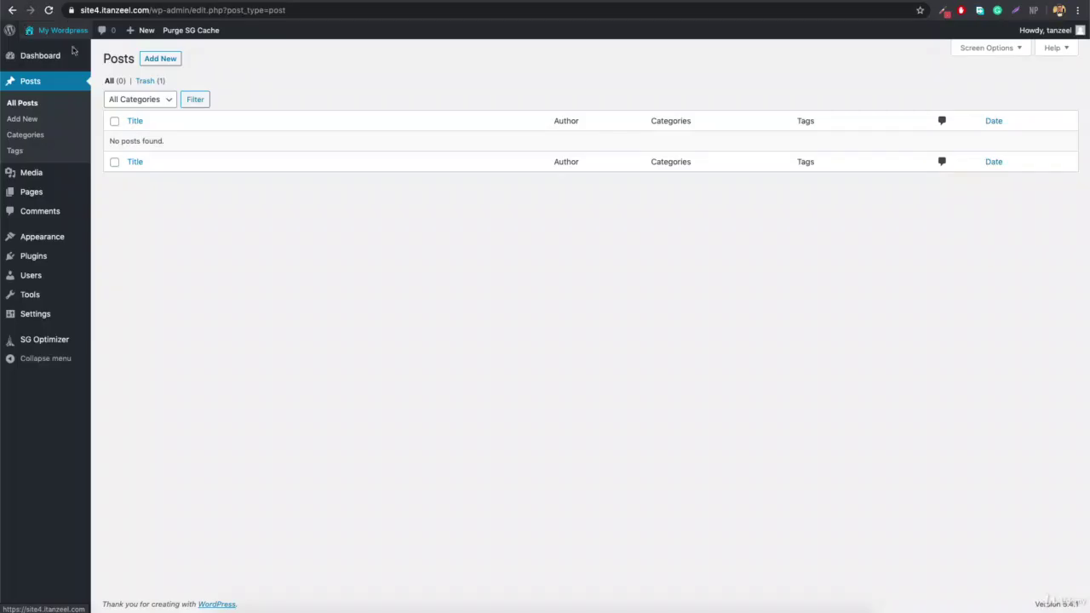
View the post Categories and Tags screens, then go back to the list of all posts
{"action": "left_click", "coordinate": [26, 138]}
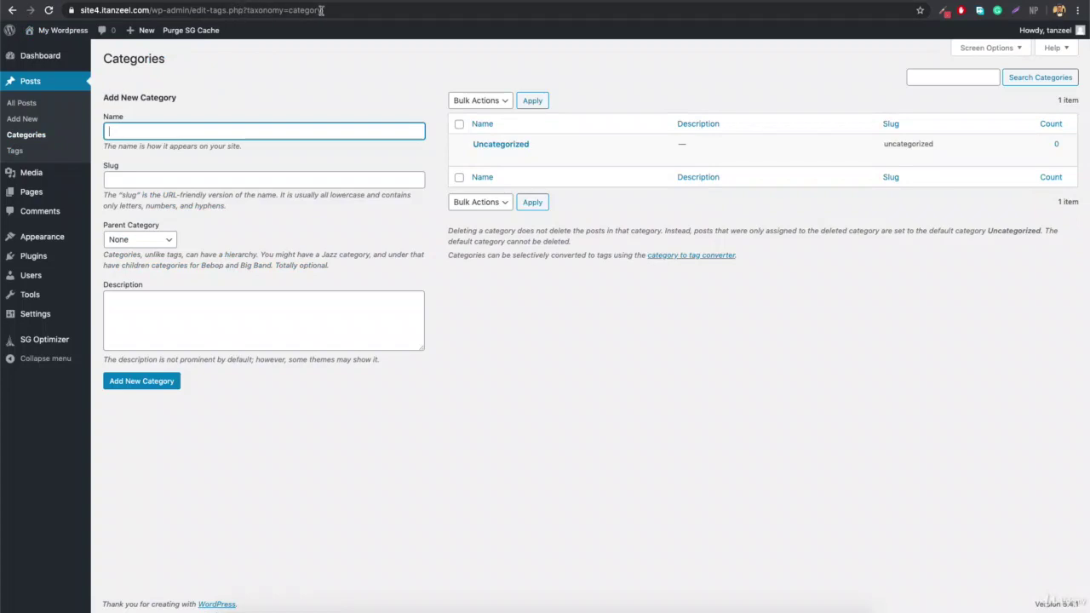
{"action": "left_click", "coordinate": [16, 151]}
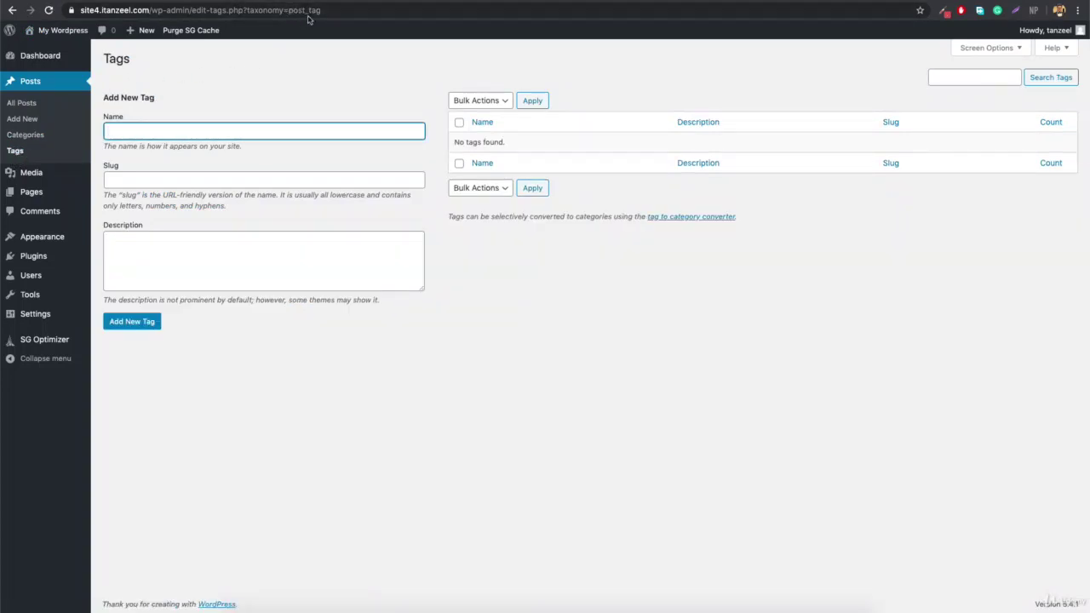
{"action": "left_click", "coordinate": [28, 106]}
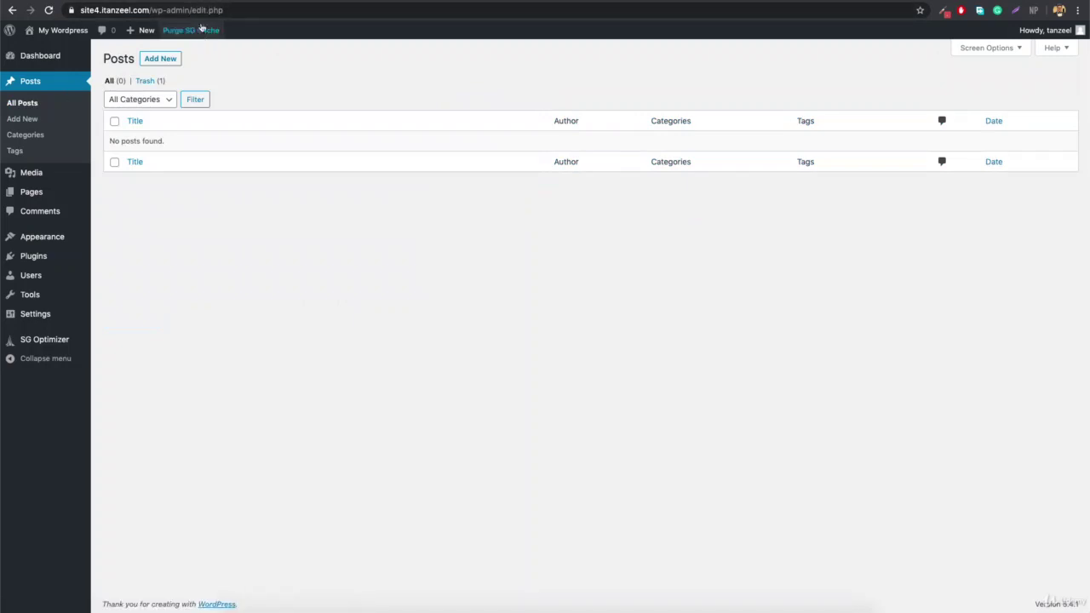
View the Media Library and the list of all pages on the site
{"action": "mouse_move", "coordinate": [38, 178]}
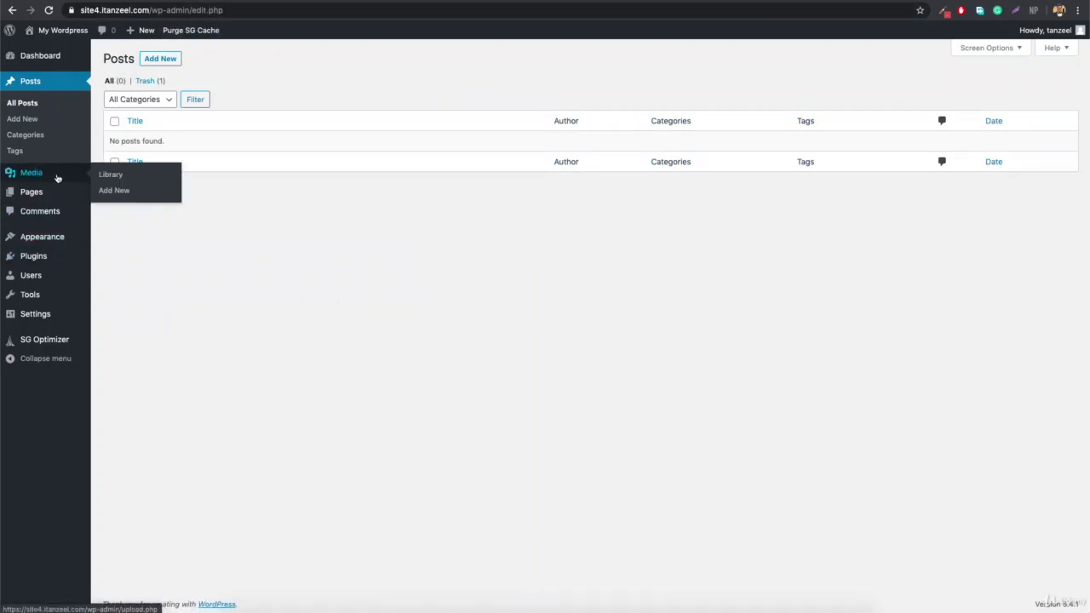
{"action": "left_click", "coordinate": [108, 175]}
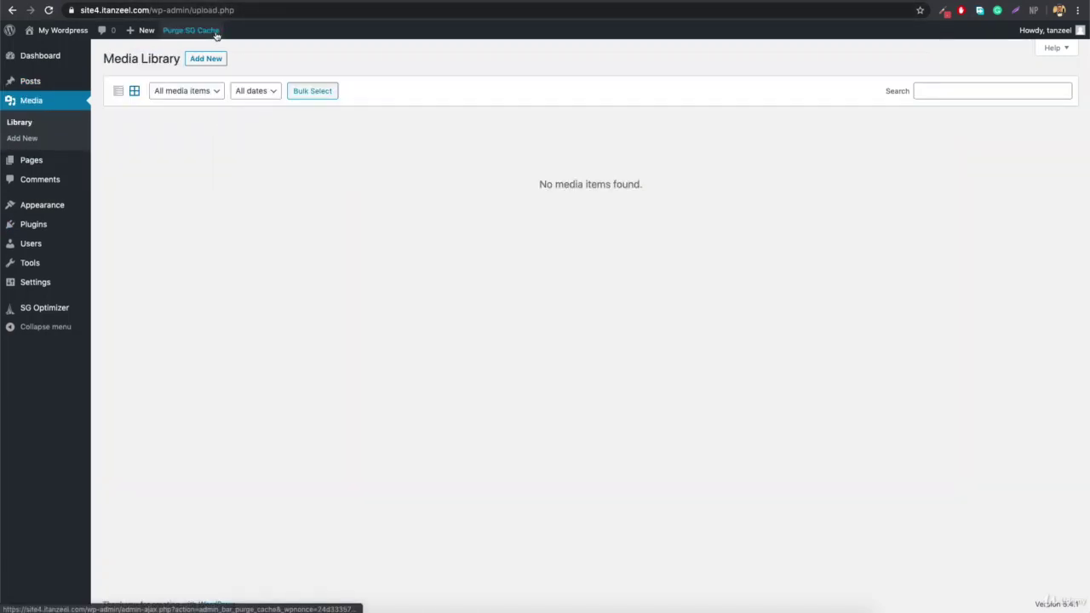
{"action": "mouse_move", "coordinate": [34, 161]}
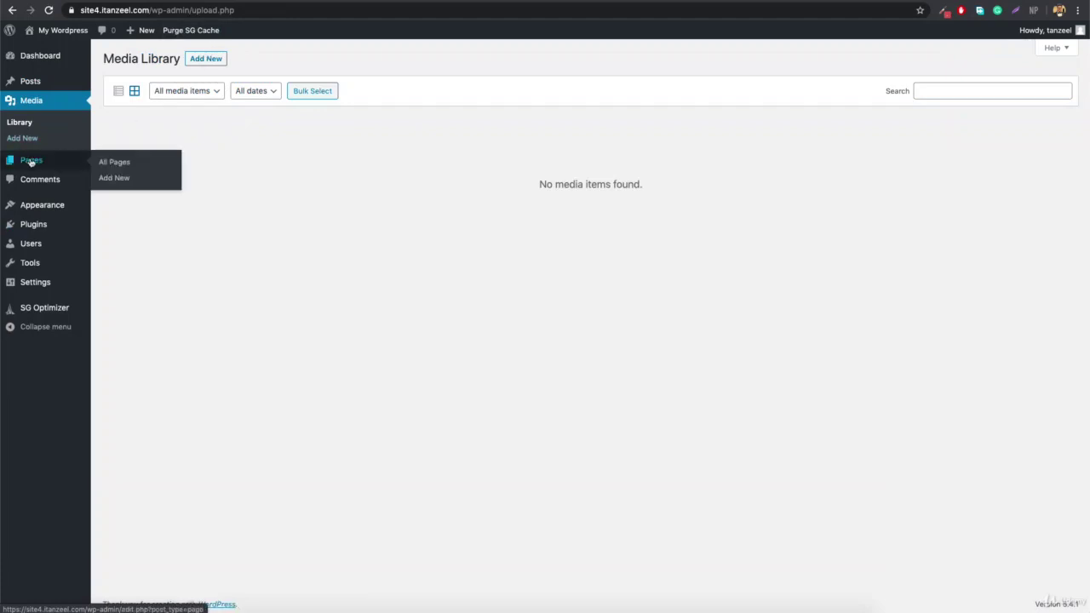
{"action": "left_click", "coordinate": [119, 161]}
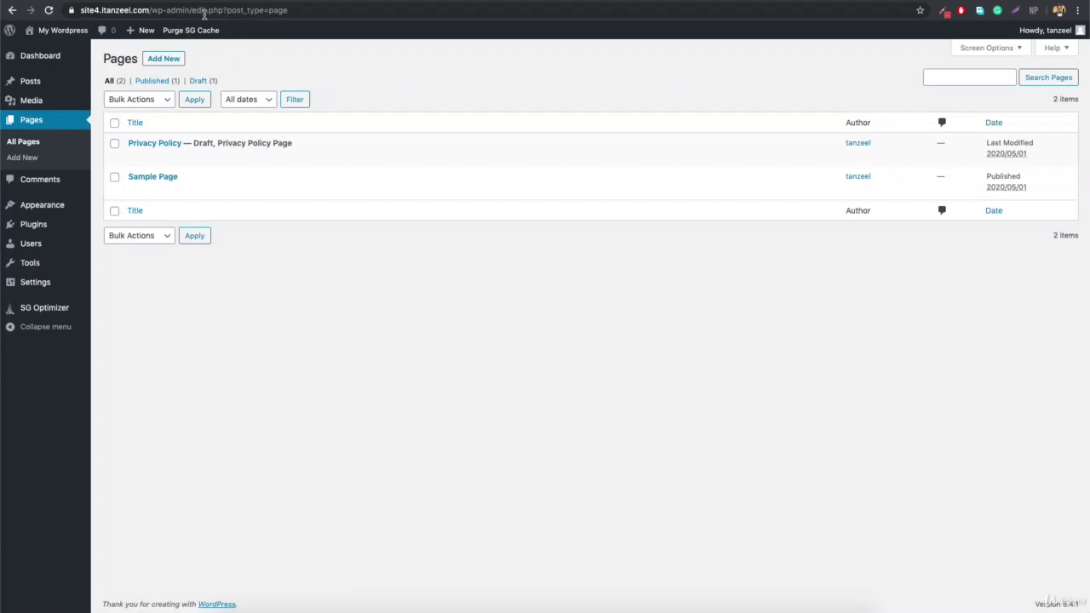
Highlight the post type value "page" in the address of the Pages list, then reopen the Posts list for comparison
{"action": "left_click_drag", "start_coordinate": [221, 10], "coordinate": [321, 11]}
{"action": "left_click", "coordinate": [329, 10]}
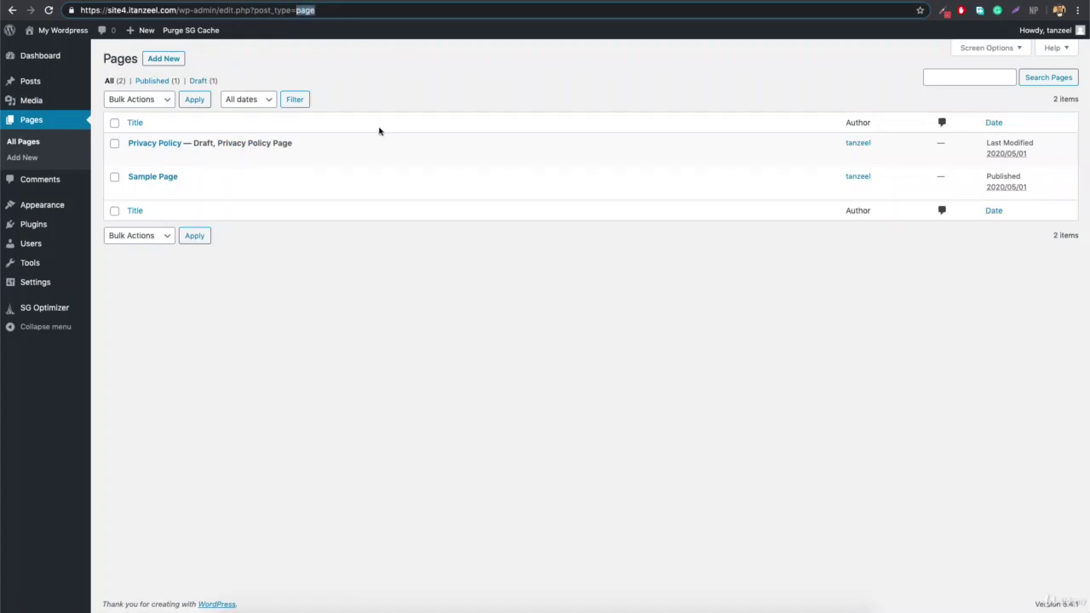
{"action": "mouse_move", "coordinate": [275, 159]}
{"action": "mouse_move", "coordinate": [43, 85]}
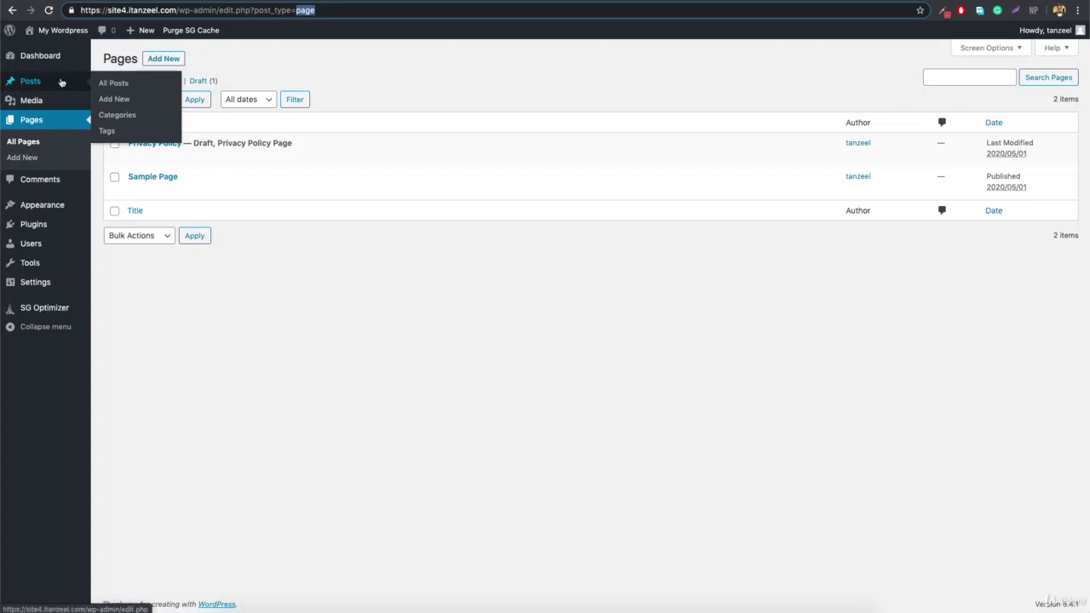
{"action": "left_click", "coordinate": [42, 83]}
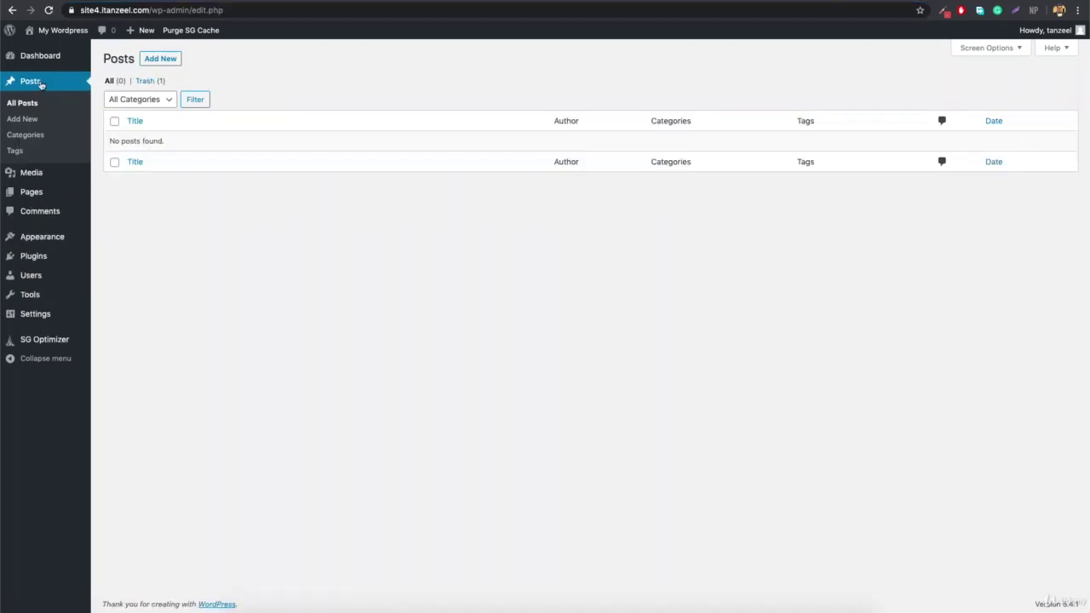
{"action": "mouse_move", "coordinate": [38, 198]}
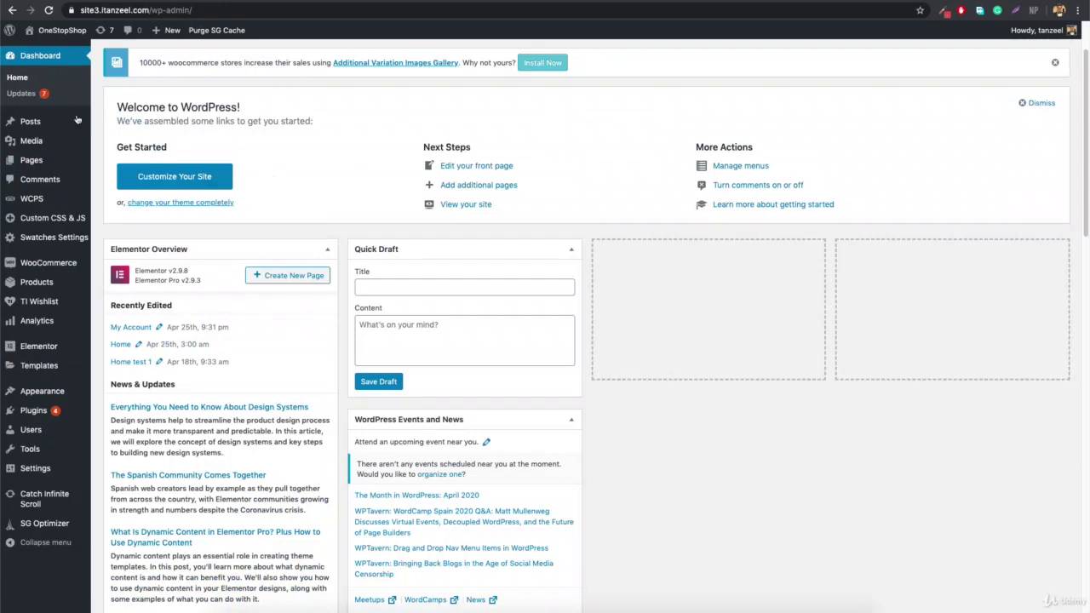
On the OneStopShop admin site, view the Posts list and the Pages list with its post_type address
{"action": "left_click", "coordinate": [120, 129]}
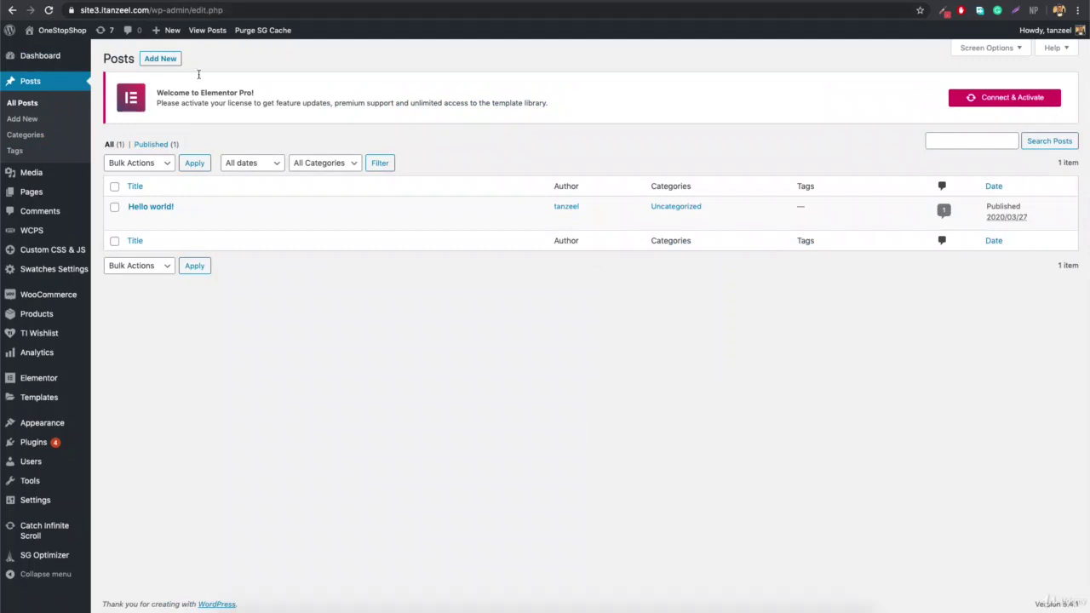
{"action": "mouse_move", "coordinate": [38, 191]}
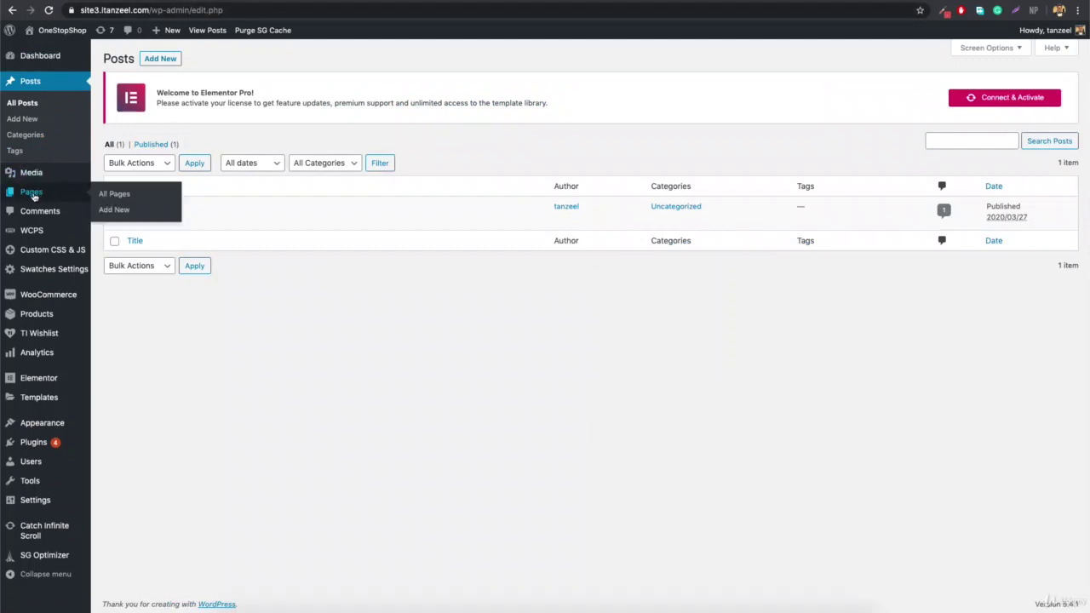
{"action": "left_click", "coordinate": [114, 194]}
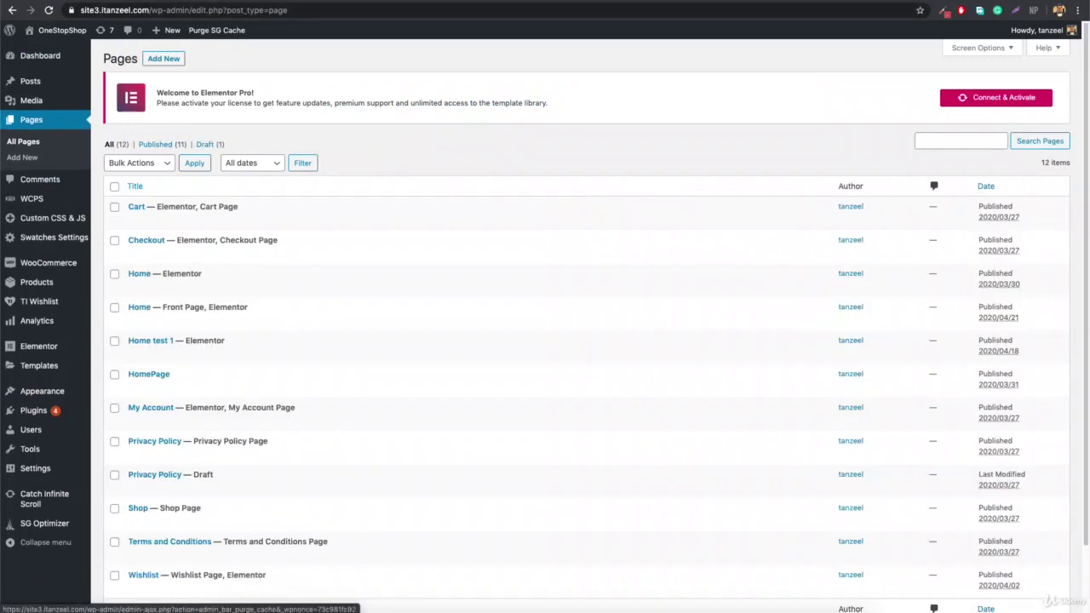
{"action": "left_click_drag", "start_coordinate": [232, 10], "coordinate": [291, 10]}
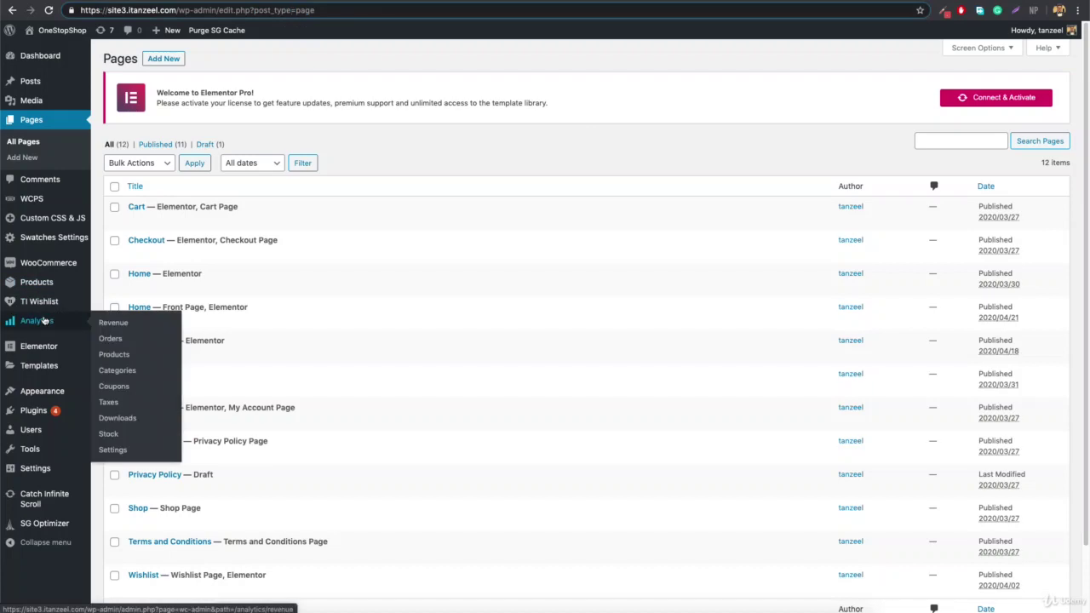
Open the list of all products on the OneStopShop site to examine its post type
{"action": "mouse_move", "coordinate": [49, 287]}
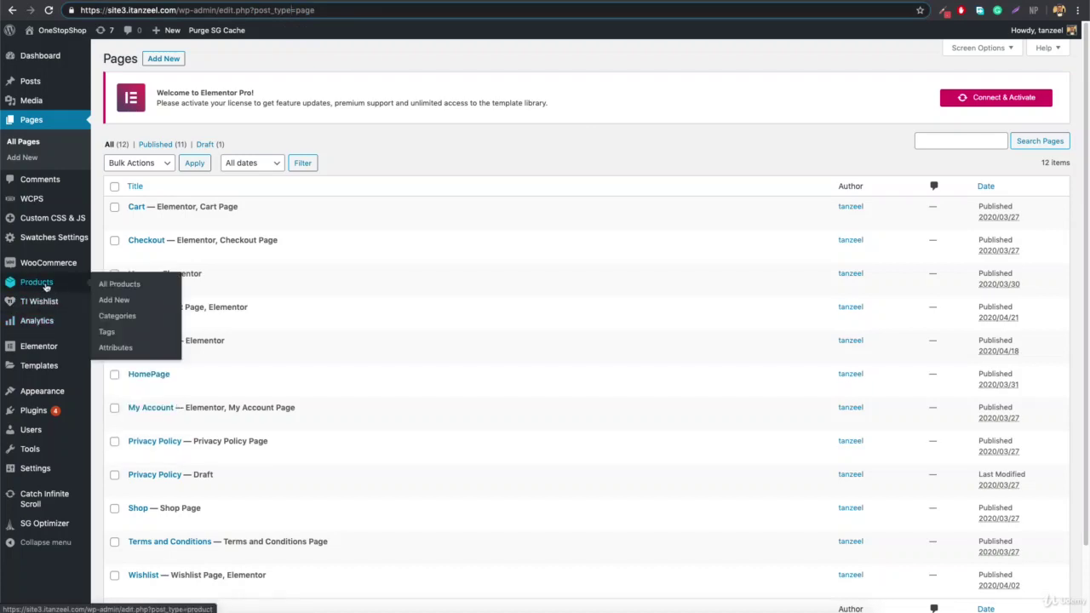
{"action": "left_click", "coordinate": [123, 285]}
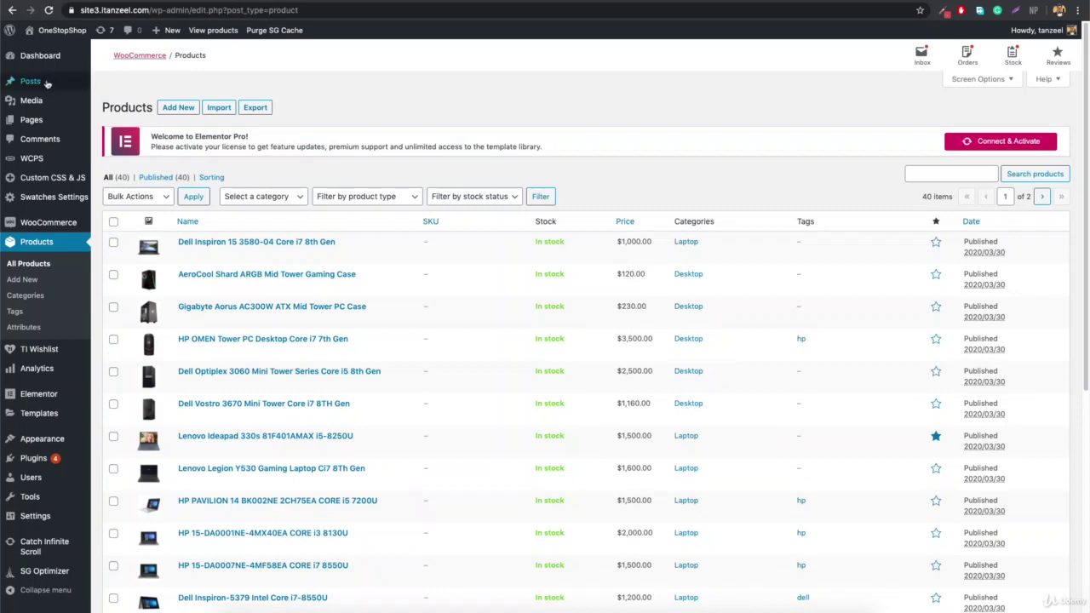
{"action": "mouse_move", "coordinate": [39, 81]}
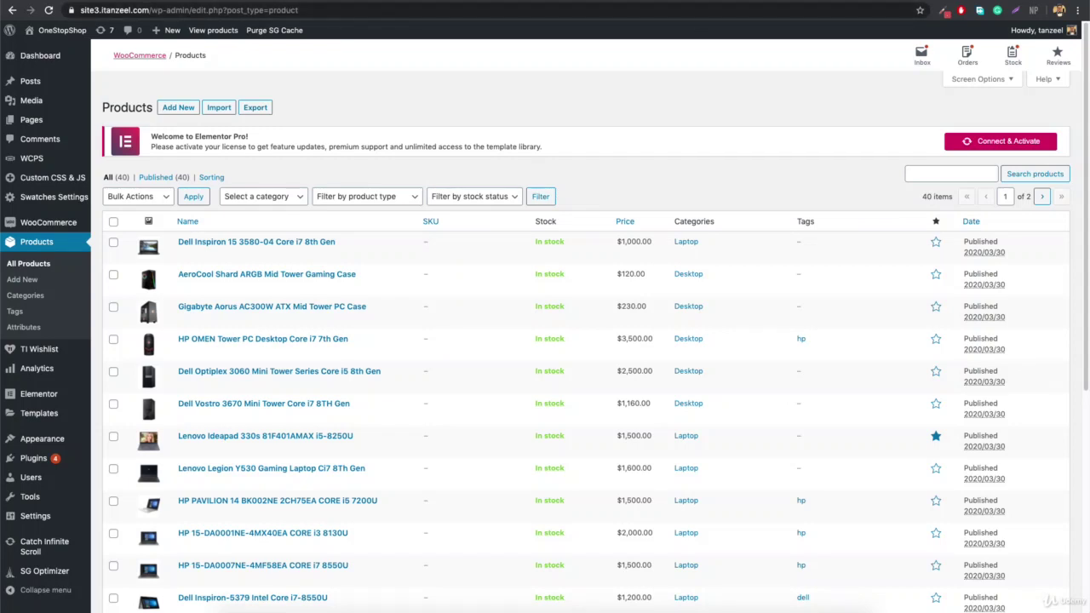
Open site1.itanzeel.com in a new browser tab
{"action": "left_click", "coordinate": [618, 1]}
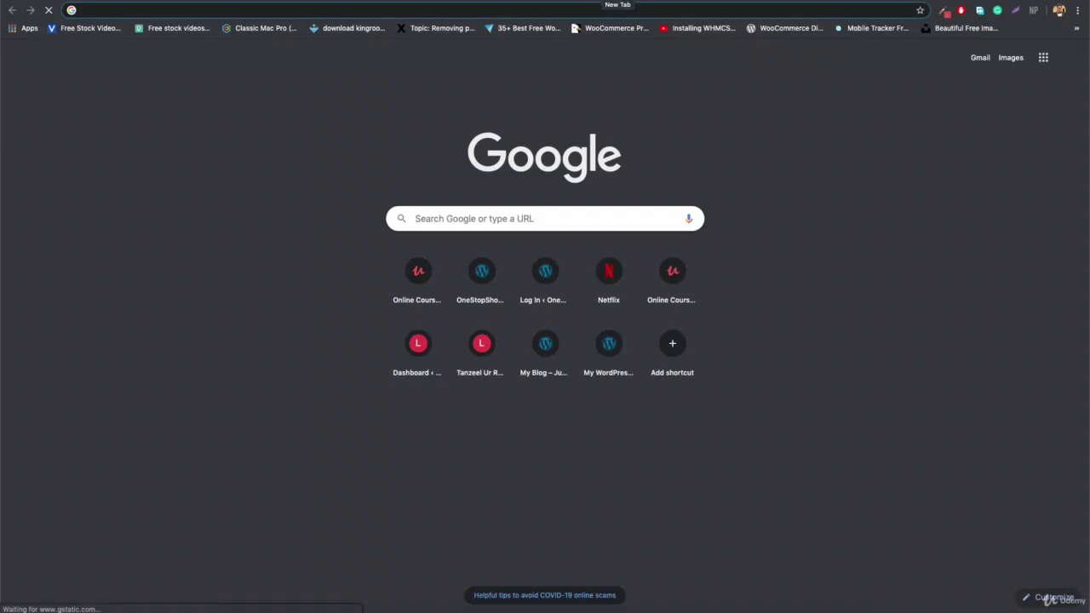
{"action": "type", "text": "site1.itanzeel.com"}
{"action": "key", "text": "Return"}
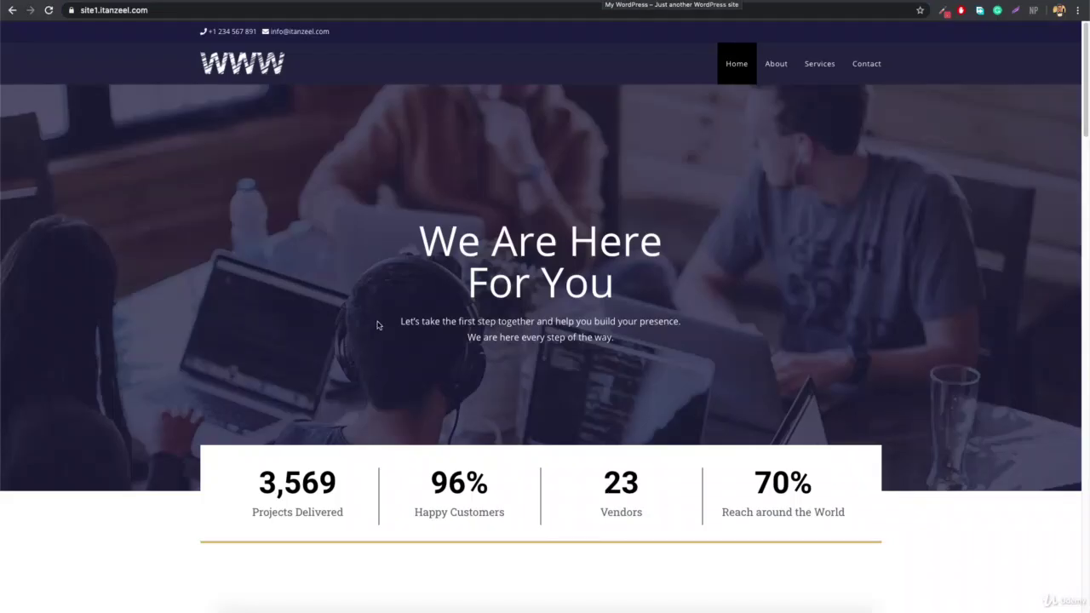
Look through the site1 homepage sections from the hero banner down to the footer and back up
{"action": "scroll", "coordinate": [379, 322], "scroll_direction": "down", "scroll_amount": 10}
{"action": "scroll", "coordinate": [377, 325], "scroll_direction": "down", "scroll_amount": 12}
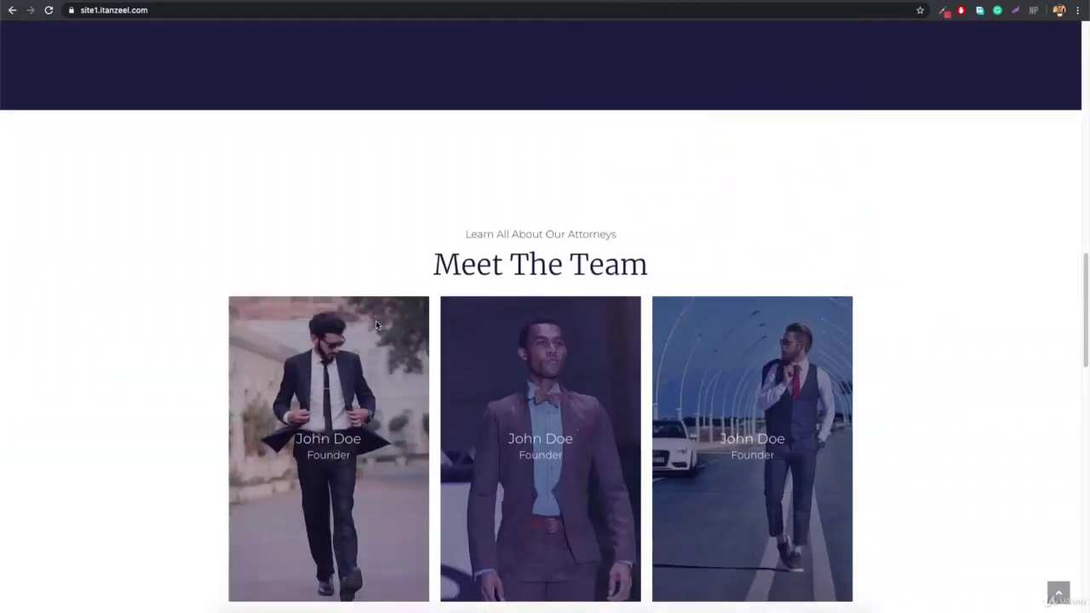
{"action": "scroll", "coordinate": [378, 325], "scroll_direction": "down", "scroll_amount": 5}
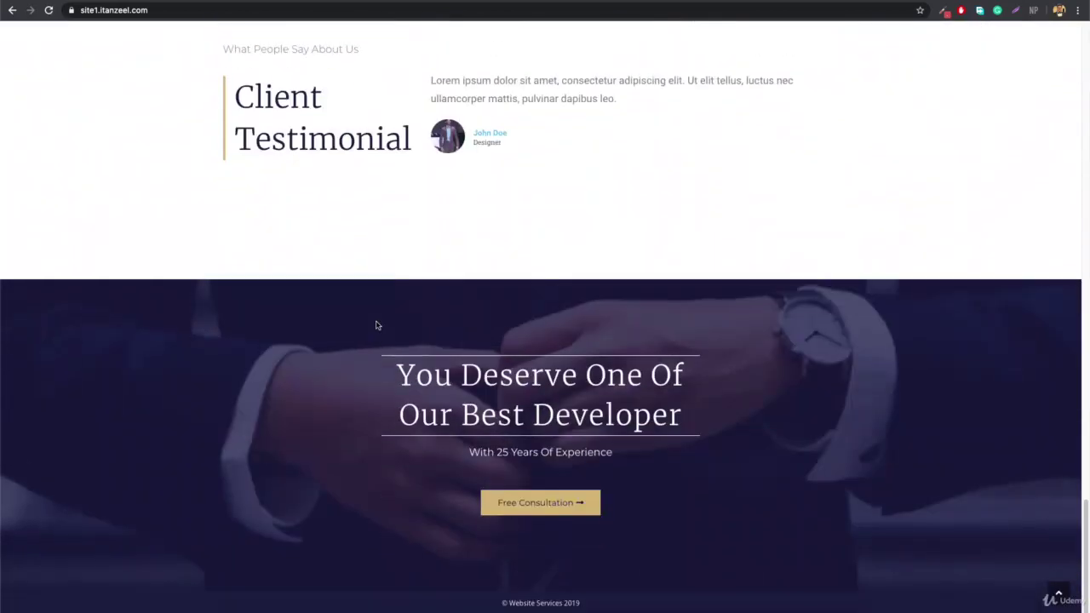
{"action": "scroll", "coordinate": [377, 325], "scroll_direction": "up", "scroll_amount": 20}
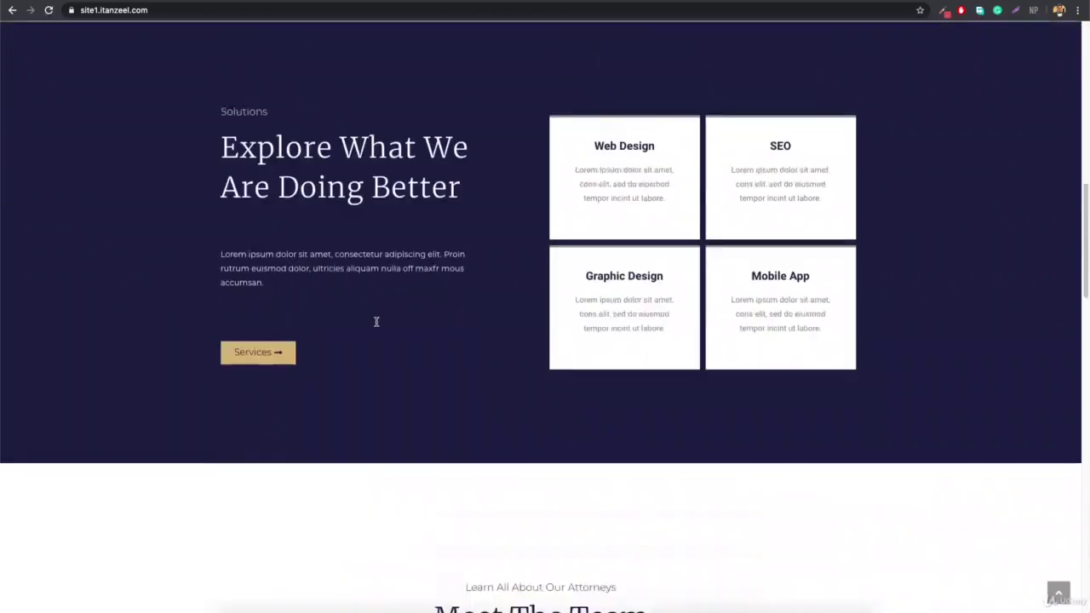
{"action": "scroll", "coordinate": [377, 325], "scroll_direction": "up", "scroll_amount": 4}
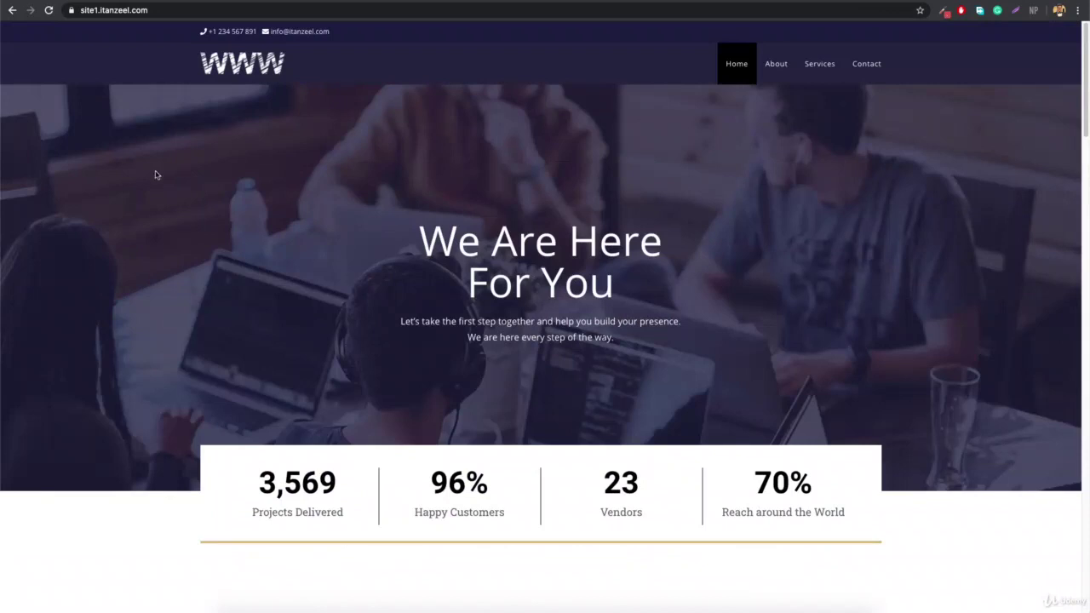
{"action": "scroll", "coordinate": [507, 322], "scroll_direction": "down", "scroll_amount": 3}
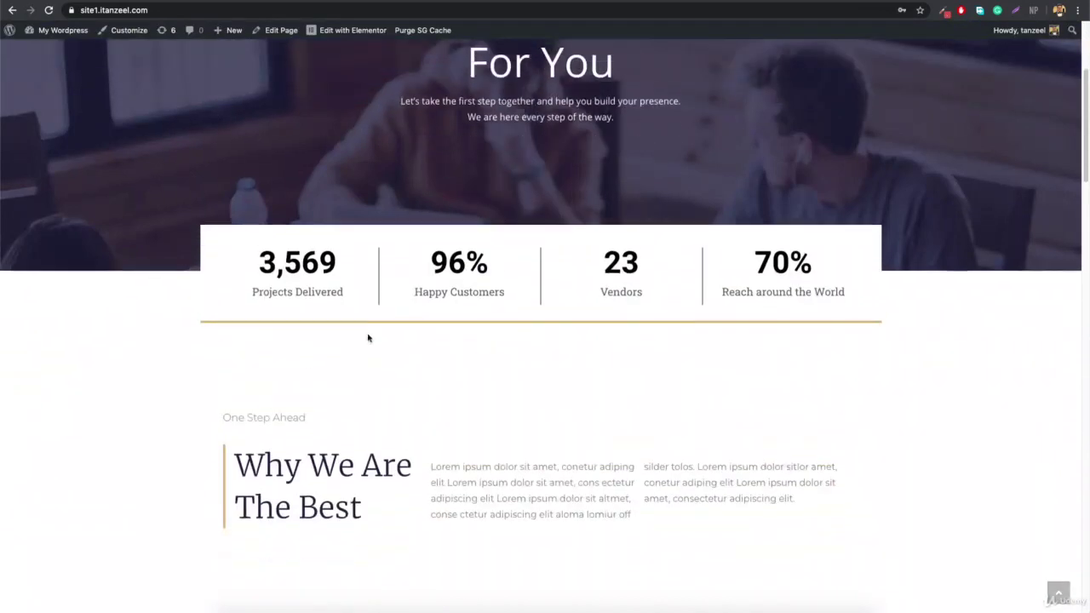
Examine the site1 homepage's statistics, Why We Are The Best and Solutions sections, ending at the hero banner
{"action": "scroll", "coordinate": [401, 436], "scroll_direction": "down", "scroll_amount": 3}
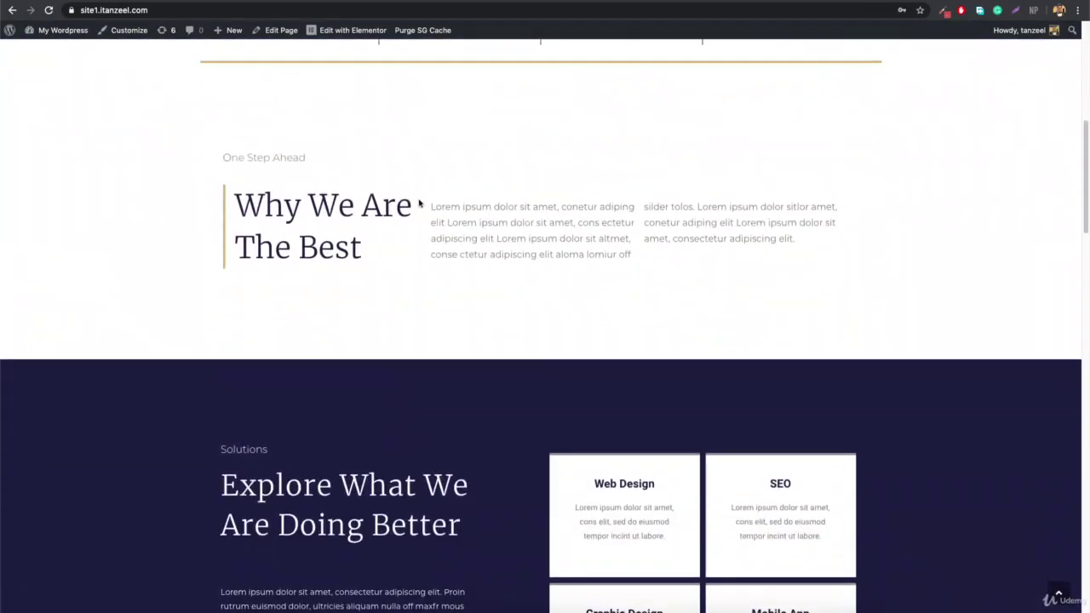
{"action": "scroll", "coordinate": [395, 266], "scroll_direction": "up", "scroll_amount": 2}
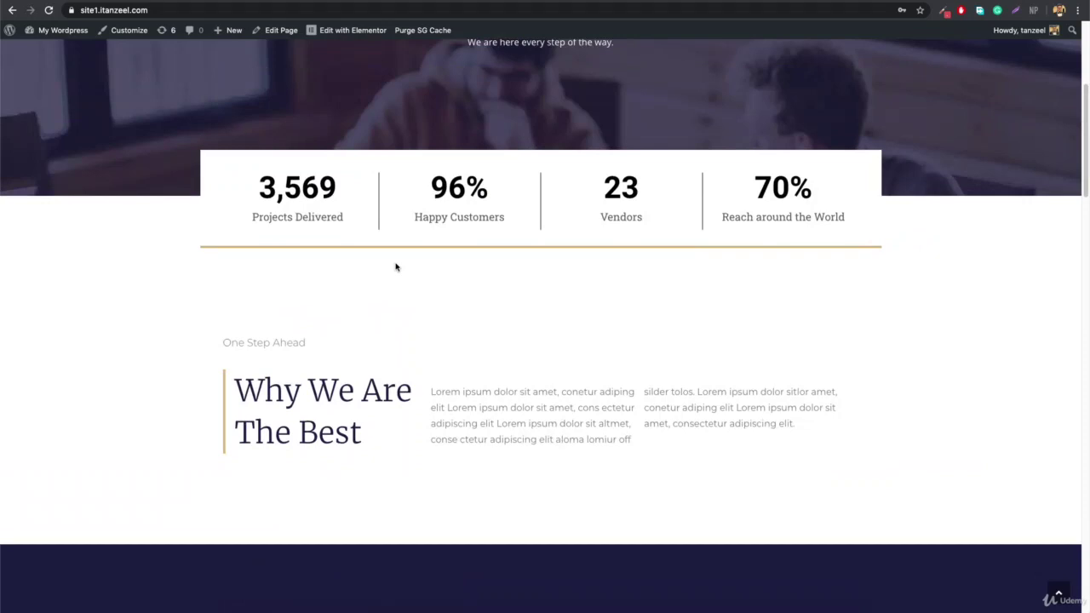
{"action": "scroll", "coordinate": [395, 266], "scroll_direction": "up", "scroll_amount": 4}
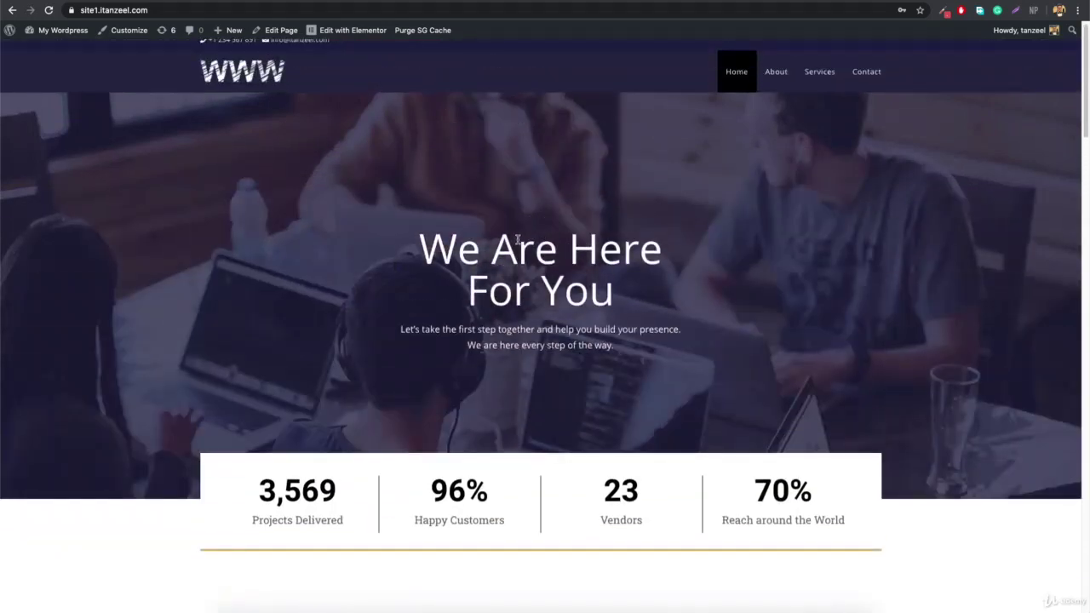
{"action": "scroll", "coordinate": [517, 242], "scroll_direction": "down", "scroll_amount": 6}
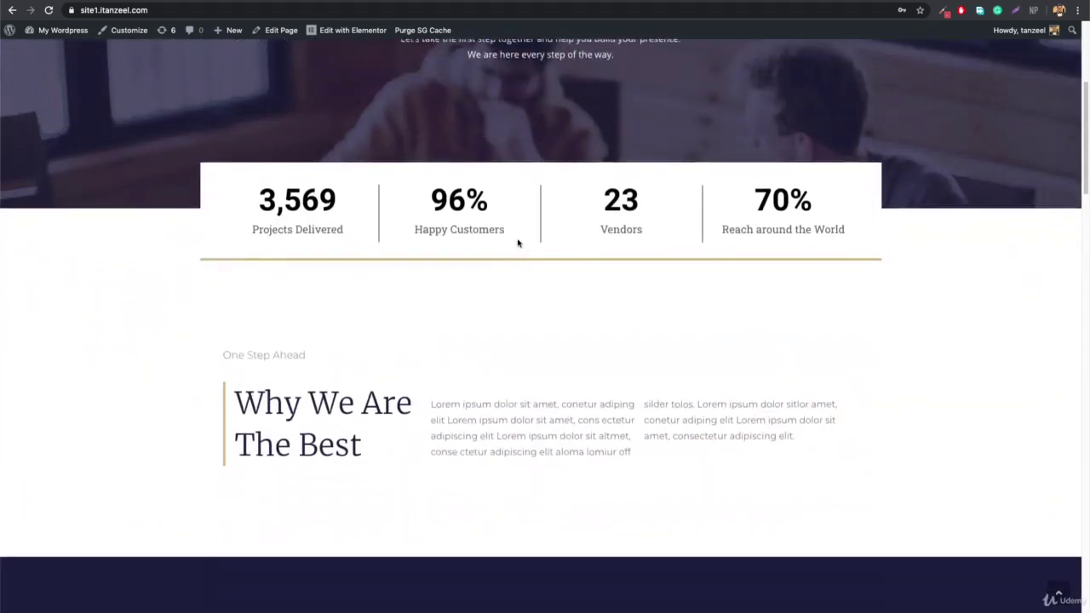
{"action": "scroll", "coordinate": [517, 243], "scroll_direction": "down", "scroll_amount": 3}
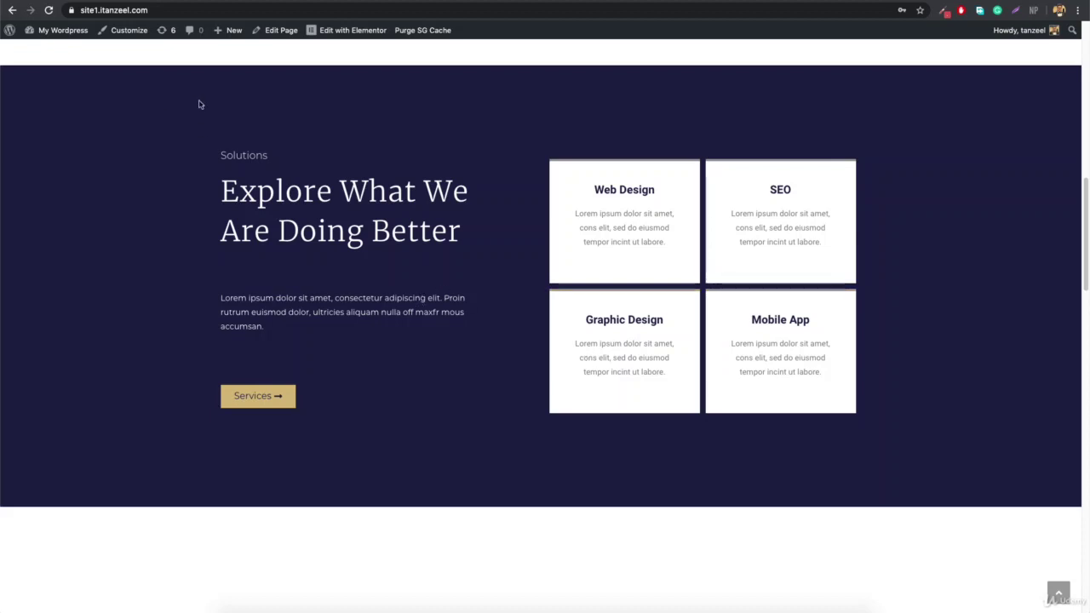
{"action": "scroll", "coordinate": [100, 183], "scroll_direction": "up", "scroll_amount": 15}
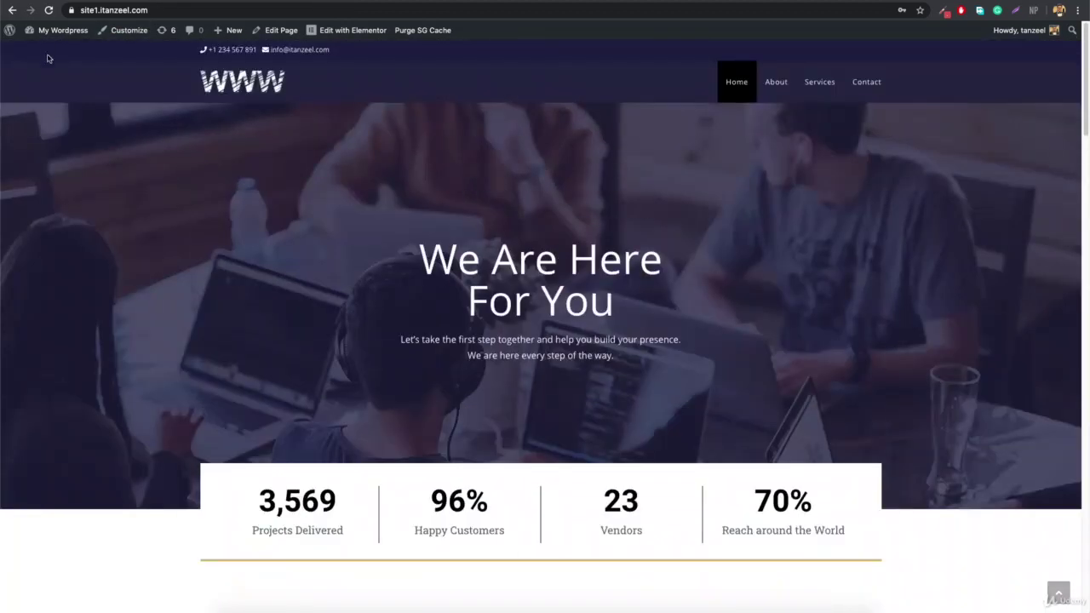
Open the site1 admin dashboard and view its front page in a separate browser tab
{"action": "mouse_move", "coordinate": [52, 30]}
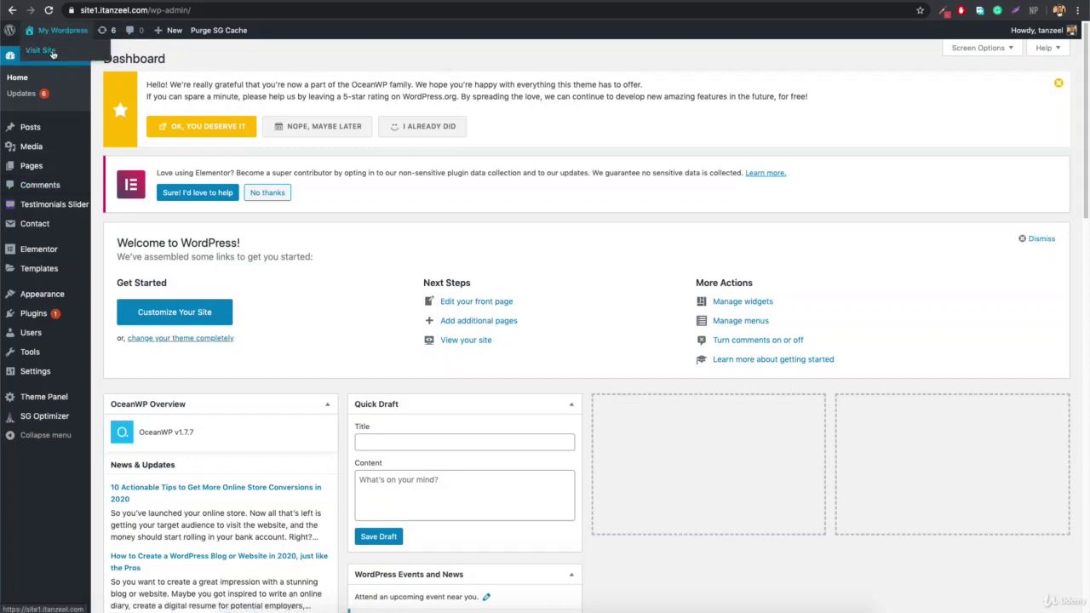
{"action": "right_click", "coordinate": [52, 54]}
{"action": "left_click", "coordinate": [85, 56]}
{"action": "key", "text": "ctrl+Tab"}
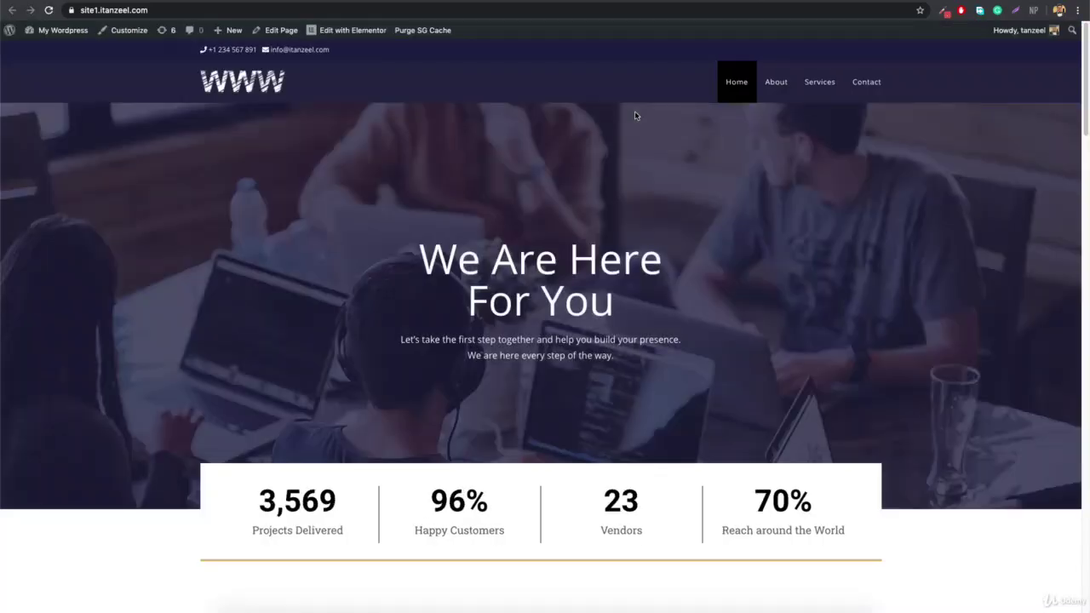
Revisit the OneStopShop products list and look over the site1 homepage for comparison
{"action": "key", "text": "ctrl+w"}
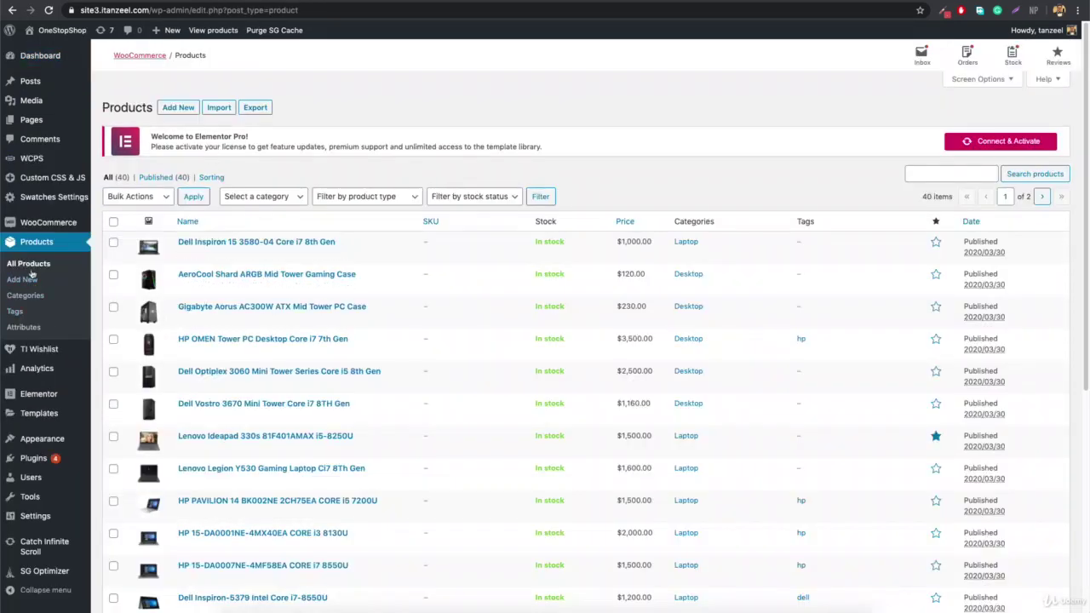
{"action": "mouse_move", "coordinate": [46, 89]}
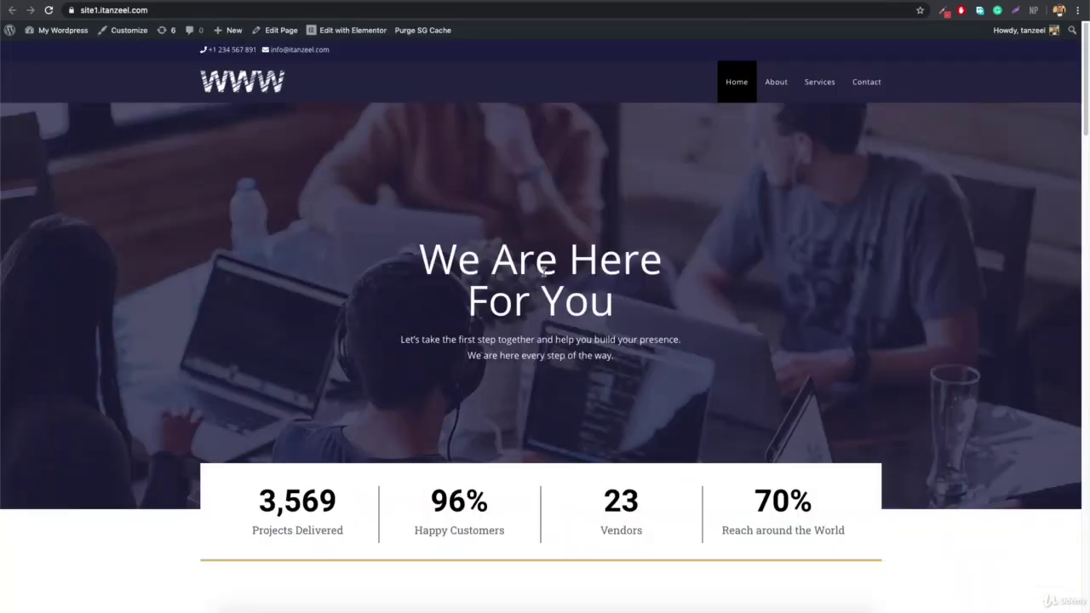
{"action": "scroll", "coordinate": [545, 271], "scroll_direction": "down", "scroll_amount": 3}
{"action": "scroll", "coordinate": [543, 274], "scroll_direction": "down", "scroll_amount": 2}
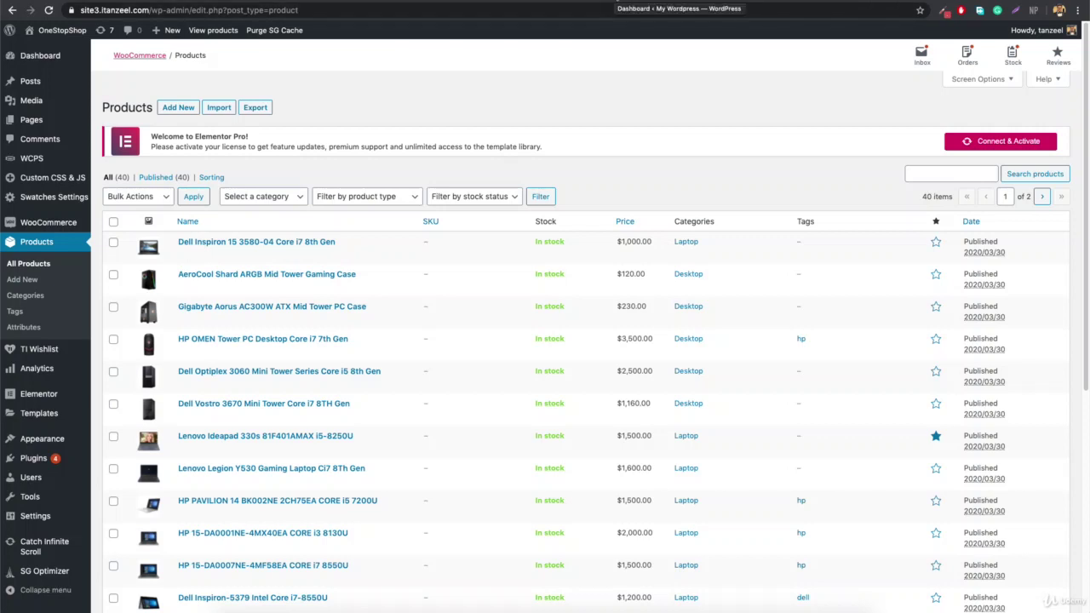
Show the site4 Posts list in the admin area and view the site4 front page in a new browser tab
{"action": "left_click", "coordinate": [616, 3]}
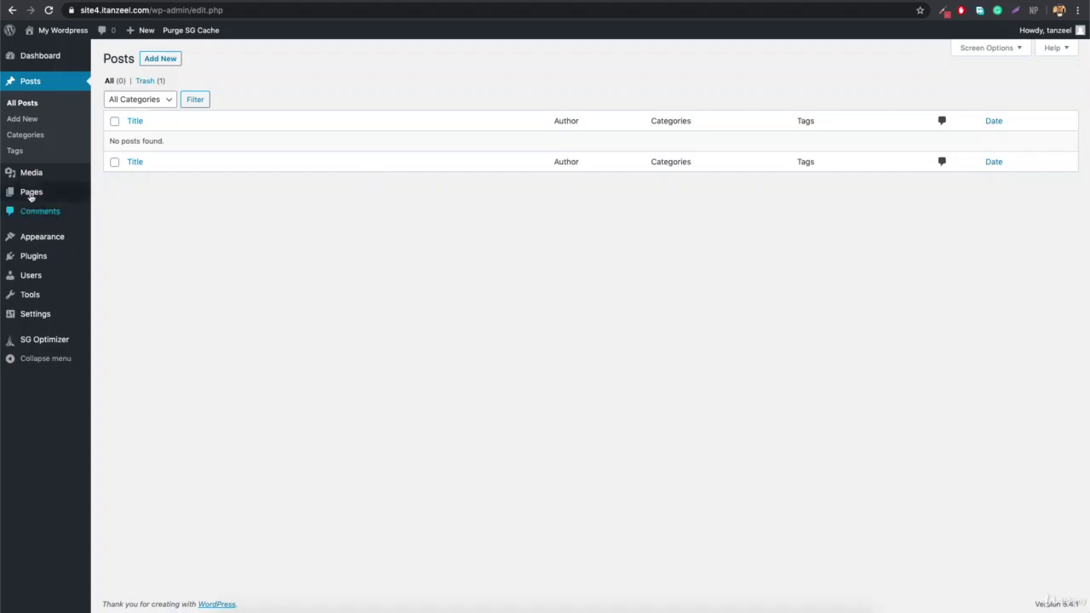
{"action": "mouse_move", "coordinate": [30, 195]}
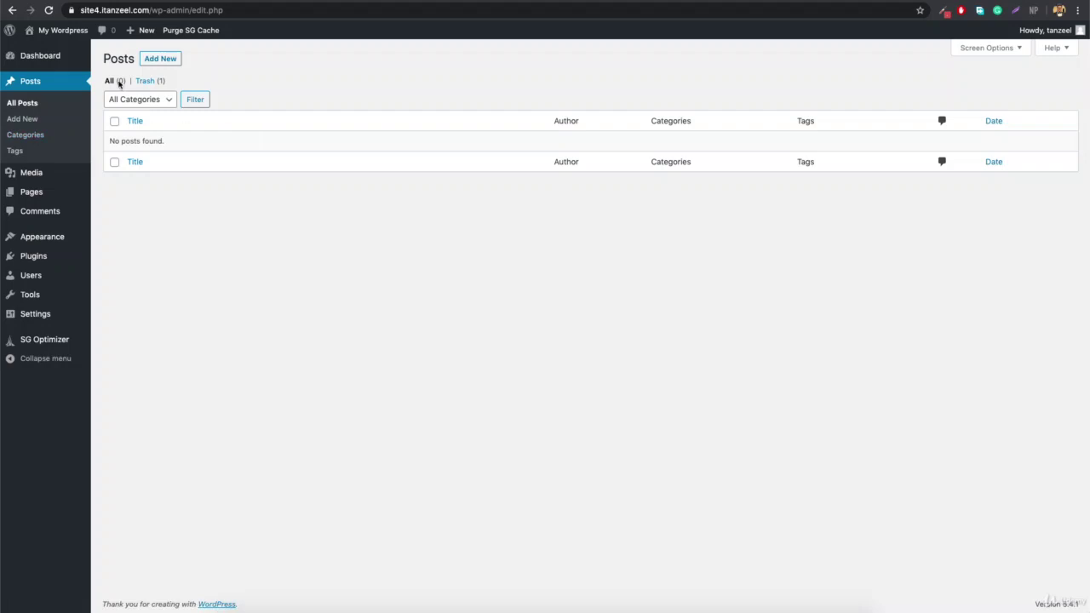
{"action": "mouse_move", "coordinate": [63, 32]}
{"action": "right_click", "coordinate": [42, 49]}
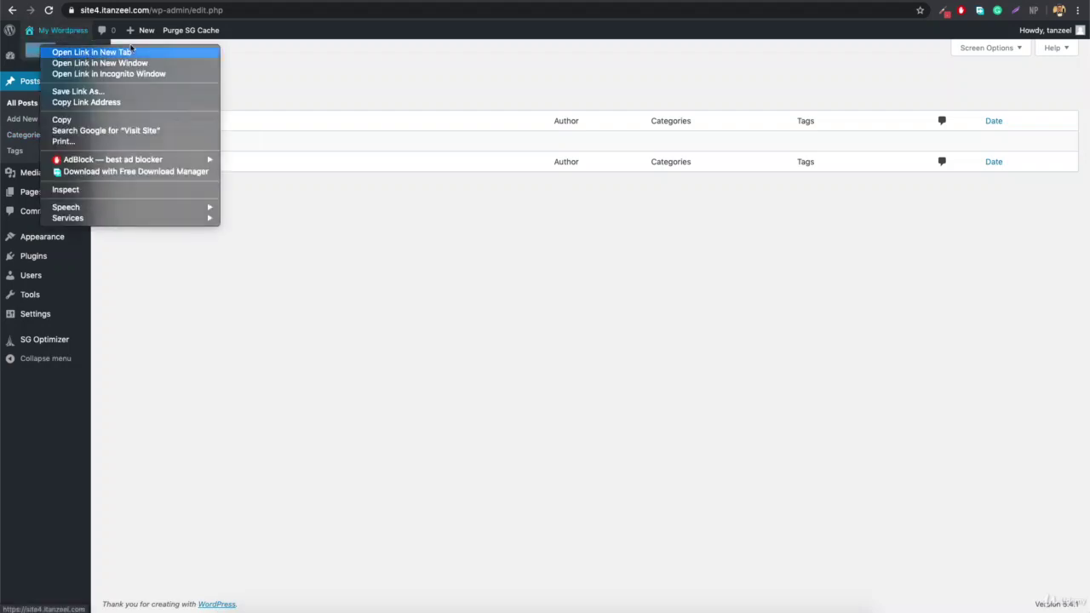
{"action": "key", "text": "Escape"}
{"action": "left_click", "coordinate": [63, 30]}
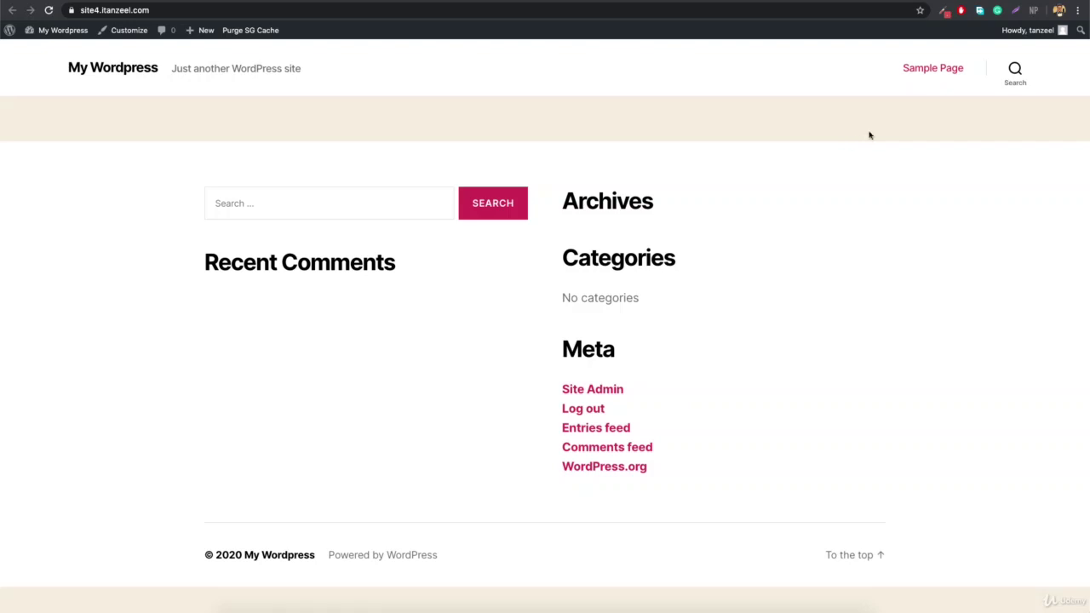
Open site2.itanzeel.com in a new browser tab
{"action": "key", "text": "super+t"}
{"action": "type", "text": "site"}
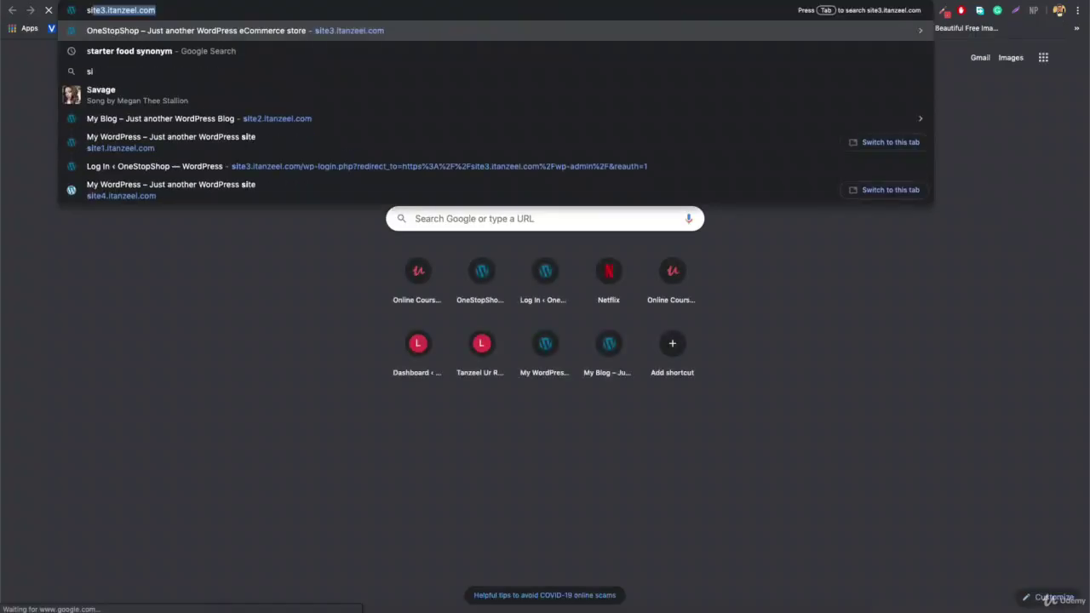
{"action": "type", "text": "2"}
{"action": "key", "text": "Return"}
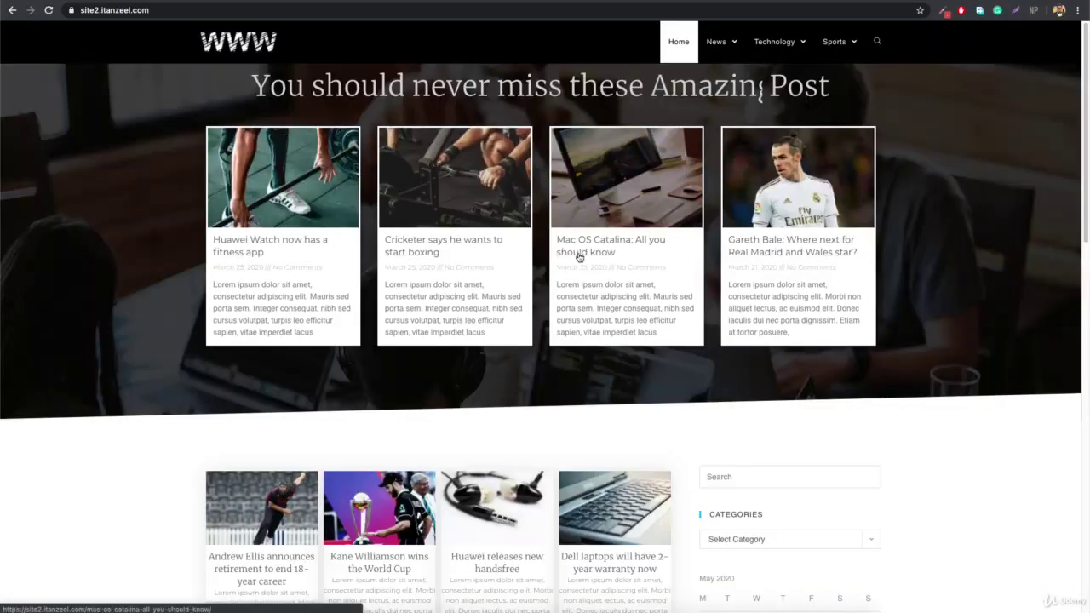
Browse the post grids on the site2 blog homepage and open the post "Mac OS Catalina: All you should know" in a new tab
{"action": "scroll", "coordinate": [576, 251], "scroll_direction": "down", "scroll_amount": 3}
{"action": "scroll", "coordinate": [578, 257], "scroll_direction": "up", "scroll_amount": 3}
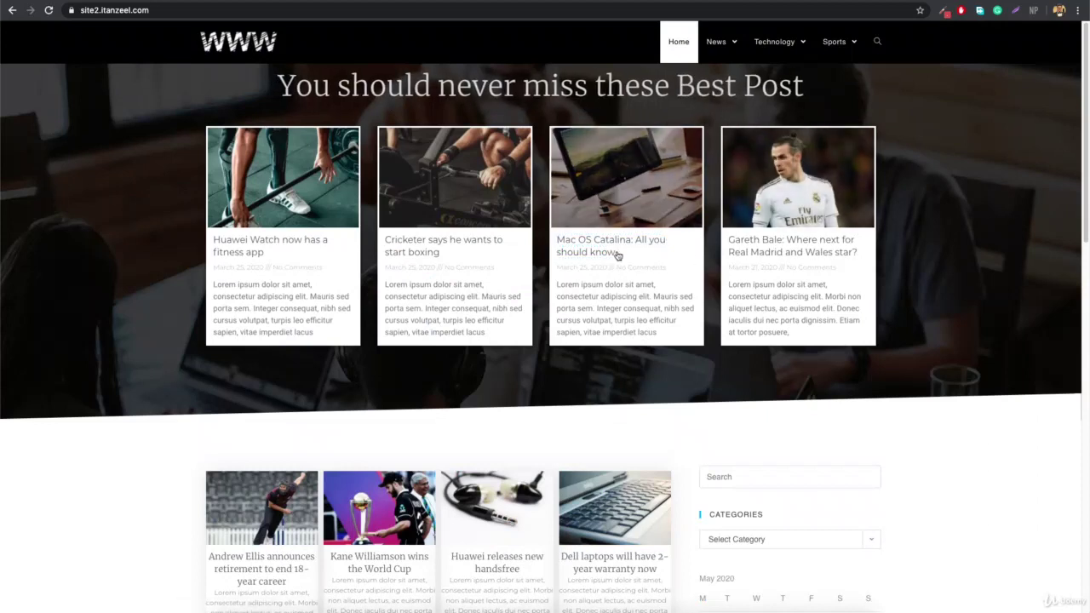
{"action": "scroll", "coordinate": [567, 269], "scroll_direction": "down", "scroll_amount": 9}
{"action": "scroll", "coordinate": [568, 269], "scroll_direction": "up", "scroll_amount": 10}
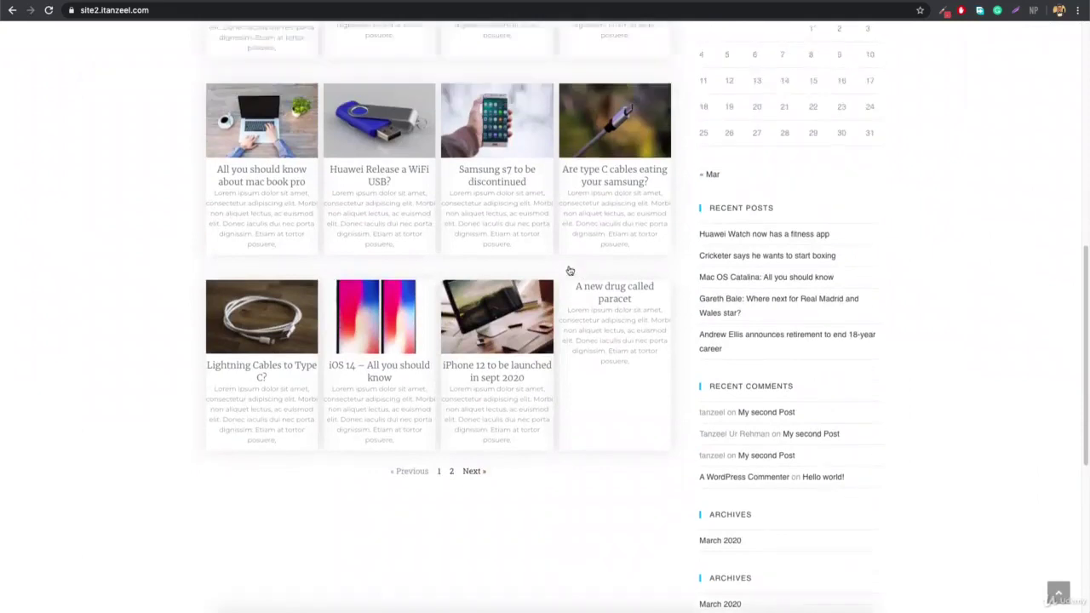
{"action": "left_click", "coordinate": [595, 253]}
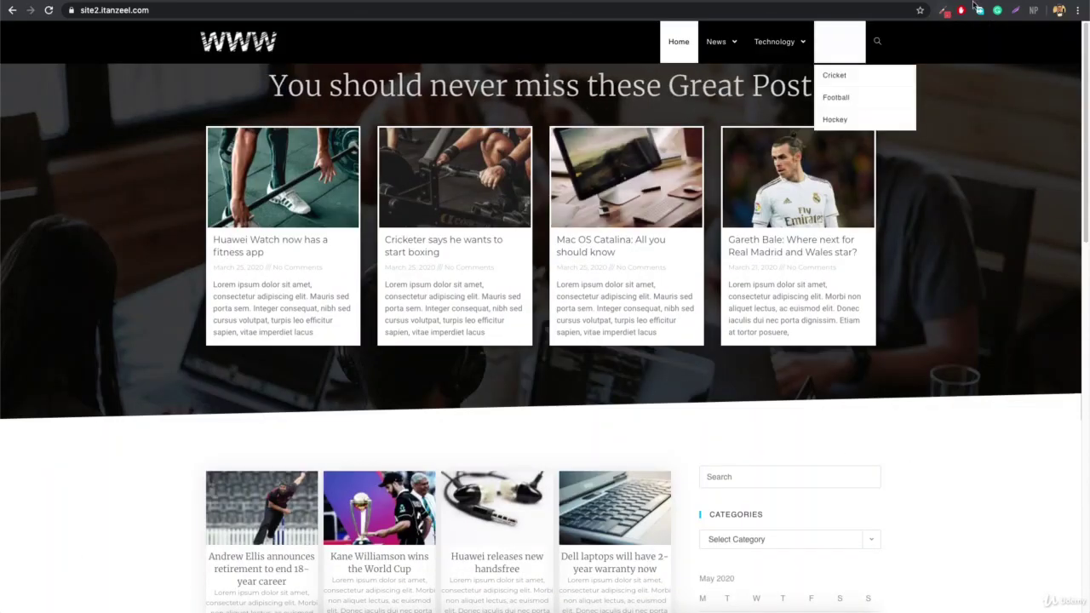
Look through the Mac OS Catalina post from its title and featured image to the related posts and back up
{"action": "scroll", "coordinate": [473, 324], "scroll_direction": "down", "scroll_amount": 13}
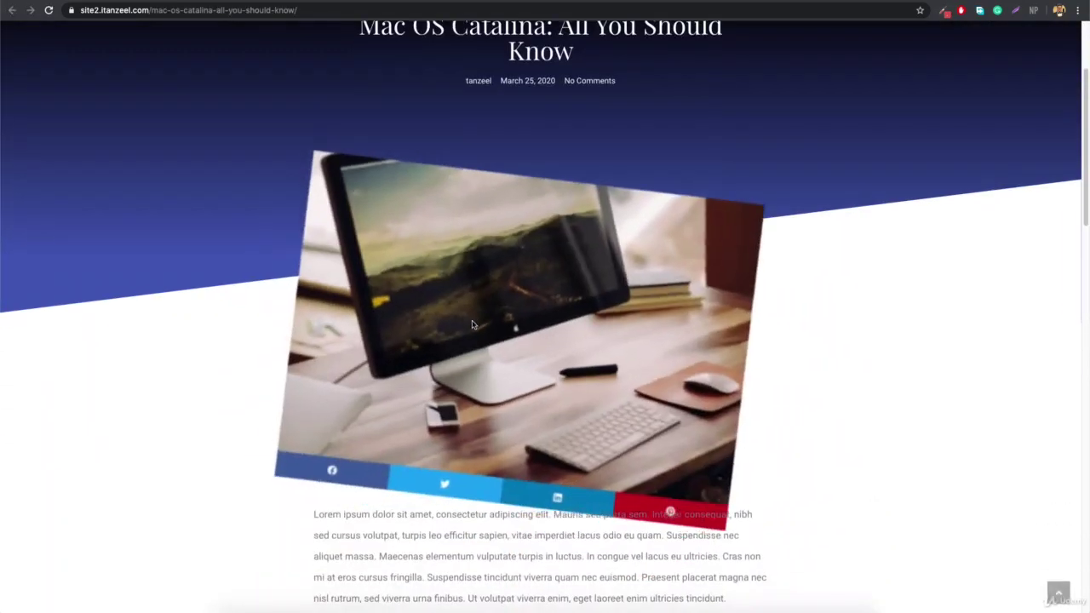
{"action": "scroll", "coordinate": [473, 322], "scroll_direction": "down", "scroll_amount": 8}
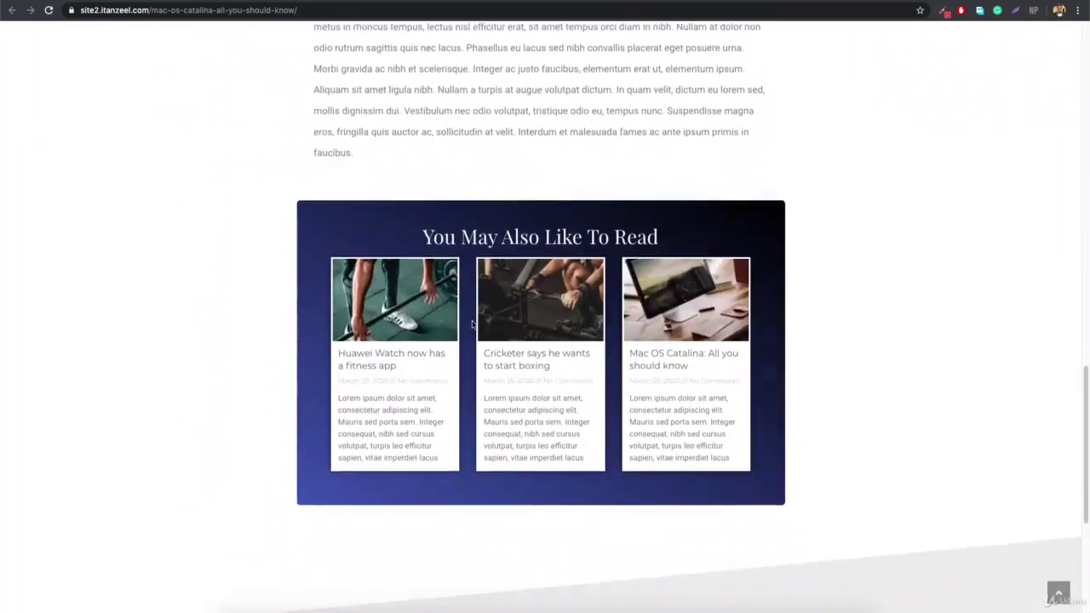
{"action": "scroll", "coordinate": [473, 322], "scroll_direction": "up", "scroll_amount": 14}
{"action": "scroll", "coordinate": [473, 321], "scroll_direction": "up", "scroll_amount": 10}
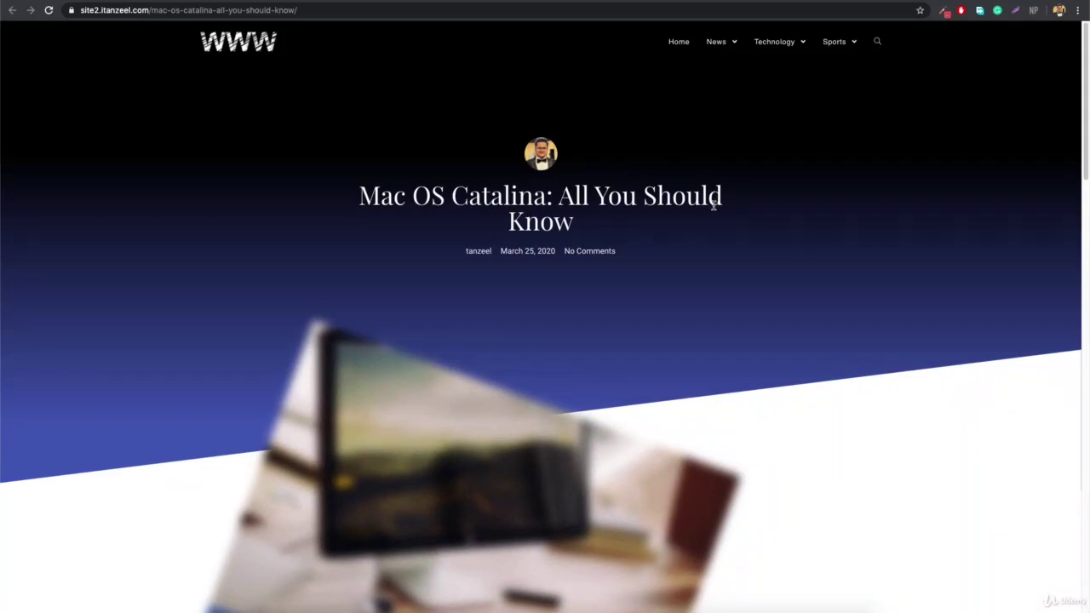
{"action": "scroll", "coordinate": [714, 208], "scroll_direction": "down", "scroll_amount": 5}
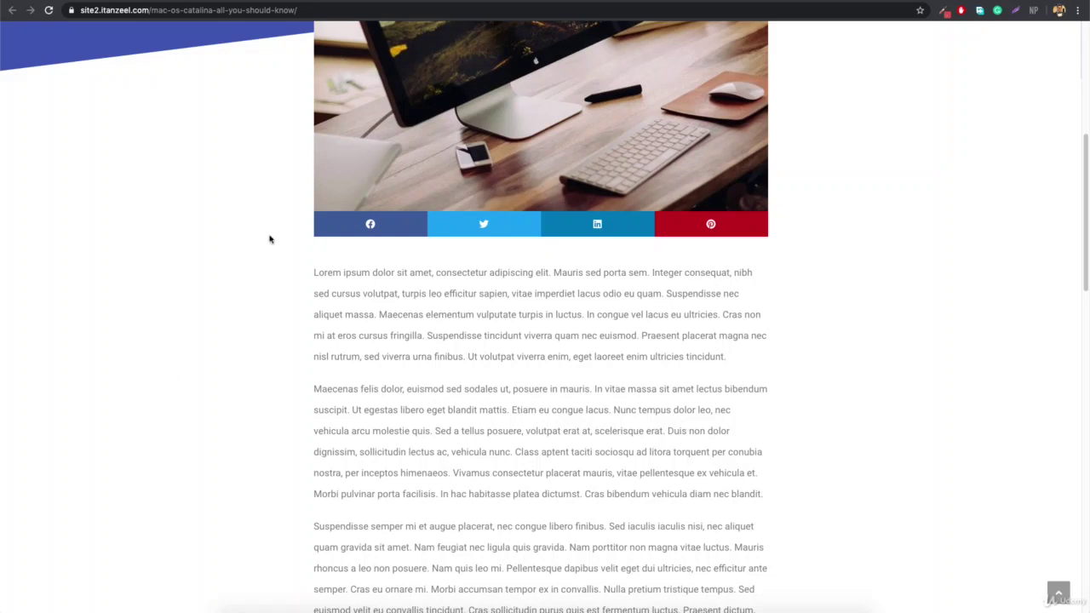
{"action": "scroll", "coordinate": [269, 239], "scroll_direction": "up", "scroll_amount": 10}
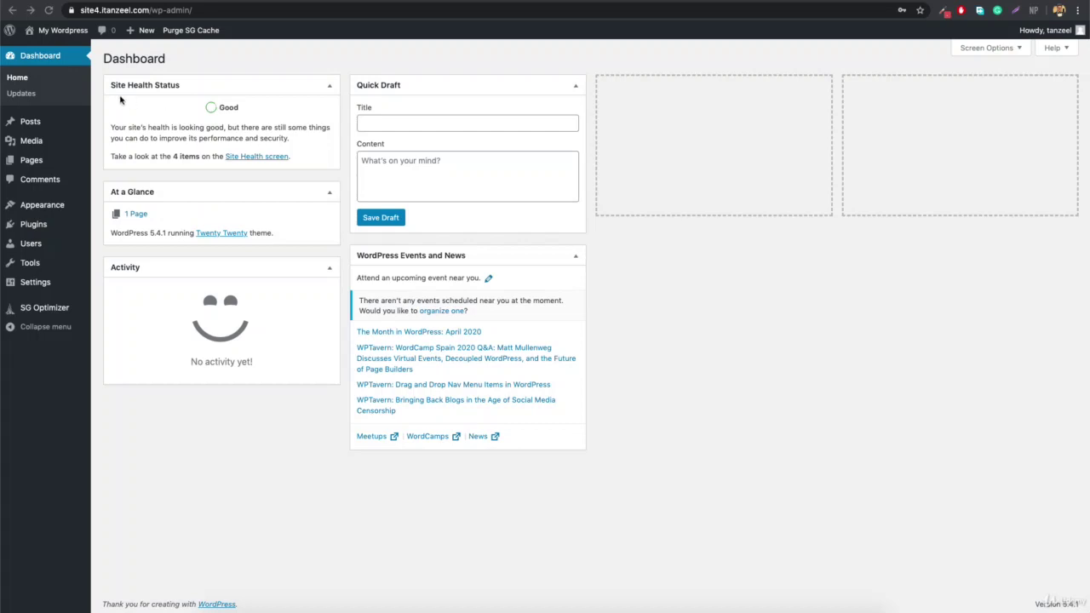
Compare the site4 front page with its admin dashboard, ending on the dashboard
{"action": "left_click", "coordinate": [54, 31]}
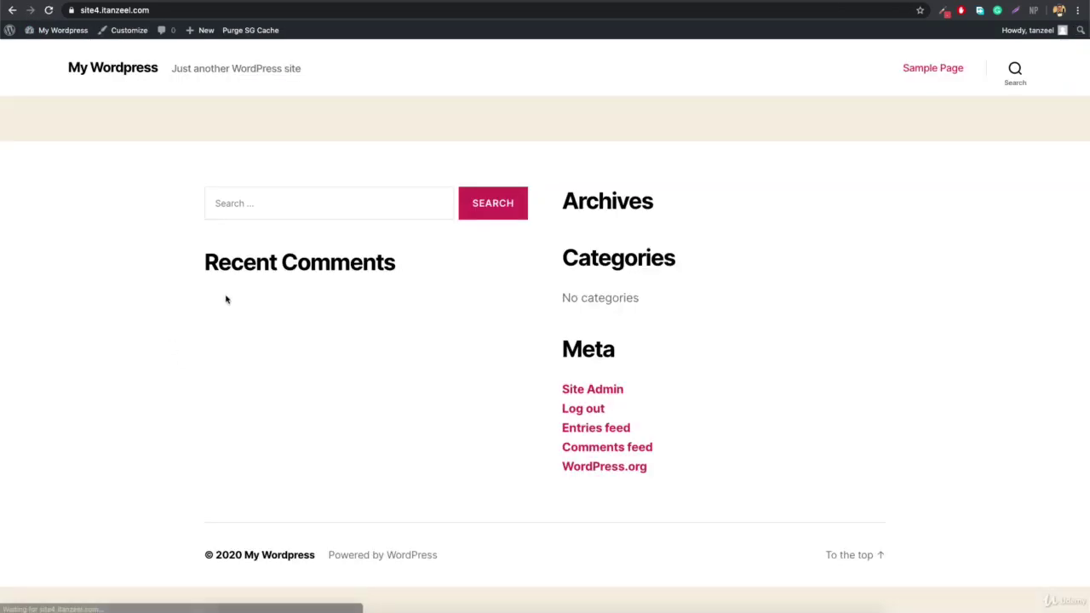
{"action": "left_click", "coordinate": [51, 51]}
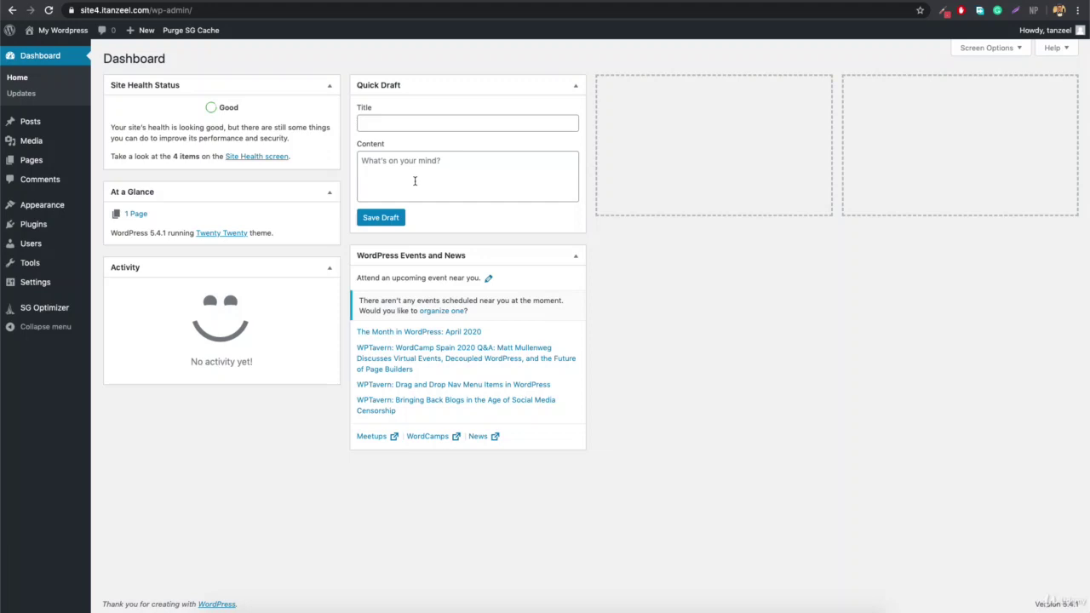
{"action": "mouse_move", "coordinate": [60, 30]}
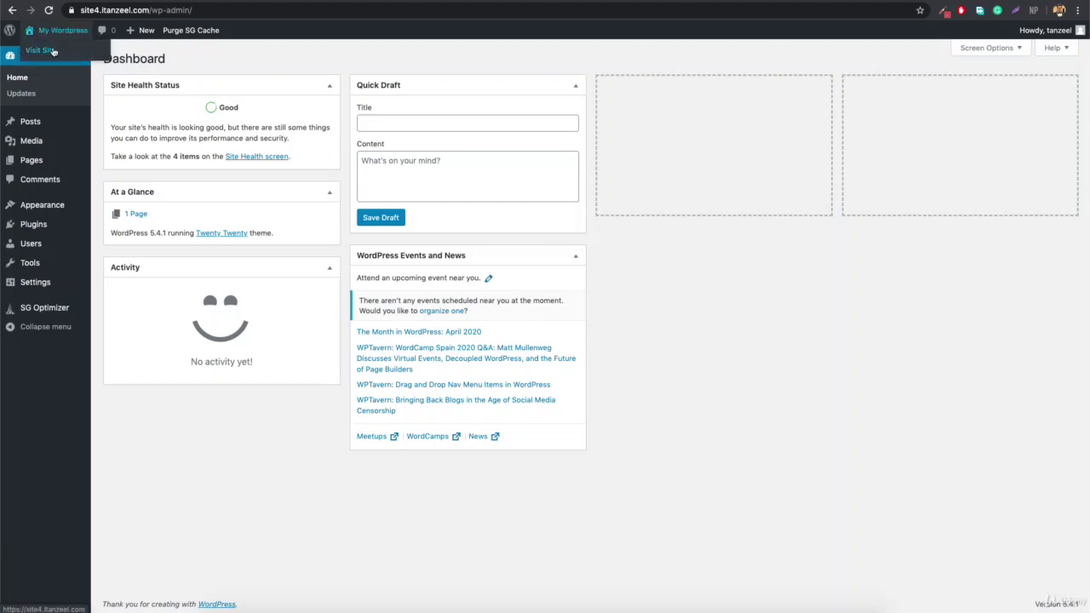
{"action": "left_click", "coordinate": [51, 51]}
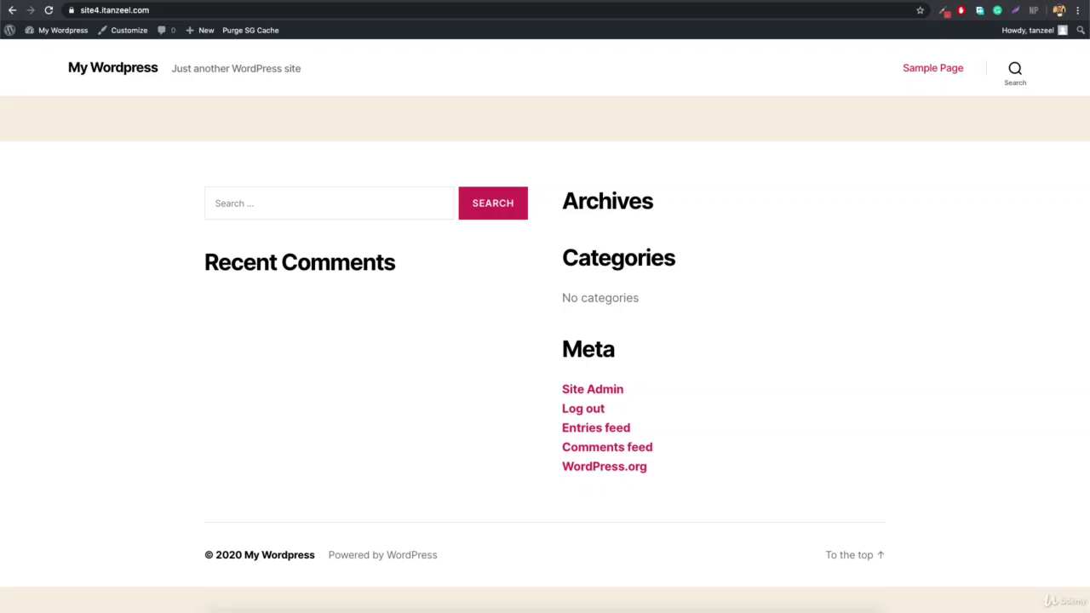
{"action": "mouse_move", "coordinate": [60, 30]}
{"action": "left_click", "coordinate": [47, 50]}
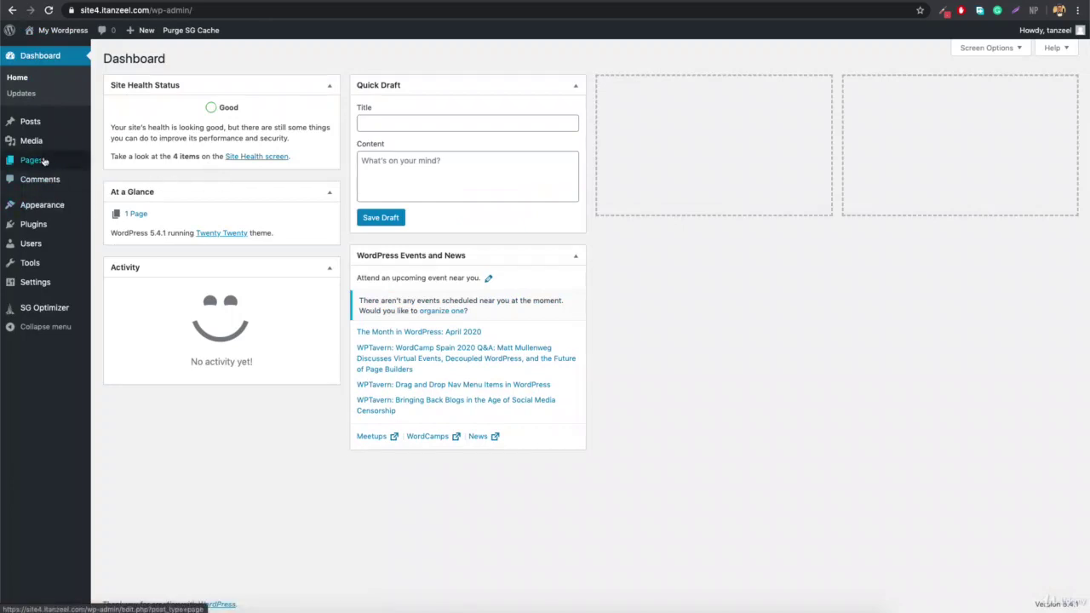
View the new post editor on site4 and return to the list of all posts
{"action": "mouse_move", "coordinate": [57, 125]}
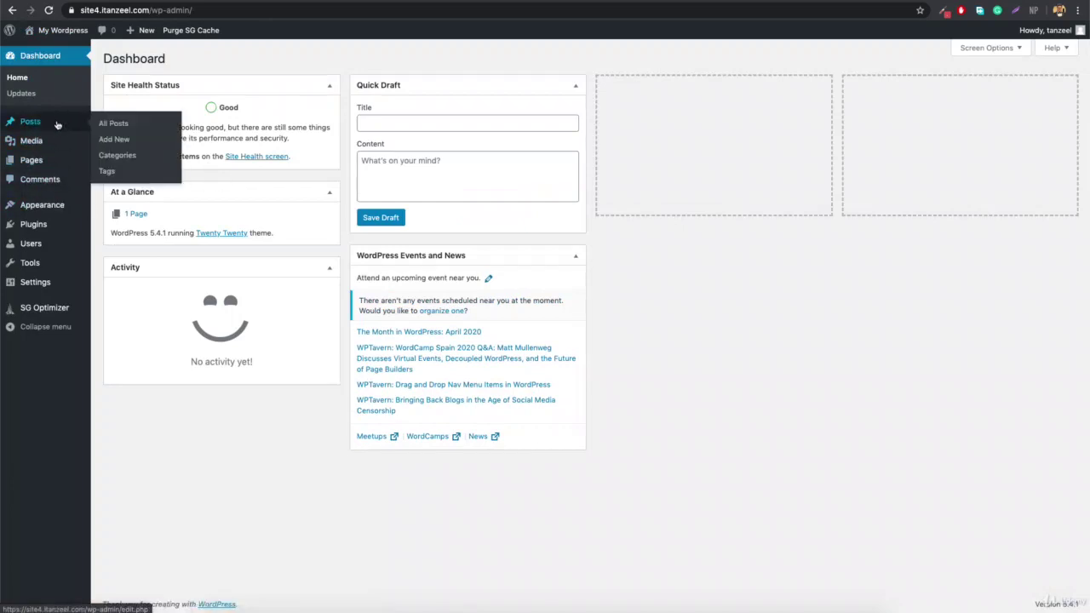
{"action": "left_click", "coordinate": [118, 140]}
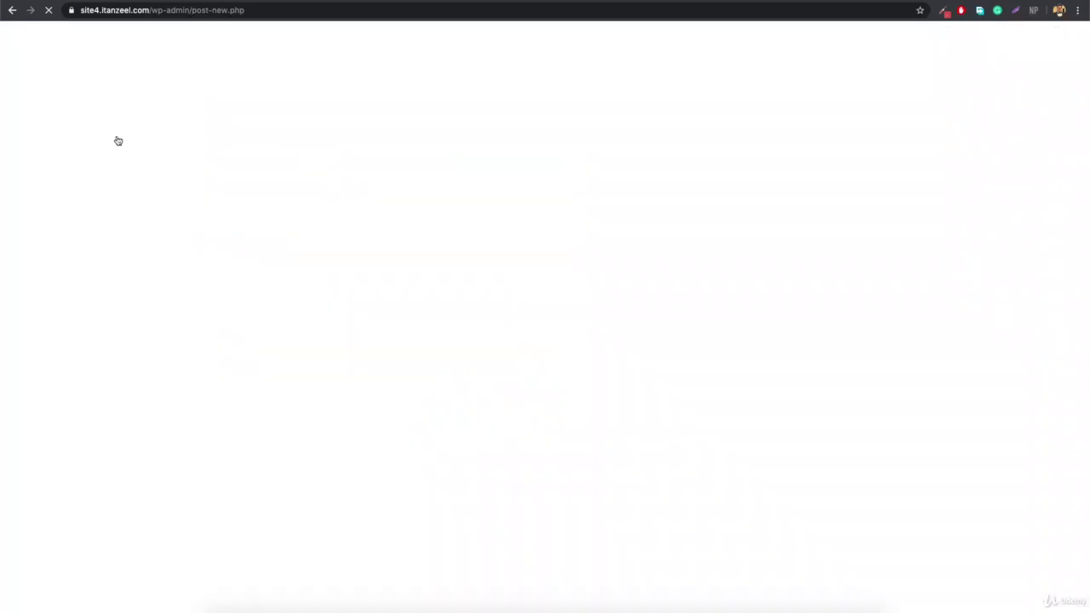
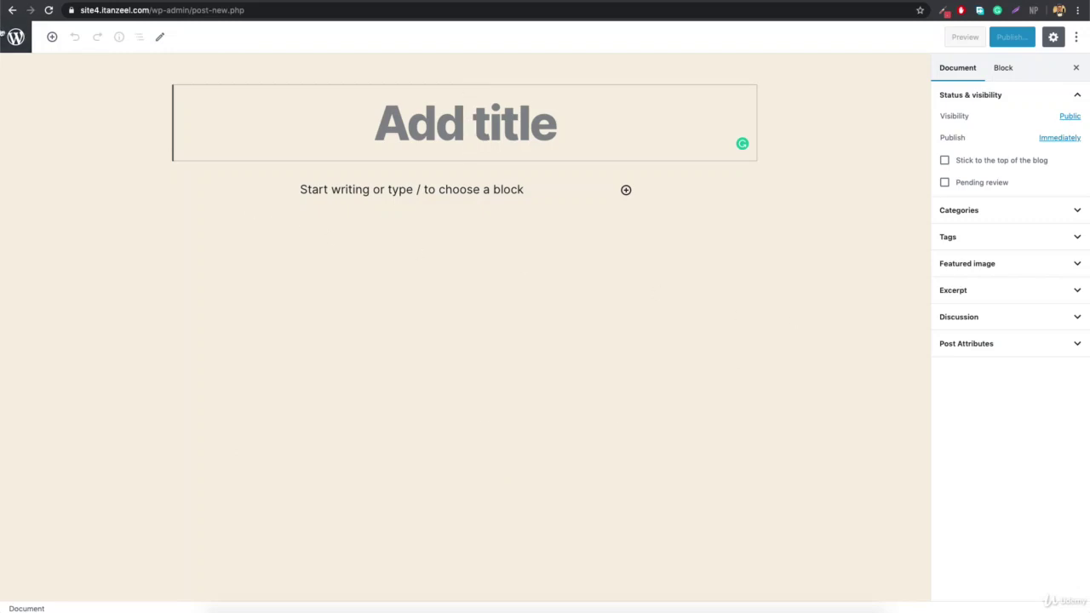
{"action": "left_click", "coordinate": [15, 36]}
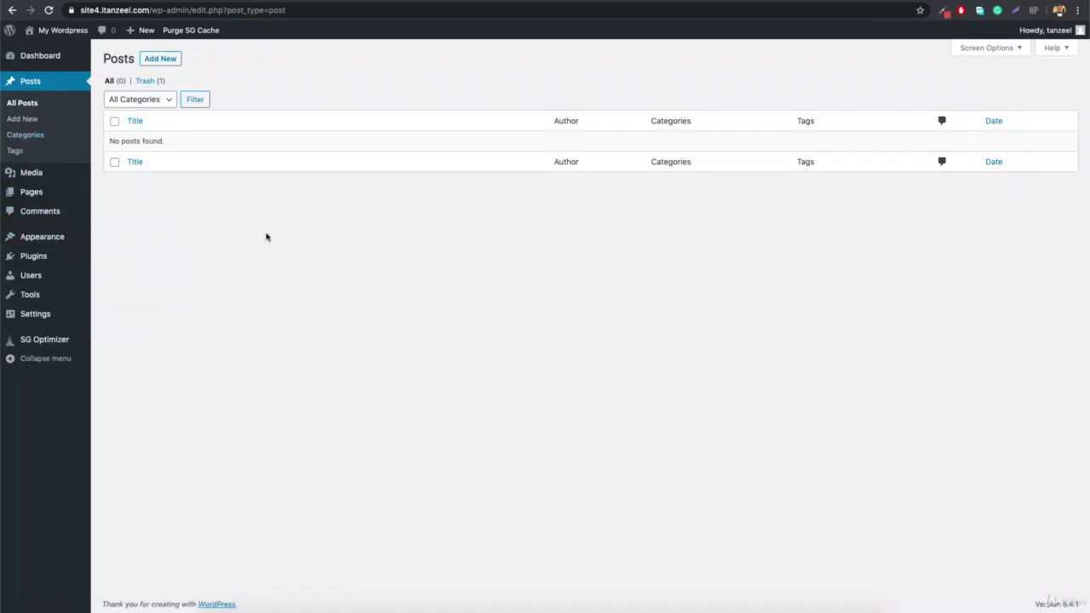
{"action": "mouse_move", "coordinate": [43, 260]}
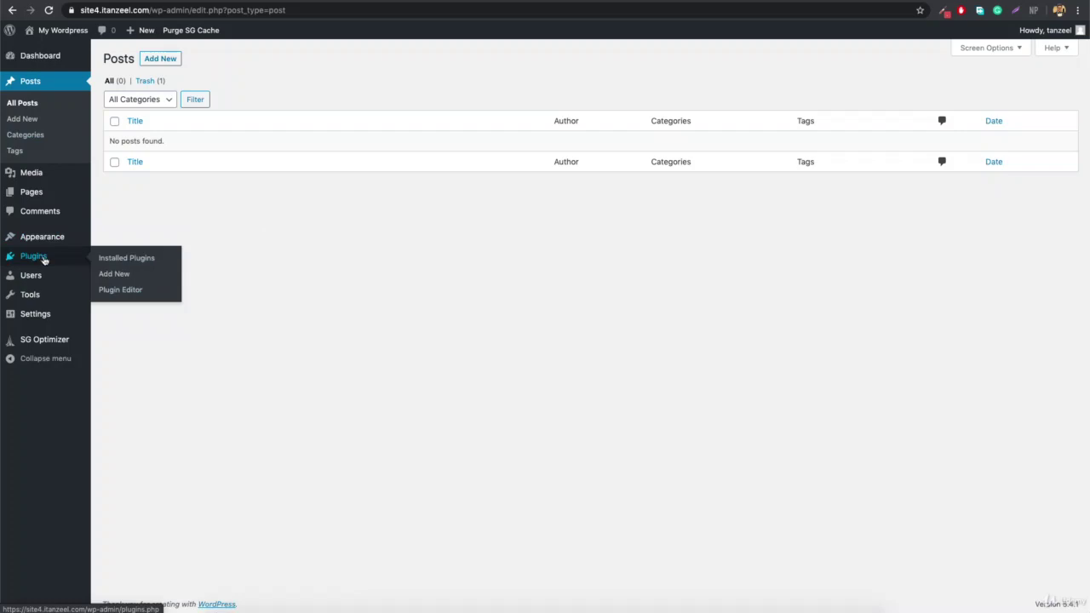
Search the plugin directory for "cpt", then install and activate the Custom Post Type UI plugin
{"action": "left_click", "coordinate": [122, 276]}
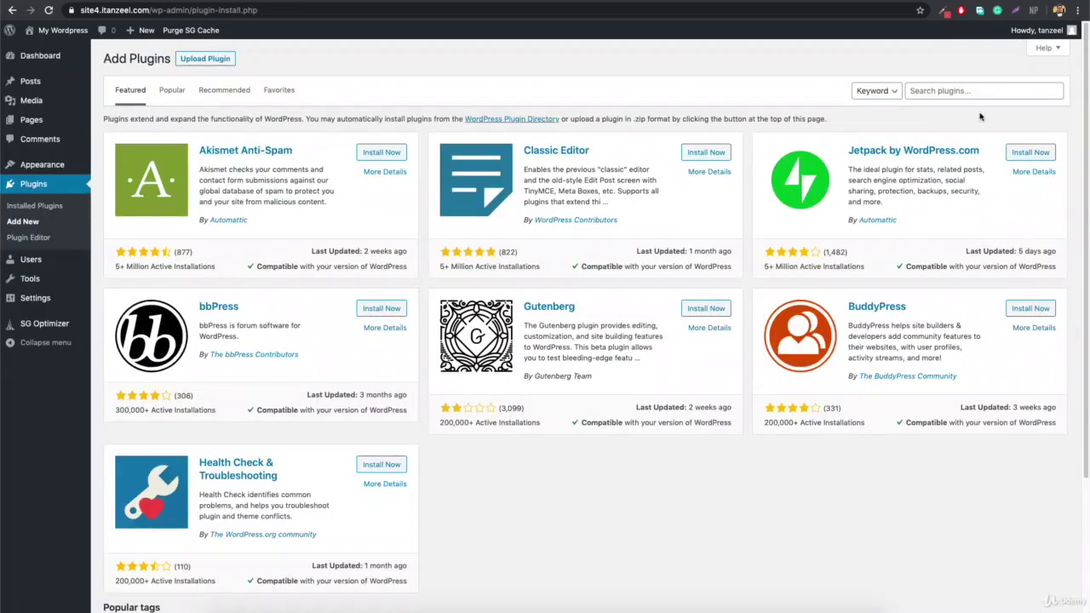
{"action": "left_click", "coordinate": [975, 90]}
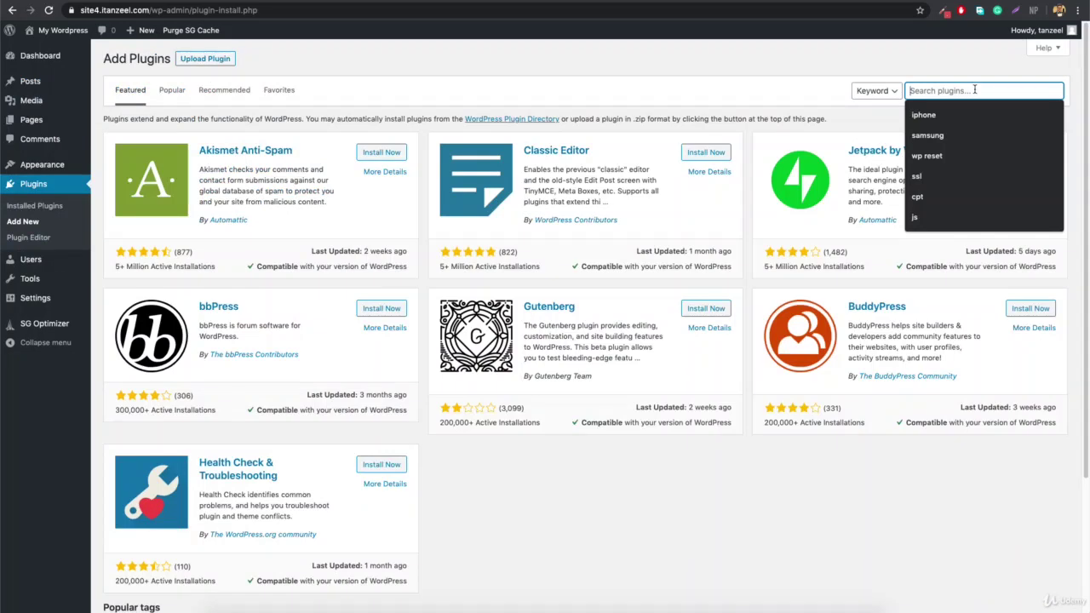
{"action": "type", "text": "cpt"}
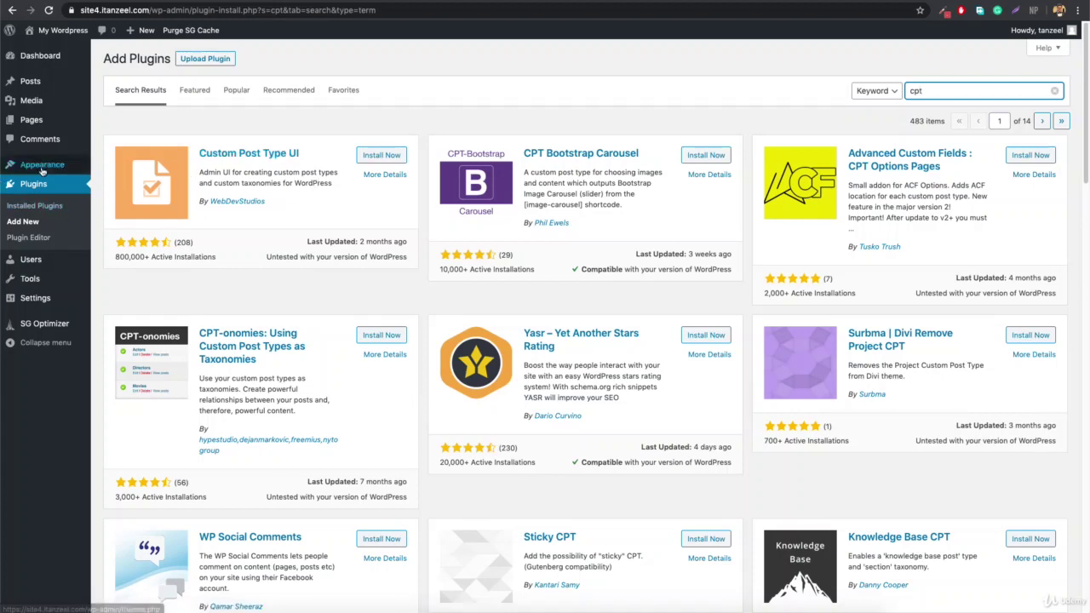
{"action": "mouse_move", "coordinate": [47, 169]}
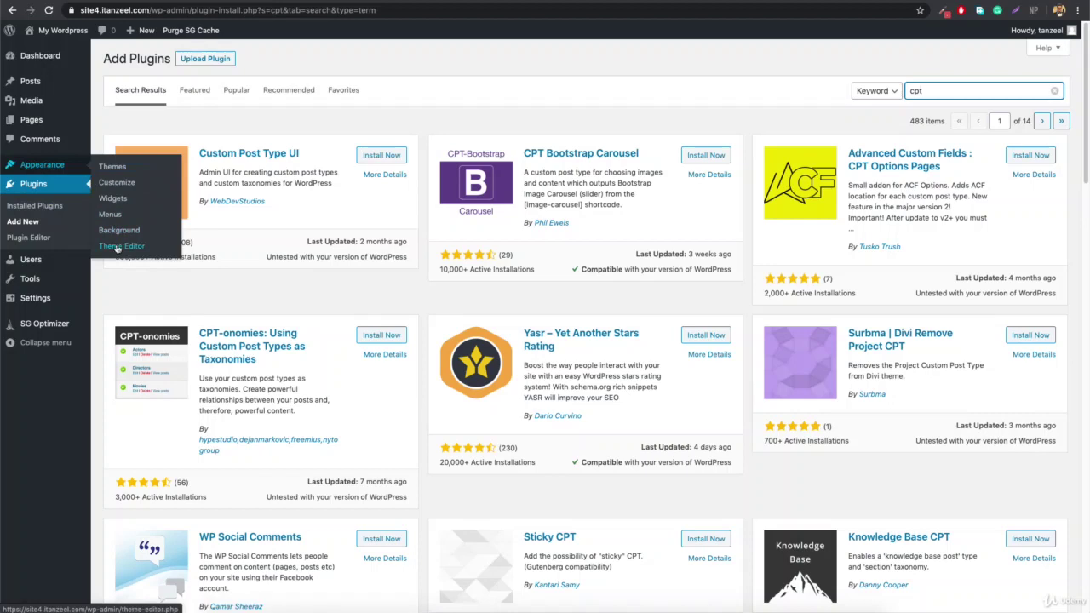
{"action": "left_click", "coordinate": [377, 155]}
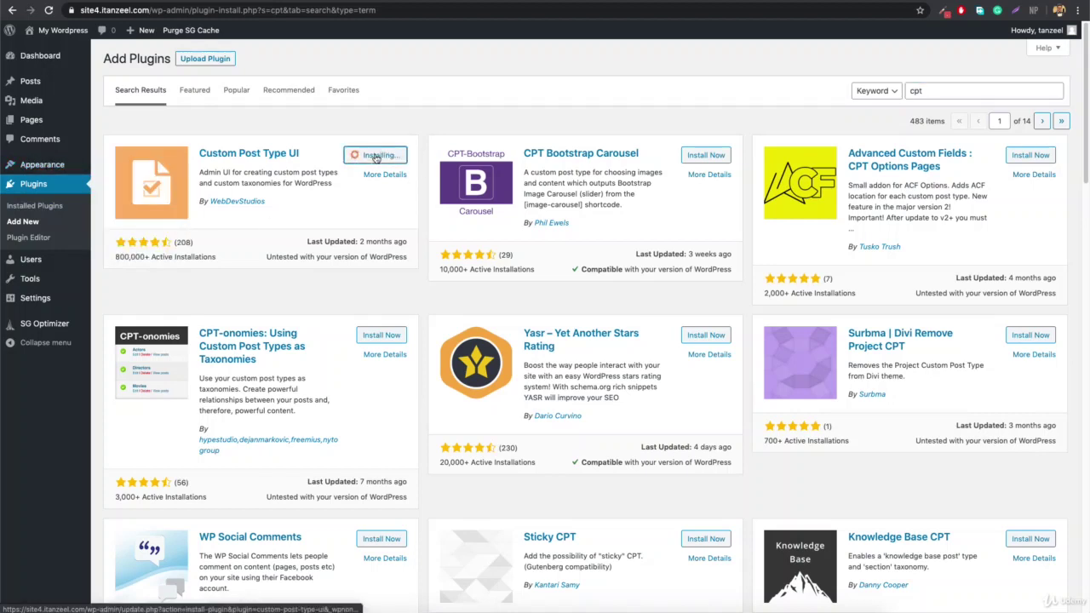
{"action": "left_click", "coordinate": [379, 156]}
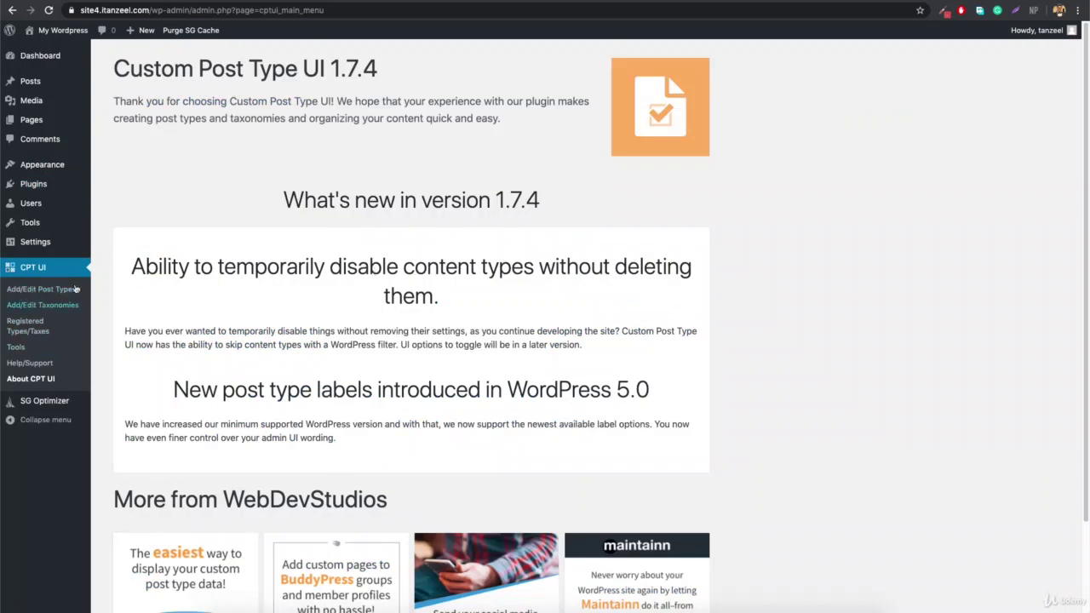
Open the CPT UI form for adding post types and set the post type slug to "property"
{"action": "scroll", "coordinate": [358, 304], "scroll_direction": "down", "scroll_amount": 3}
{"action": "scroll", "coordinate": [358, 304], "scroll_direction": "up", "scroll_amount": 3}
{"action": "left_click", "coordinate": [42, 292]}
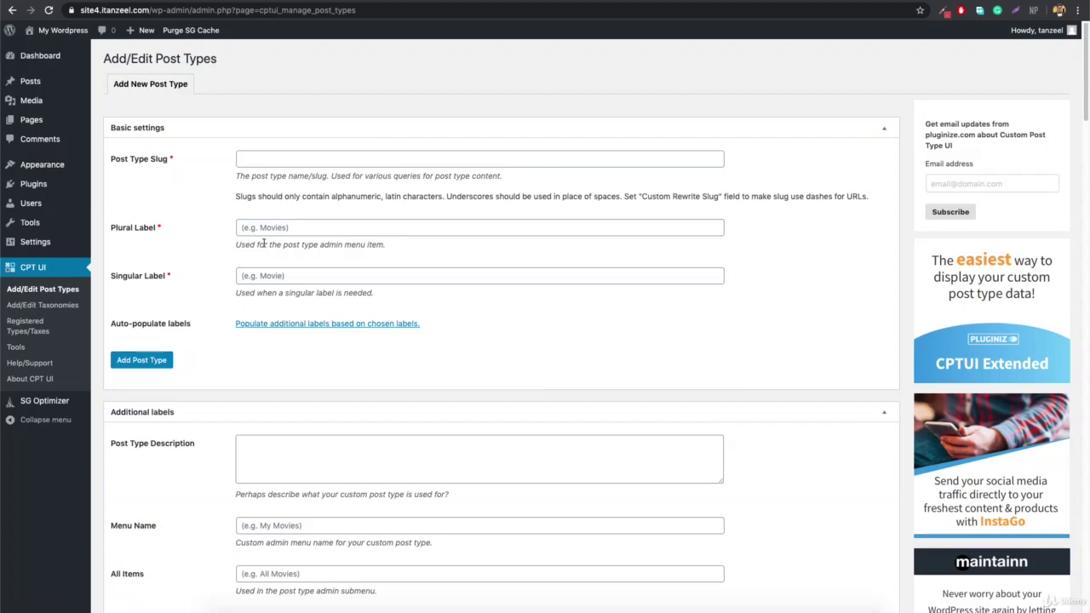
{"action": "scroll", "coordinate": [263, 243], "scroll_direction": "down", "scroll_amount": 15}
{"action": "scroll", "coordinate": [263, 242], "scroll_direction": "up", "scroll_amount": 15}
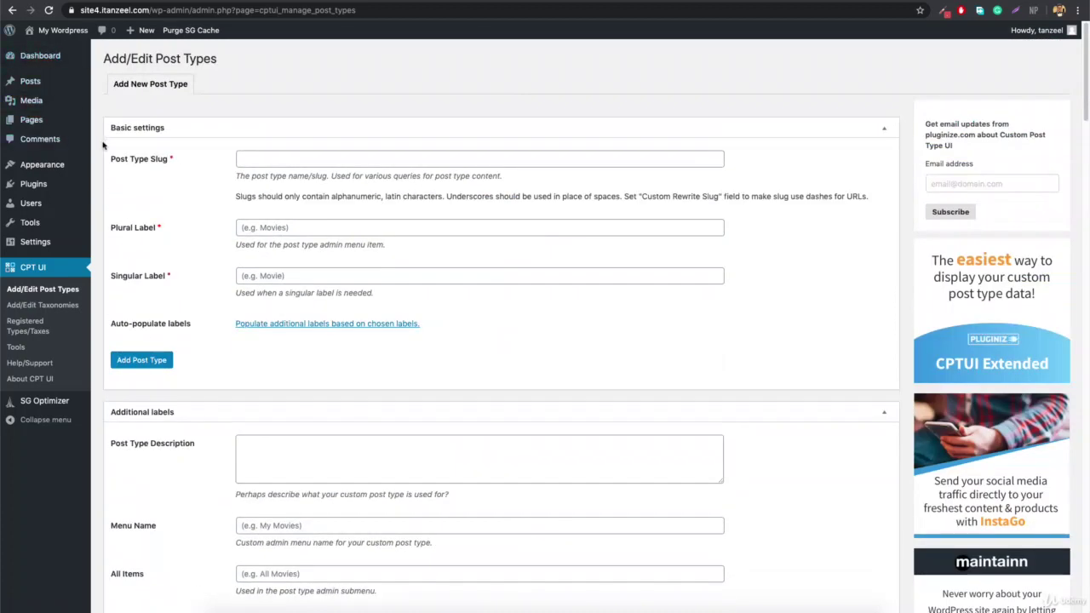
{"action": "left_click", "coordinate": [278, 159]}
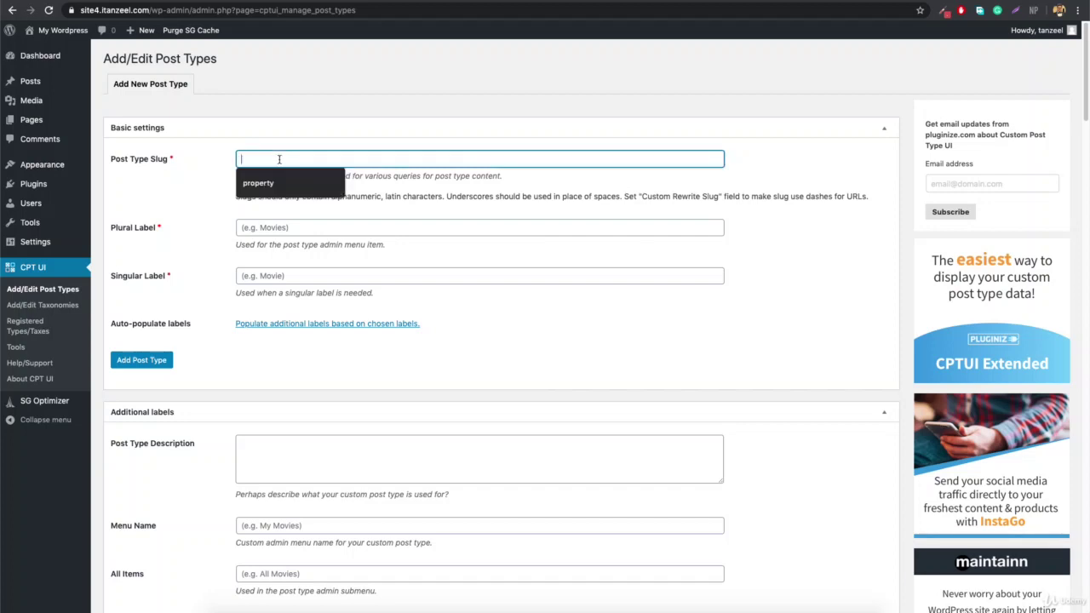
{"action": "key", "text": "Down"}
{"action": "key", "text": "Return"}
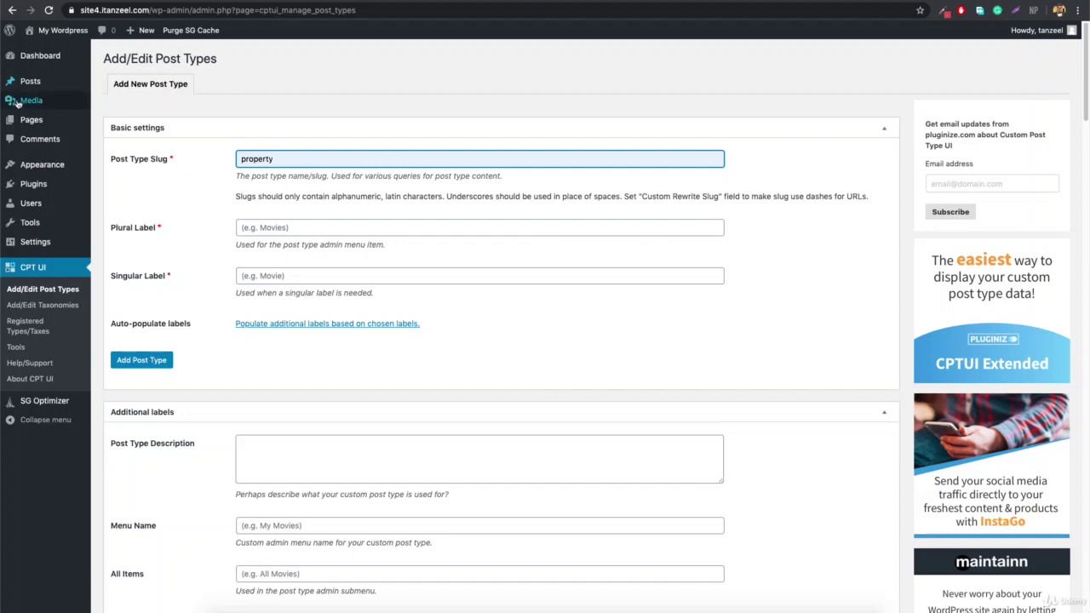
Open site3.itanzeel.com in a new tab, view the HP OMEN Tower PC product and highlight the "product" part of its URL
{"action": "mouse_move", "coordinate": [34, 85]}
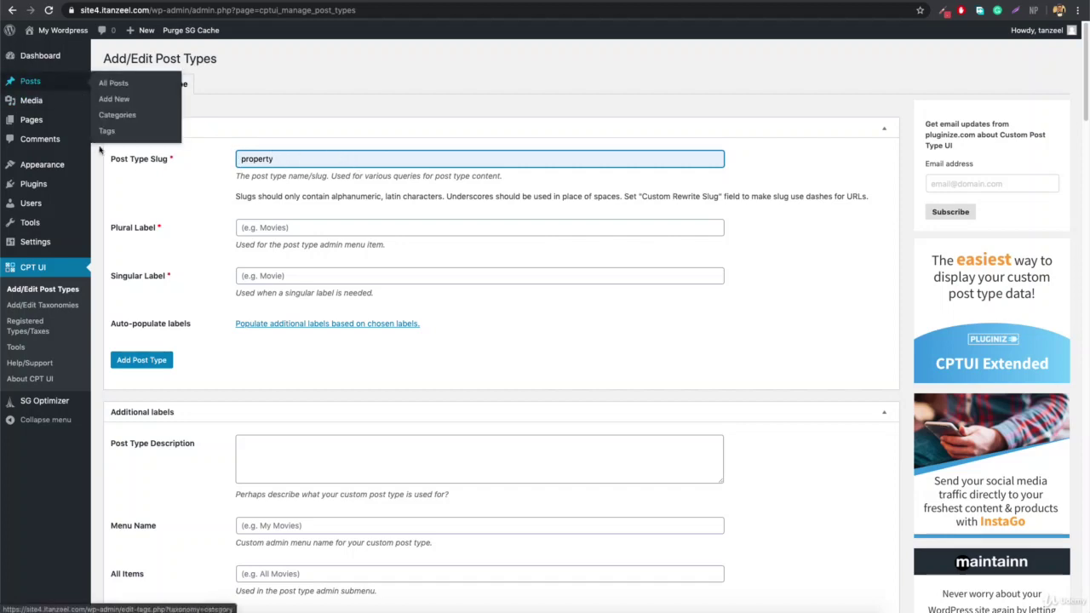
{"action": "key", "text": "ctrl+t"}
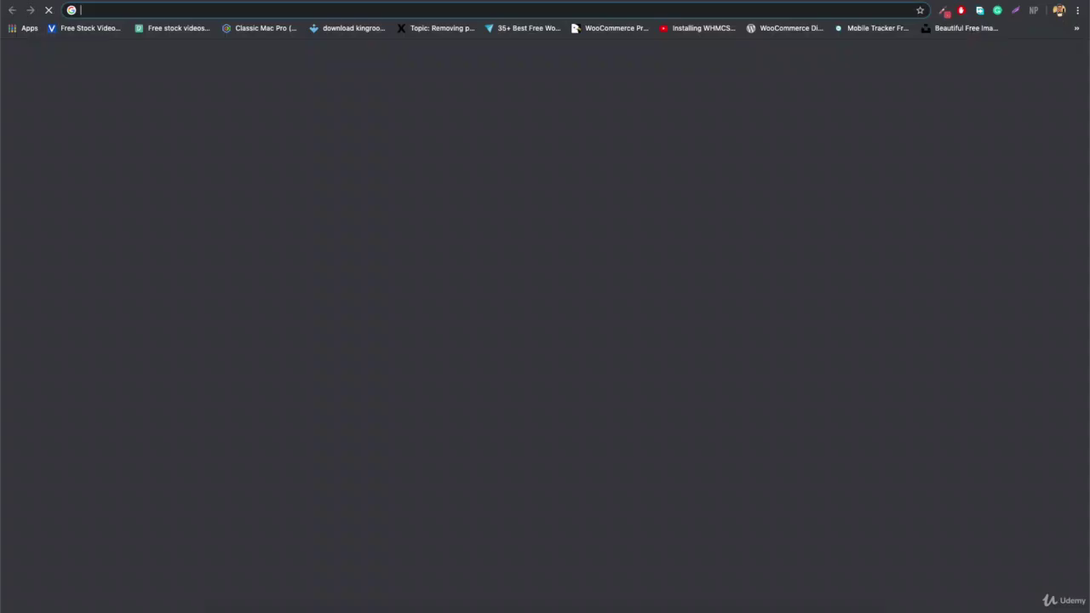
{"action": "type", "text": "site"}
{"action": "key", "text": "Return"}
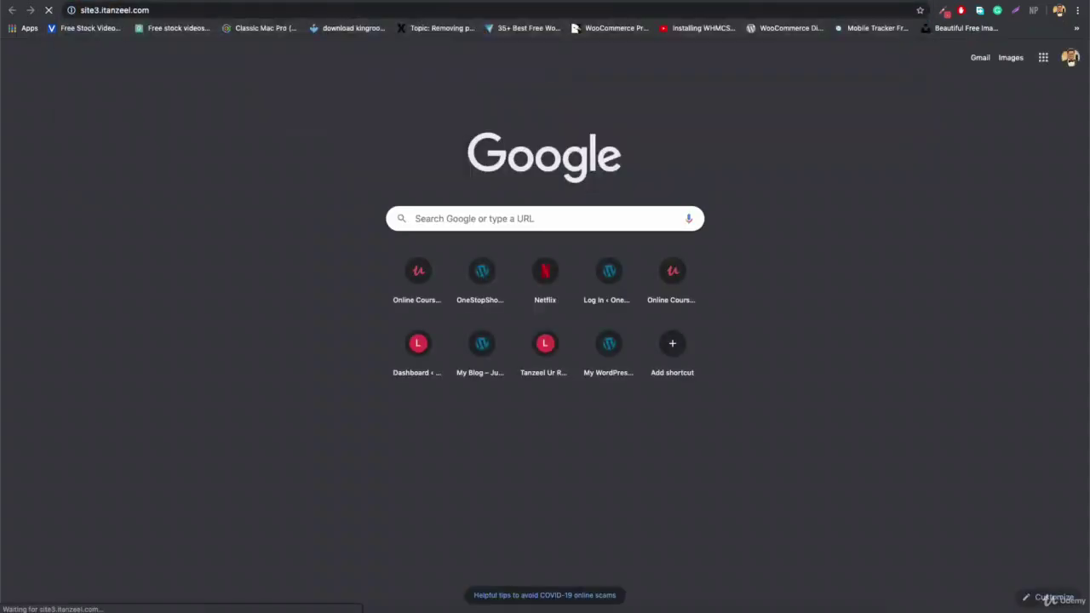
{"action": "scroll", "coordinate": [443, 214], "scroll_direction": "down", "scroll_amount": 12}
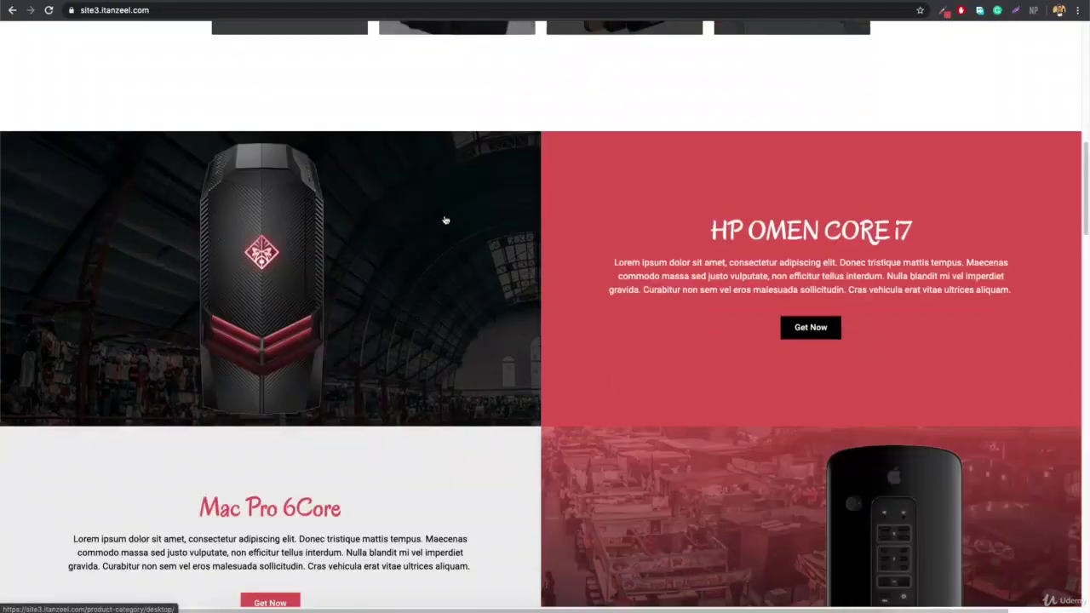
{"action": "scroll", "coordinate": [444, 221], "scroll_direction": "down", "scroll_amount": 4}
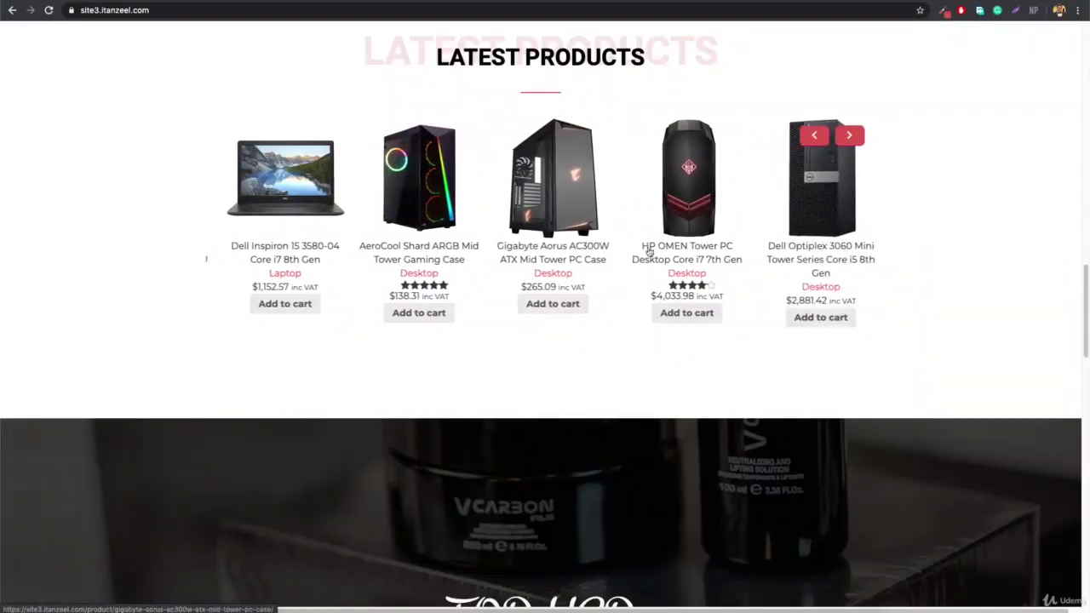
{"action": "left_click", "coordinate": [662, 250]}
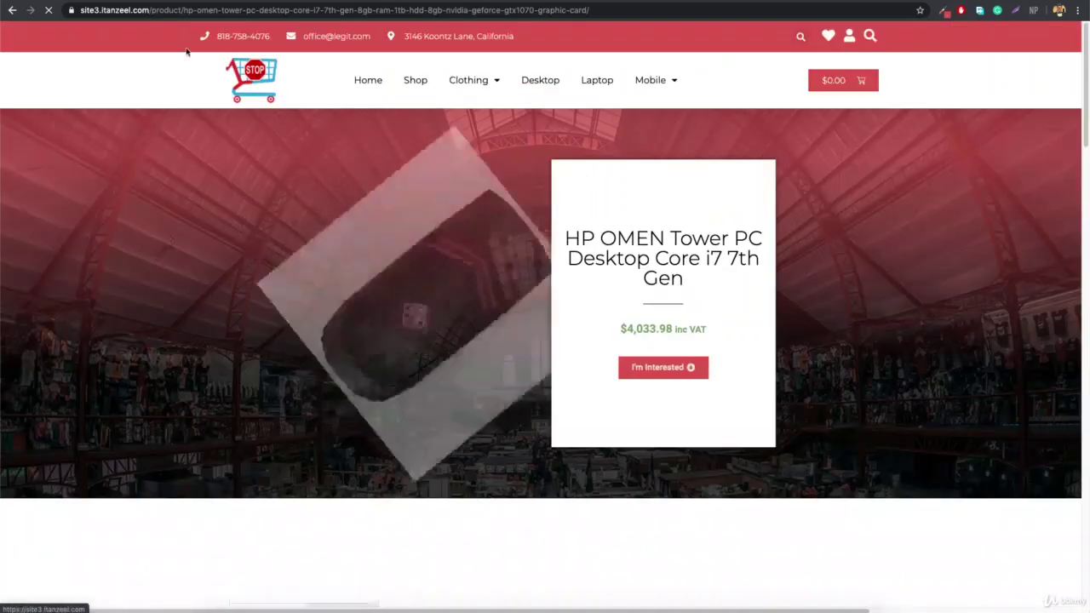
{"action": "double_click", "coordinate": [147, 11]}
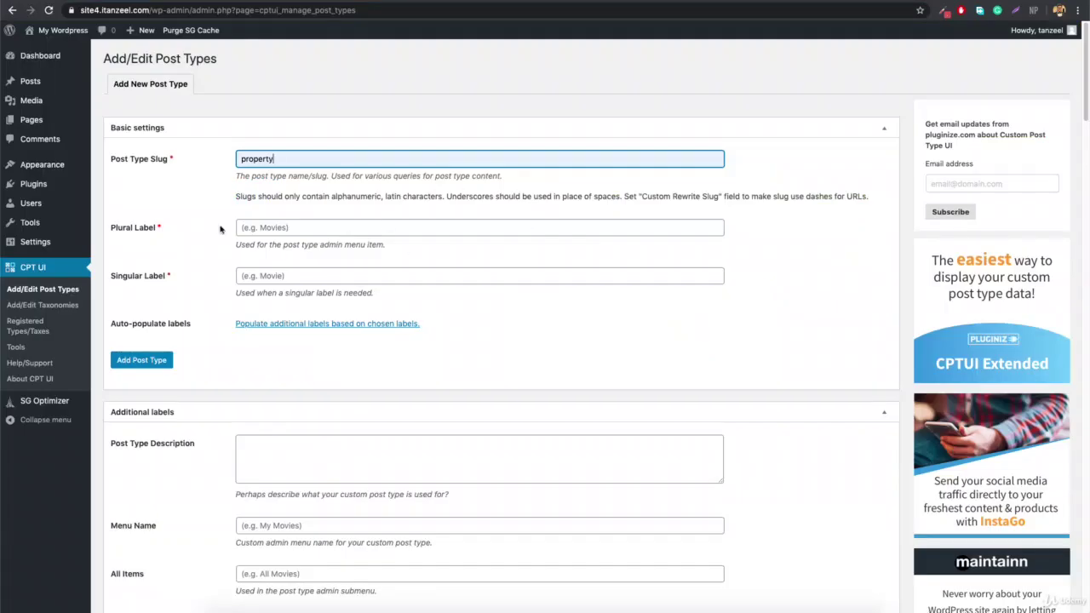
Set the new post type's plural label to "Properties" and its singular label to "Property"
{"action": "left_click", "coordinate": [351, 228]}
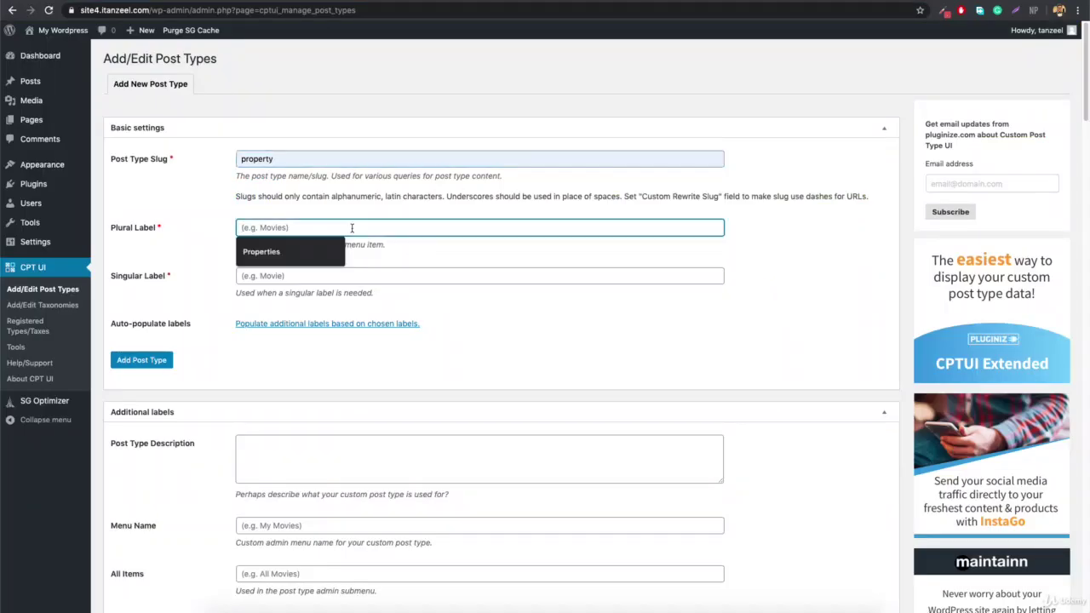
{"action": "type", "text": "Pro"}
{"action": "key", "text": "Down"}
{"action": "key", "text": "Return"}
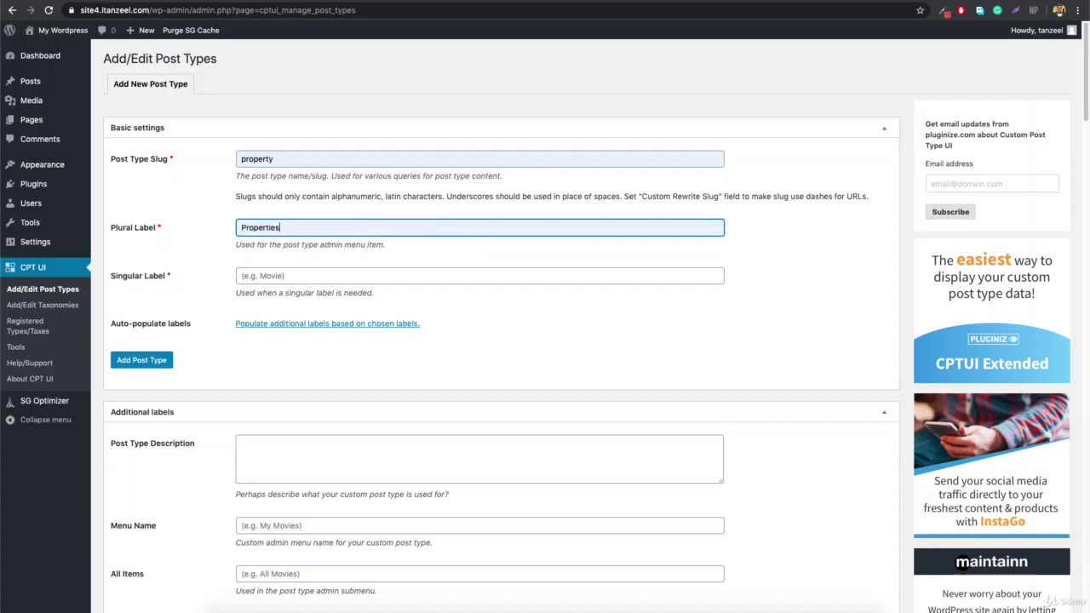
{"action": "left_click", "coordinate": [344, 278]}
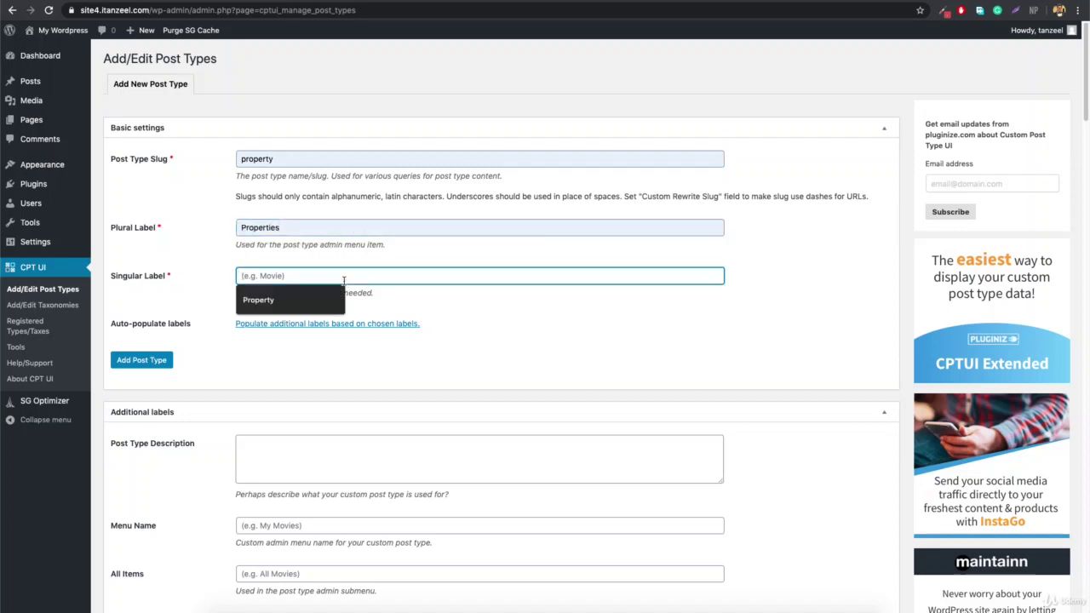
{"action": "type", "text": "Property"}
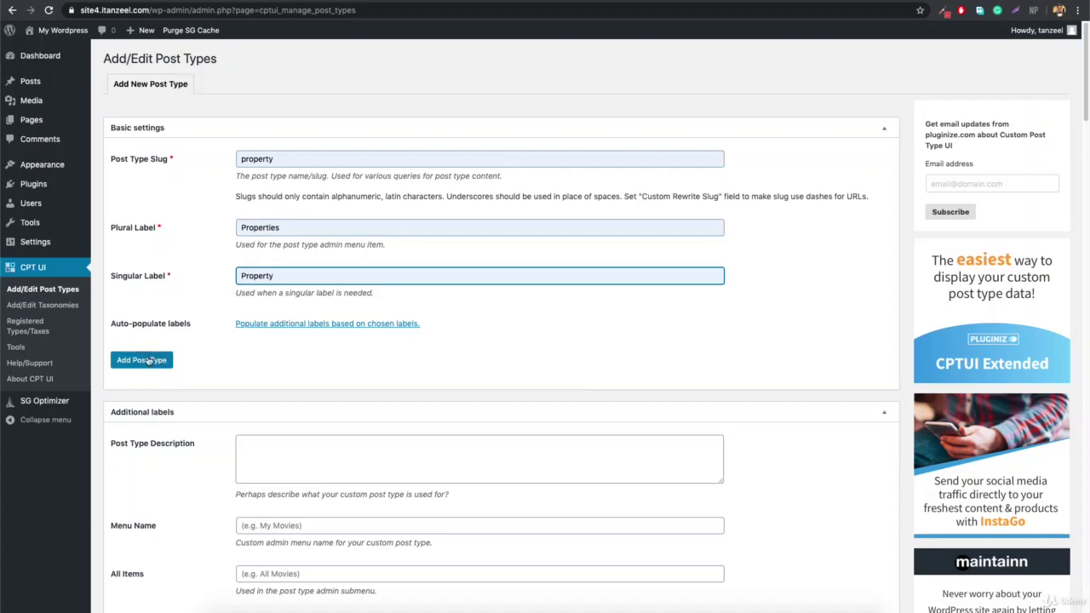
Examine the additional labels and settings of the post type form, and view the shop page on site3 as an archive example
{"action": "scroll", "coordinate": [236, 360], "scroll_direction": "down", "scroll_amount": 10}
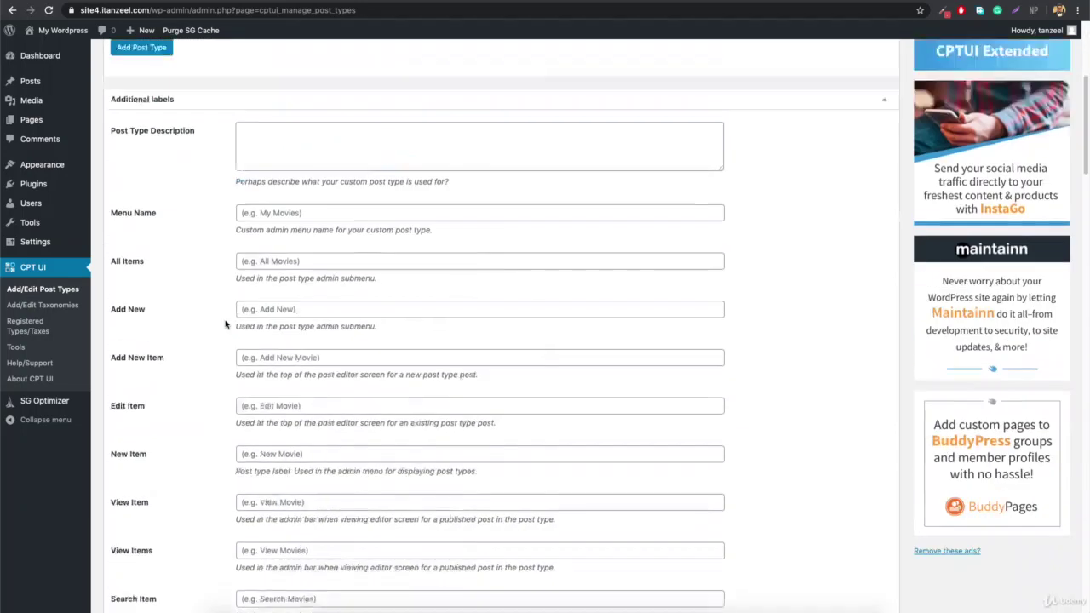
{"action": "scroll", "coordinate": [251, 189], "scroll_direction": "up", "scroll_amount": 2}
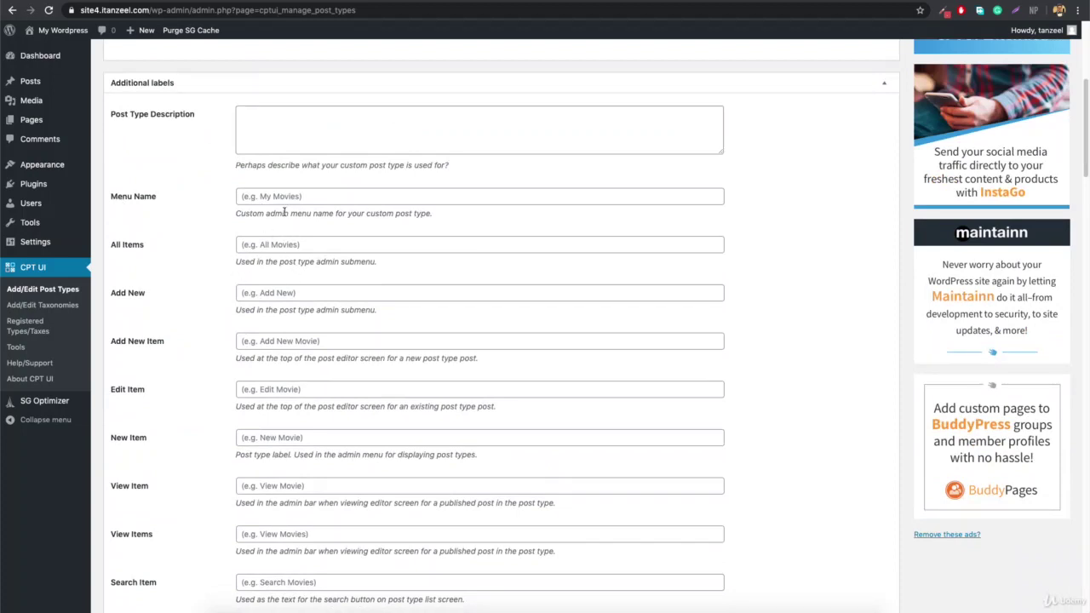
{"action": "scroll", "coordinate": [258, 200], "scroll_direction": "down", "scroll_amount": 2}
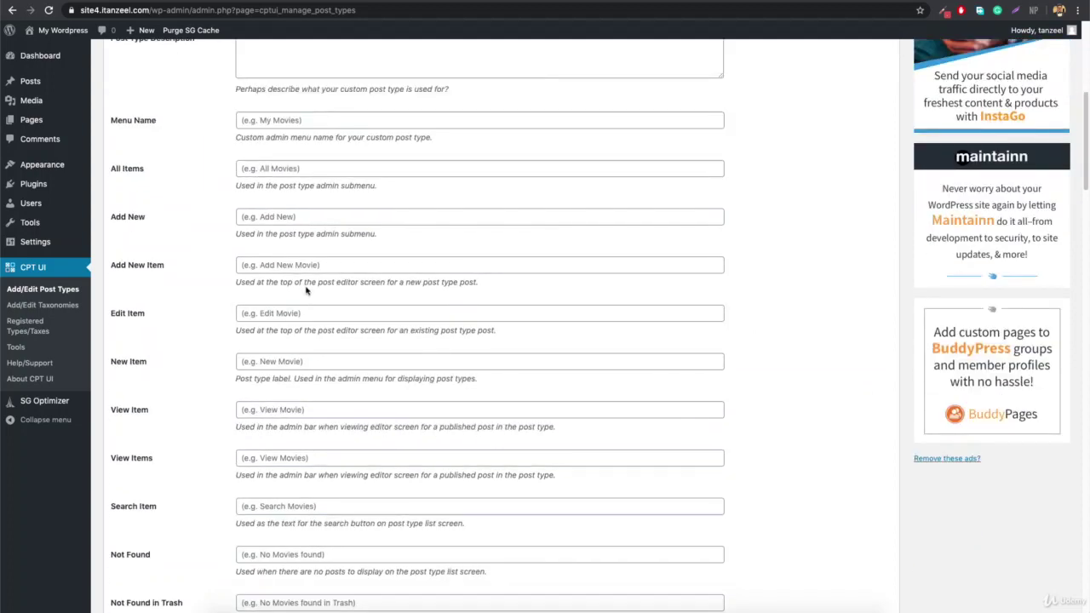
{"action": "scroll", "coordinate": [306, 290], "scroll_direction": "down", "scroll_amount": 2}
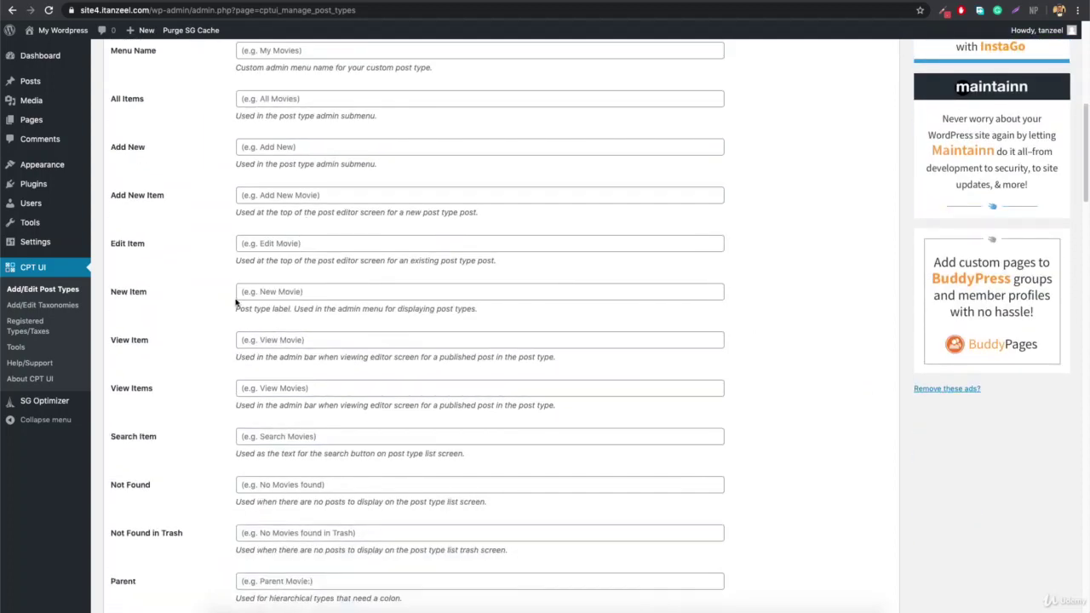
{"action": "scroll", "coordinate": [463, 322], "scroll_direction": "down", "scroll_amount": 15}
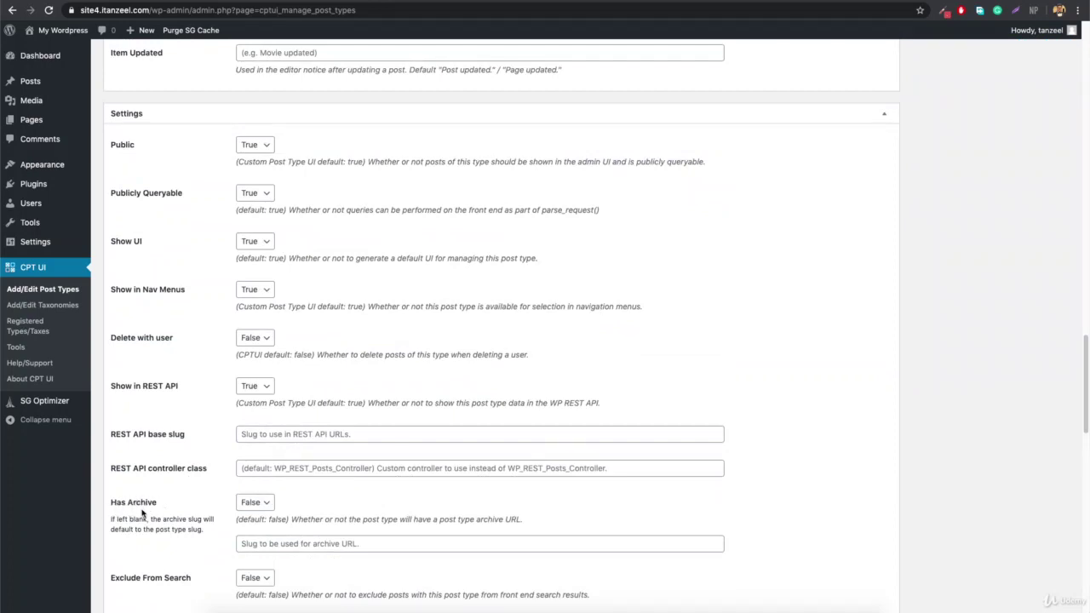
{"action": "scroll", "coordinate": [216, 426], "scroll_direction": "up", "scroll_amount": 20}
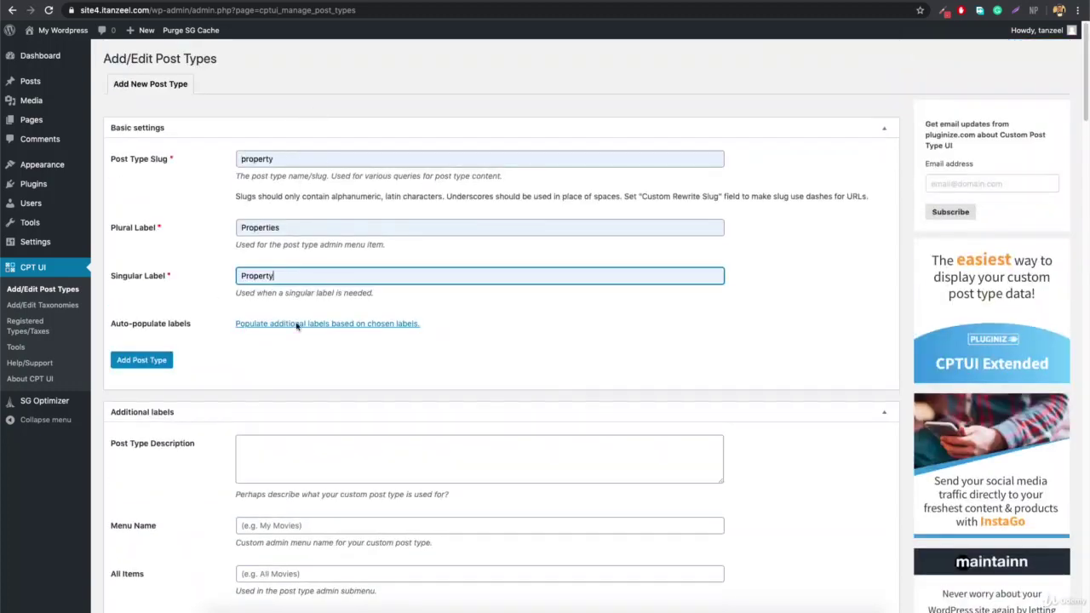
{"action": "scroll", "coordinate": [298, 340], "scroll_direction": "down", "scroll_amount": 20}
{"action": "scroll", "coordinate": [256, 451], "scroll_direction": "down", "scroll_amount": 2}
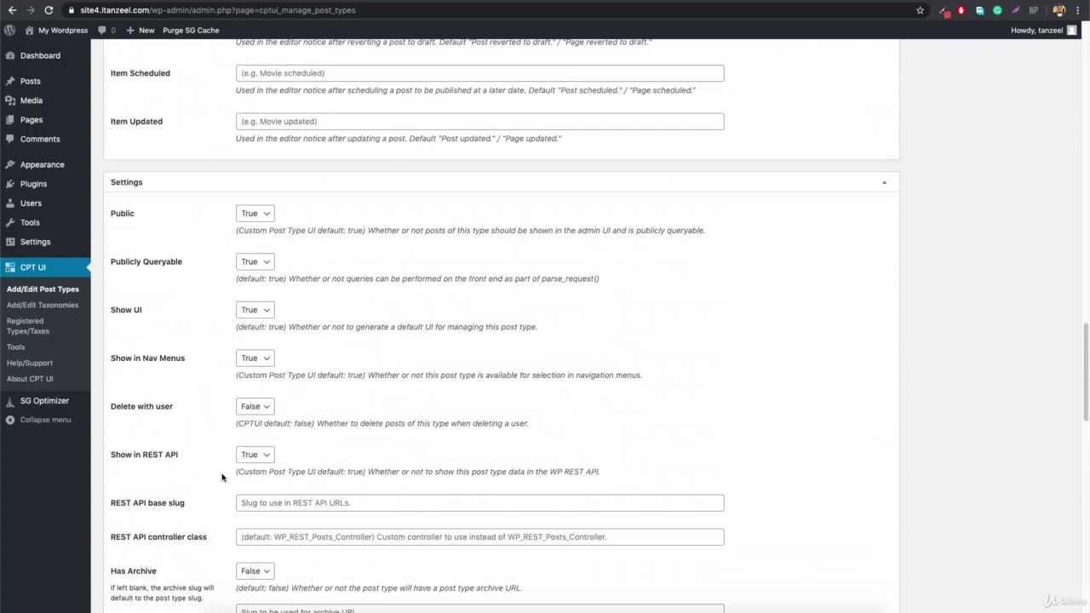
{"action": "scroll", "coordinate": [183, 502], "scroll_direction": "down", "scroll_amount": 2}
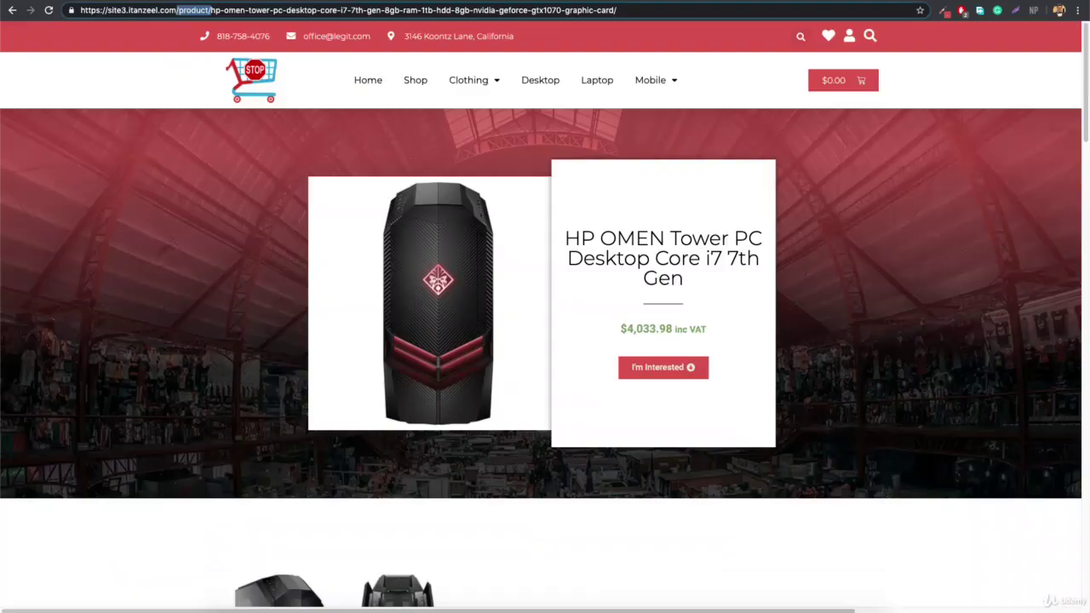
{"action": "left_click", "coordinate": [416, 80]}
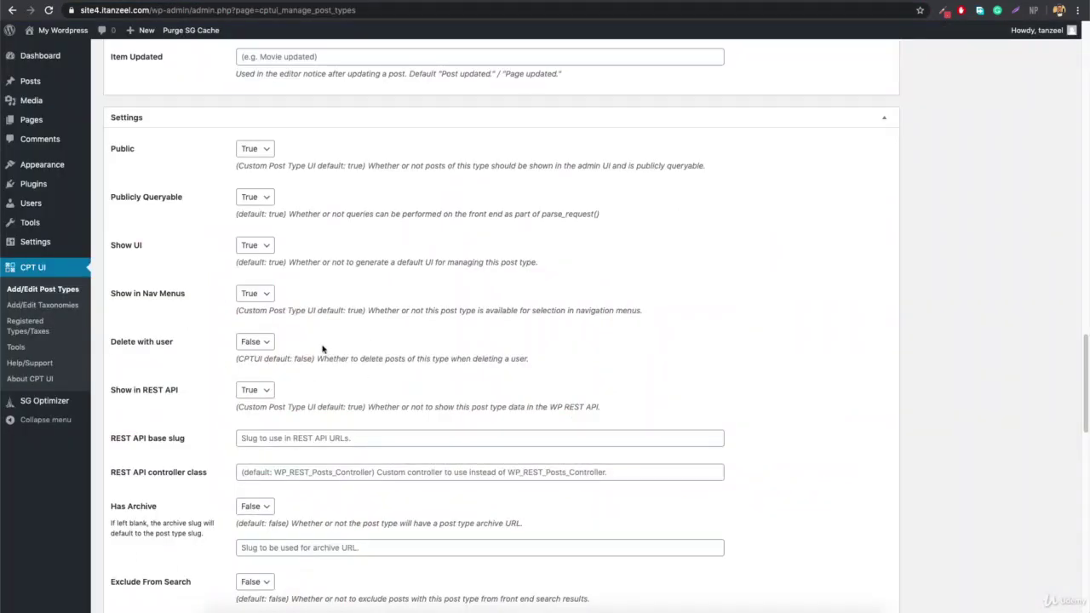
Set both Has Archive and Hierarchical to True for the property post type
{"action": "left_click", "coordinate": [265, 507]}
{"action": "left_click", "coordinate": [255, 517]}
{"action": "scroll", "coordinate": [312, 429], "scroll_direction": "down", "scroll_amount": 2}
{"action": "scroll", "coordinate": [312, 429], "scroll_direction": "down", "scroll_amount": 3}
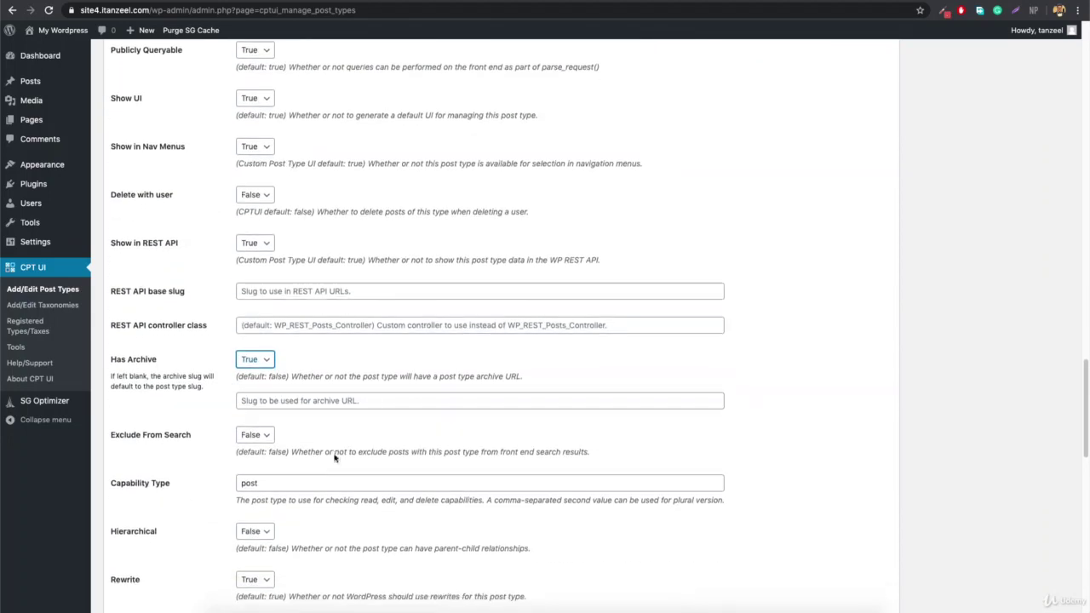
{"action": "left_click", "coordinate": [242, 531]}
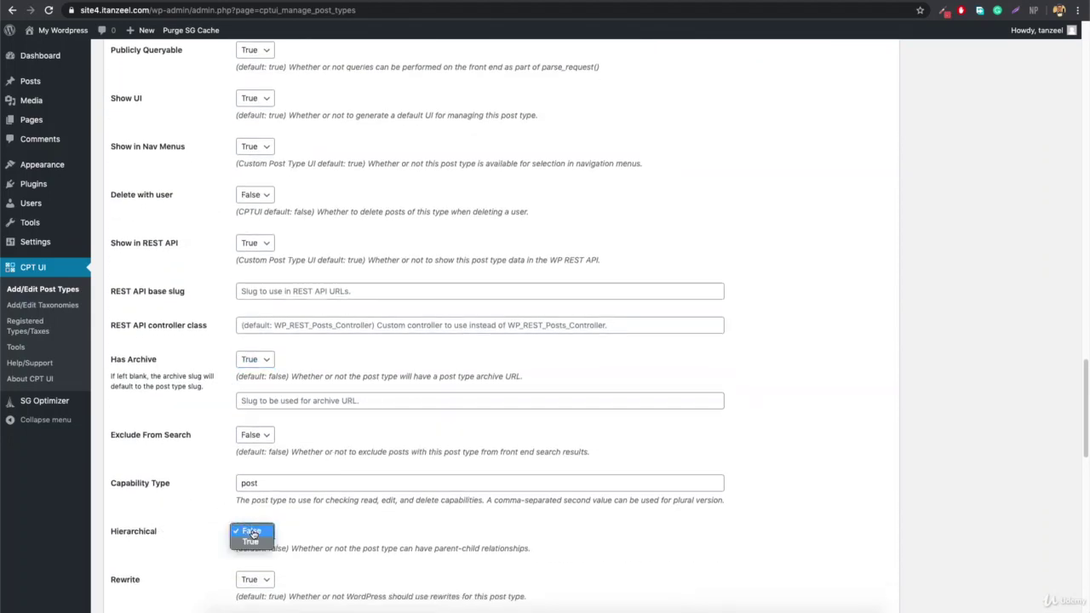
{"action": "left_click", "coordinate": [249, 542]}
Submit the completed form to add the property post type to the site
{"action": "scroll", "coordinate": [355, 518], "scroll_direction": "down", "scroll_amount": 3}
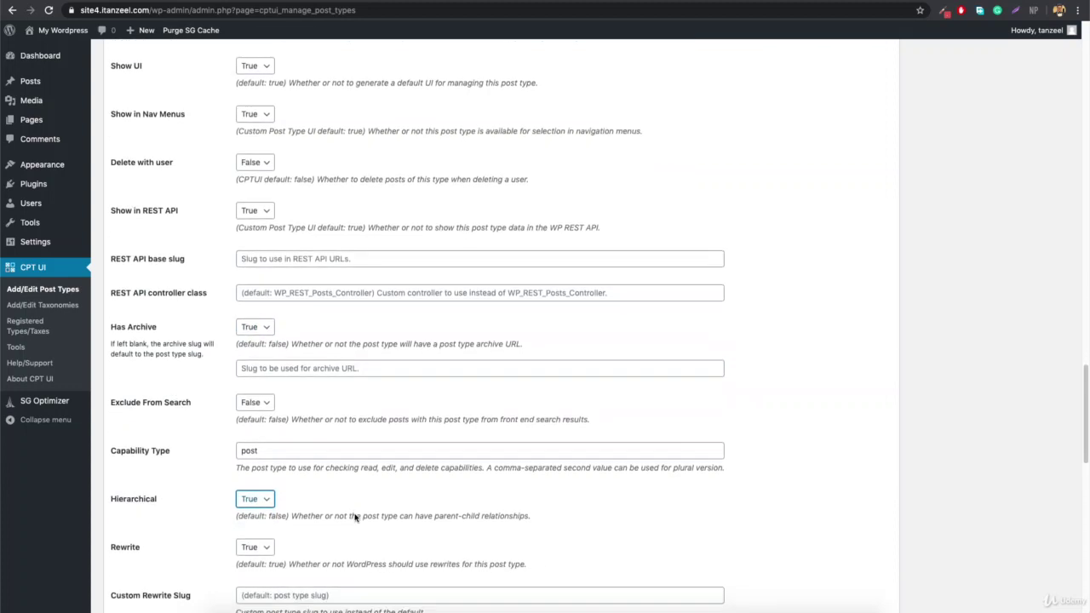
{"action": "scroll", "coordinate": [355, 517], "scroll_direction": "down", "scroll_amount": 20}
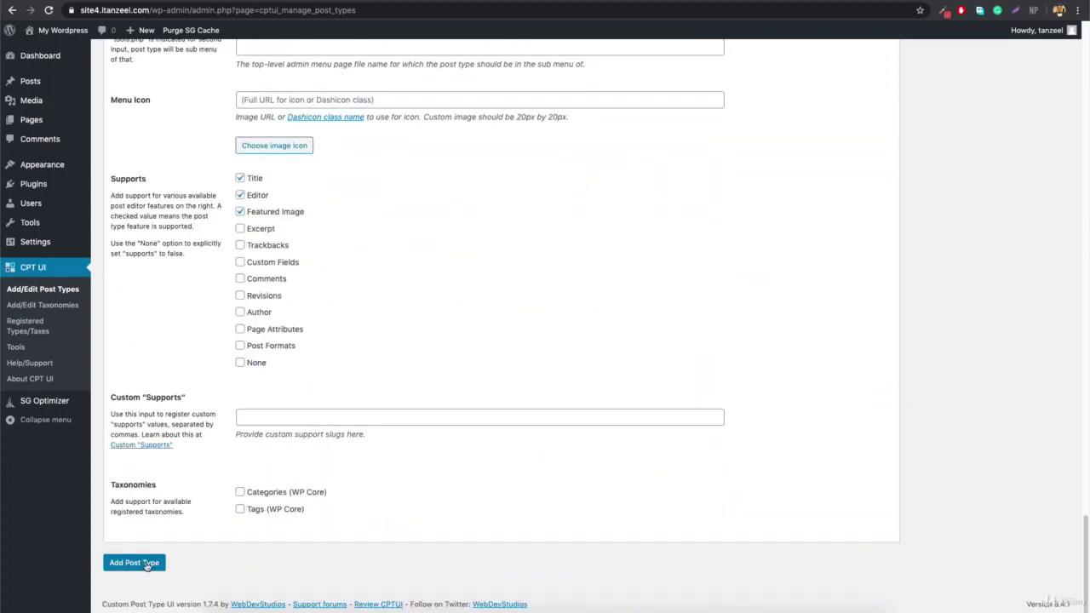
{"action": "left_click", "coordinate": [134, 566]}
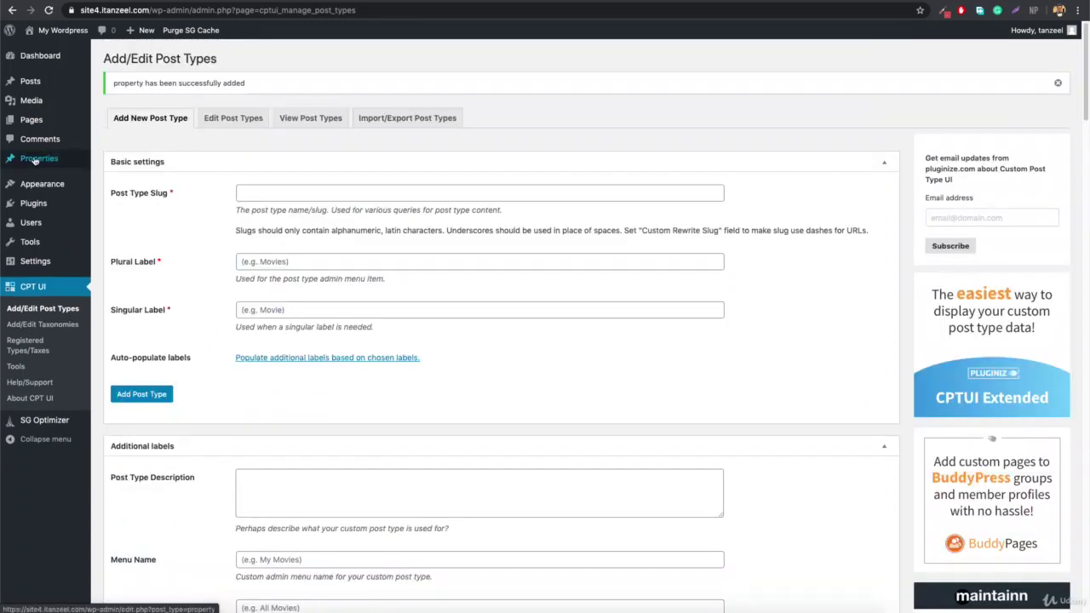
Add and publish a new property titled "Burj Khalifa Top floor" with the body text "dddddddd"
{"action": "mouse_move", "coordinate": [82, 163]}
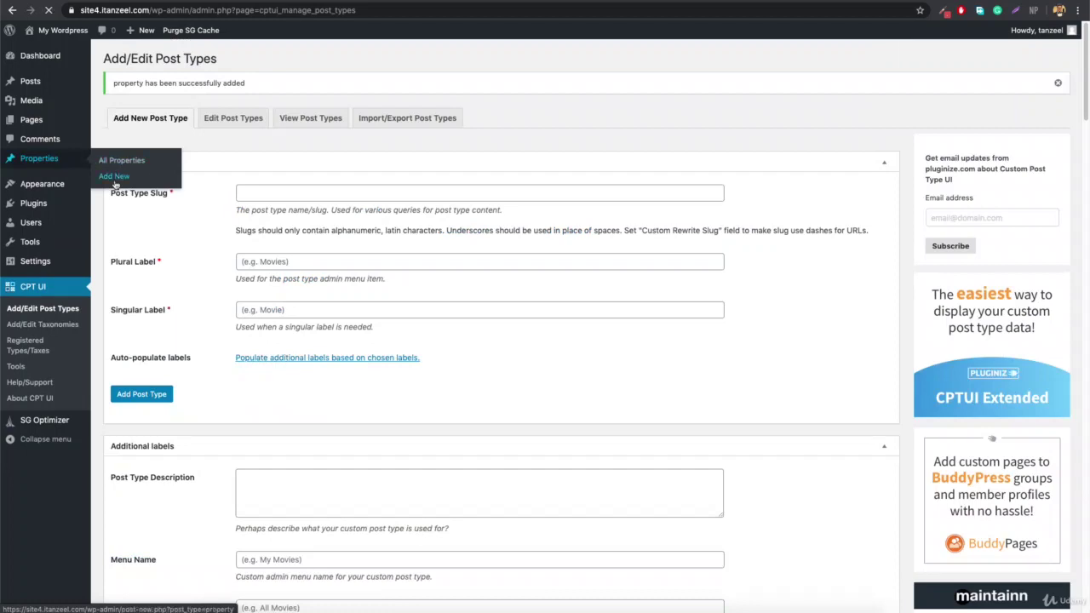
{"action": "left_click", "coordinate": [114, 176]}
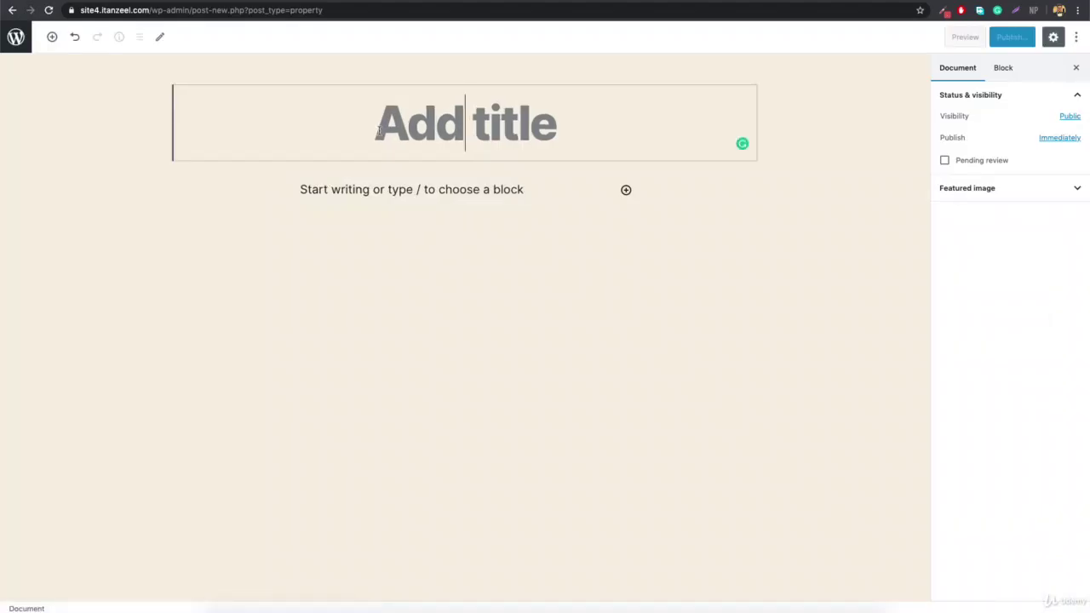
{"action": "type", "text": "Bu"}
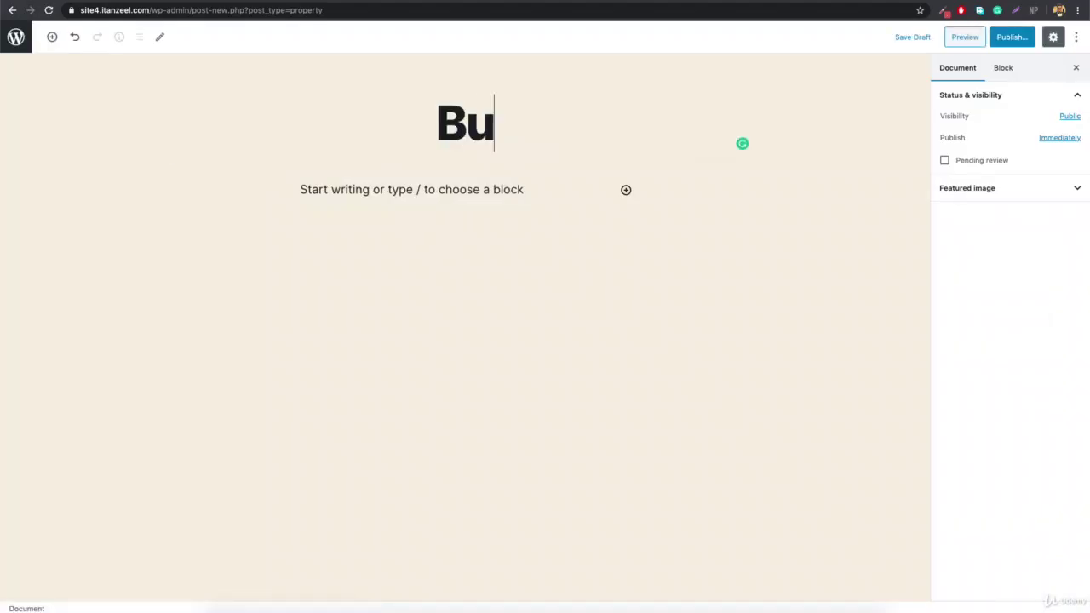
{"action": "type", "text": "rj Kh"}
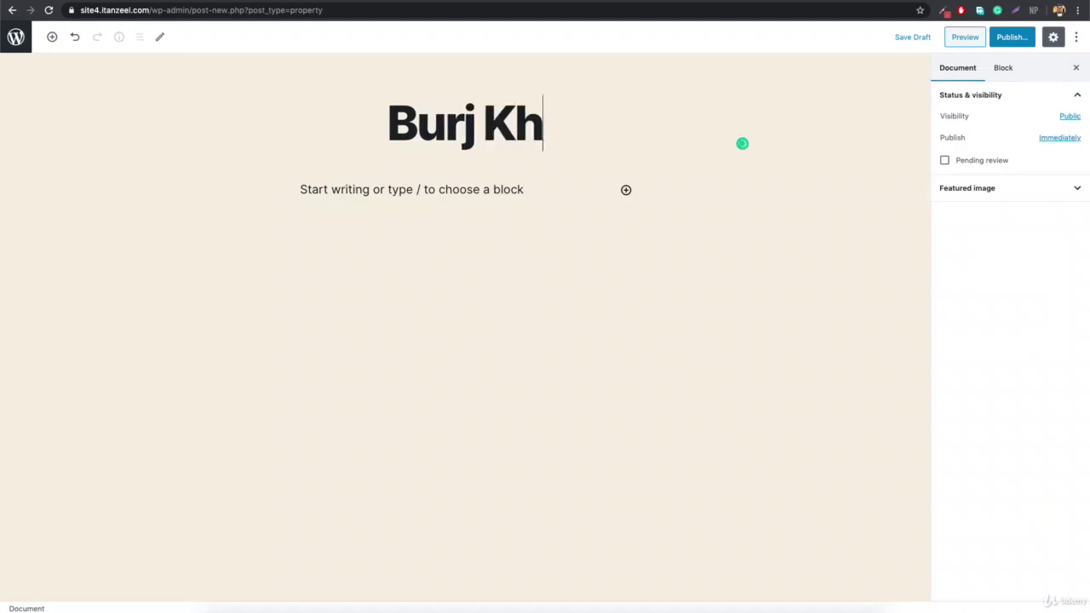
{"action": "type", "text": "alifa Top flo"}
{"action": "type", "text": "or"}
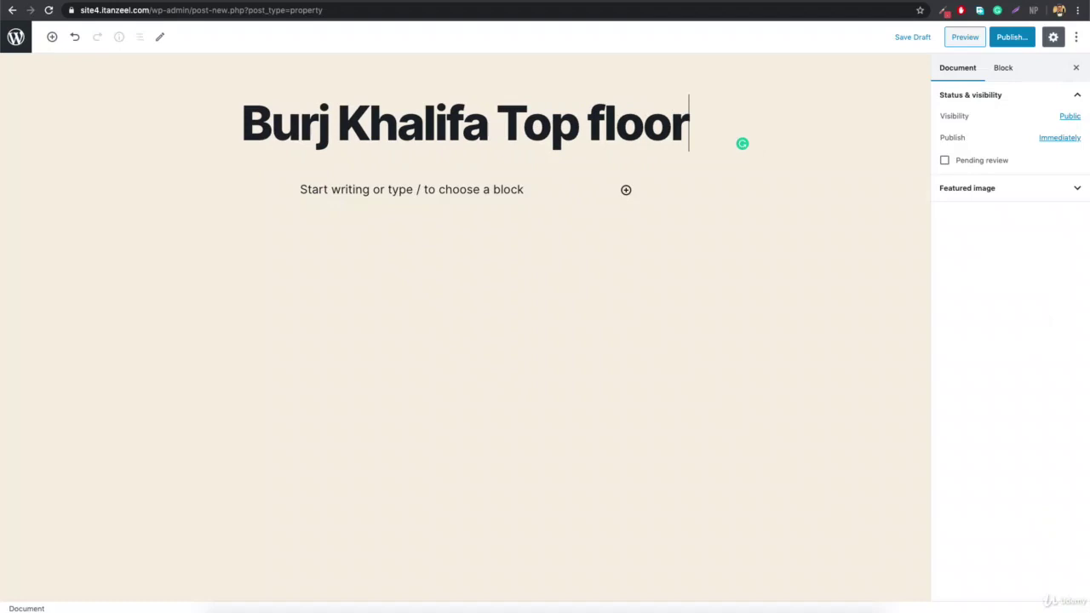
{"action": "left_click", "coordinate": [414, 265]}
{"action": "type", "text": "dddddddd"}
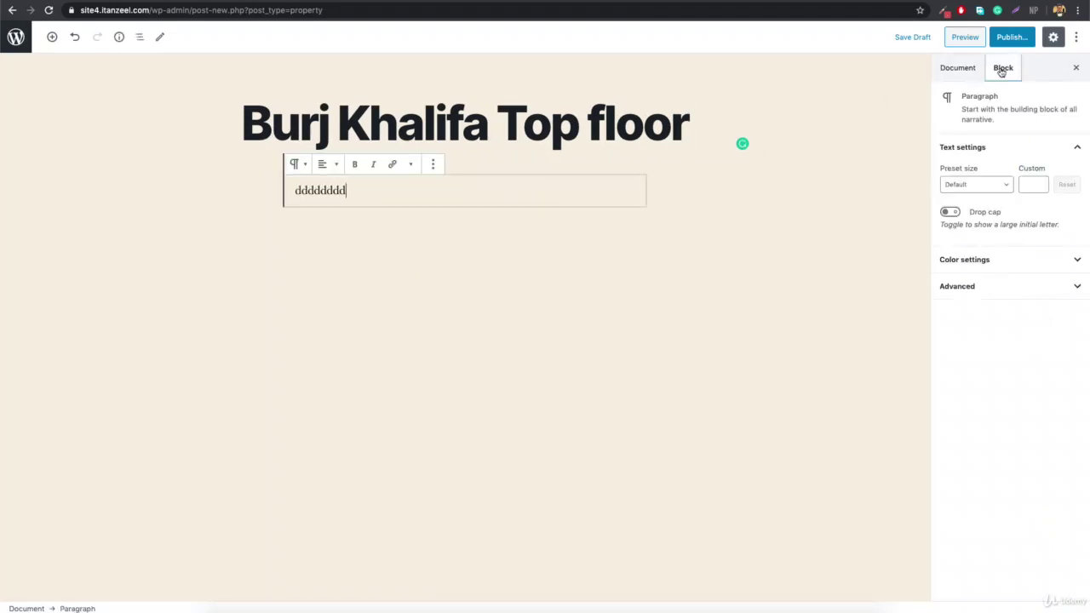
{"action": "left_click", "coordinate": [1014, 38]}
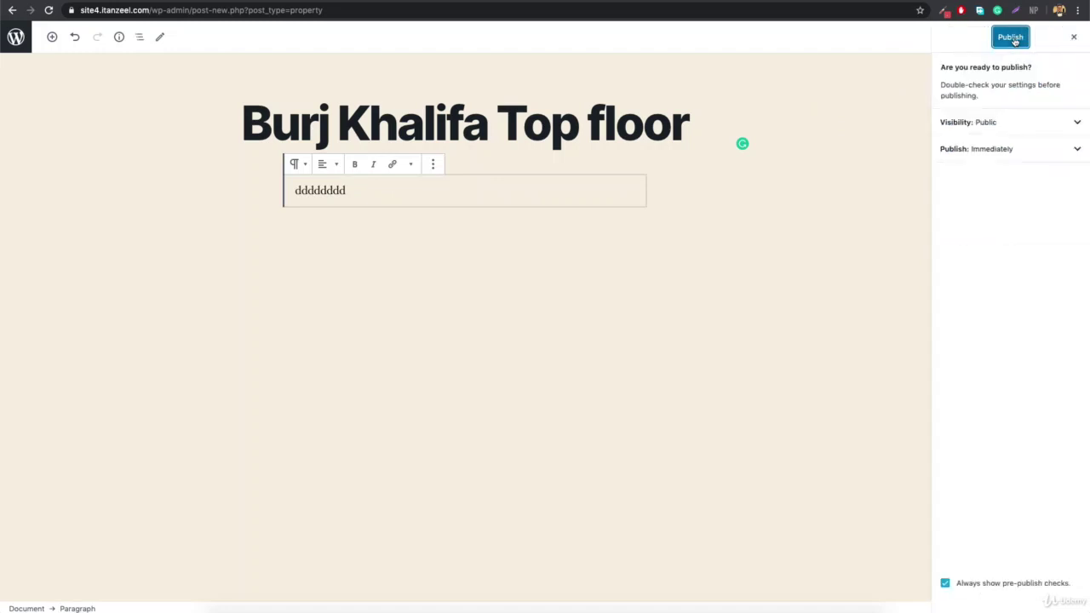
{"action": "left_click", "coordinate": [1011, 38]}
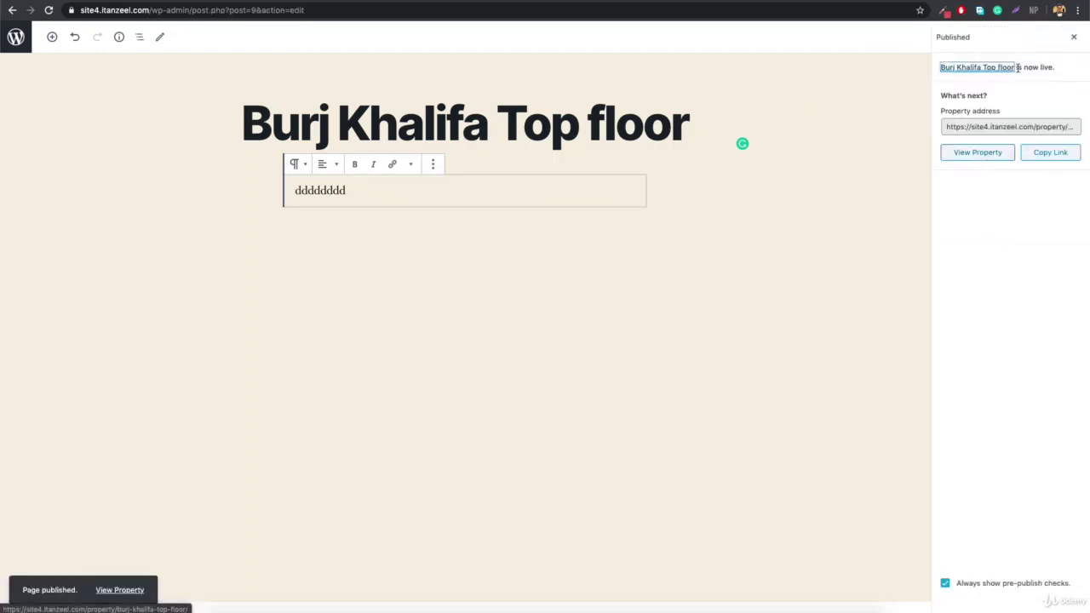
View the published property's live page and its URL, and return to the editor
{"action": "left_click", "coordinate": [978, 153]}
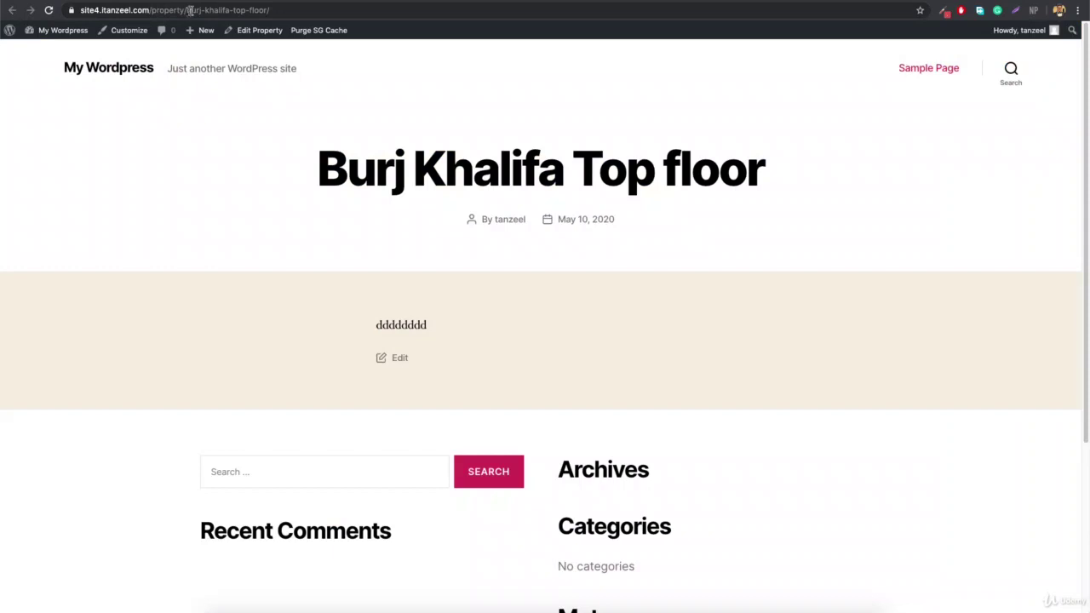
{"action": "scroll", "coordinate": [485, 340], "scroll_direction": "down", "scroll_amount": 5}
{"action": "scroll", "coordinate": [474, 363], "scroll_direction": "up", "scroll_amount": 5}
{"action": "key", "text": "alt+Left"}
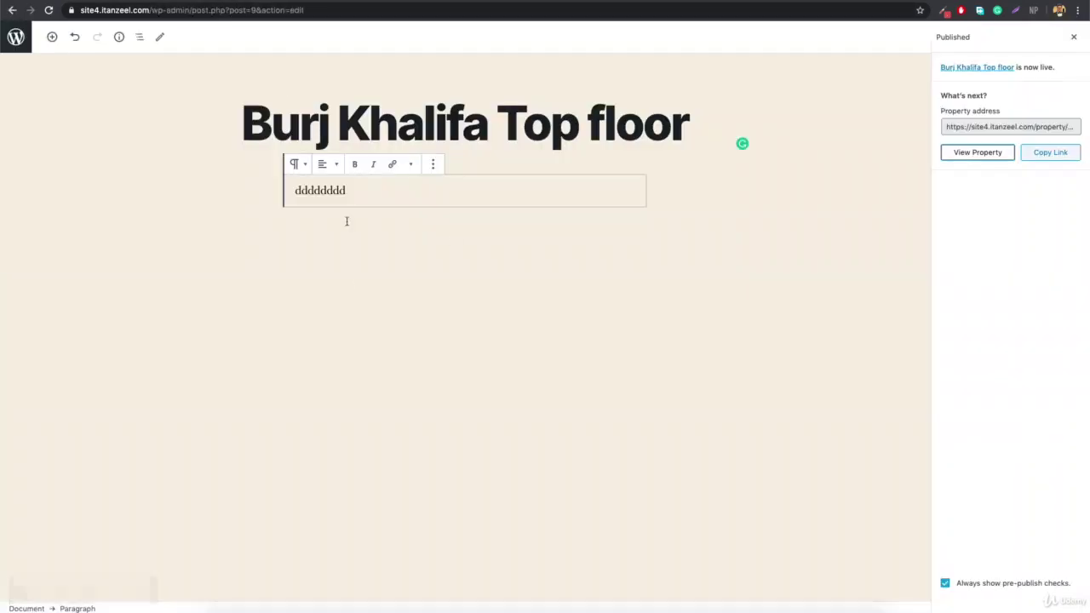
Reopen the Burj Khalifa Top floor property from the properties list and inspect its permalink and featured image settings
{"action": "left_click", "coordinate": [10, 41]}
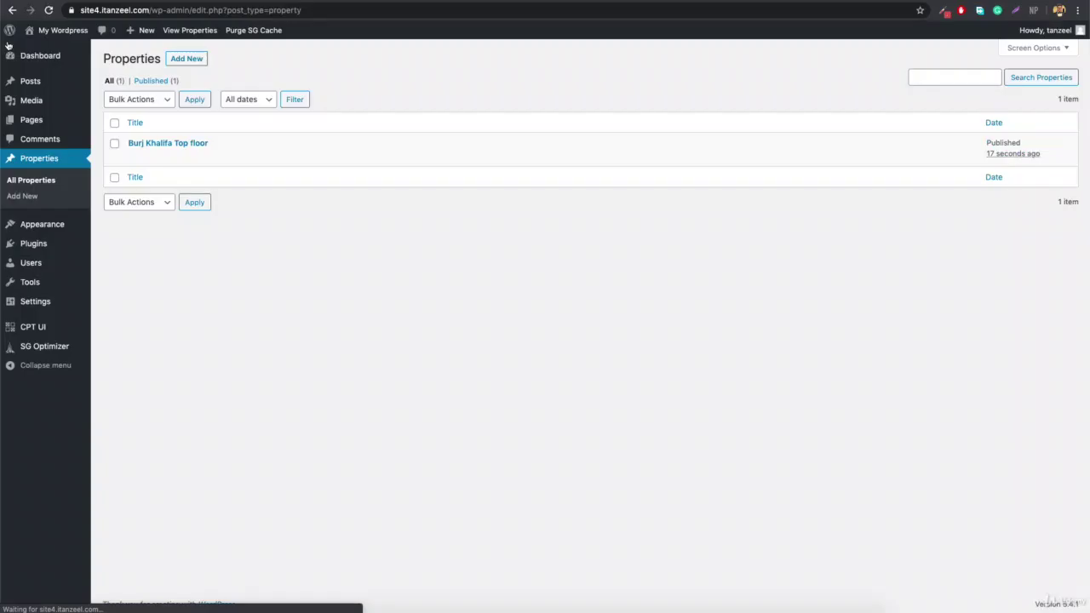
{"action": "mouse_move", "coordinate": [156, 149]}
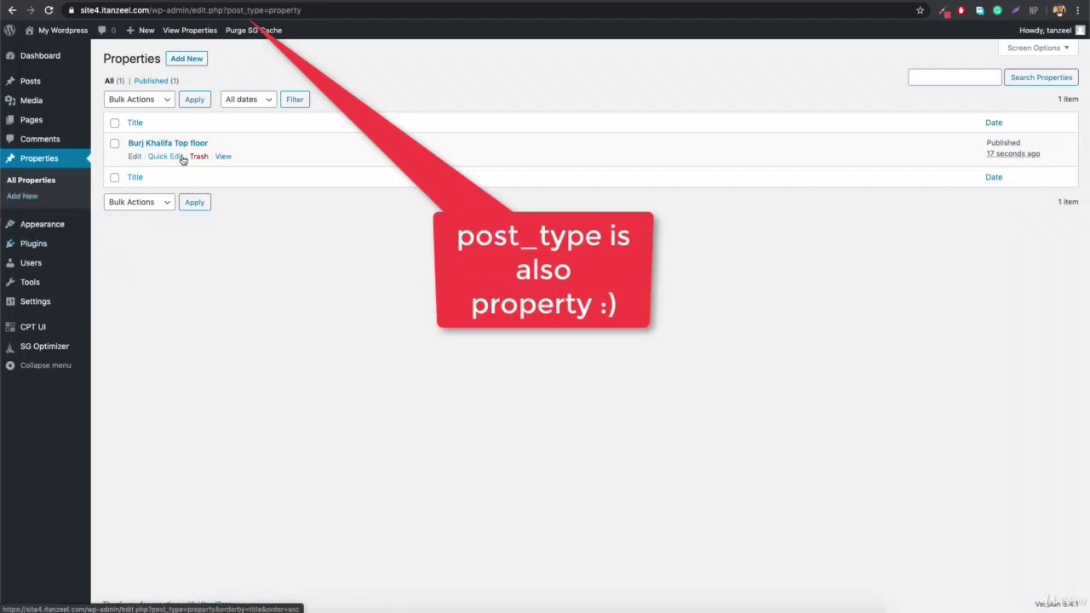
{"action": "left_click", "coordinate": [134, 156]}
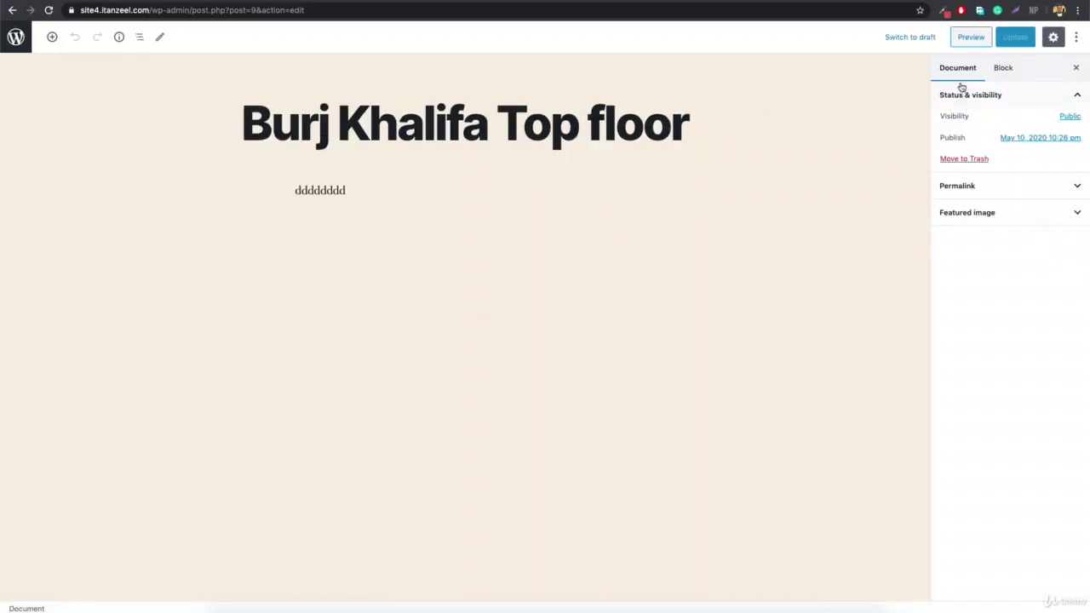
{"action": "left_click", "coordinate": [1044, 189]}
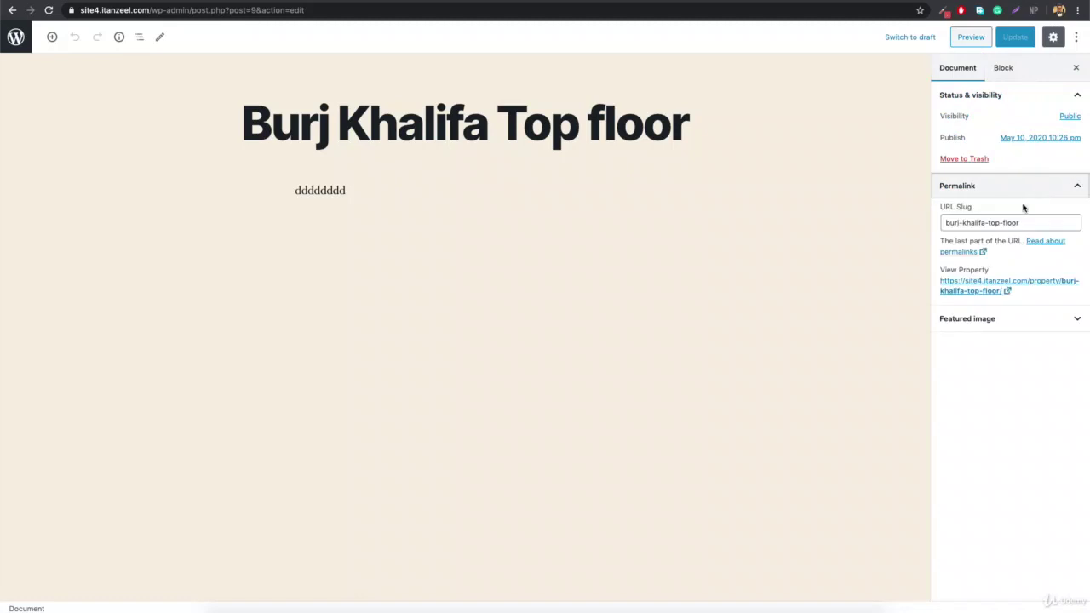
{"action": "left_click", "coordinate": [984, 324]}
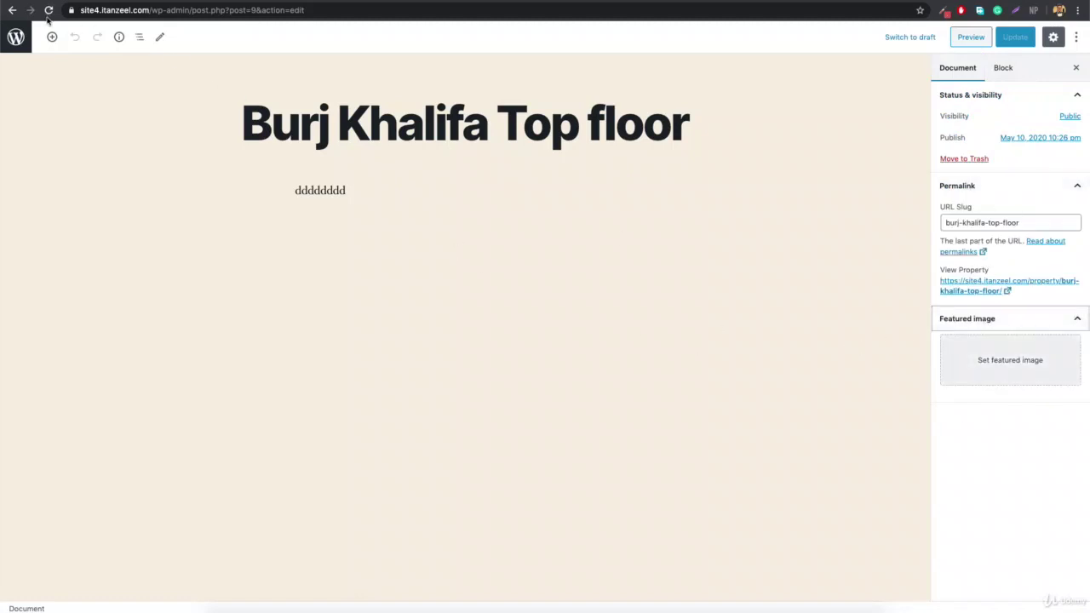
{"action": "left_click", "coordinate": [13, 10]}
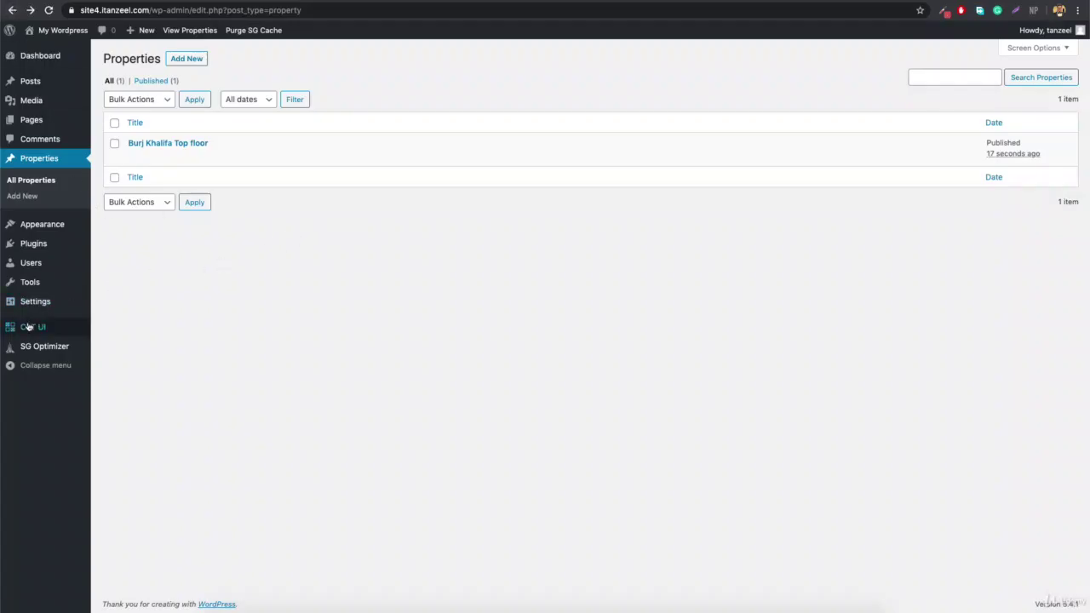
Enable the Categories (WP Core) taxonomy for the existing Properties post type and save the post type
{"action": "mouse_move", "coordinate": [20, 332]}
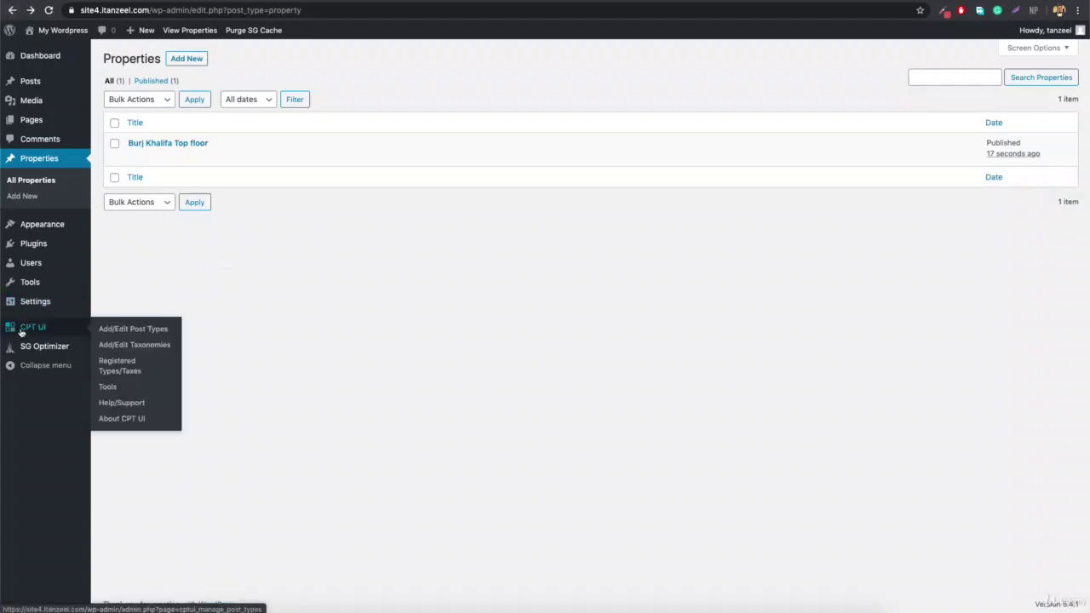
{"action": "left_click", "coordinate": [143, 332]}
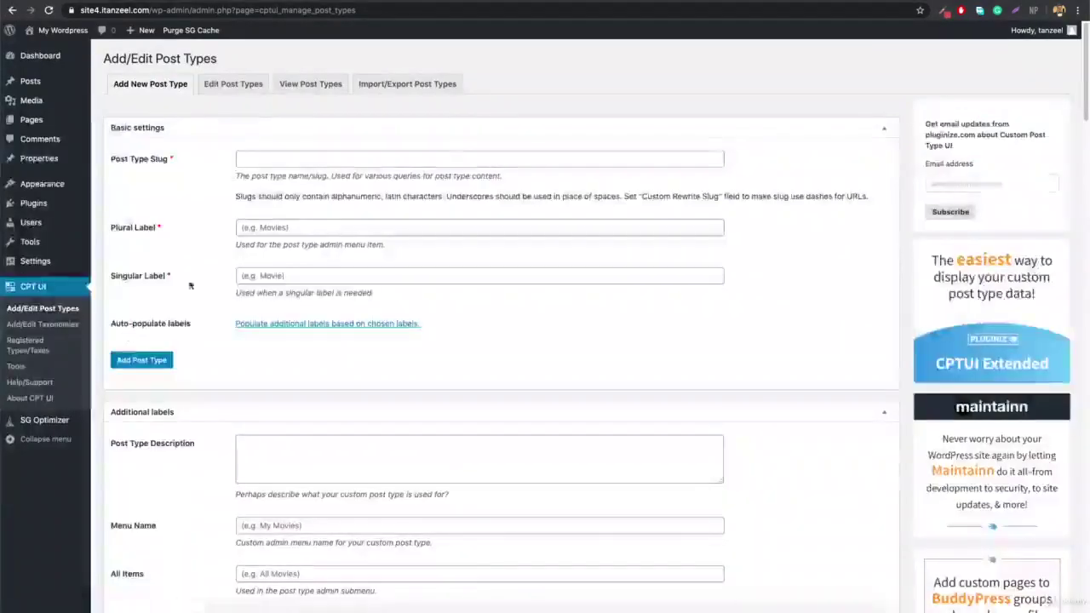
{"action": "left_click", "coordinate": [233, 86]}
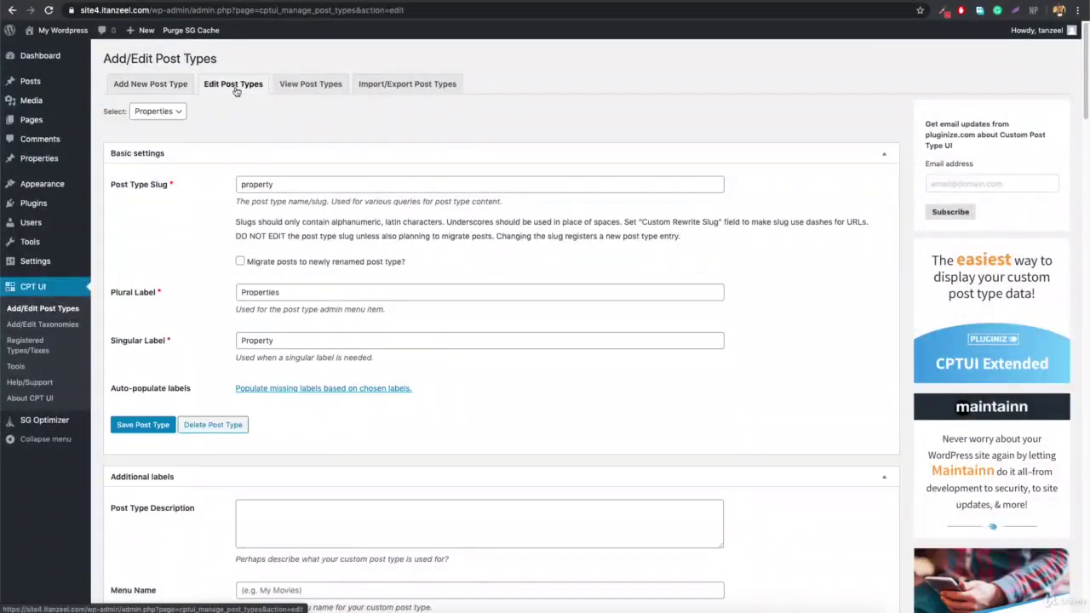
{"action": "left_click", "coordinate": [155, 112]}
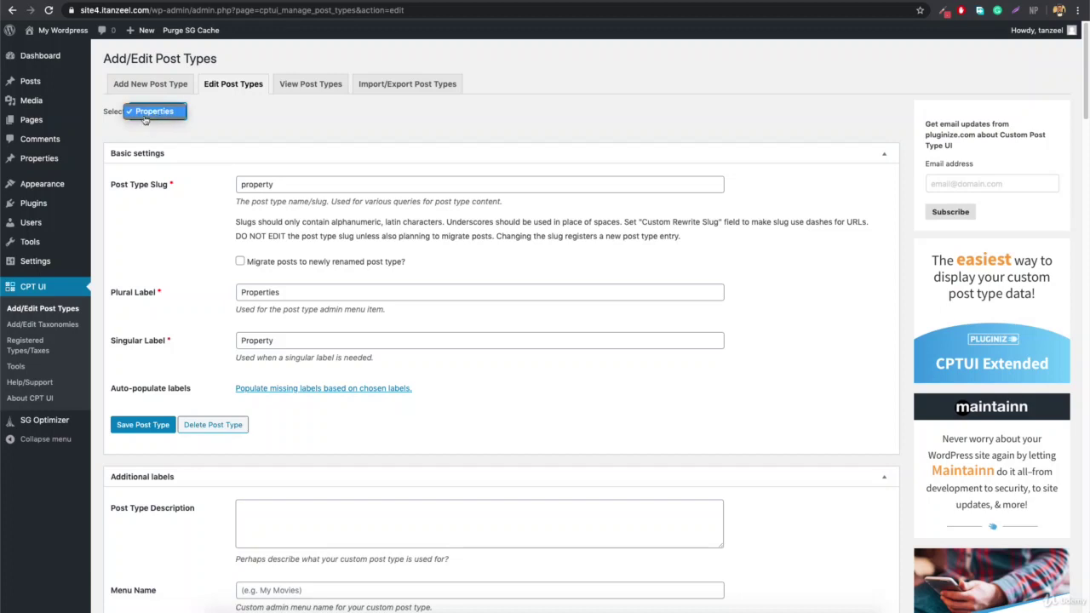
{"action": "left_click", "coordinate": [158, 112]}
{"action": "scroll", "coordinate": [312, 282], "scroll_direction": "down", "scroll_amount": 12}
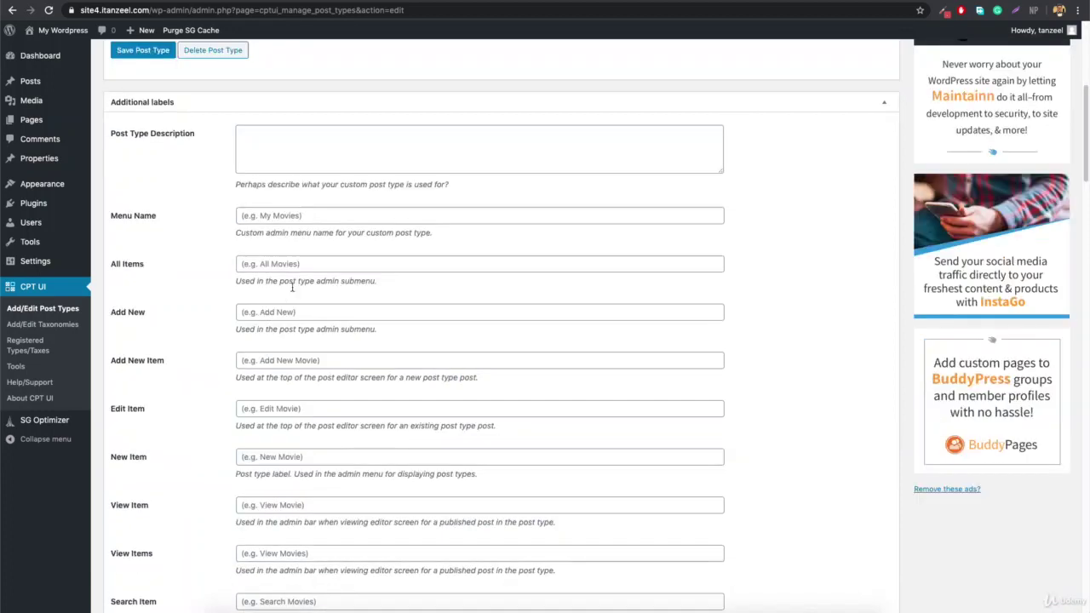
{"action": "scroll", "coordinate": [312, 282], "scroll_direction": "down", "scroll_amount": 20}
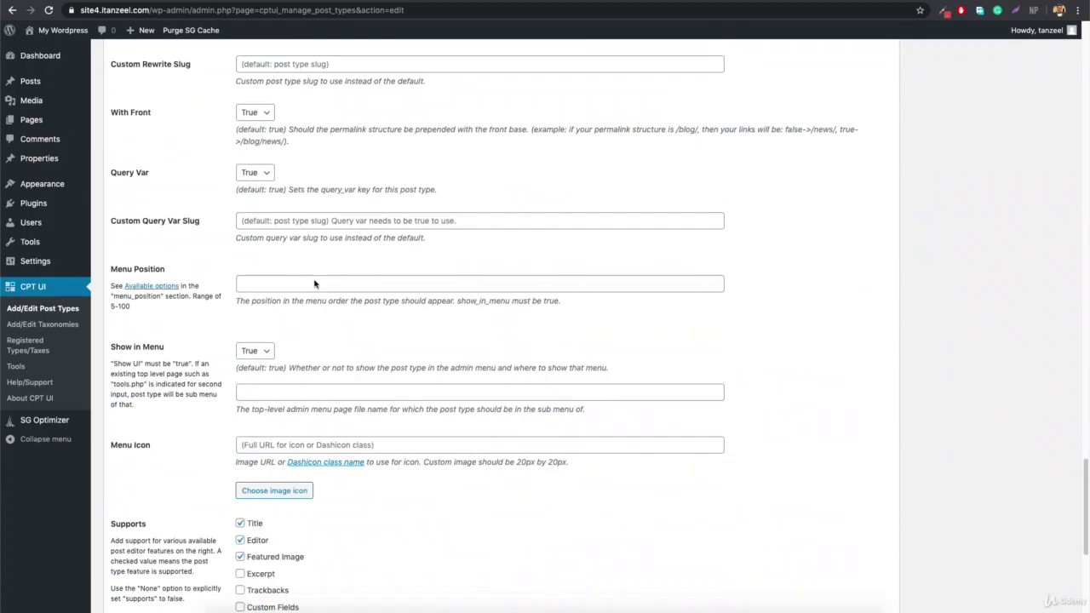
{"action": "scroll", "coordinate": [406, 292], "scroll_direction": "down", "scroll_amount": 4}
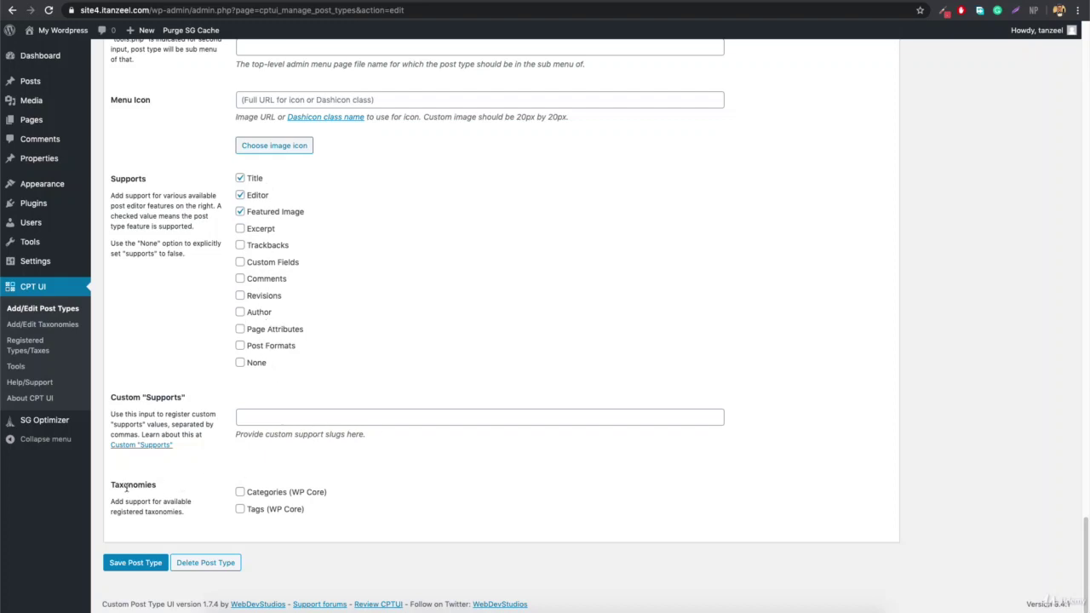
{"action": "left_click", "coordinate": [257, 498]}
{"action": "left_click", "coordinate": [137, 567]}
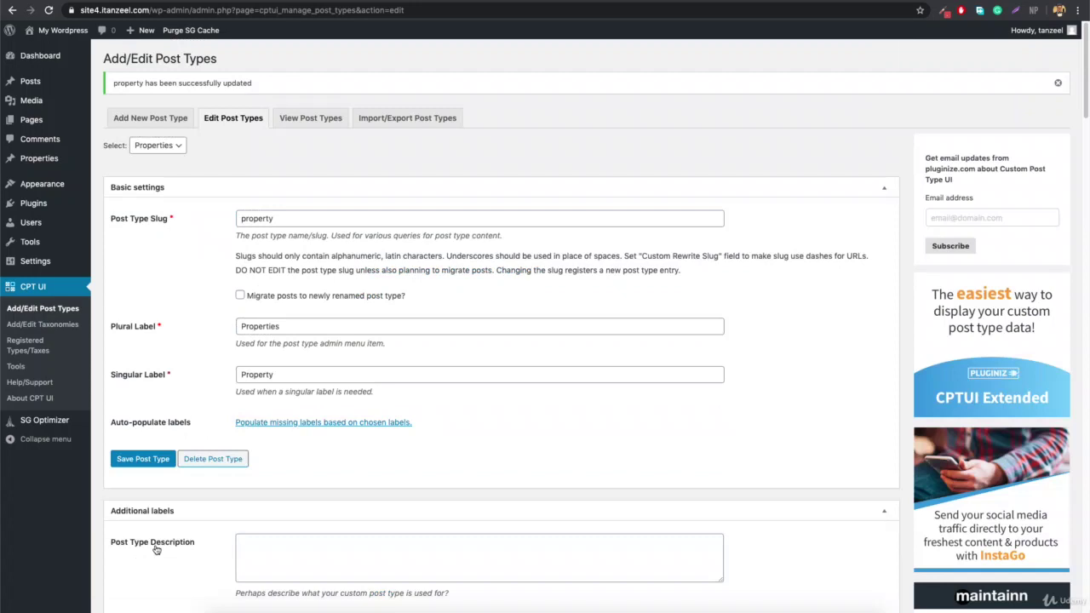
View the category management page for properties and the list of all properties
{"action": "mouse_move", "coordinate": [64, 164]}
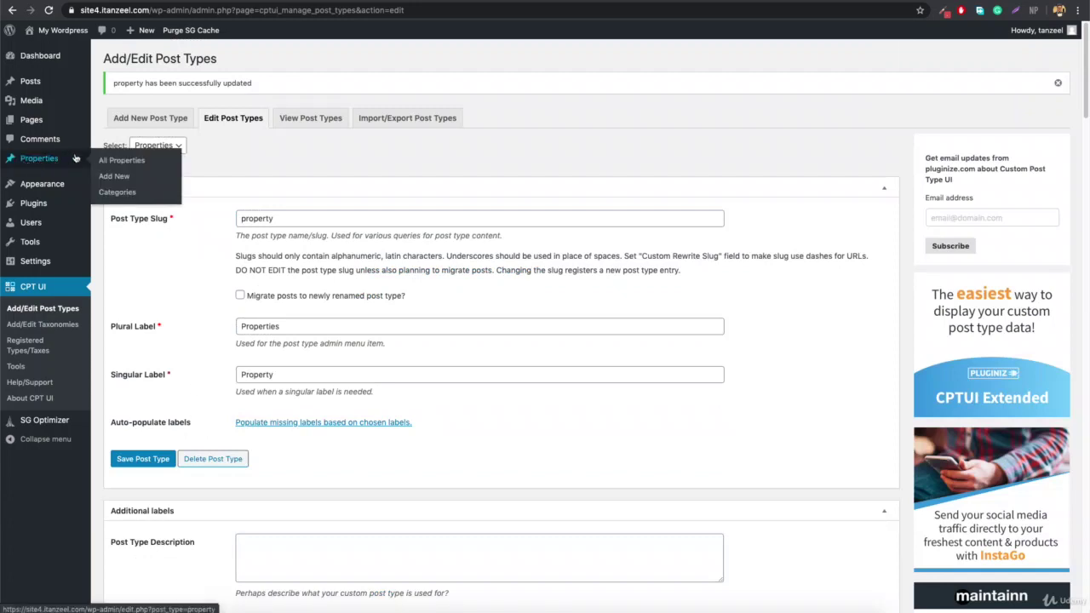
{"action": "left_click", "coordinate": [118, 195]}
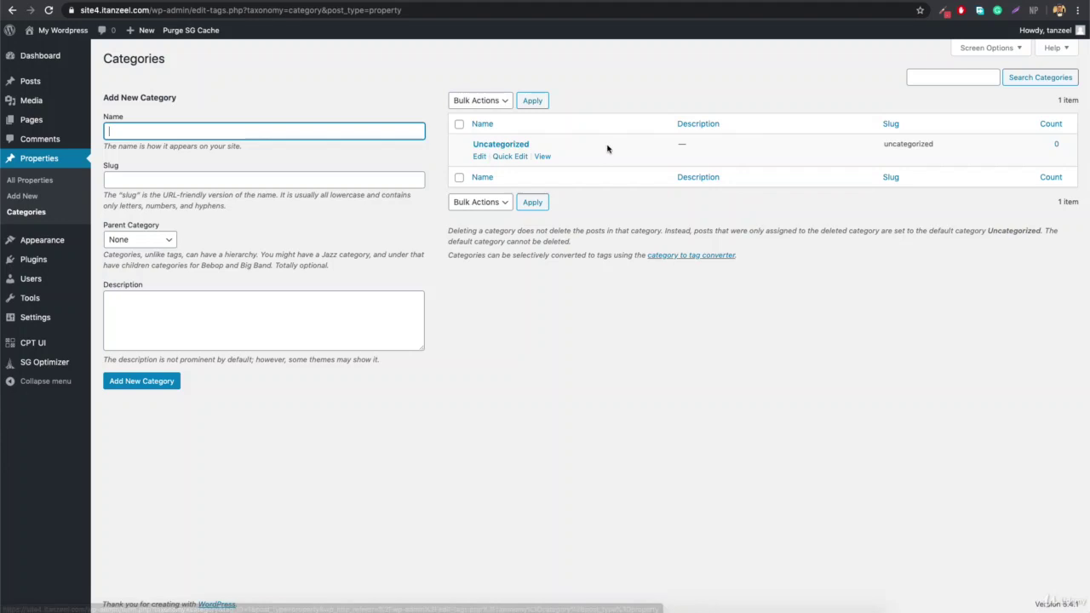
{"action": "left_click", "coordinate": [34, 181]}
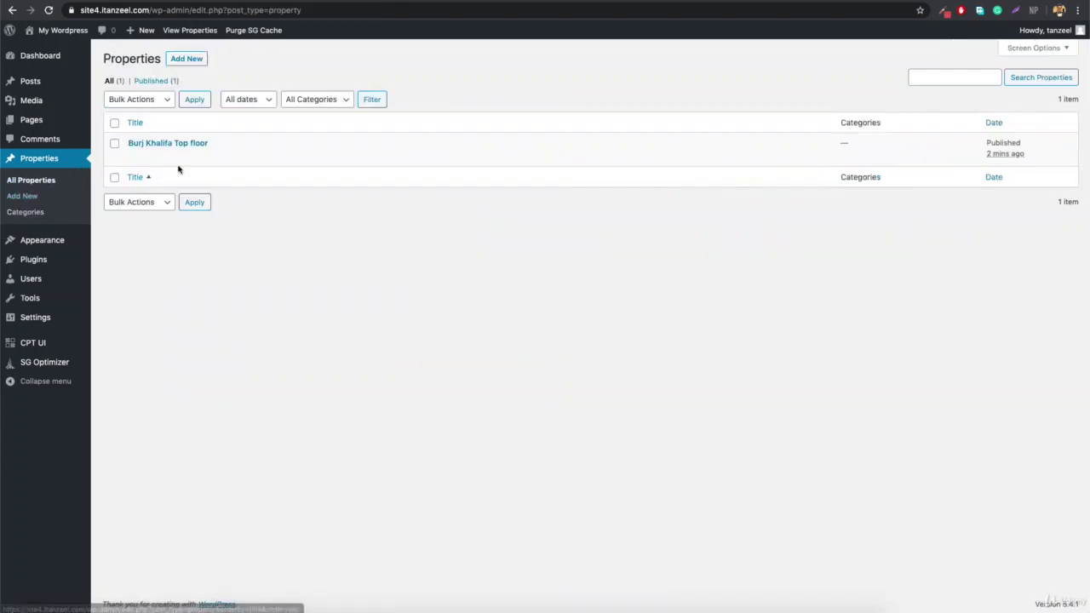
Select the Uncategorized category for the Burj Khalifa Top floor property and leave the editor without saving
{"action": "left_click", "coordinate": [133, 158]}
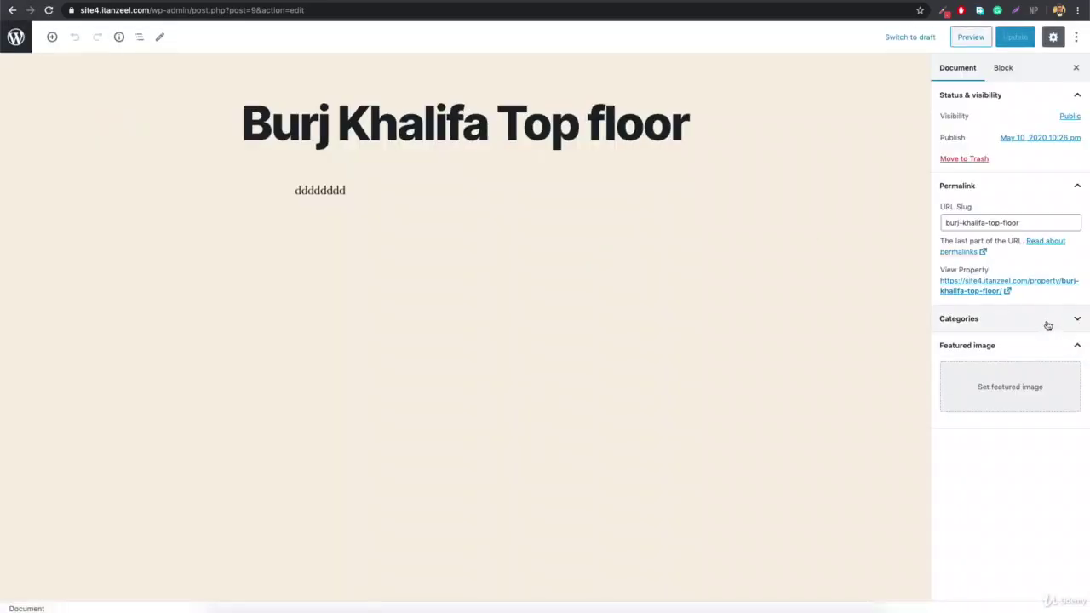
{"action": "left_click", "coordinate": [1034, 325]}
{"action": "left_click", "coordinate": [945, 342]}
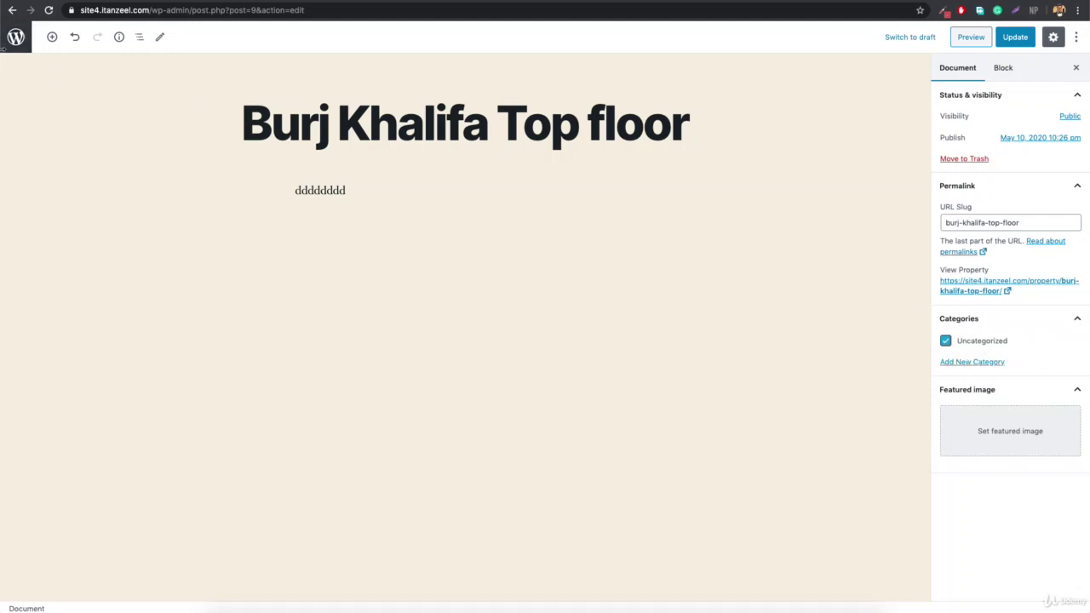
{"action": "left_click", "coordinate": [8, 45]}
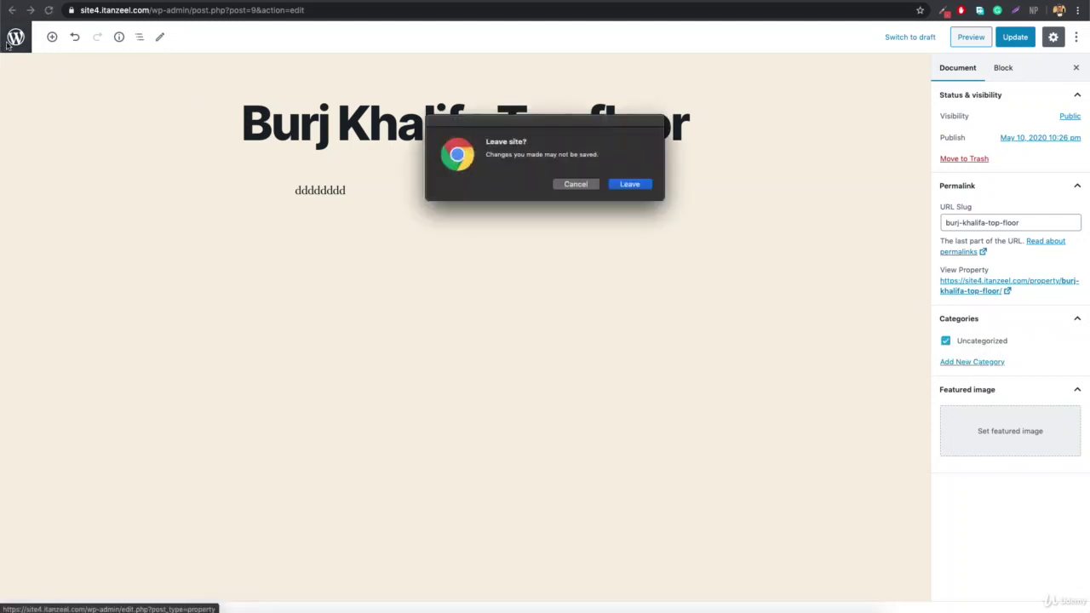
{"action": "left_click", "coordinate": [628, 184]}
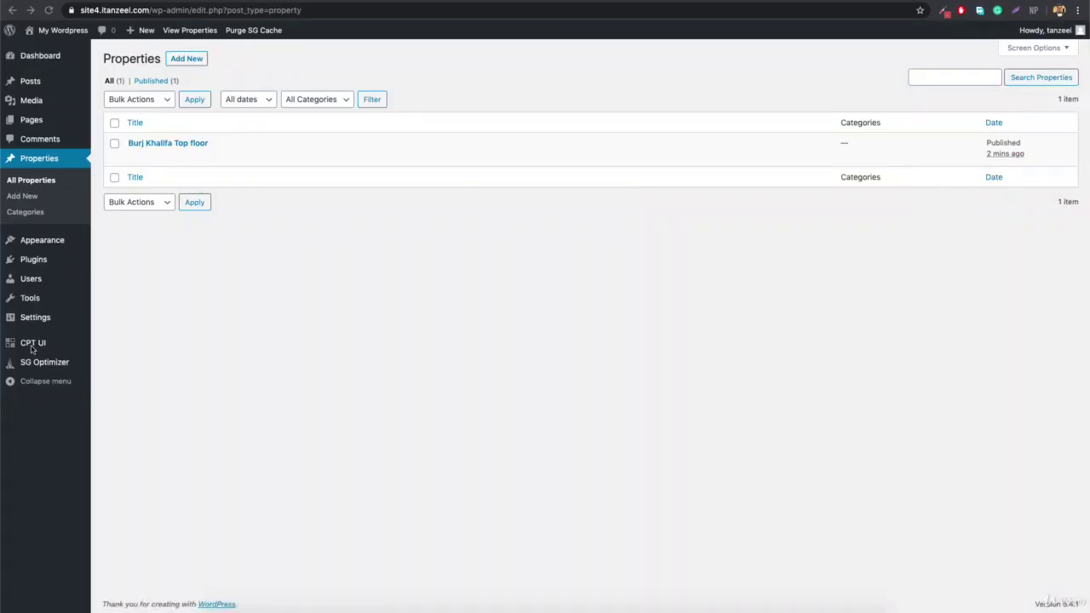
Open the Properties post type for editing in CPT UI and open the Dashicon class name reference in a new tab
{"action": "mouse_move", "coordinate": [32, 344]}
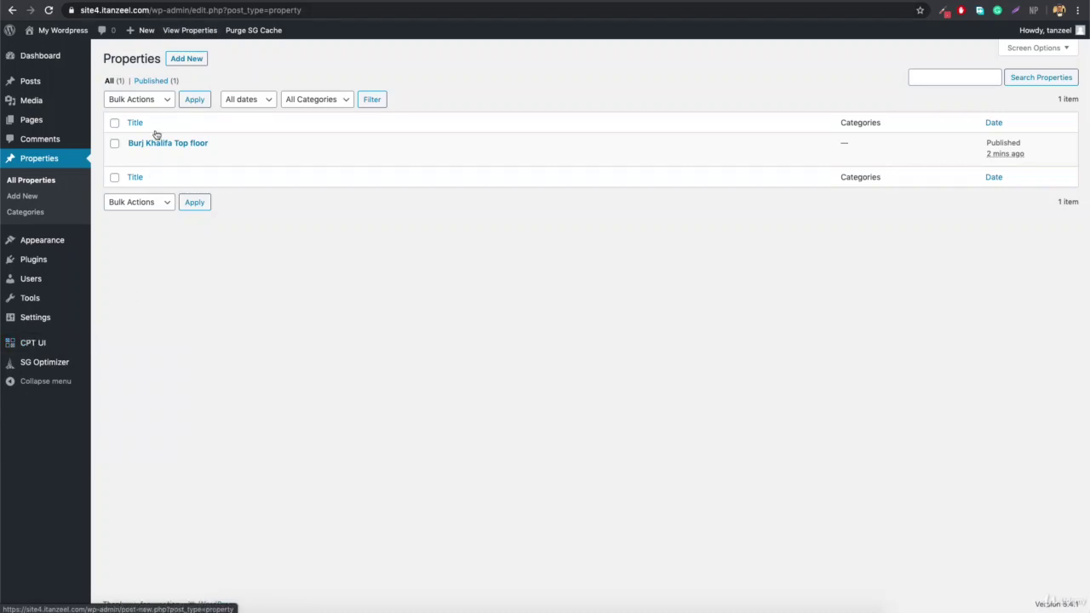
{"action": "left_click", "coordinate": [145, 344]}
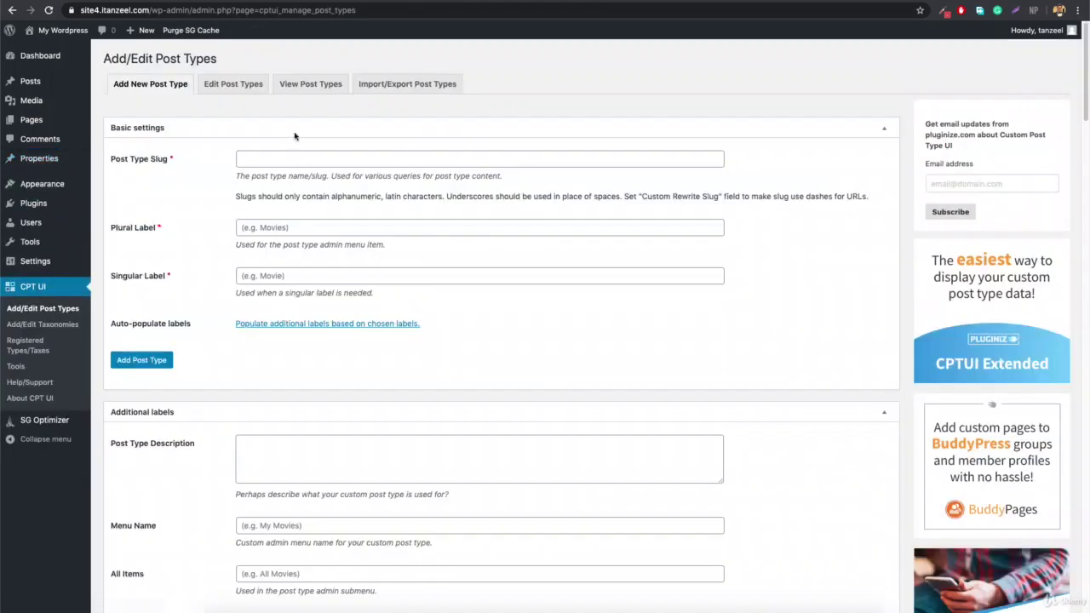
{"action": "left_click", "coordinate": [246, 84]}
{"action": "scroll", "coordinate": [160, 481], "scroll_direction": "down", "scroll_amount": 15}
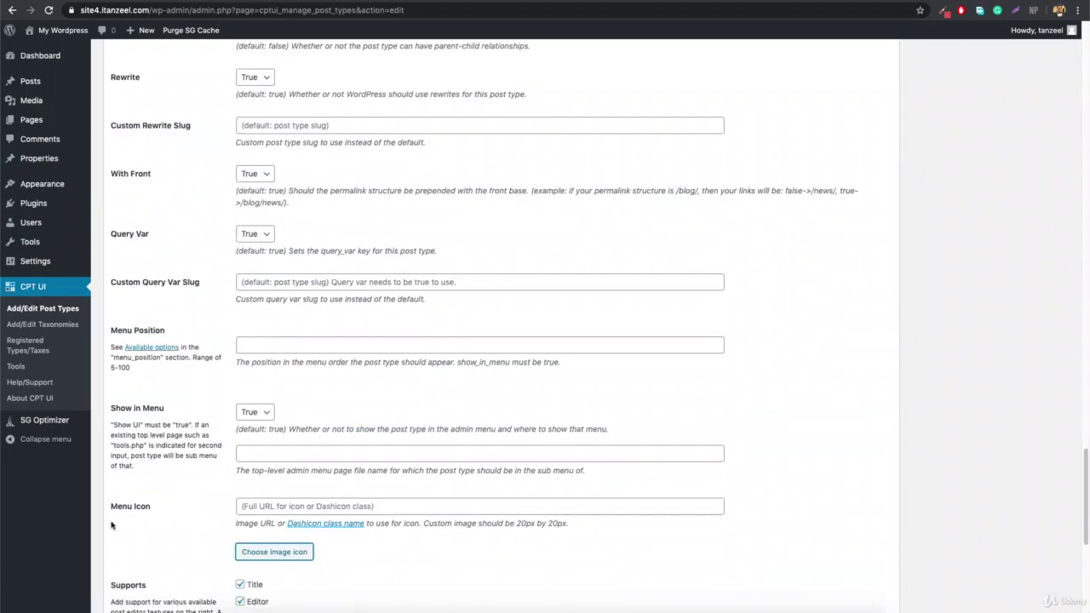
{"action": "right_click", "coordinate": [315, 525]}
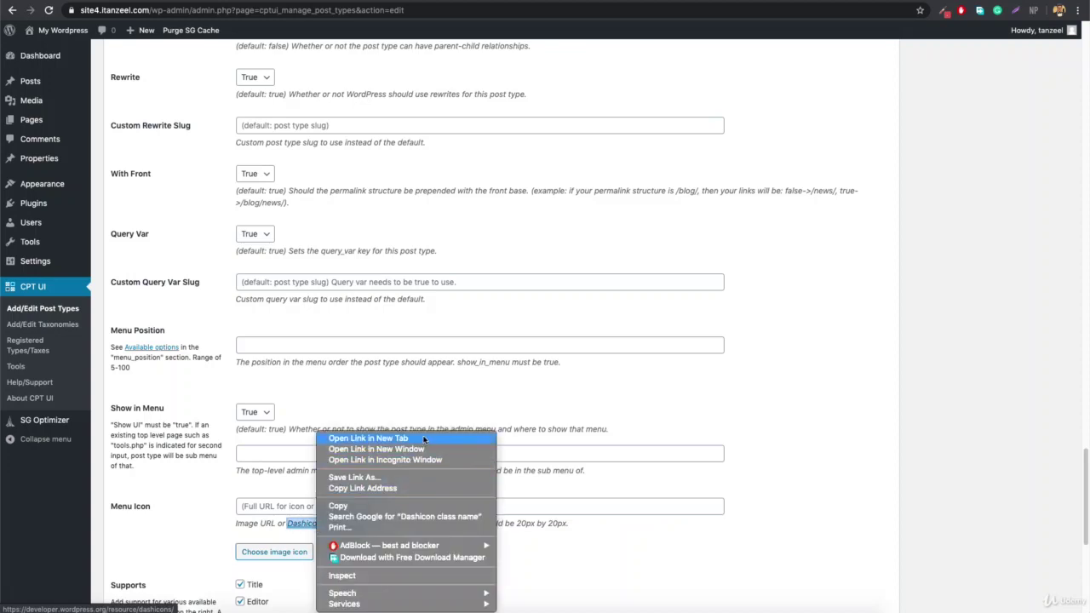
{"action": "left_click", "coordinate": [424, 438]}
{"action": "left_click", "coordinate": [246, 3]}
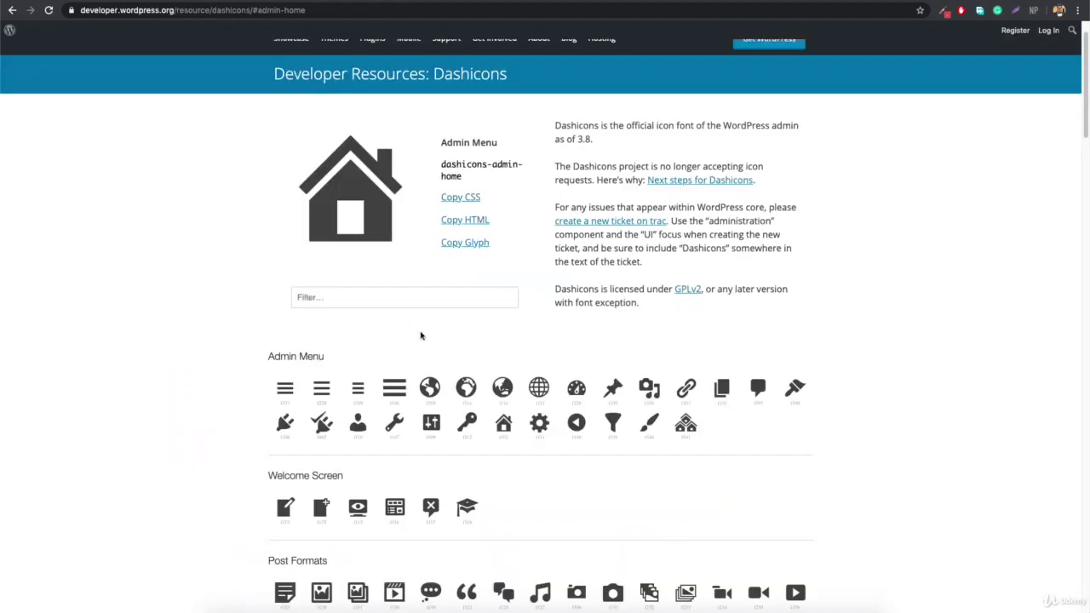
Filter the Dashicons by "home", select the house icon and copy its class name dashicons-admin-home
{"action": "left_click", "coordinate": [385, 296]}
{"action": "type", "text": "home"}
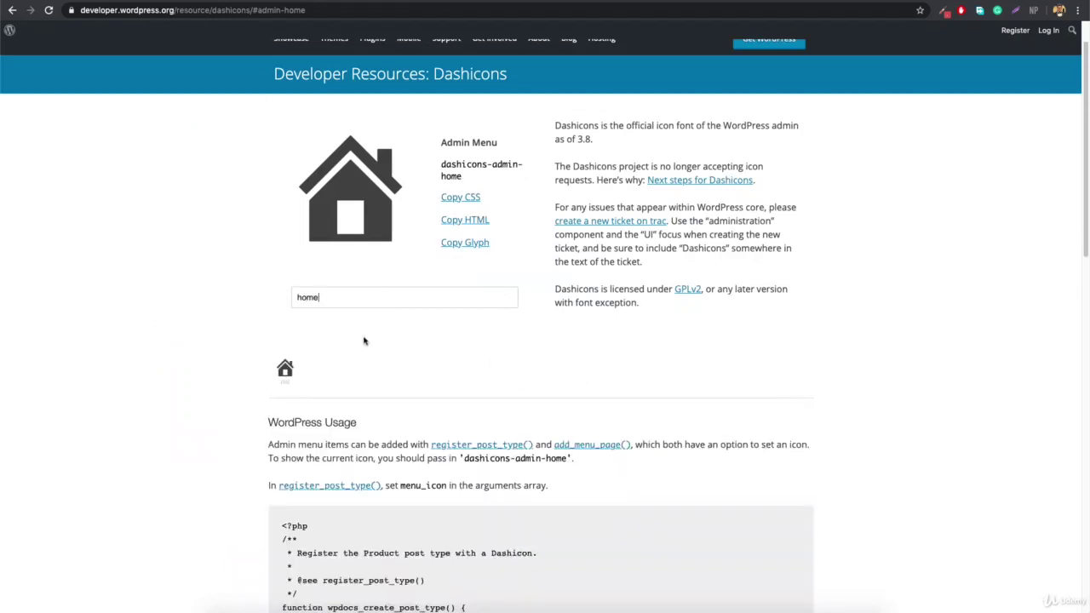
{"action": "scroll", "coordinate": [285, 368], "scroll_direction": "down", "scroll_amount": 2}
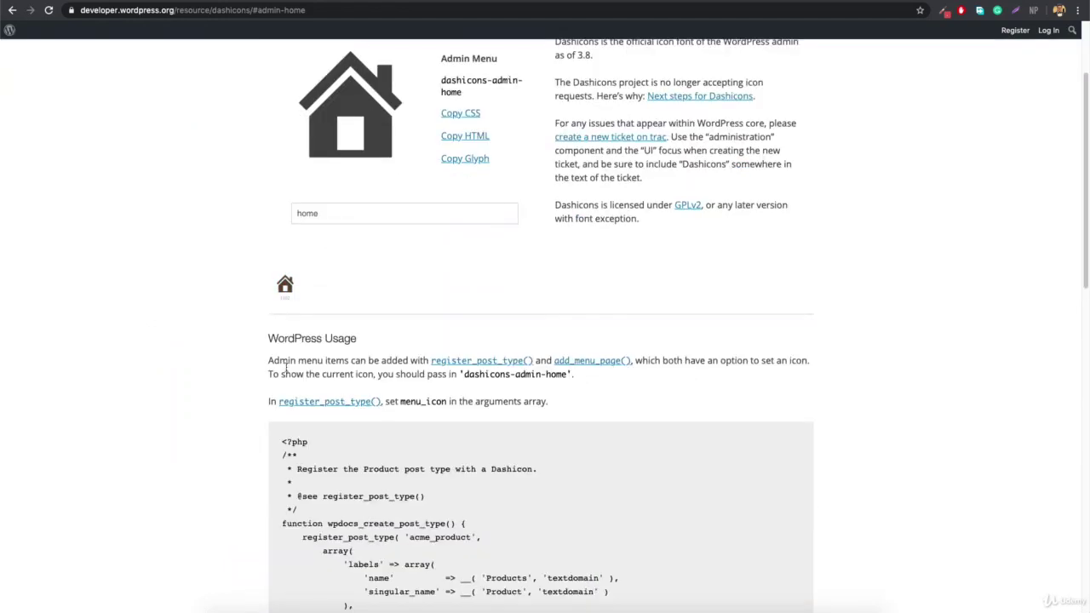
{"action": "left_click", "coordinate": [286, 290]}
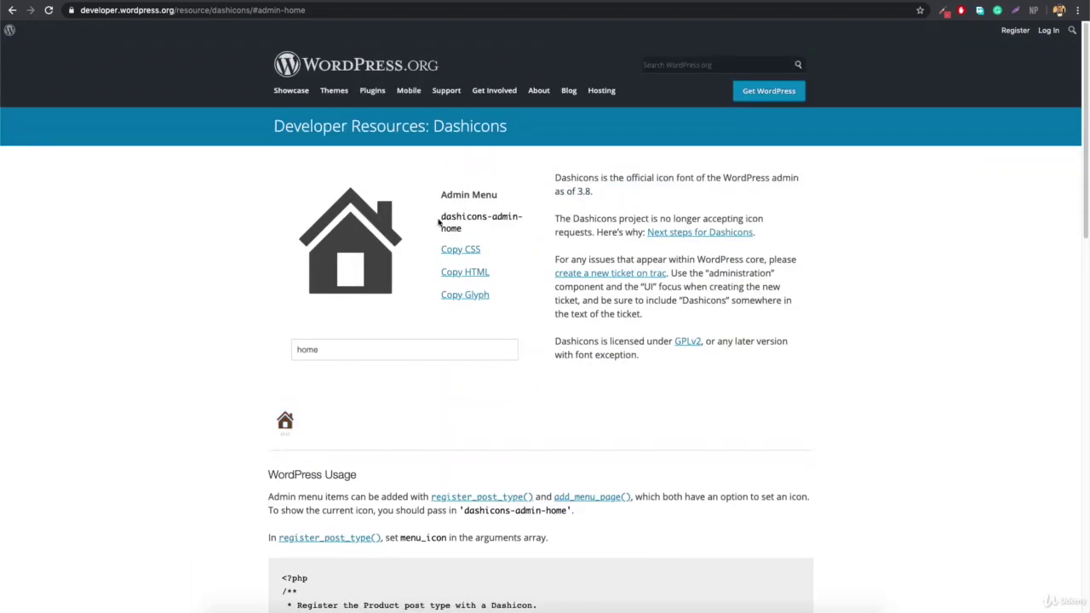
{"action": "left_click_drag", "start_coordinate": [441, 218], "coordinate": [478, 228]}
{"action": "key", "text": "ctrl+c"}
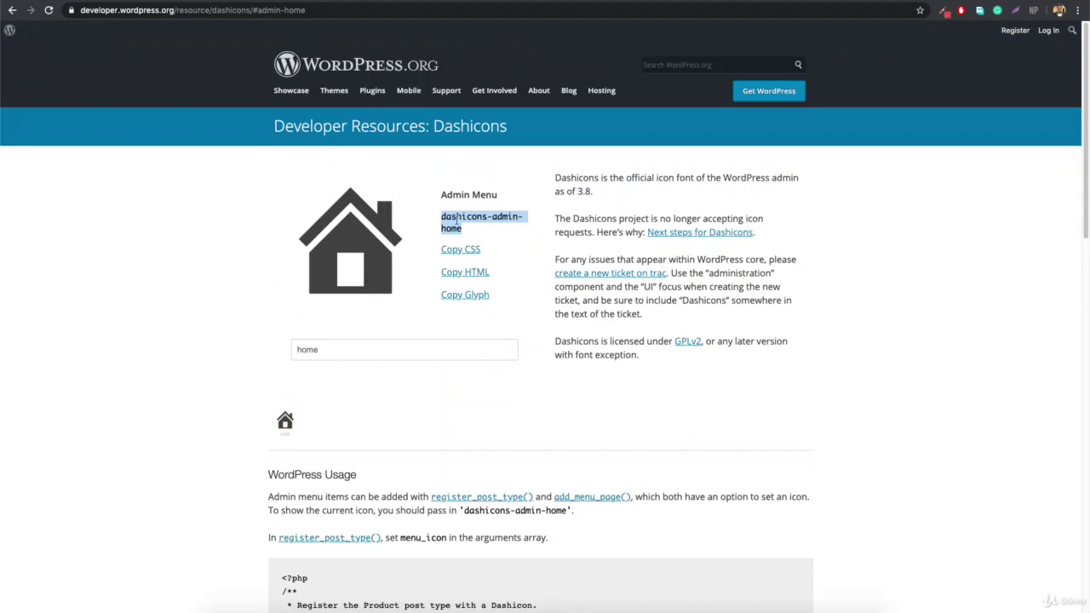
Set the Properties post type's menu icon to dashicons-admin-home and save the post type
{"action": "key", "text": "ctrl+Tab"}
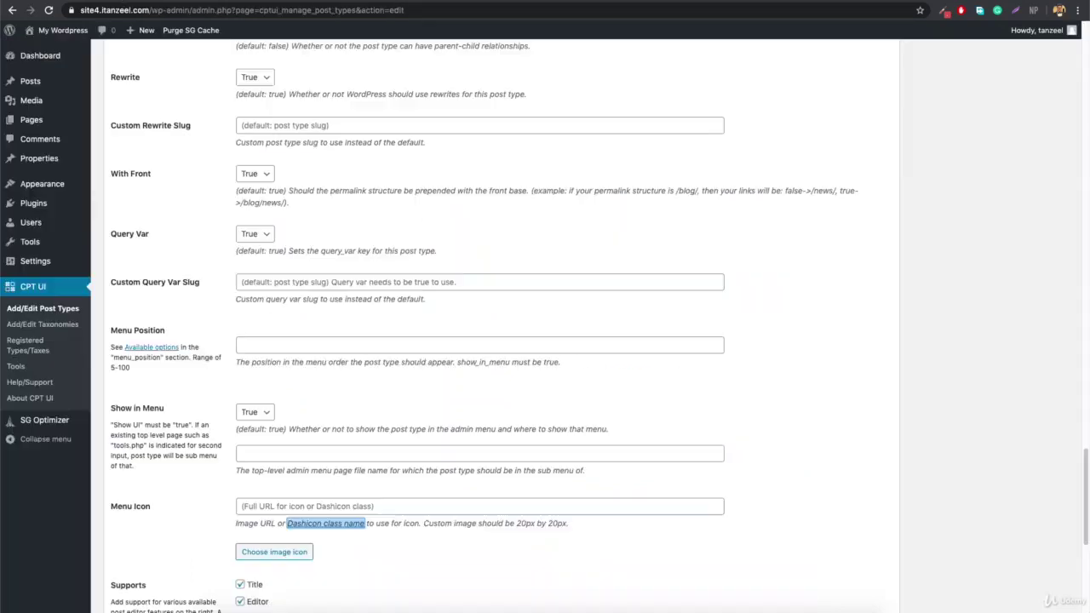
{"action": "left_click", "coordinate": [354, 505]}
{"action": "key", "text": "ctrl+v"}
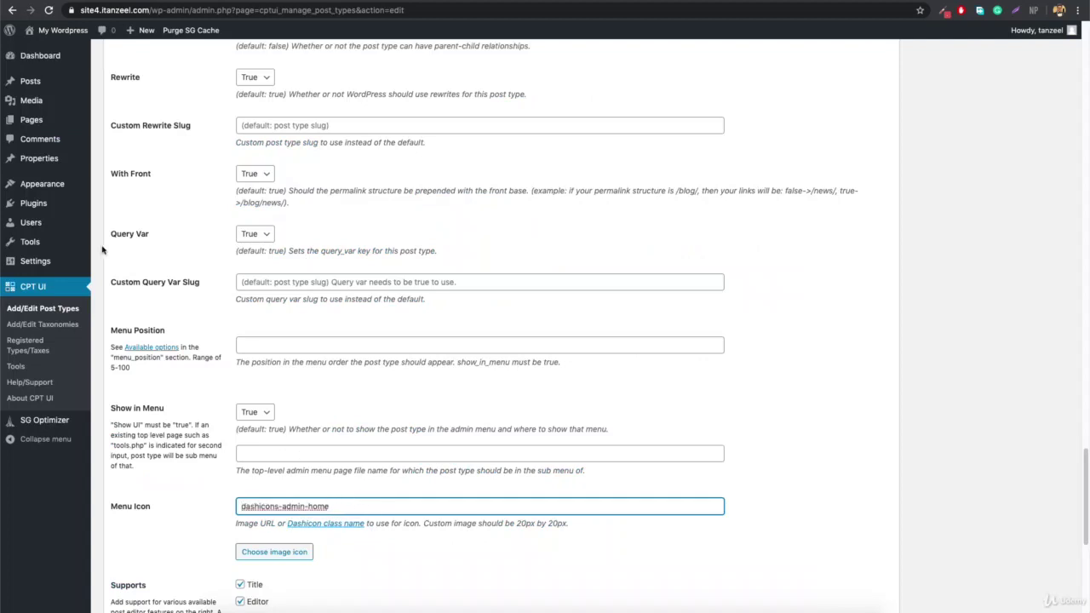
{"action": "scroll", "coordinate": [301, 428], "scroll_direction": "down", "scroll_amount": 5}
{"action": "left_click", "coordinate": [130, 563]}
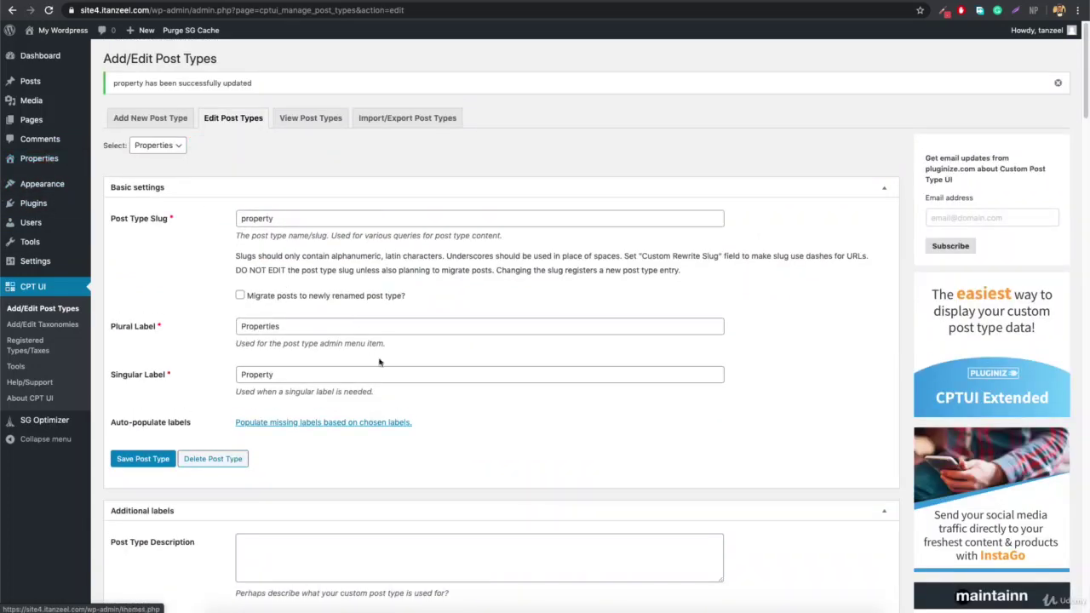
Review the Properties post type's labels, settings, menu icon and supported features
{"action": "scroll", "coordinate": [384, 370], "scroll_direction": "down", "scroll_amount": 15}
{"action": "scroll", "coordinate": [384, 370], "scroll_direction": "down", "scroll_amount": 10}
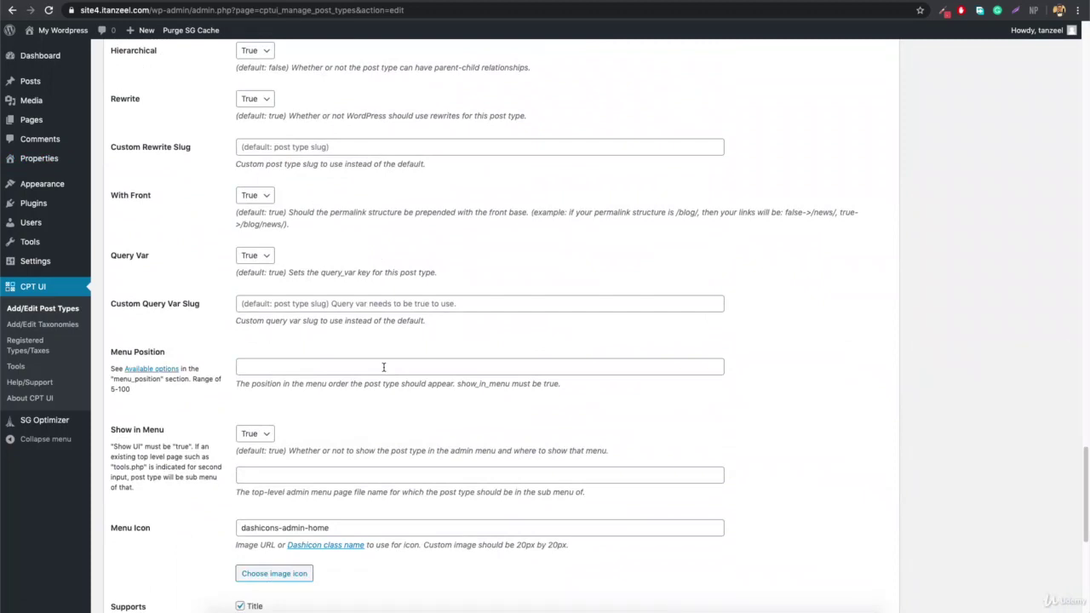
{"action": "scroll", "coordinate": [384, 366], "scroll_direction": "down", "scroll_amount": 4}
{"action": "scroll", "coordinate": [384, 369], "scroll_direction": "up", "scroll_amount": 1}
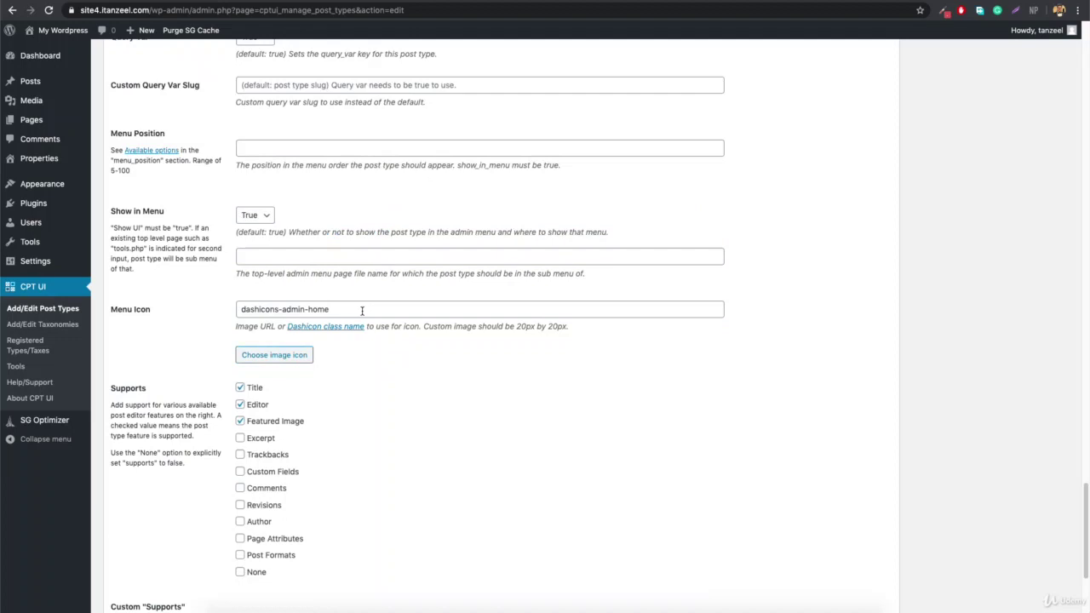
{"action": "scroll", "coordinate": [361, 311], "scroll_direction": "up", "scroll_amount": 8}
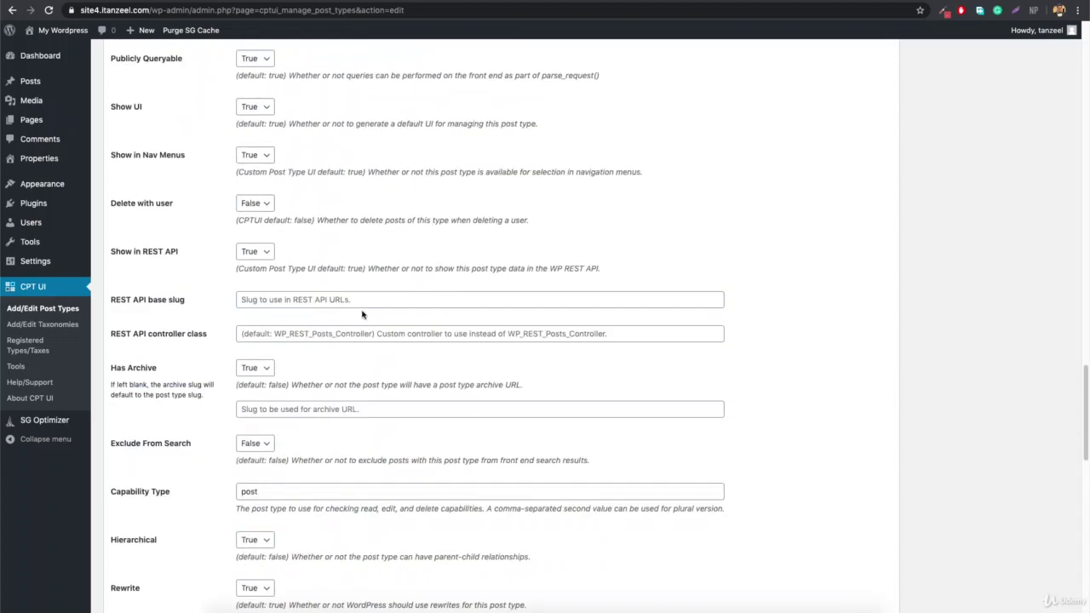
{"action": "scroll", "coordinate": [362, 314], "scroll_direction": "up", "scroll_amount": 12}
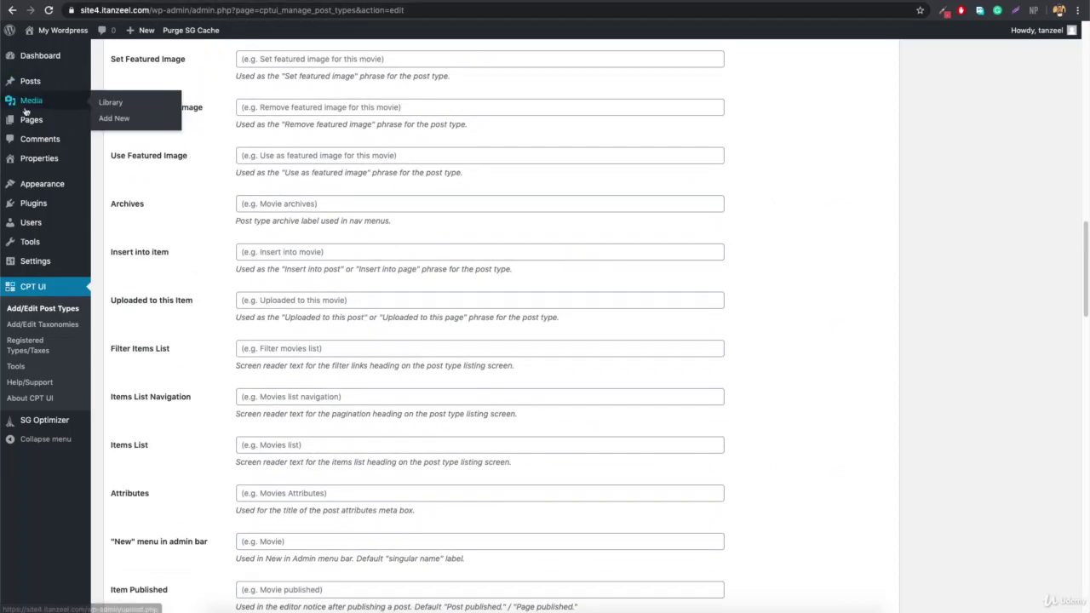
Open the editor for a new property in a separate tab to inspect its featured image section
{"action": "mouse_move", "coordinate": [44, 161]}
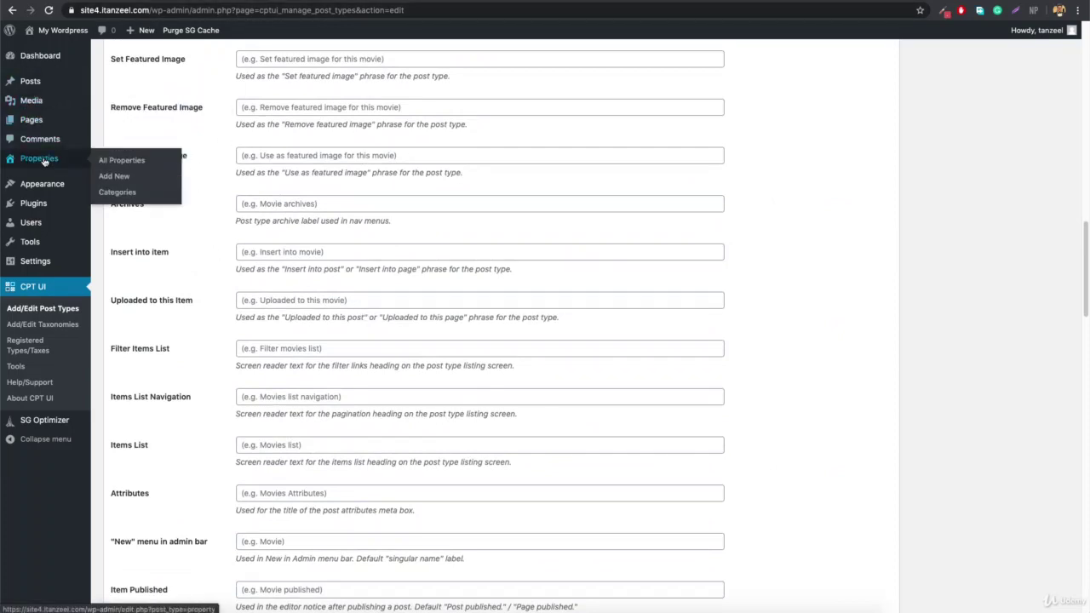
{"action": "right_click", "coordinate": [110, 176]}
{"action": "left_click", "coordinate": [170, 191]}
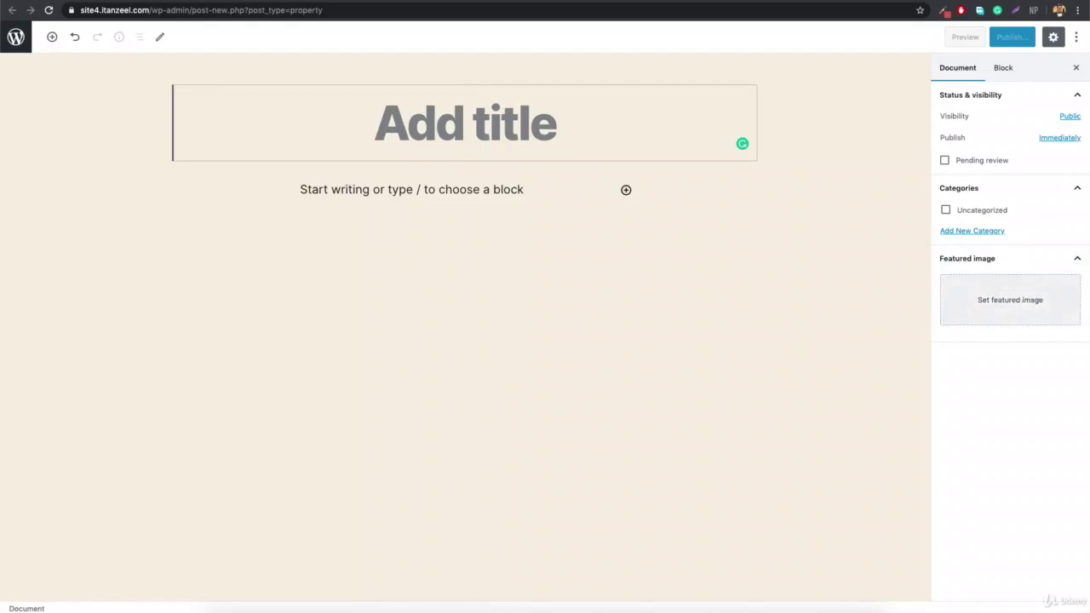
Set the Properties post type's Set Featured Image label to "Set Property Main Image" and save the post type
{"action": "key", "text": "ctrl+shift+Tab"}
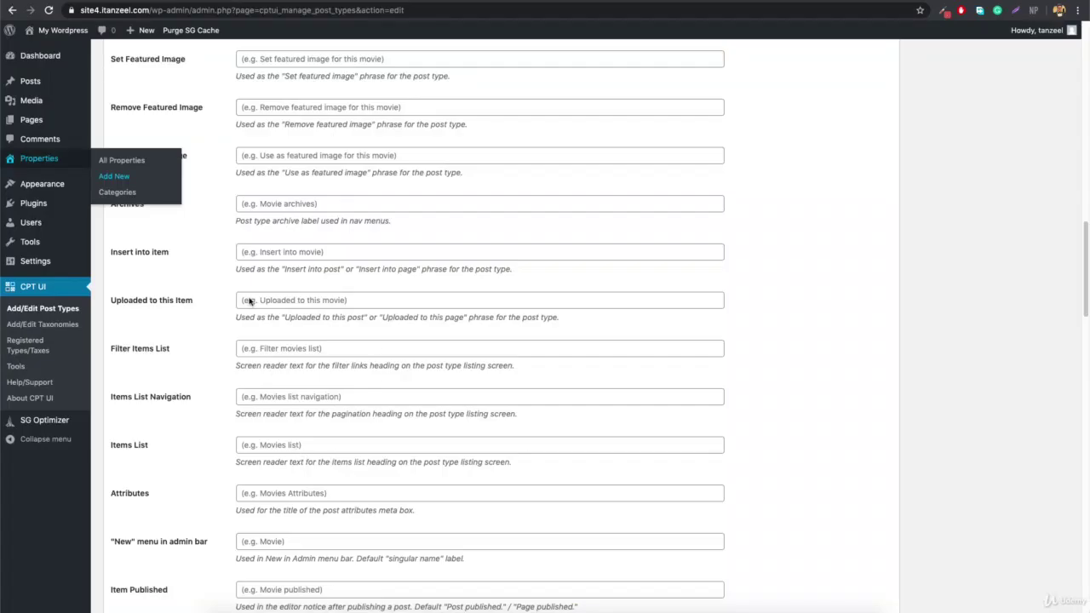
{"action": "scroll", "coordinate": [365, 341], "scroll_direction": "up", "scroll_amount": 2}
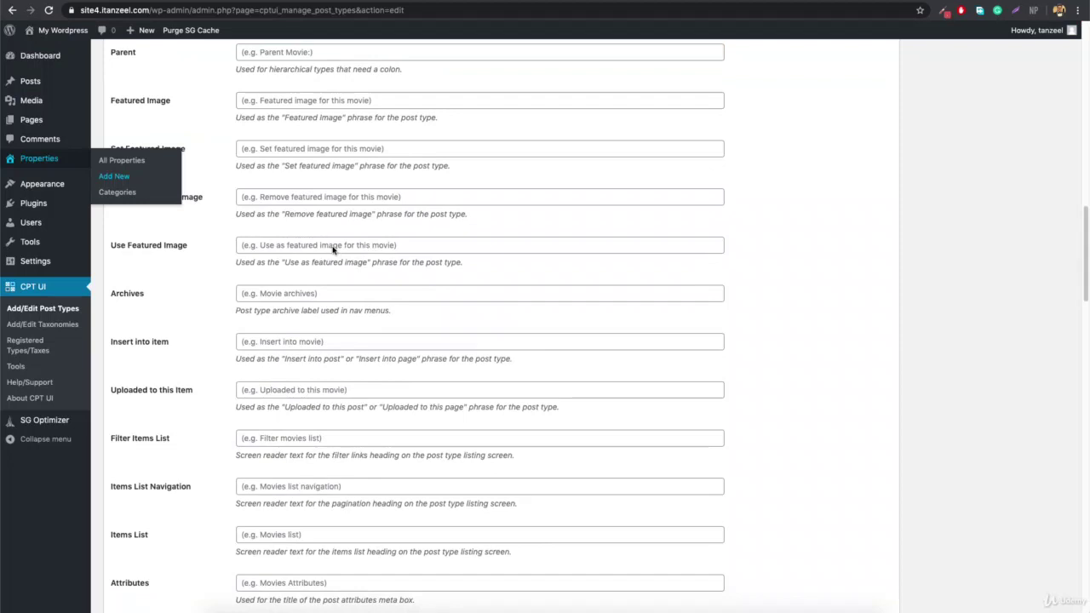
{"action": "left_click", "coordinate": [298, 153]}
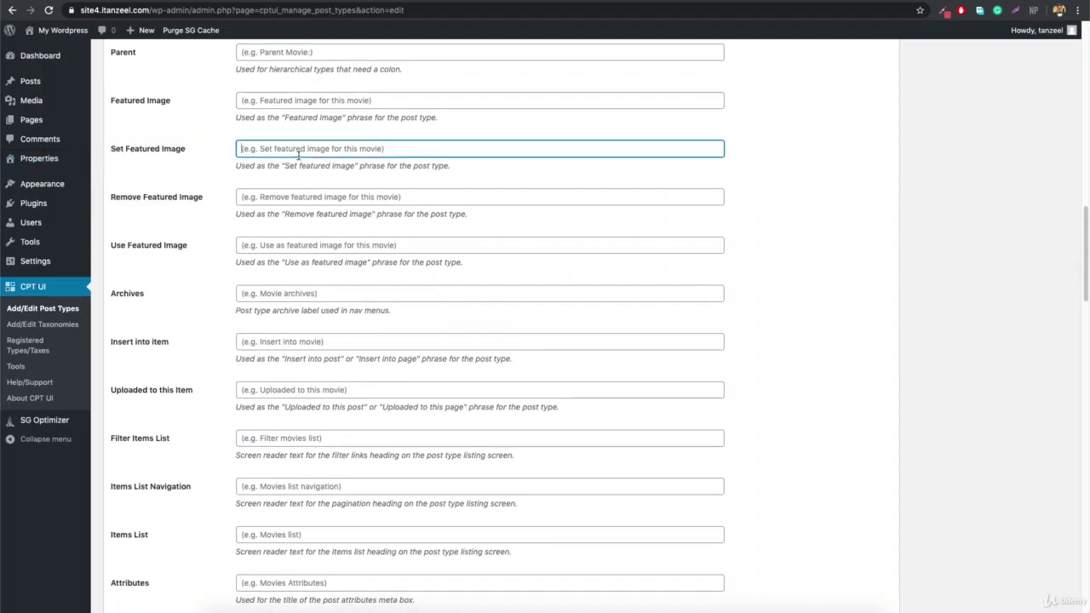
{"action": "type", "text": "Set Property M"}
{"action": "type", "text": "Image"}
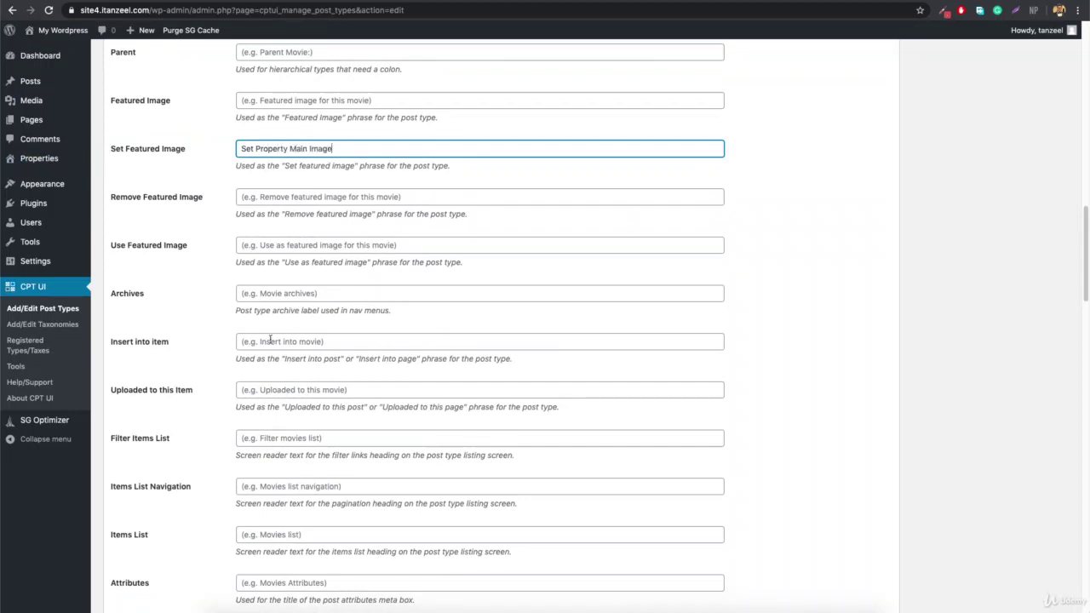
{"action": "scroll", "coordinate": [304, 254], "scroll_direction": "down", "scroll_amount": 15}
{"action": "left_click", "coordinate": [151, 562]}
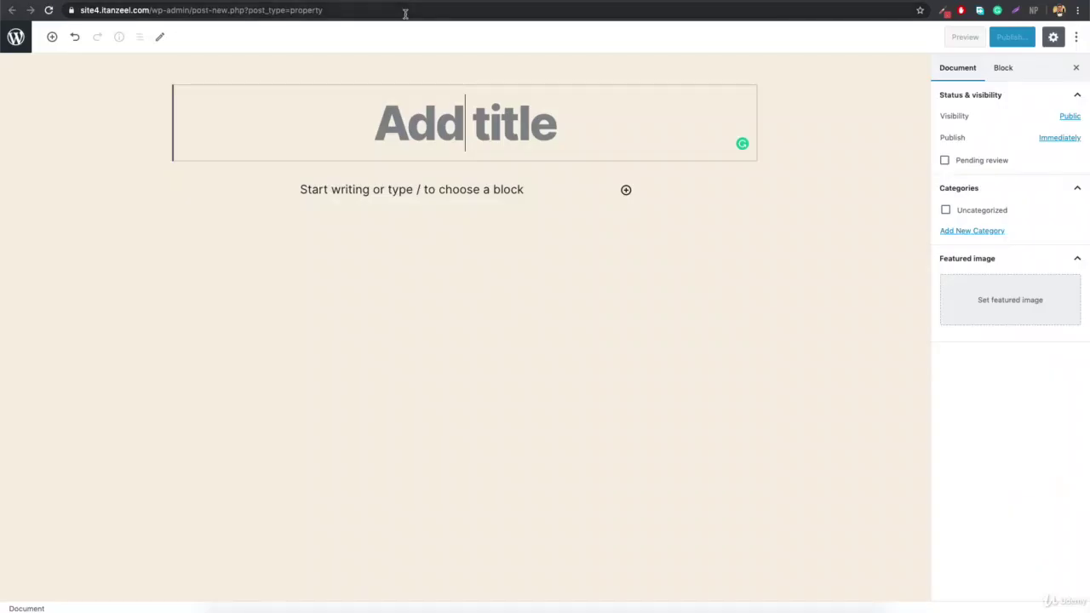
Reload the new property editor to check its featured image label
{"action": "left_click", "coordinate": [405, 12]}
{"action": "key", "text": "Return"}
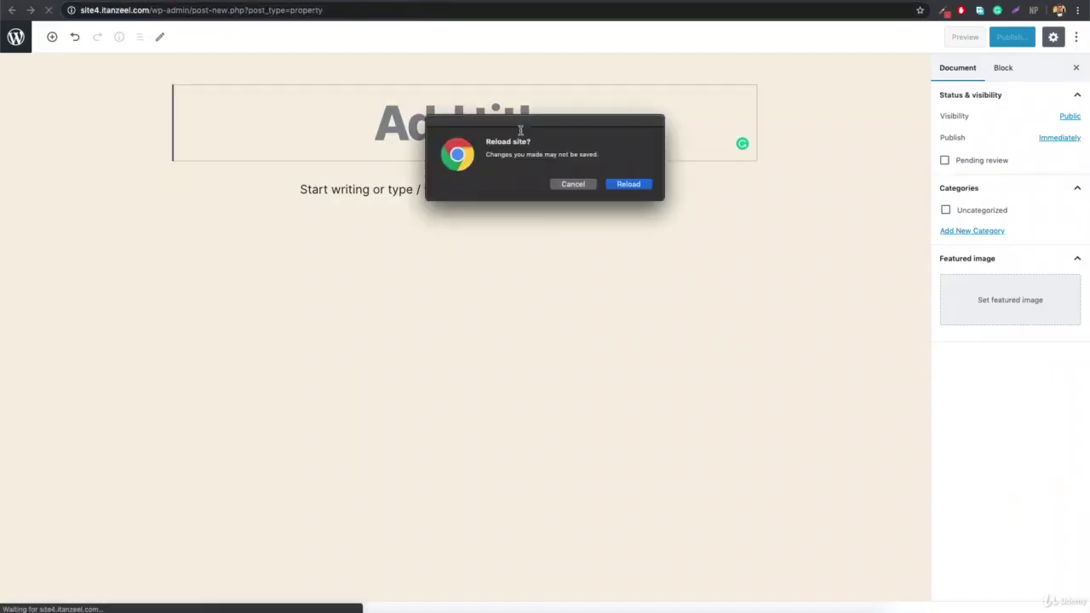
{"action": "left_click", "coordinate": [641, 186]}
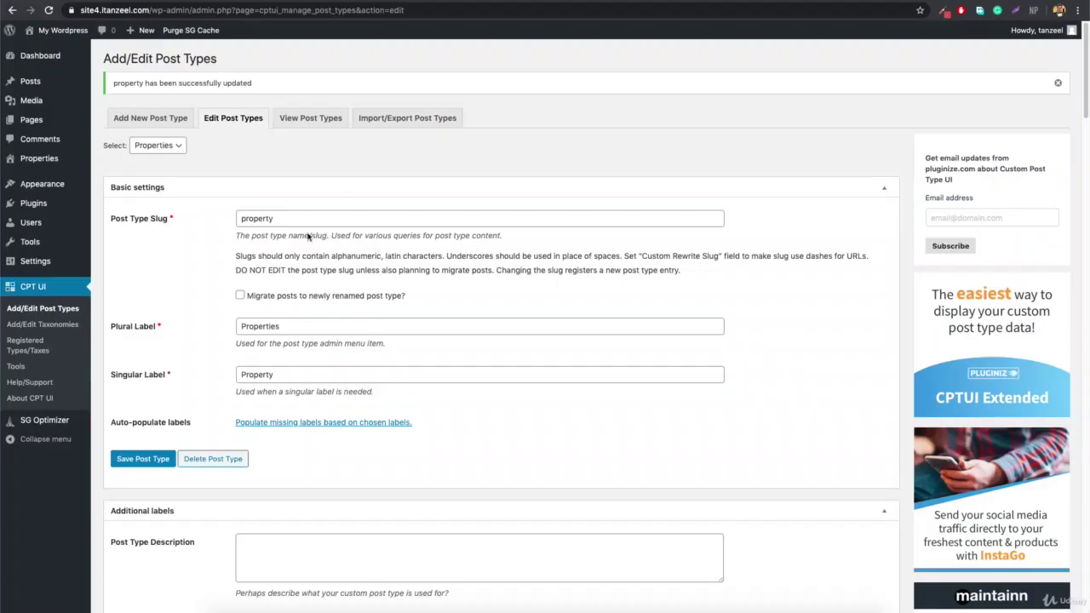
Review the additional labels of the Properties post type and the Categories and Featured image sections in the new property editor
{"action": "scroll", "coordinate": [342, 302], "scroll_direction": "down", "scroll_amount": 20}
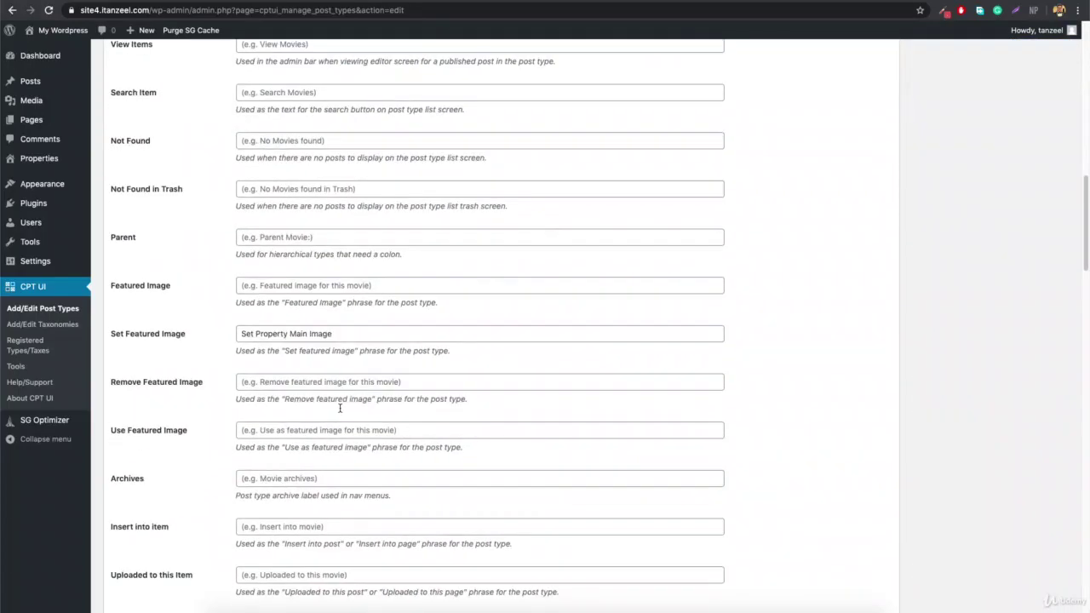
{"action": "scroll", "coordinate": [341, 302], "scroll_direction": "down", "scroll_amount": 3}
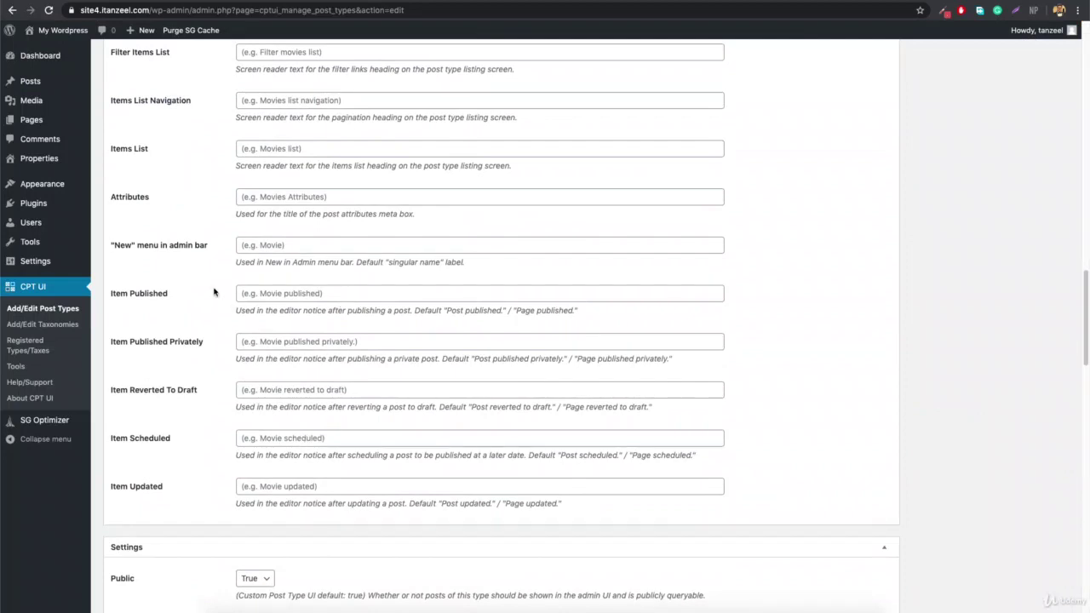
{"action": "scroll", "coordinate": [214, 292], "scroll_direction": "up", "scroll_amount": 6}
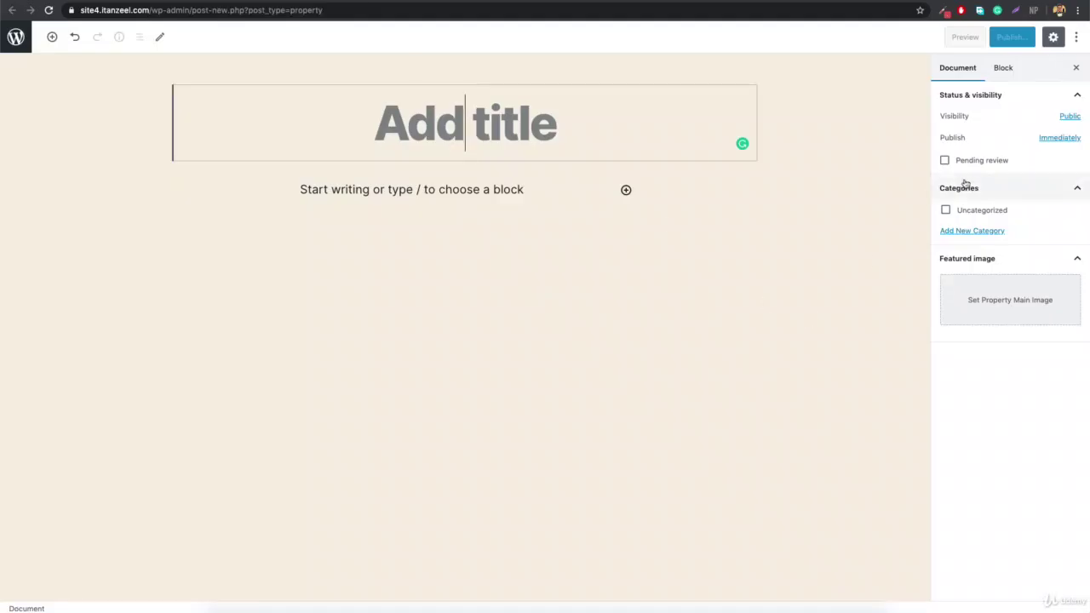
{"action": "left_click", "coordinate": [974, 187]}
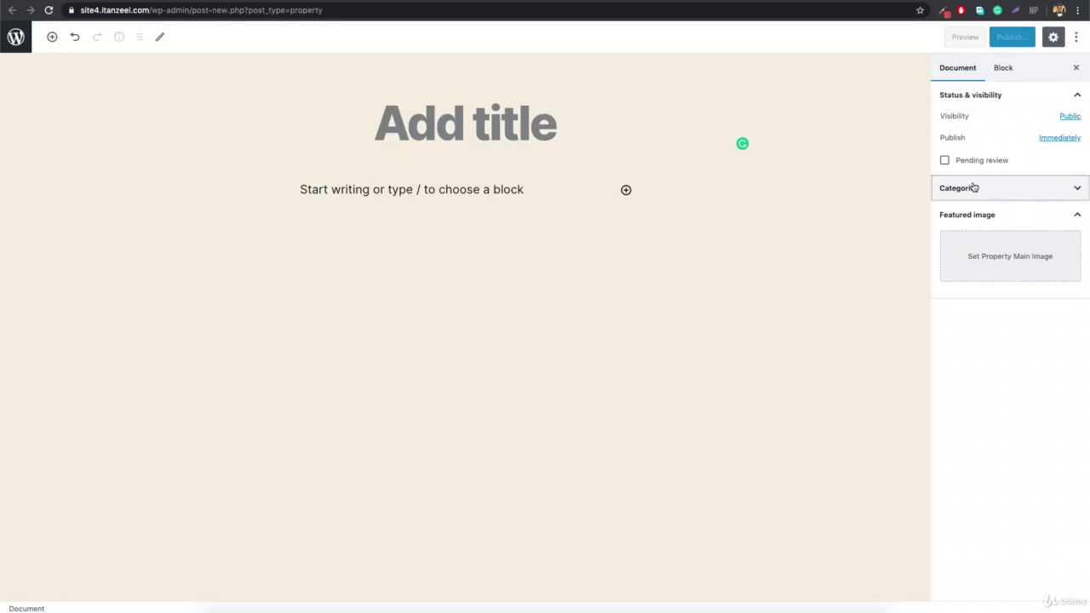
{"action": "left_click", "coordinate": [1003, 214]}
{"action": "left_click", "coordinate": [971, 192]}
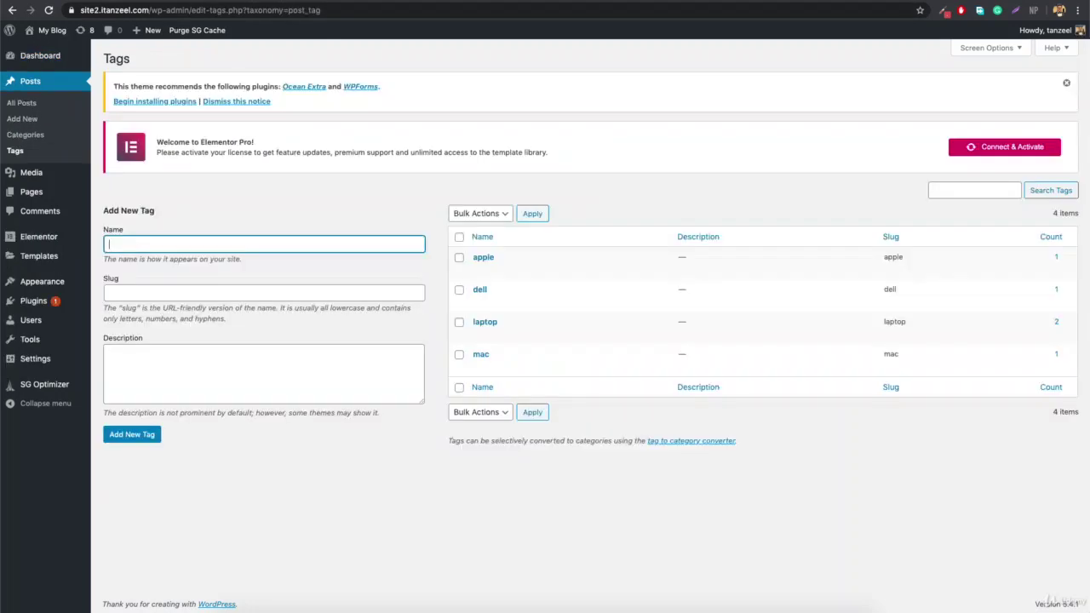
Visit the My Blog site's front page and view the posts in its Technology category archive
{"action": "mouse_move", "coordinate": [47, 30]}
{"action": "left_click", "coordinate": [40, 50]}
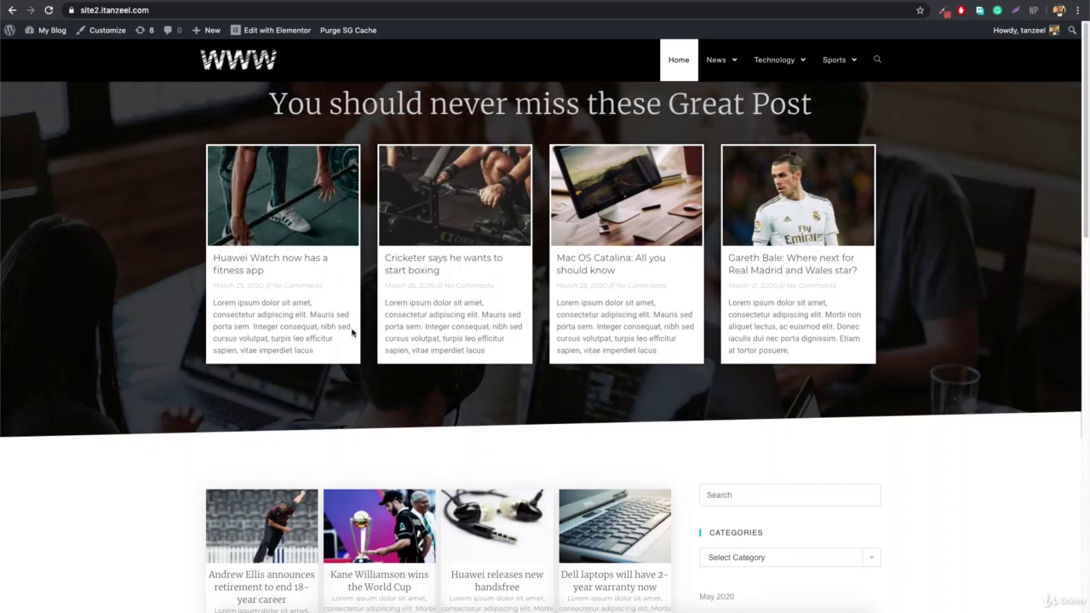
{"action": "mouse_move", "coordinate": [721, 71]}
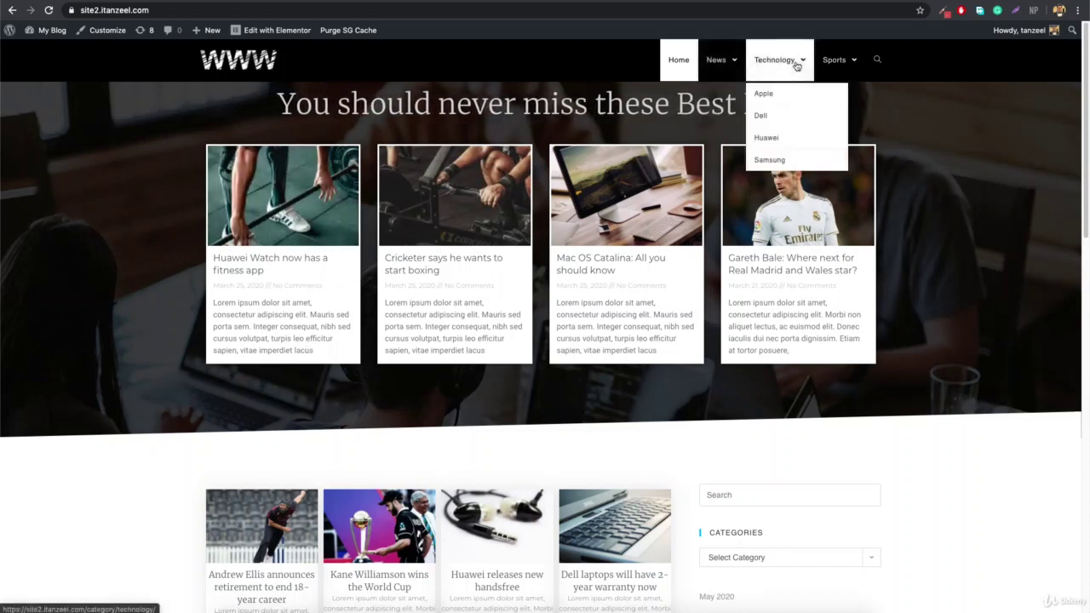
{"action": "mouse_move", "coordinate": [781, 67]}
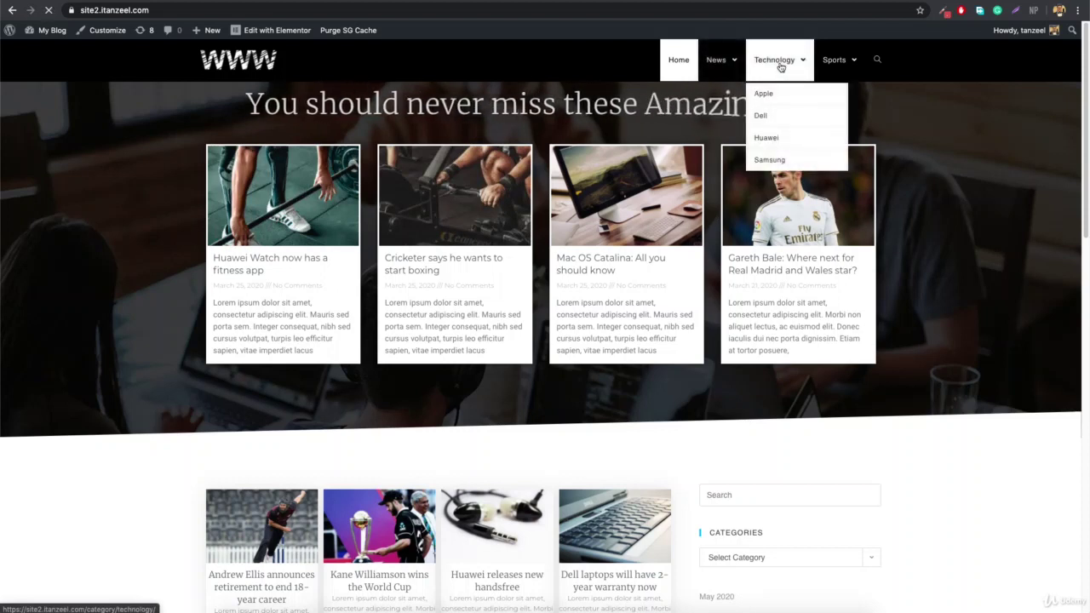
{"action": "left_click", "coordinate": [779, 63]}
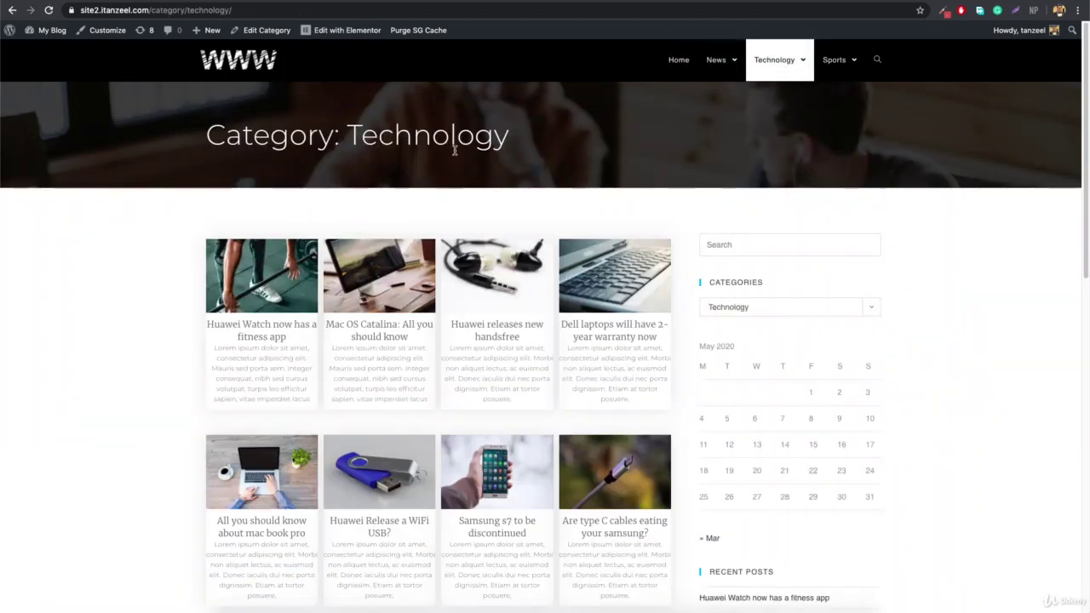
{"action": "scroll", "coordinate": [458, 160], "scroll_direction": "down", "scroll_amount": 5}
{"action": "scroll", "coordinate": [392, 281], "scroll_direction": "up", "scroll_amount": 5}
{"action": "left_click_drag", "start_coordinate": [209, 133], "coordinate": [328, 137]}
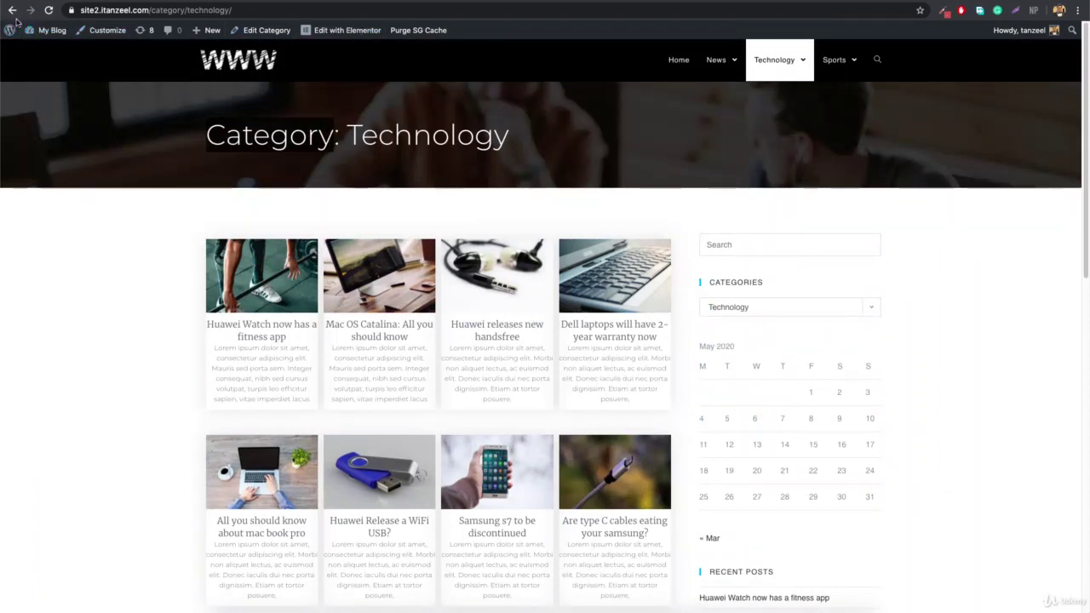
Open the My Blog site's post tags list and view the archive of the "apple" tag in a separate page
{"action": "mouse_move", "coordinate": [41, 34]}
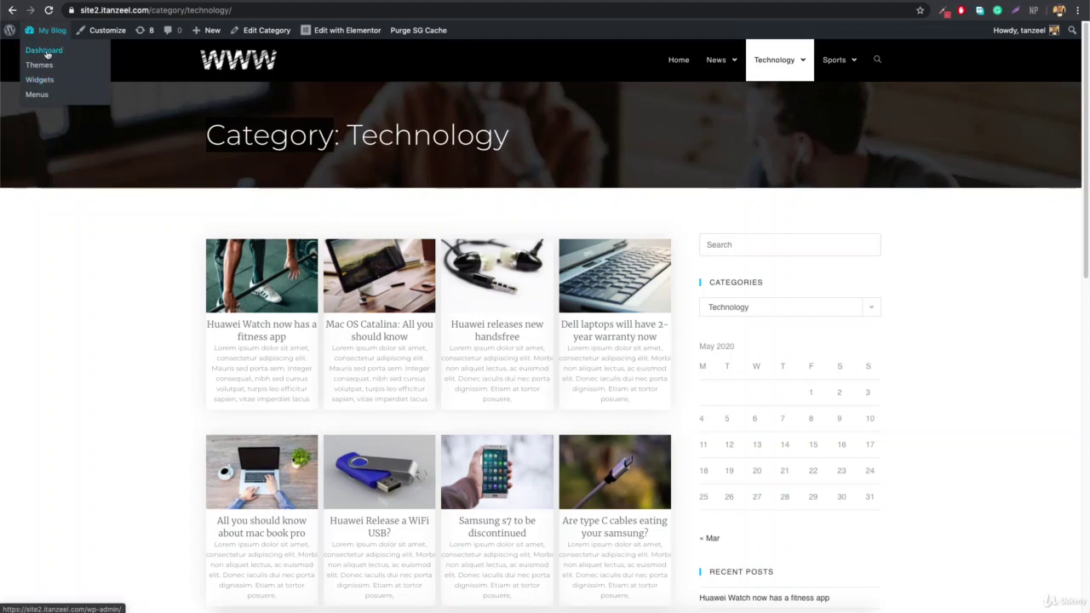
{"action": "left_click", "coordinate": [44, 50]}
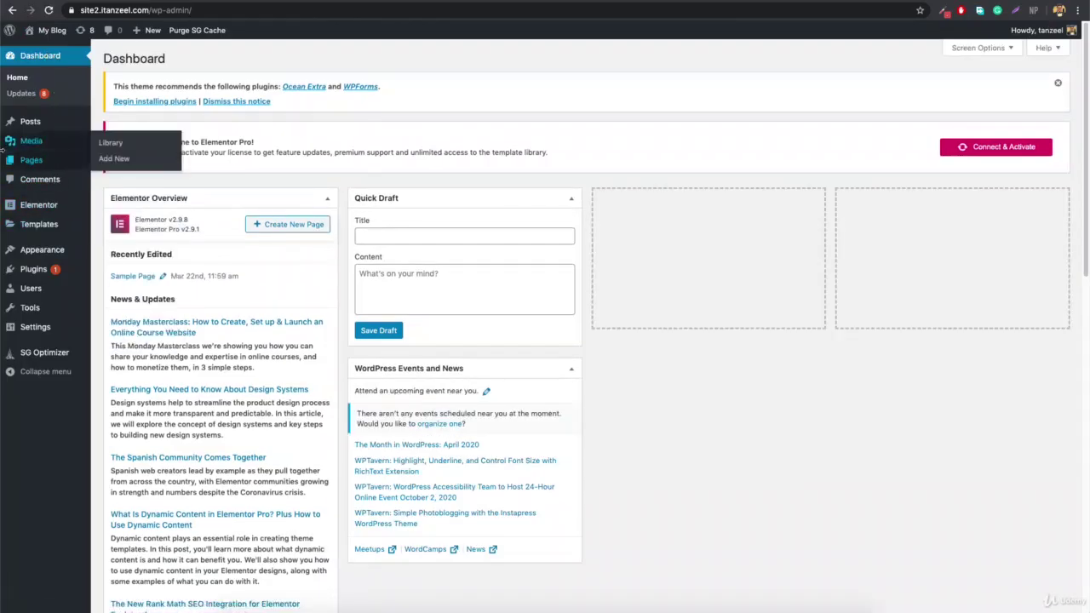
{"action": "mouse_move", "coordinate": [43, 249]}
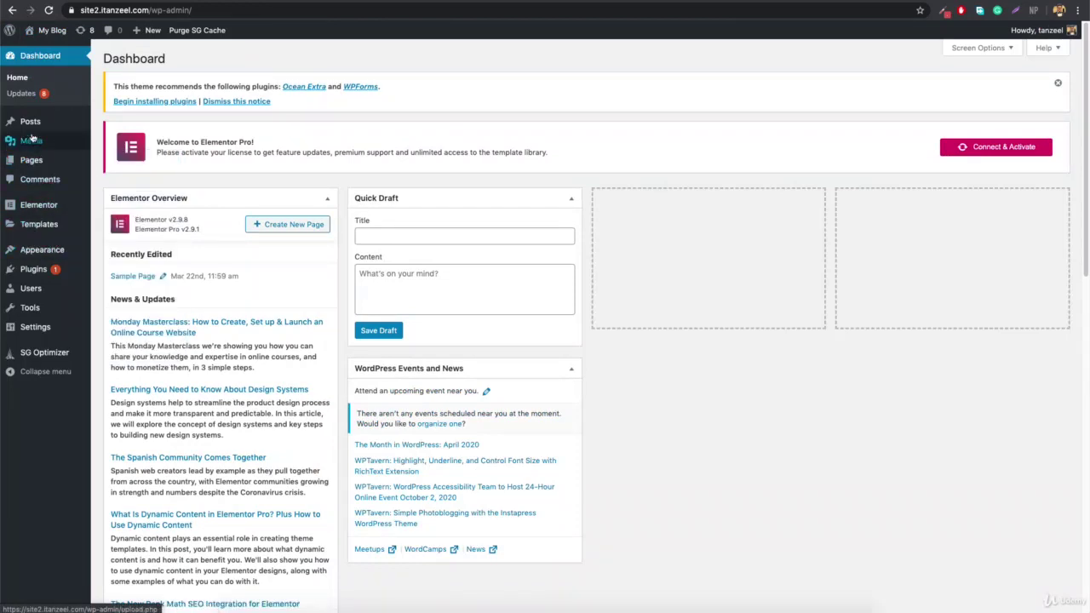
{"action": "mouse_move", "coordinate": [38, 126]}
{"action": "left_click", "coordinate": [105, 173]}
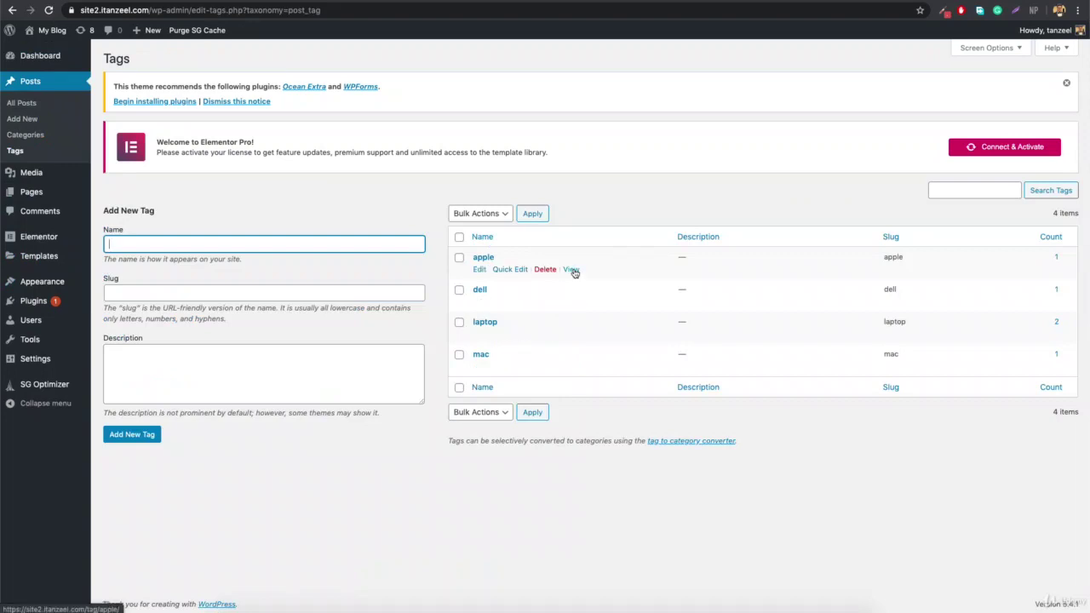
{"action": "right_click", "coordinate": [574, 273]}
{"action": "left_click", "coordinate": [609, 275]}
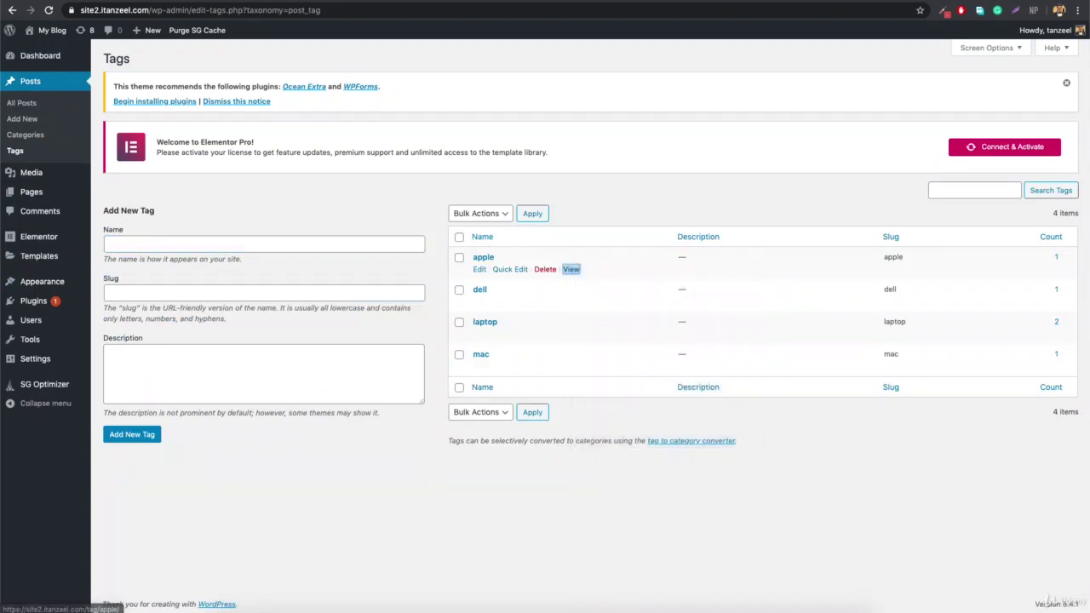
{"action": "key", "text": "ctrl+Tab"}
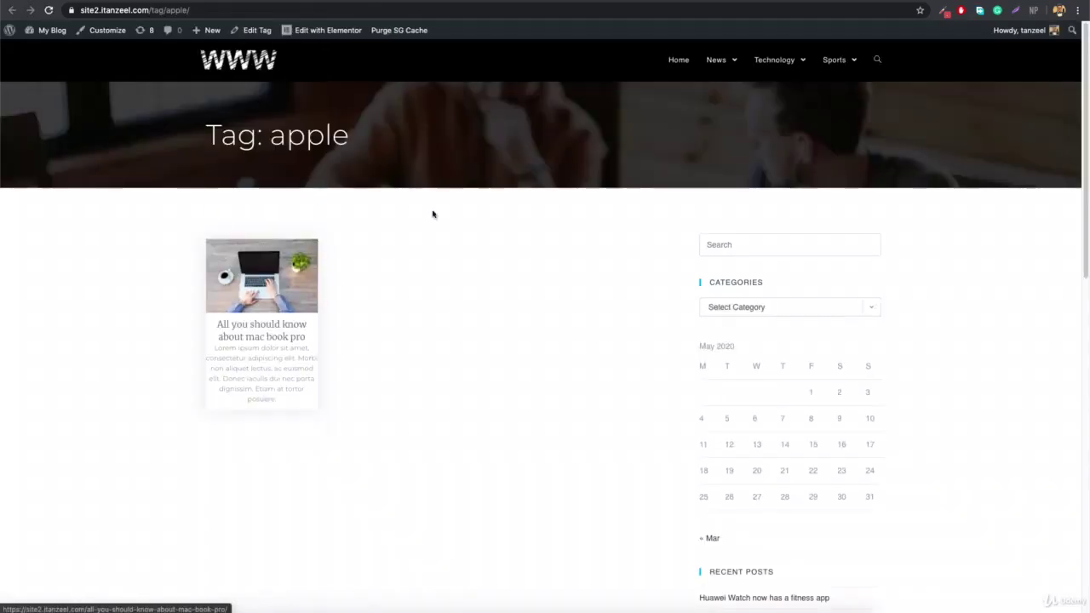
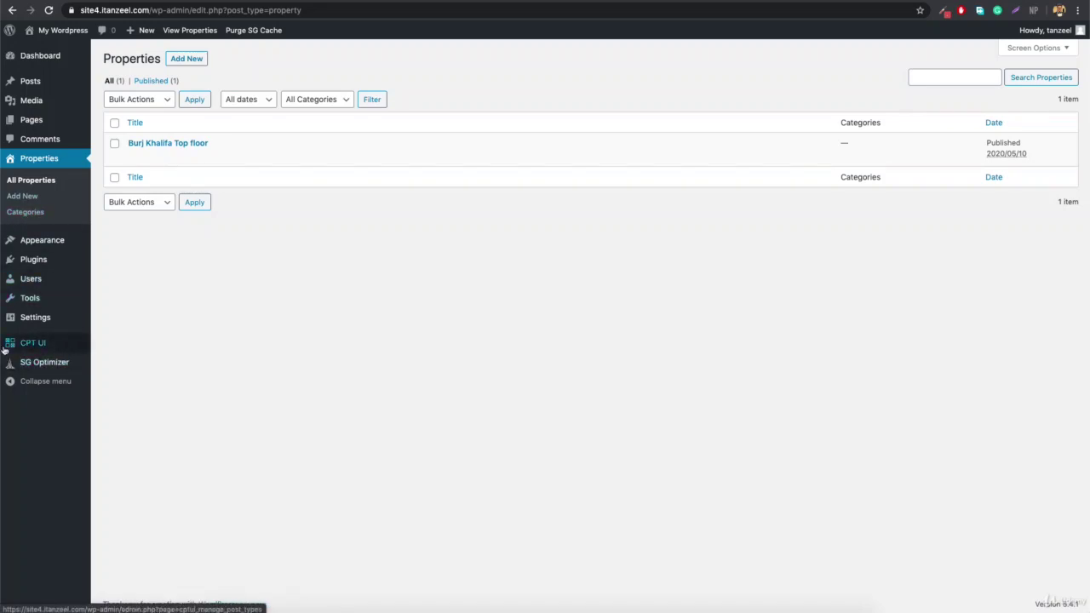
Review the Supports and Taxonomies settings of the Properties post type on the My Wordpress site
{"action": "mouse_move", "coordinate": [32, 349]}
{"action": "left_click", "coordinate": [138, 345]}
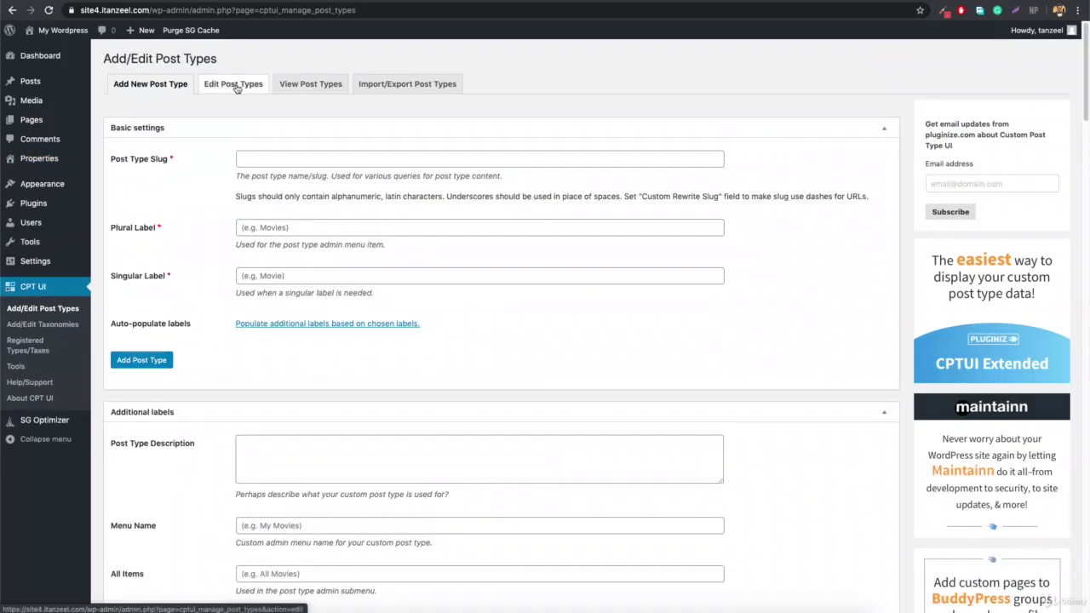
{"action": "left_click", "coordinate": [233, 88]}
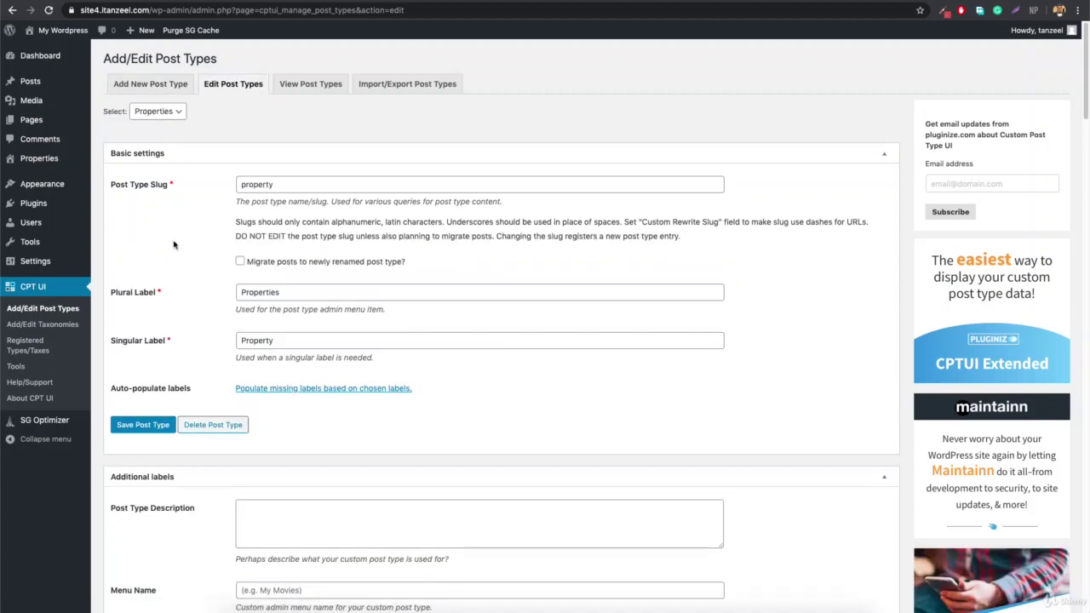
{"action": "scroll", "coordinate": [182, 251], "scroll_direction": "down", "scroll_amount": 4}
{"action": "scroll", "coordinate": [189, 257], "scroll_direction": "down", "scroll_amount": 20}
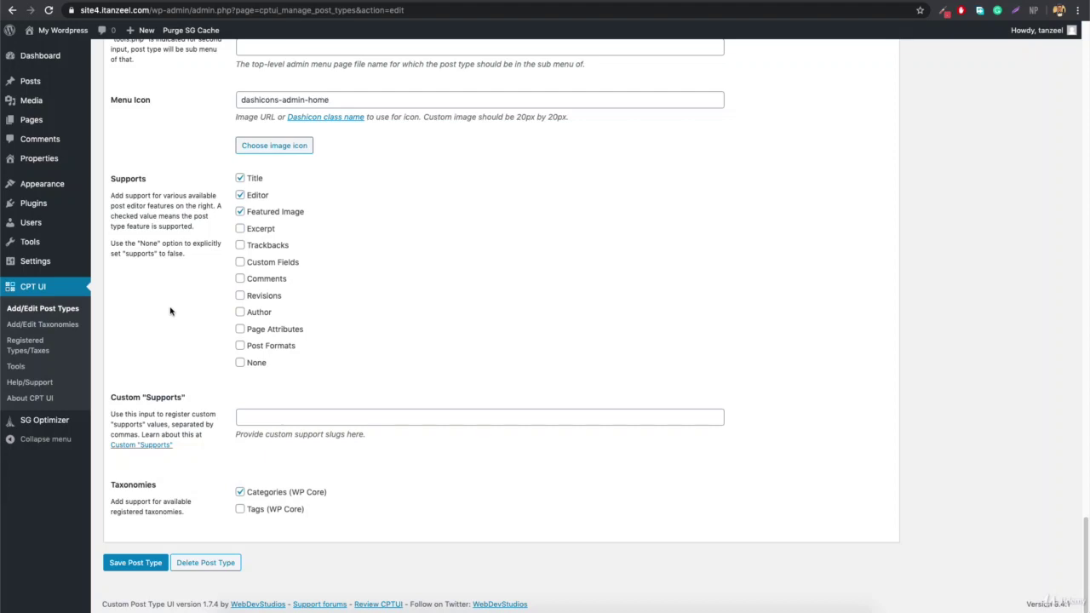
Start a new taxonomy with slug "location", plural label "location" and singular label "Location"
{"action": "left_click", "coordinate": [39, 326]}
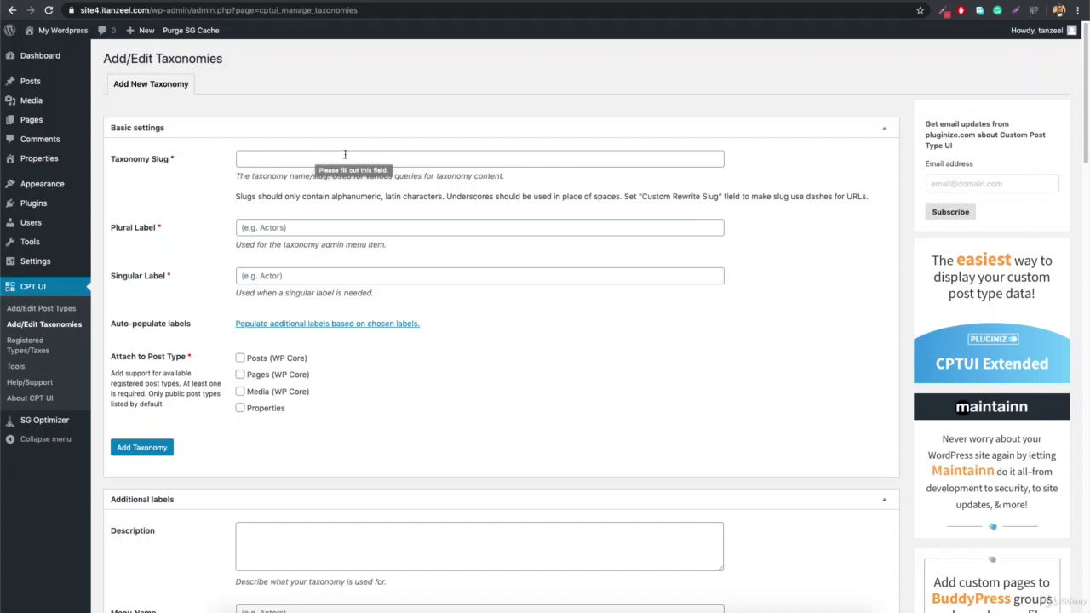
{"action": "left_click", "coordinate": [349, 158]}
{"action": "type", "text": "L"}
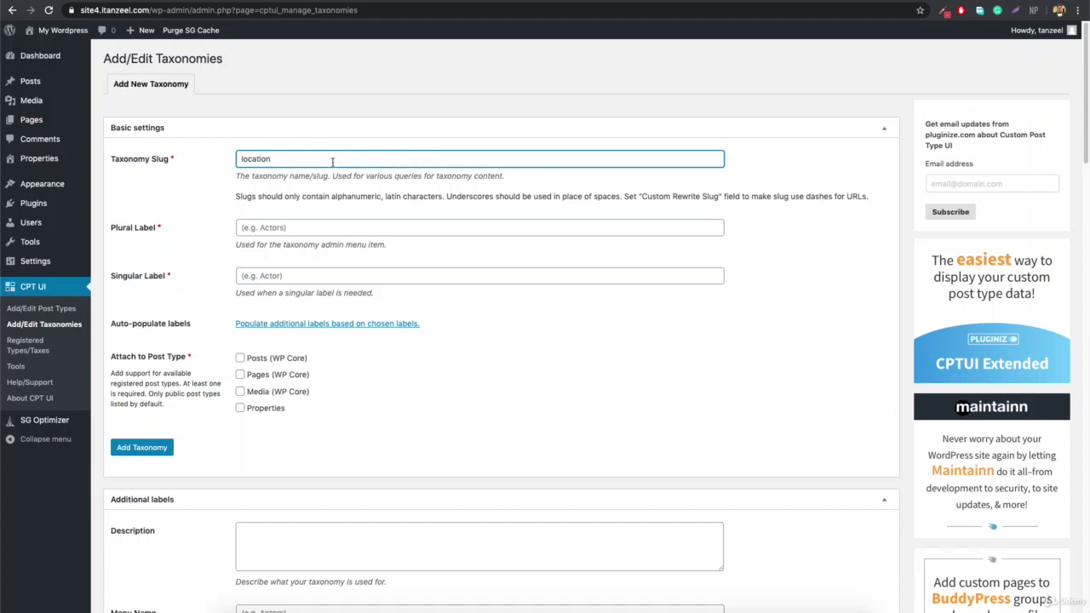
{"action": "left_click", "coordinate": [332, 226]}
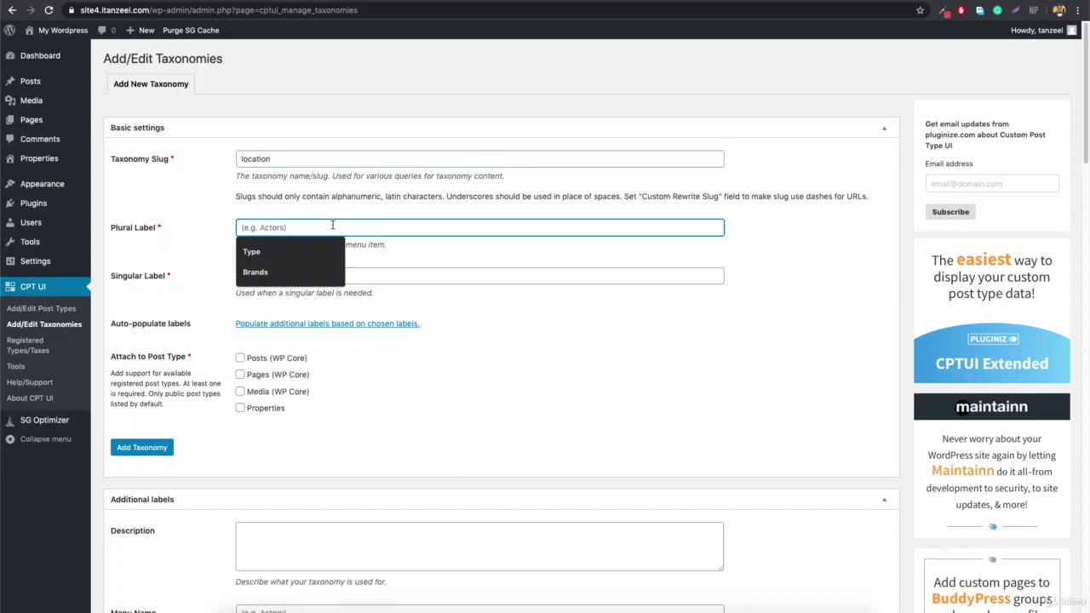
{"action": "type", "text": "location"}
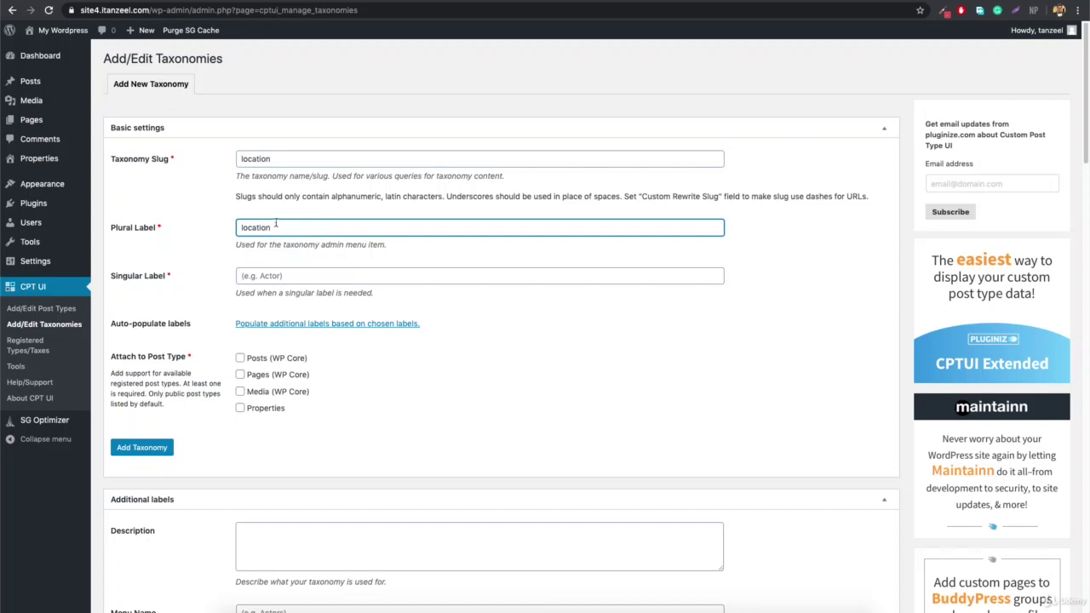
{"action": "left_click", "coordinate": [328, 276]}
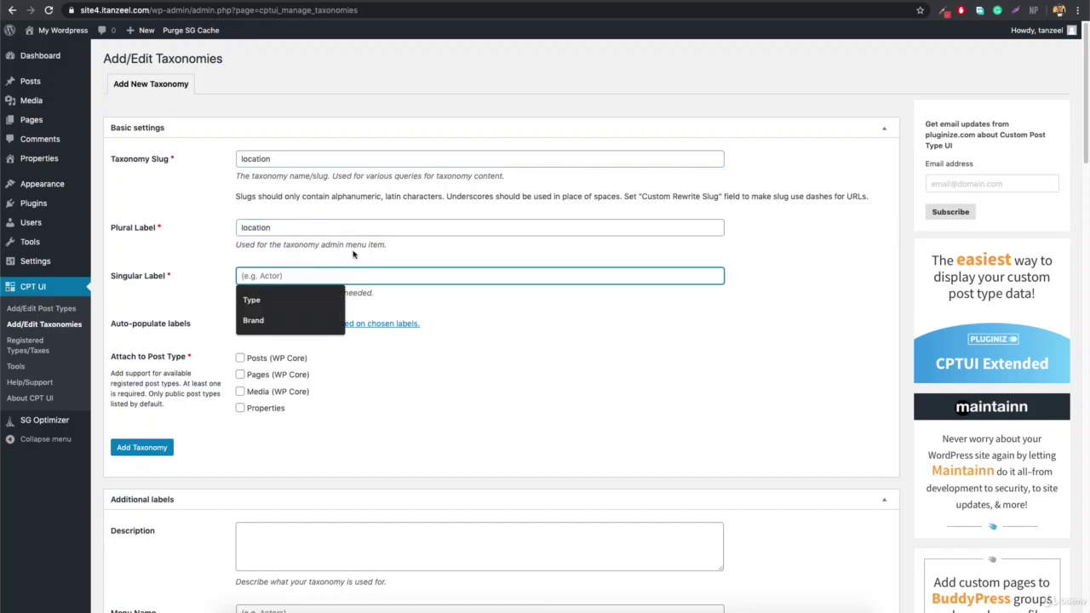
{"action": "type", "text": "Location"}
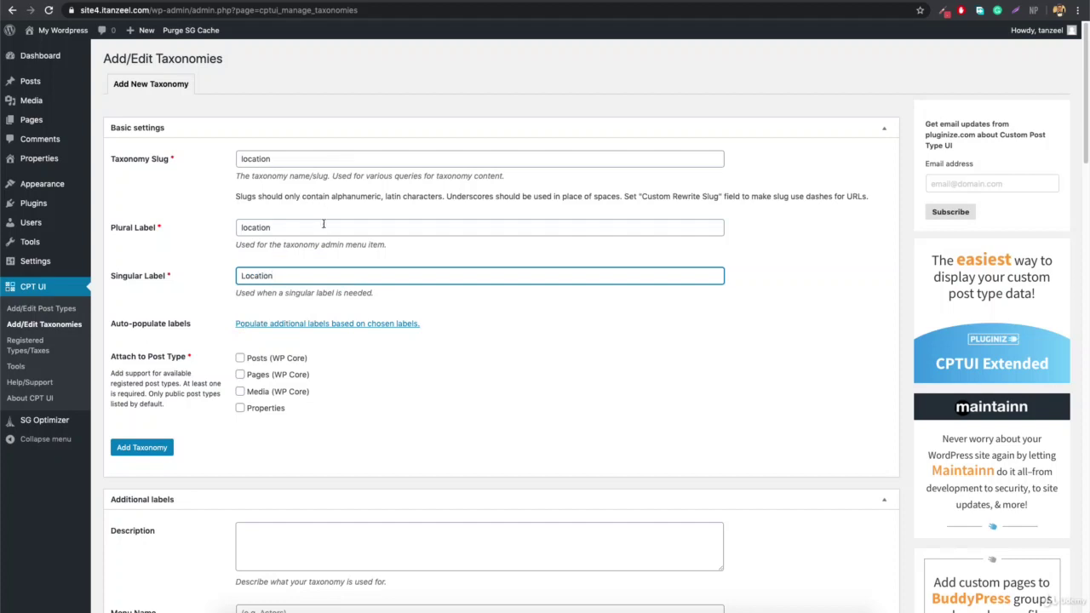
Capitalize the taxonomy's plural label as "Location" and add the taxonomy attached to the Properties post type
{"action": "left_click", "coordinate": [325, 228]}
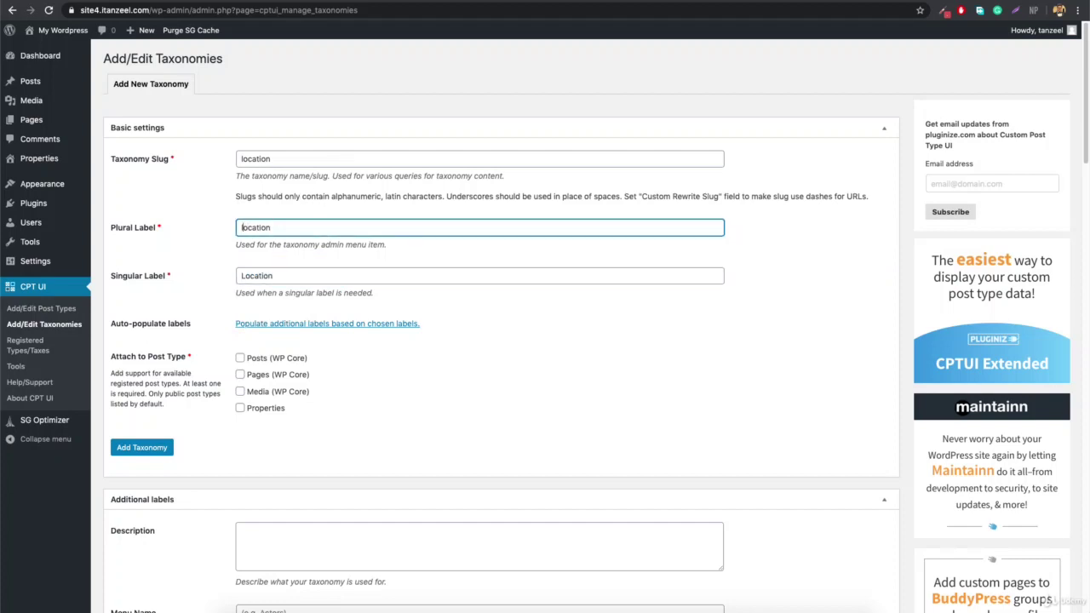
{"action": "left_click", "coordinate": [243, 227]}
{"action": "key", "text": "BackSpace"}
{"action": "type", "text": "L"}
{"action": "left_click", "coordinate": [240, 408]}
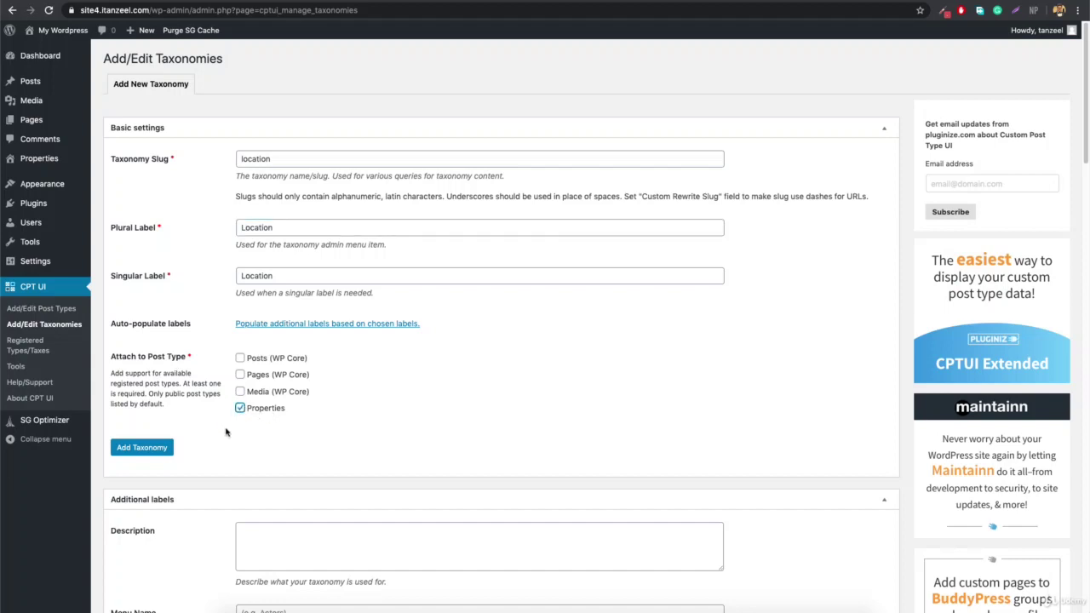
{"action": "left_click", "coordinate": [154, 448]}
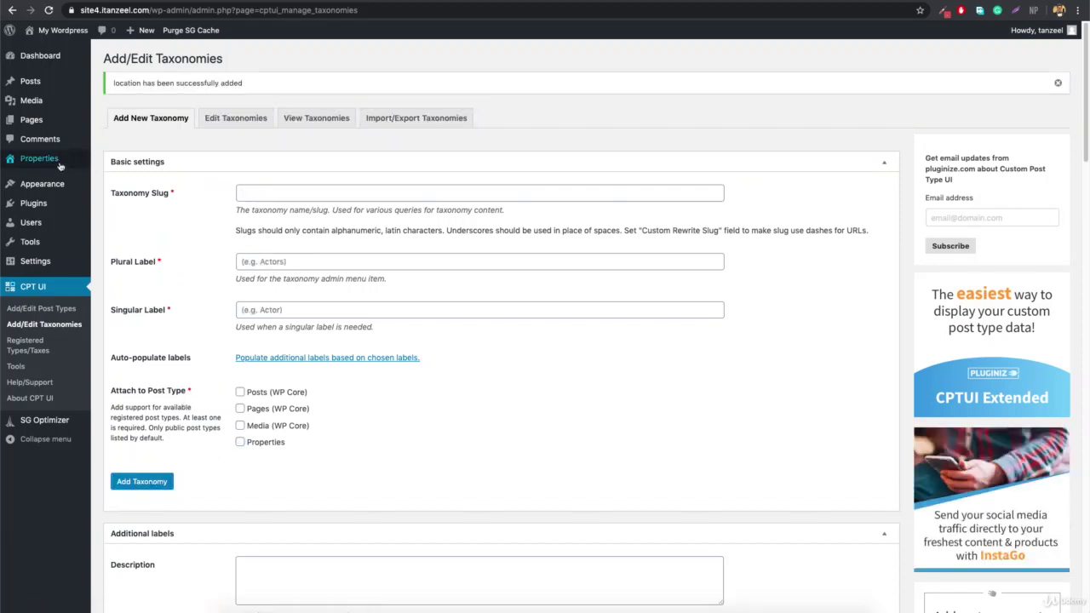
Check the Location taxonomy page and the Location section of a new property's editor, leaving the editor without saving
{"action": "mouse_move", "coordinate": [51, 163]}
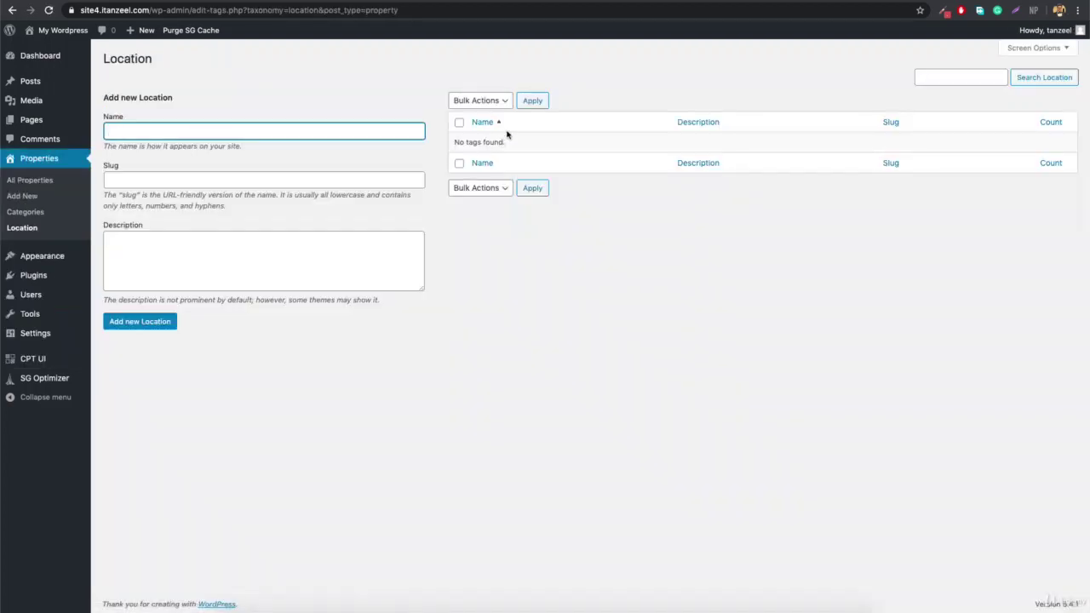
{"action": "left_click", "coordinate": [30, 201]}
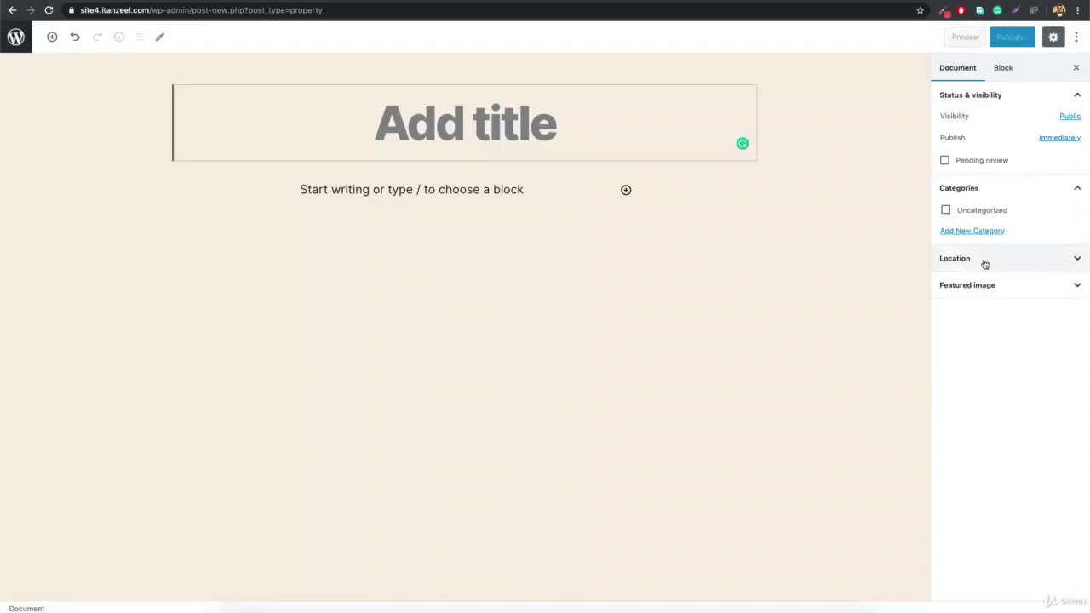
{"action": "left_click", "coordinate": [982, 261]}
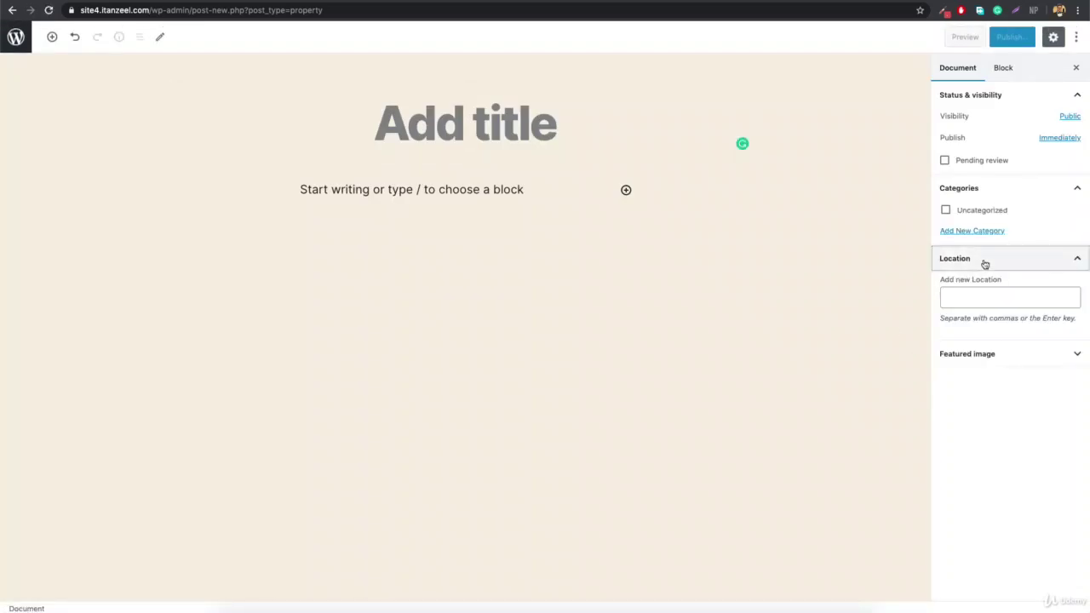
{"action": "left_click", "coordinate": [992, 292]}
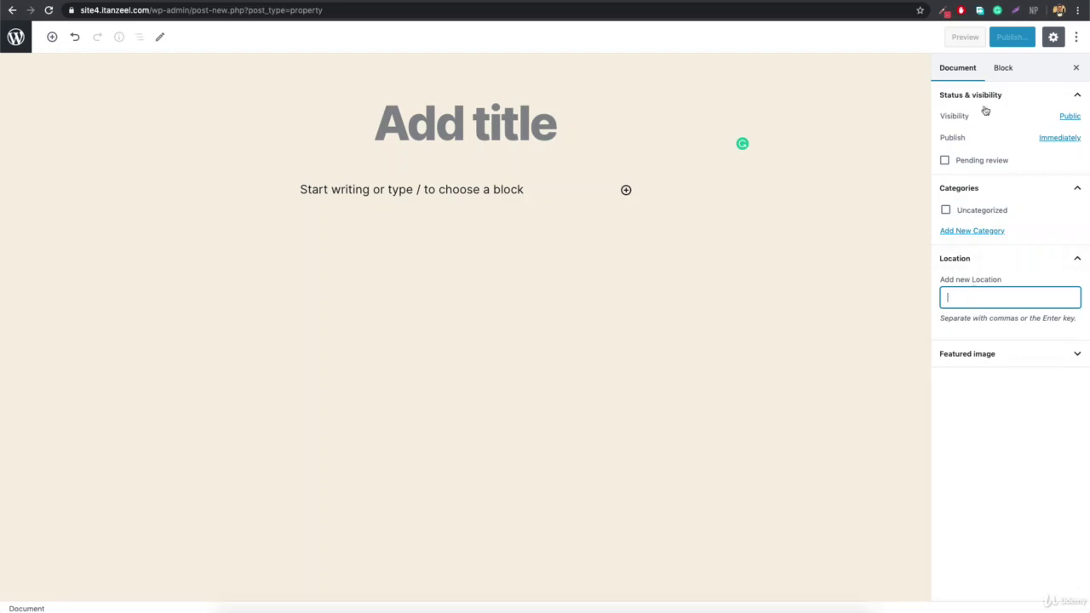
{"action": "left_click", "coordinate": [13, 9]}
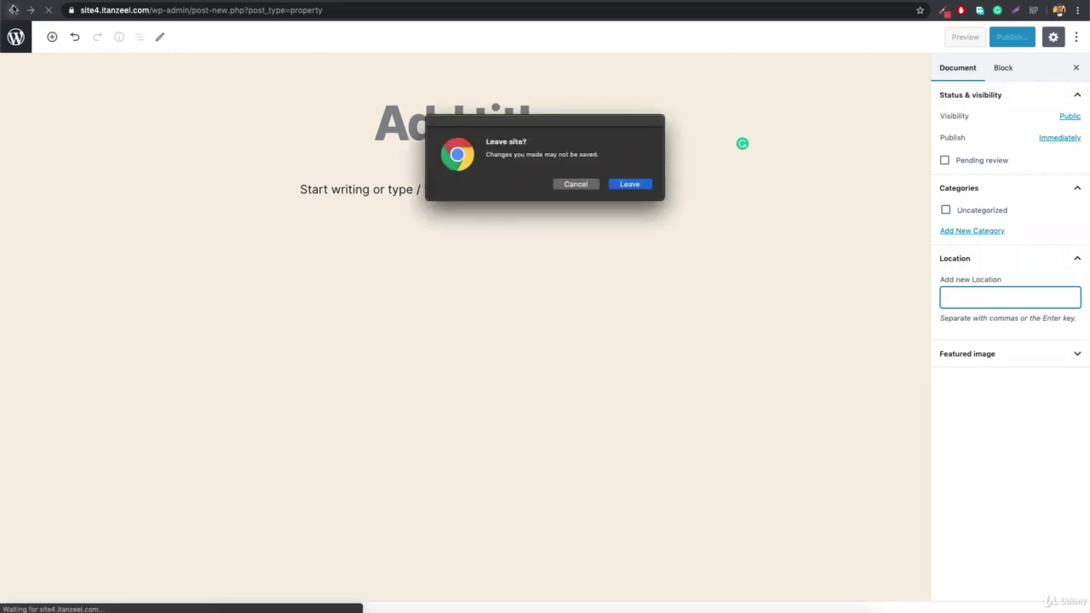
{"action": "left_click", "coordinate": [630, 184]}
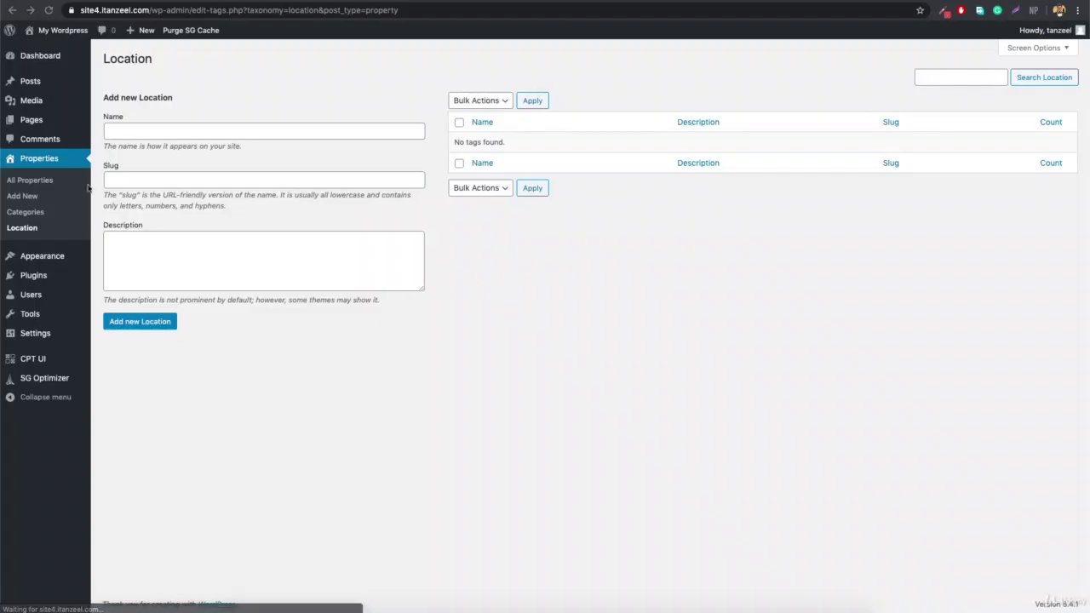
Add the terms "Abu Dhabi" and "Dubai" to the Location taxonomy
{"action": "left_click", "coordinate": [222, 131]}
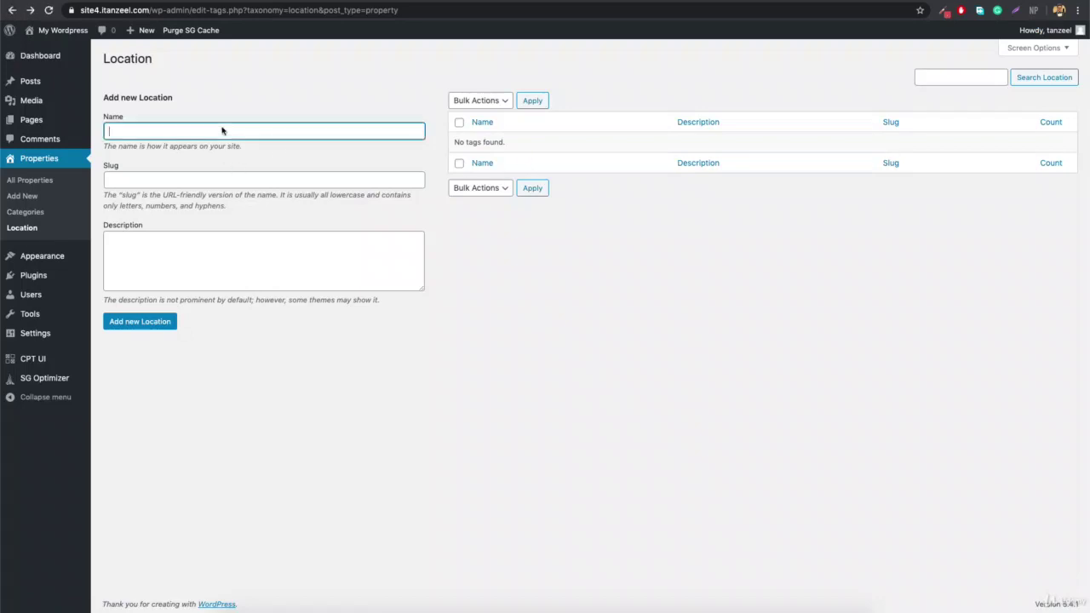
{"action": "type", "text": "Abu Dhabi"}
{"action": "key", "text": "Return"}
{"action": "type", "text": "Dubai"}
{"action": "left_click", "coordinate": [165, 321]}
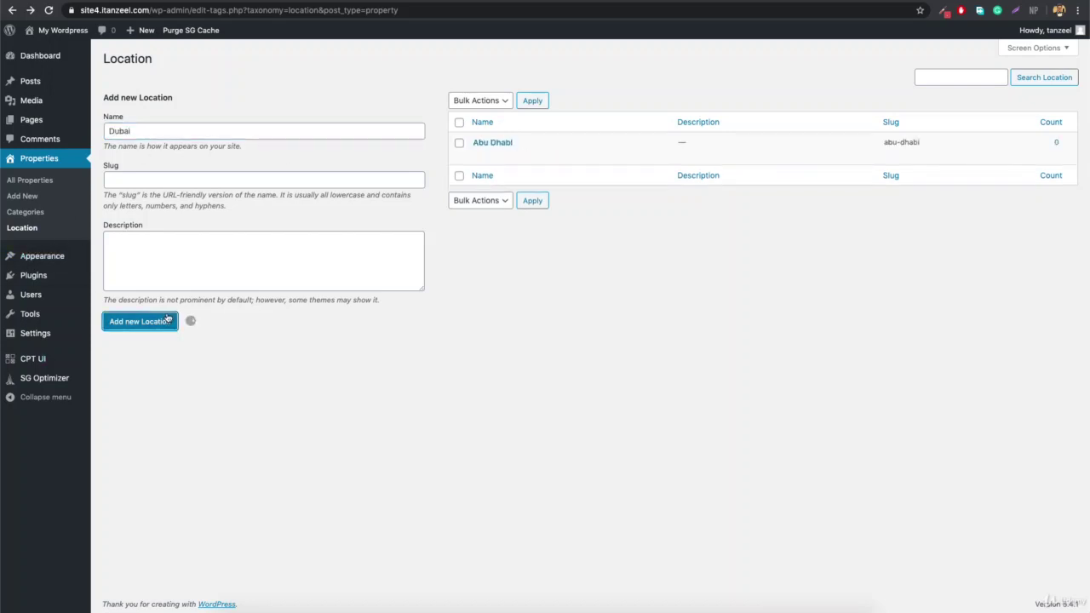
Look up "ab" in the Location section of a new property's editor and leave the editor without saving
{"action": "left_click", "coordinate": [26, 198]}
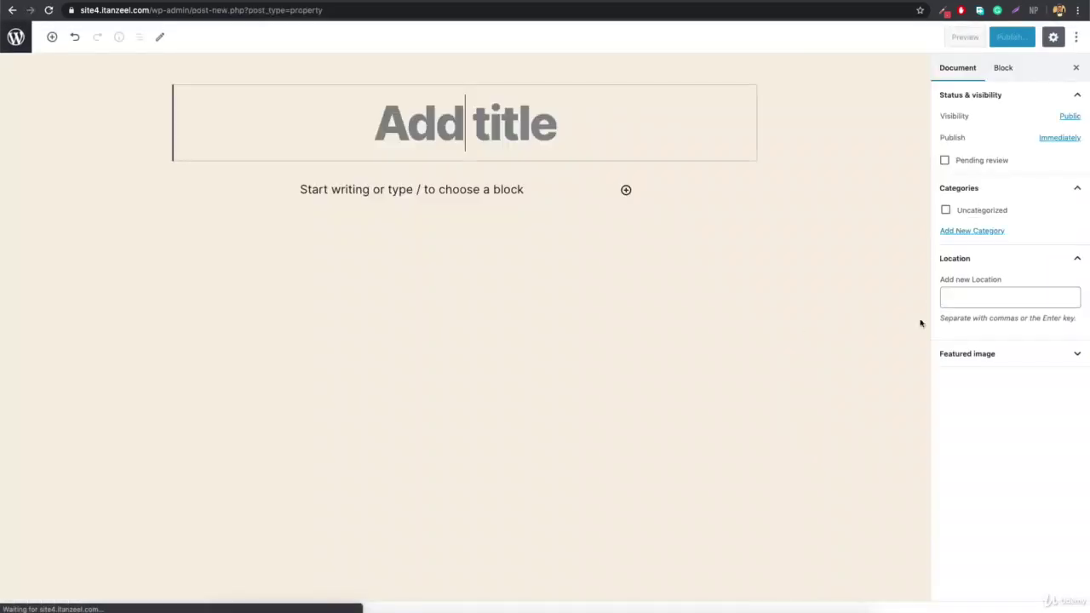
{"action": "left_click", "coordinate": [995, 296]}
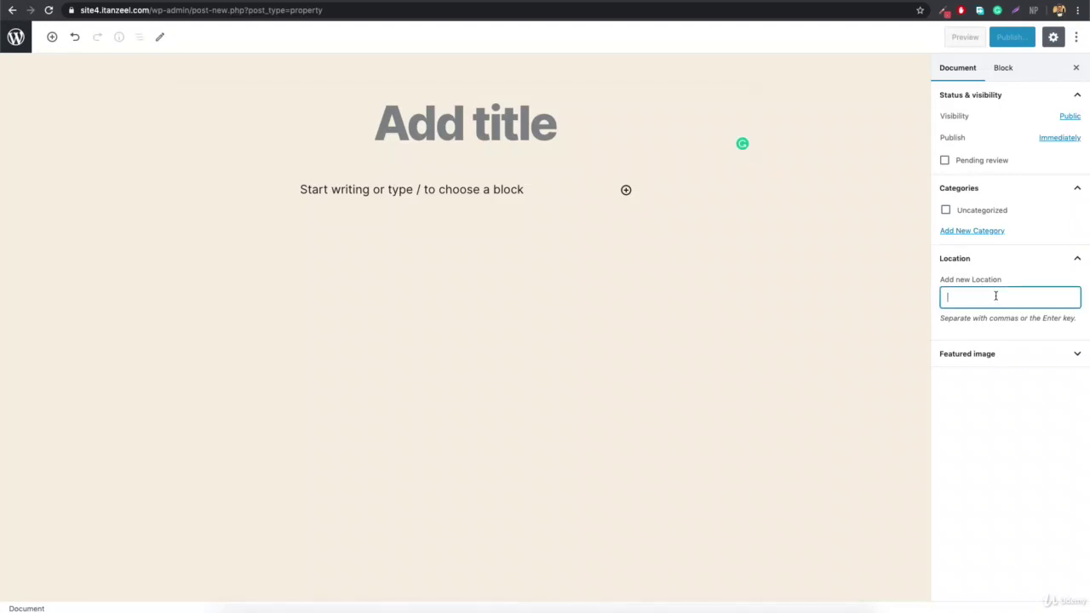
{"action": "type", "text": "ab"}
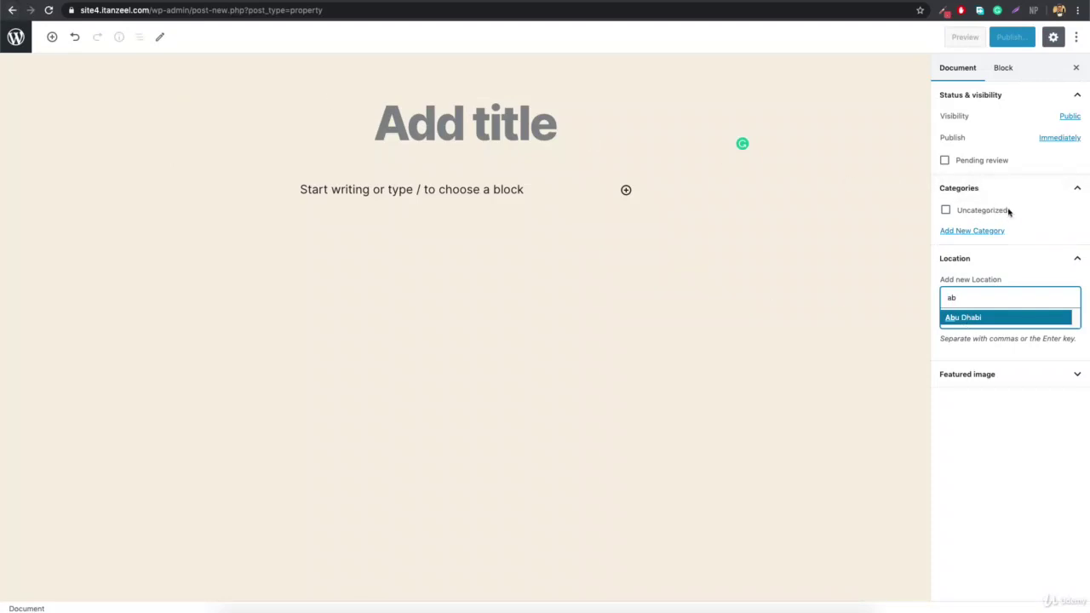
{"action": "left_click", "coordinate": [11, 10]}
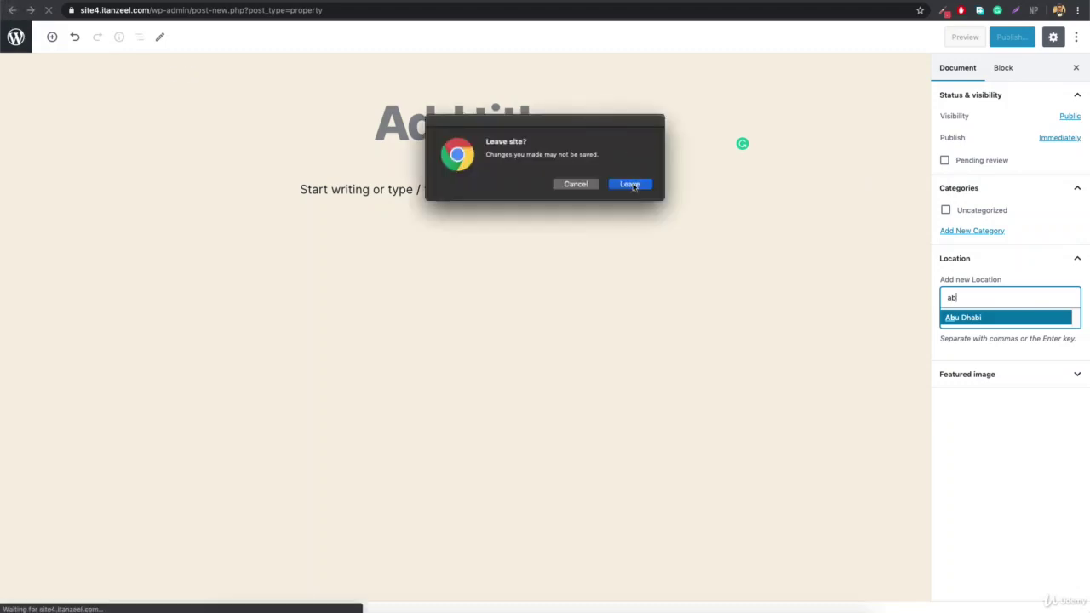
{"action": "left_click", "coordinate": [630, 185]}
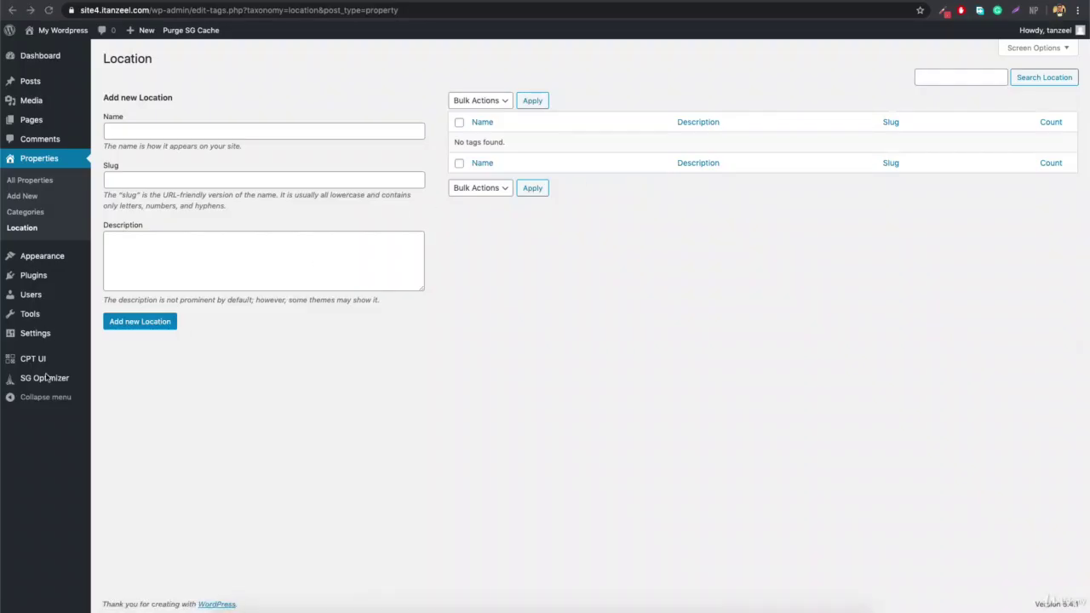
Open the existing Location taxonomy for editing in CPT UI
{"action": "mouse_move", "coordinate": [37, 364]}
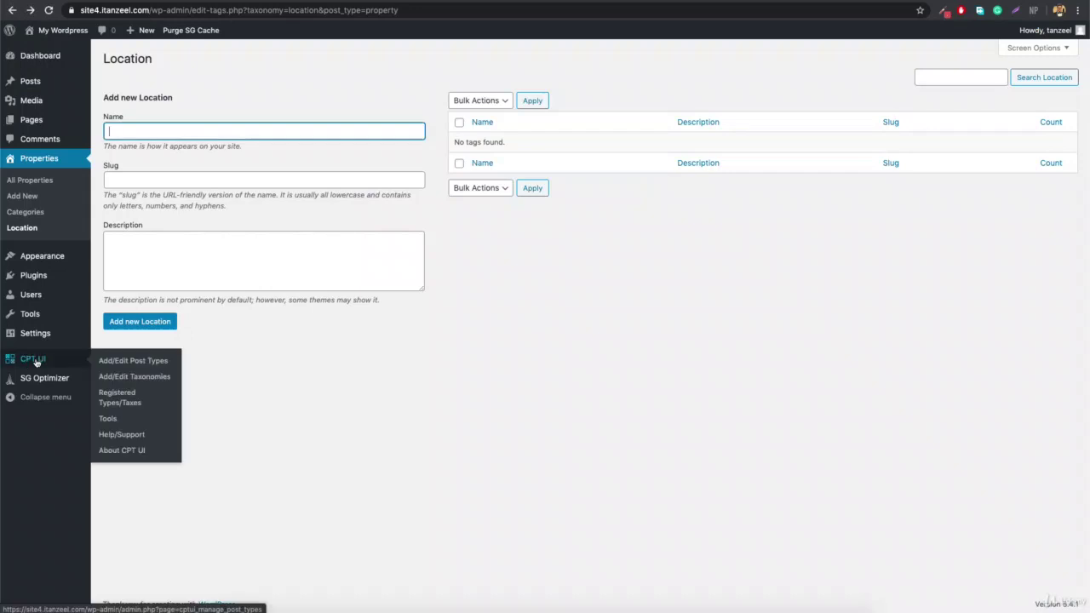
{"action": "left_click", "coordinate": [150, 377]}
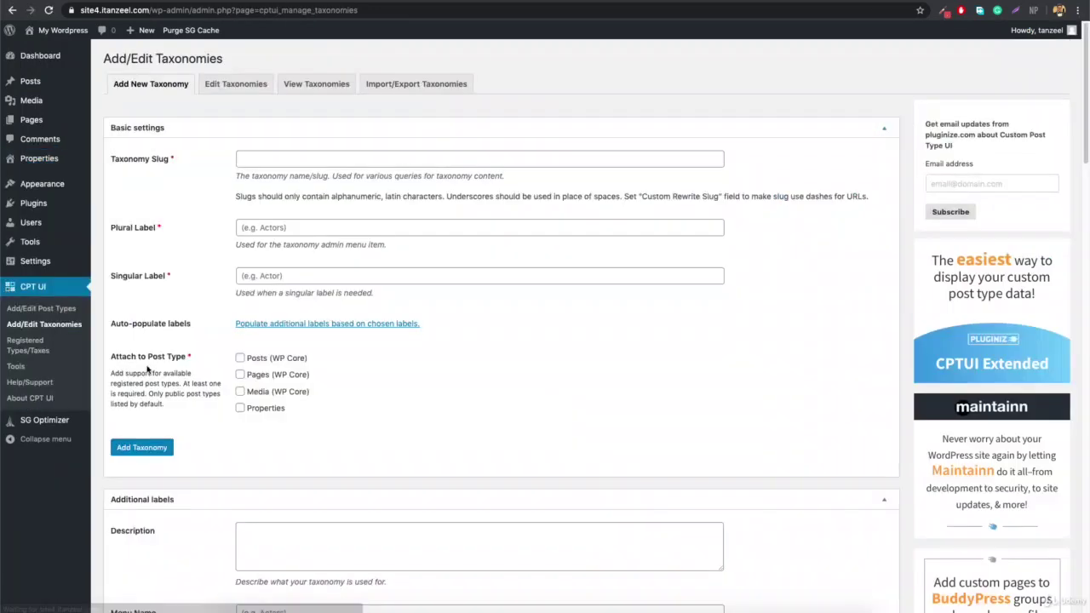
{"action": "left_click", "coordinate": [231, 85]}
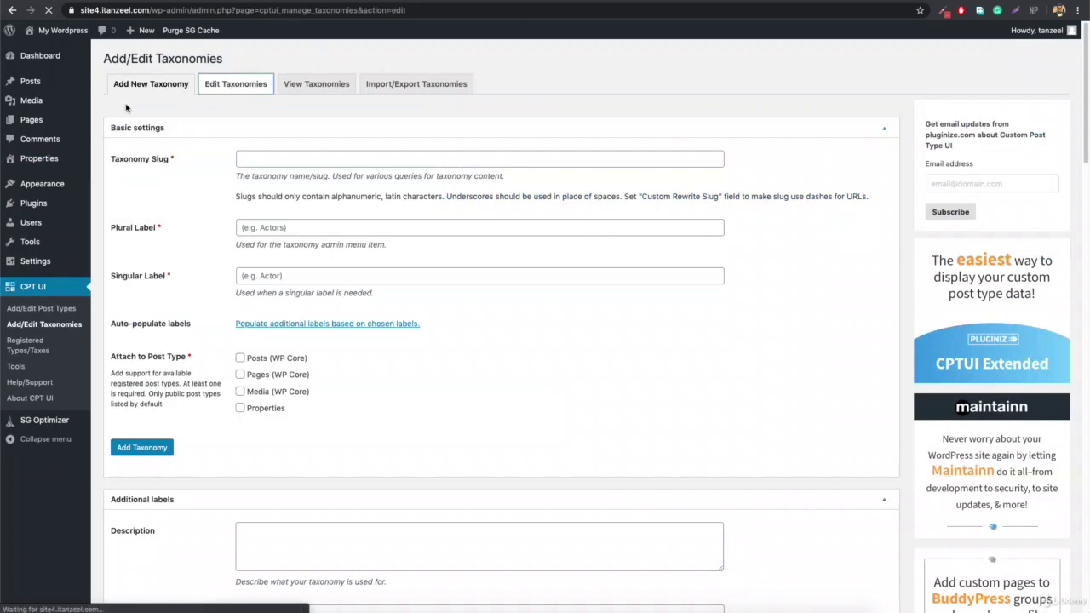
{"action": "left_click", "coordinate": [162, 113]}
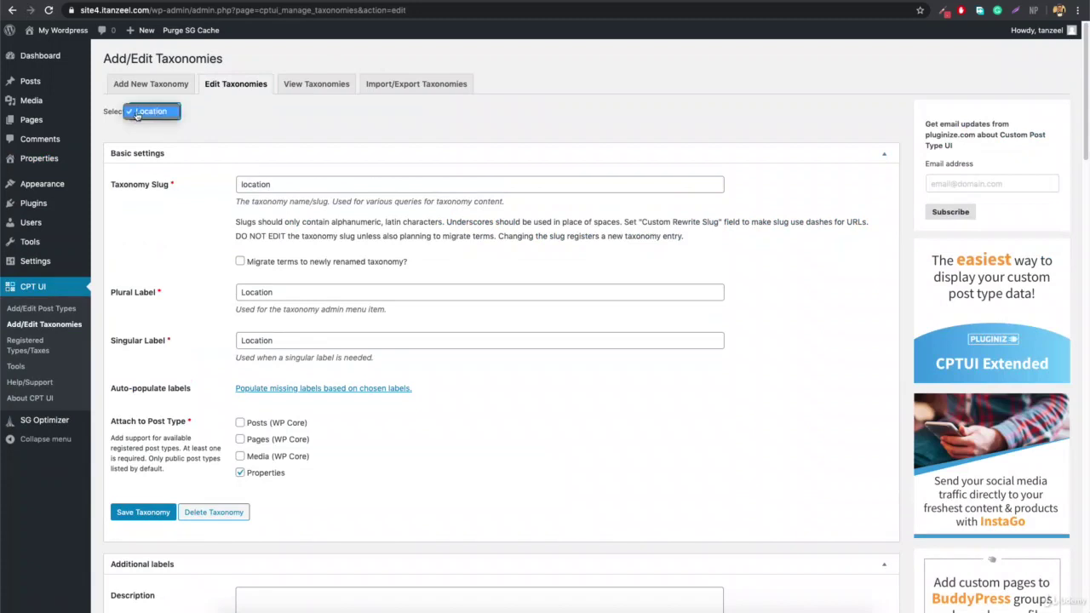
{"action": "left_click", "coordinate": [172, 115]}
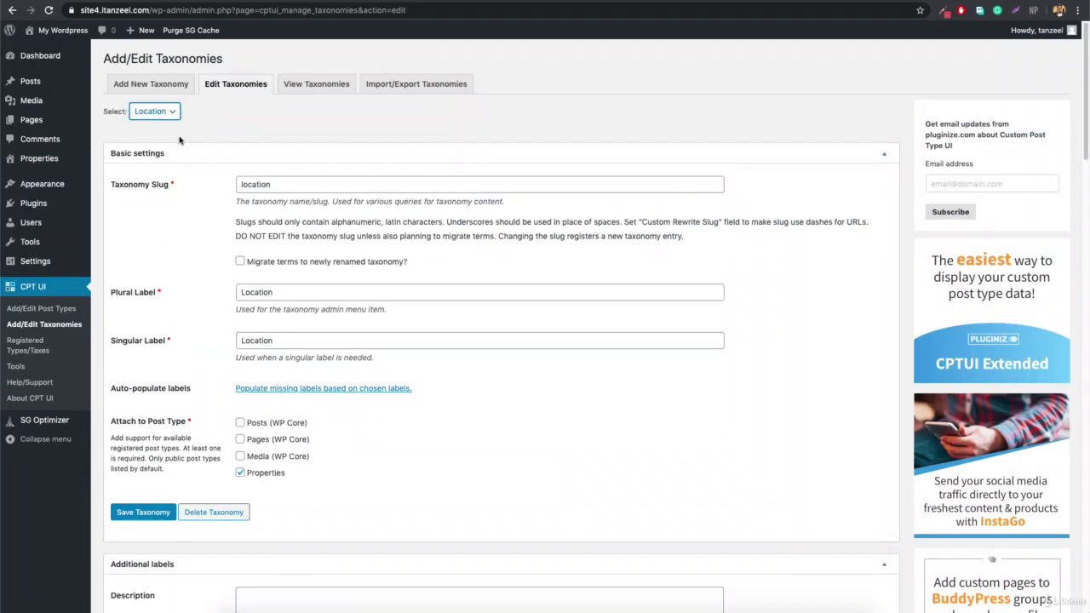
Set the Location taxonomy's Hierarchical setting to True and save the taxonomy
{"action": "scroll", "coordinate": [251, 294], "scroll_direction": "down", "scroll_amount": 15}
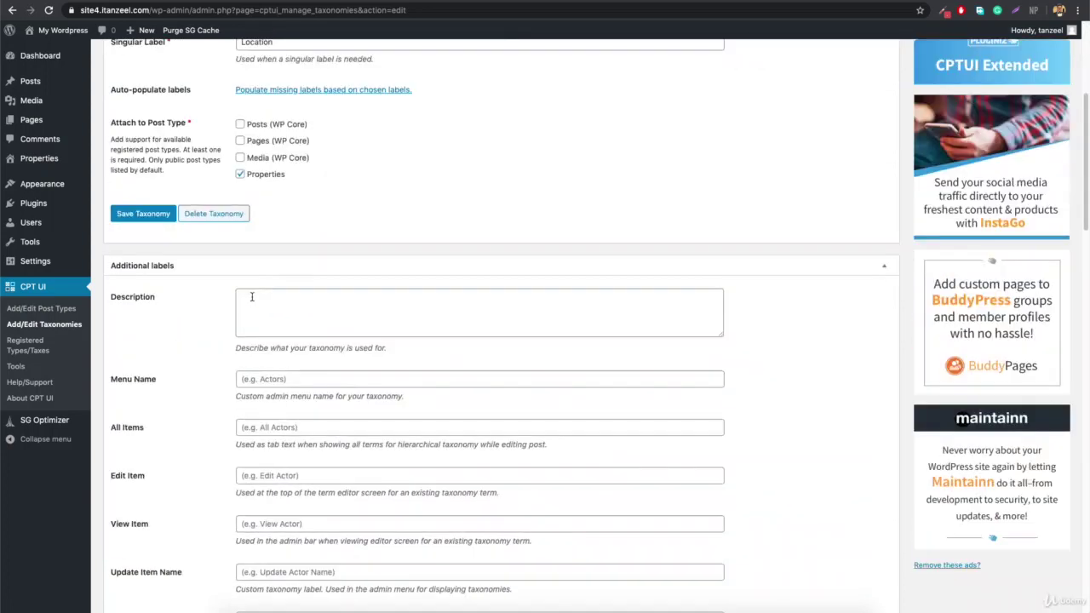
{"action": "scroll", "coordinate": [251, 294], "scroll_direction": "down", "scroll_amount": 10}
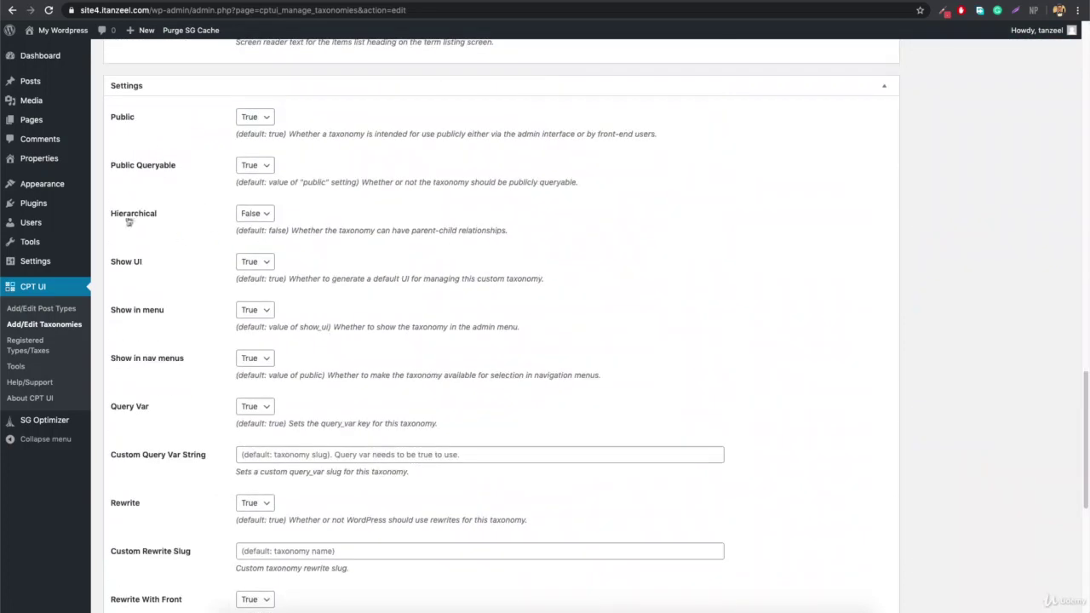
{"action": "left_click", "coordinate": [253, 213]}
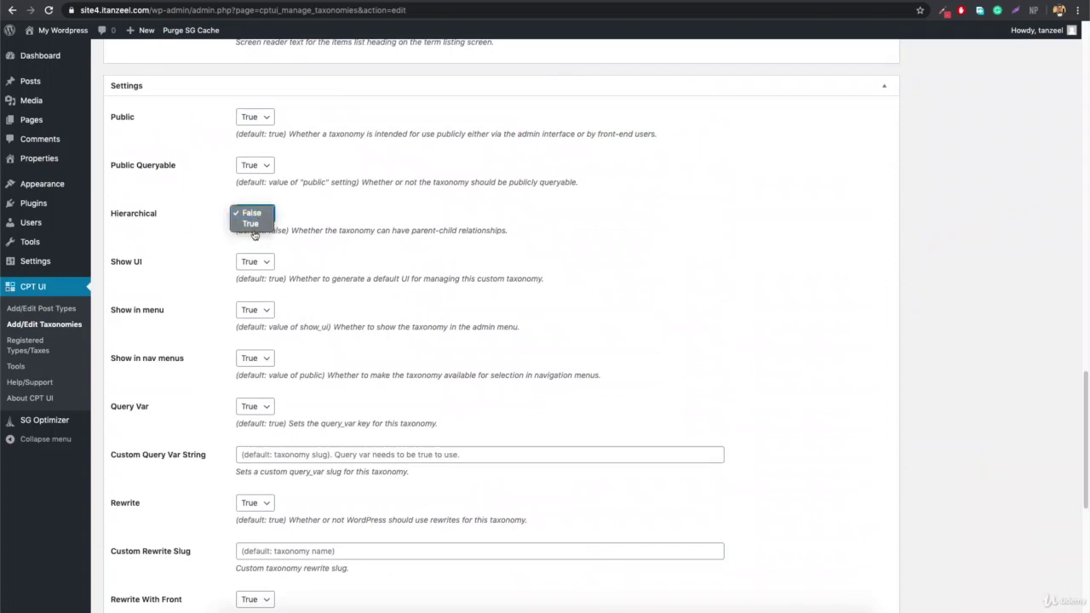
{"action": "left_click", "coordinate": [251, 224]}
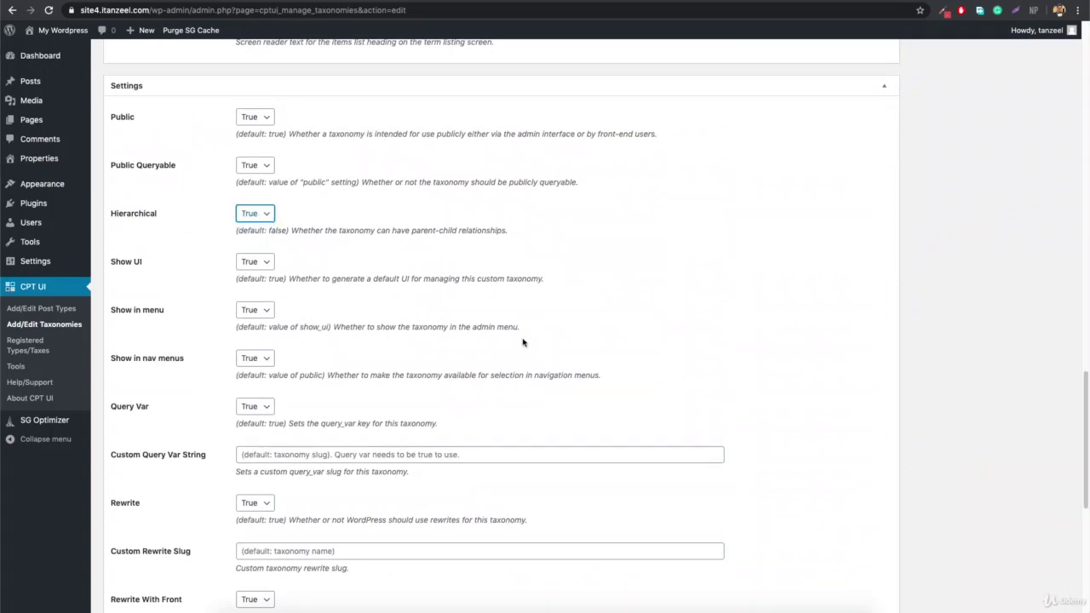
{"action": "scroll", "coordinate": [522, 342], "scroll_direction": "down", "scroll_amount": 5}
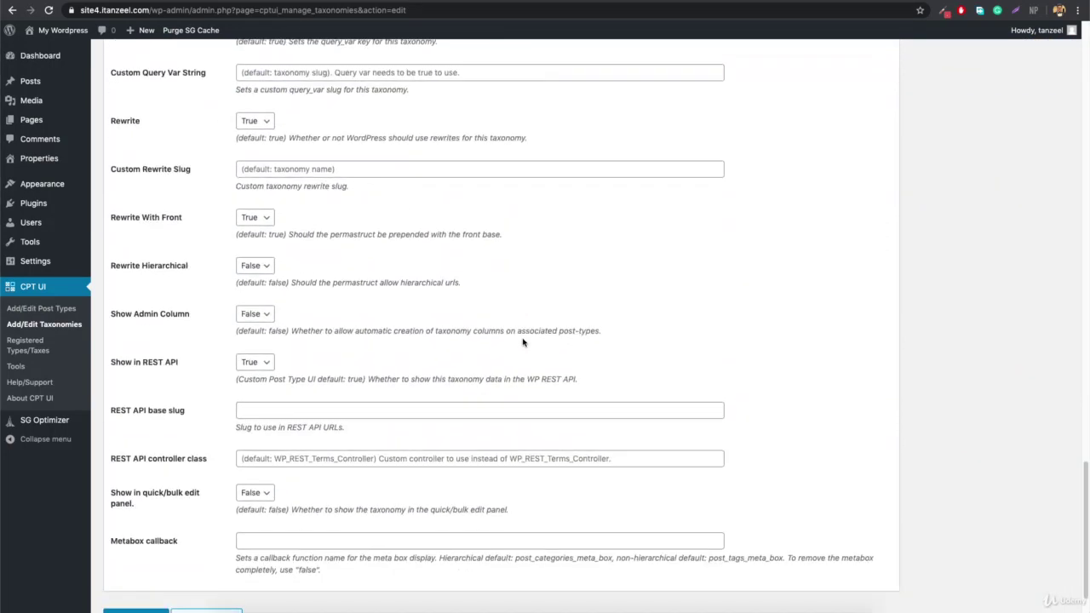
{"action": "scroll", "coordinate": [523, 342], "scroll_direction": "down", "scroll_amount": 1}
{"action": "left_click", "coordinate": [132, 557]}
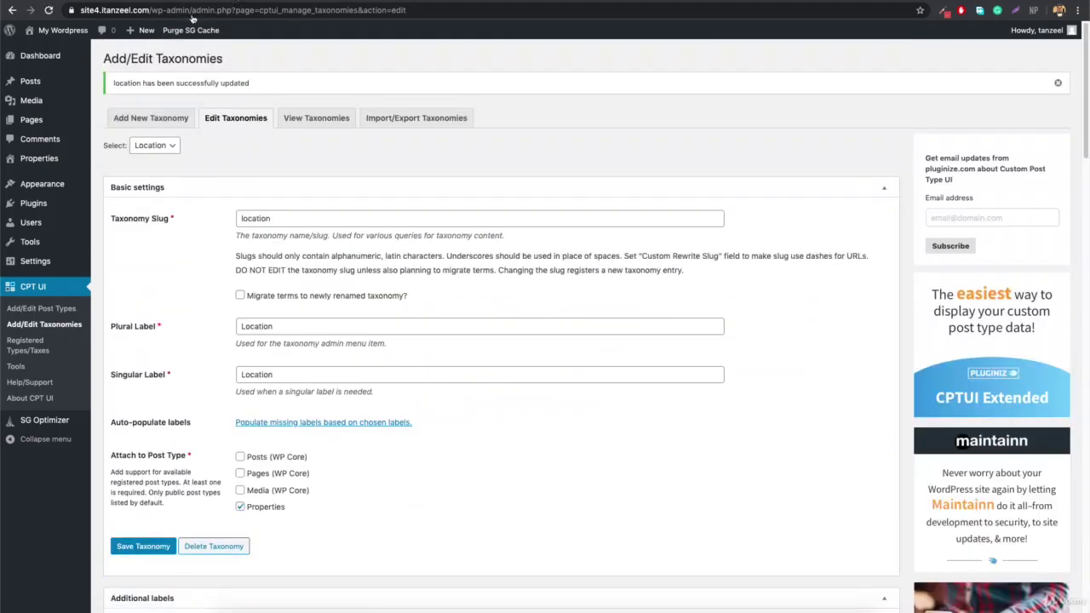
Open the editor for a new property and check its Location section
{"action": "mouse_move", "coordinate": [49, 158]}
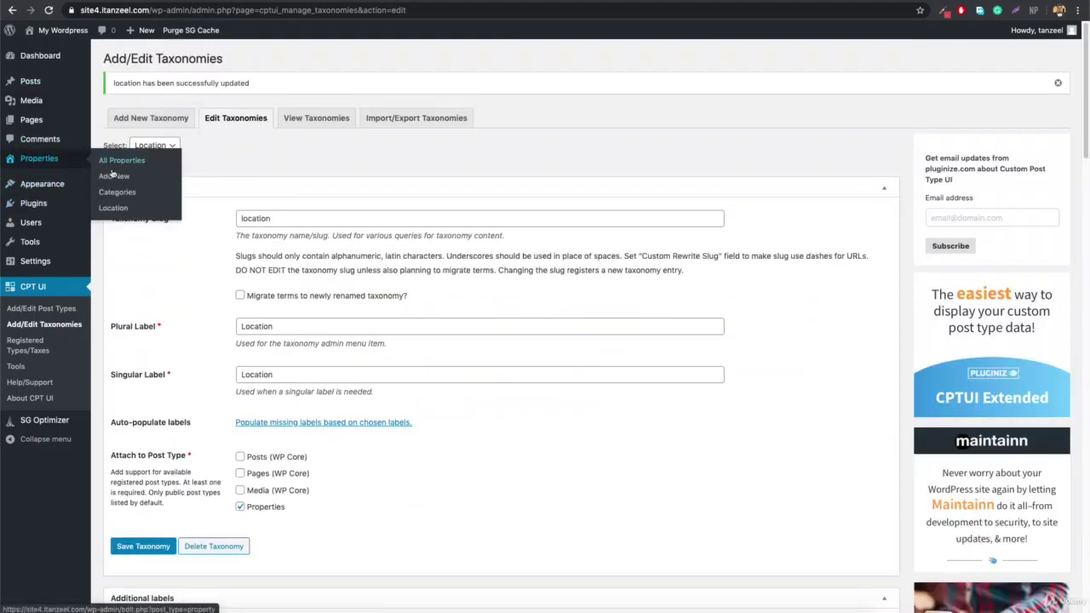
{"action": "left_click", "coordinate": [114, 175]}
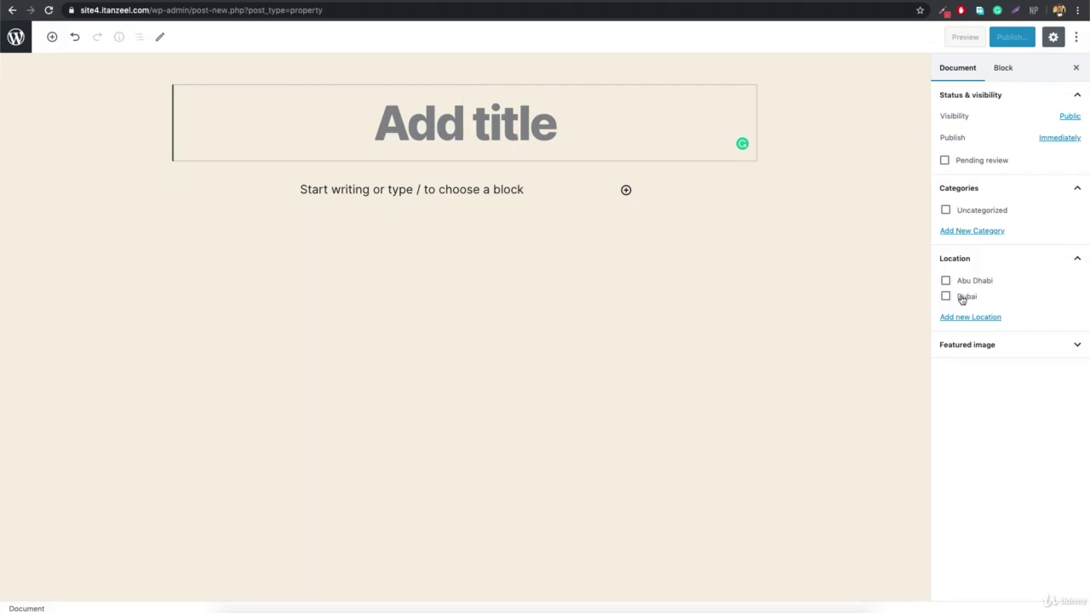
Add a new property location named Deira Dubai with Dubai as its parent location
{"action": "left_click", "coordinate": [12, 10]}
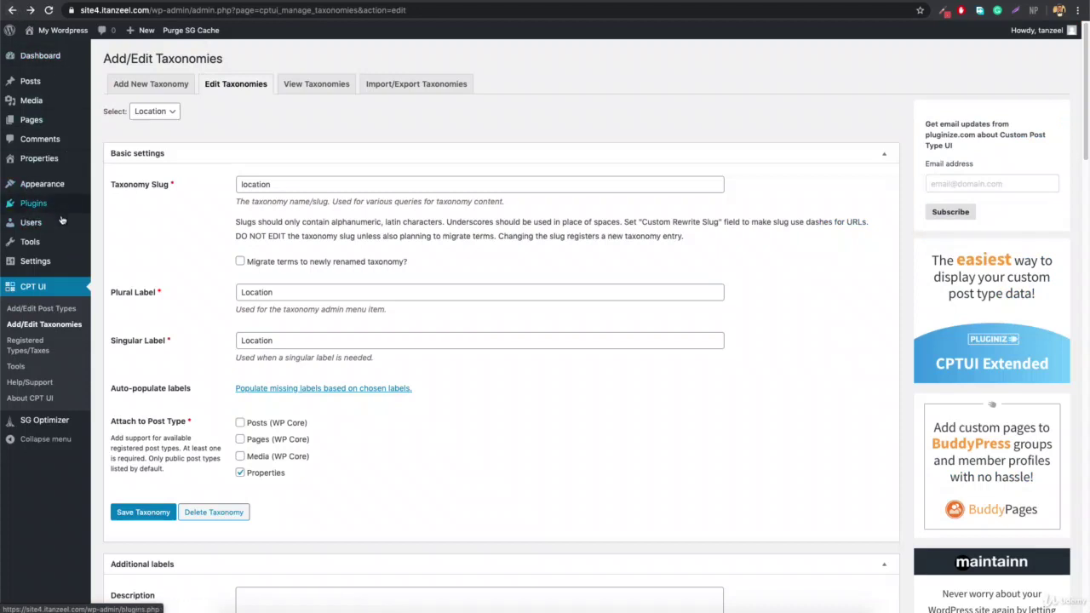
{"action": "mouse_move", "coordinate": [51, 158]}
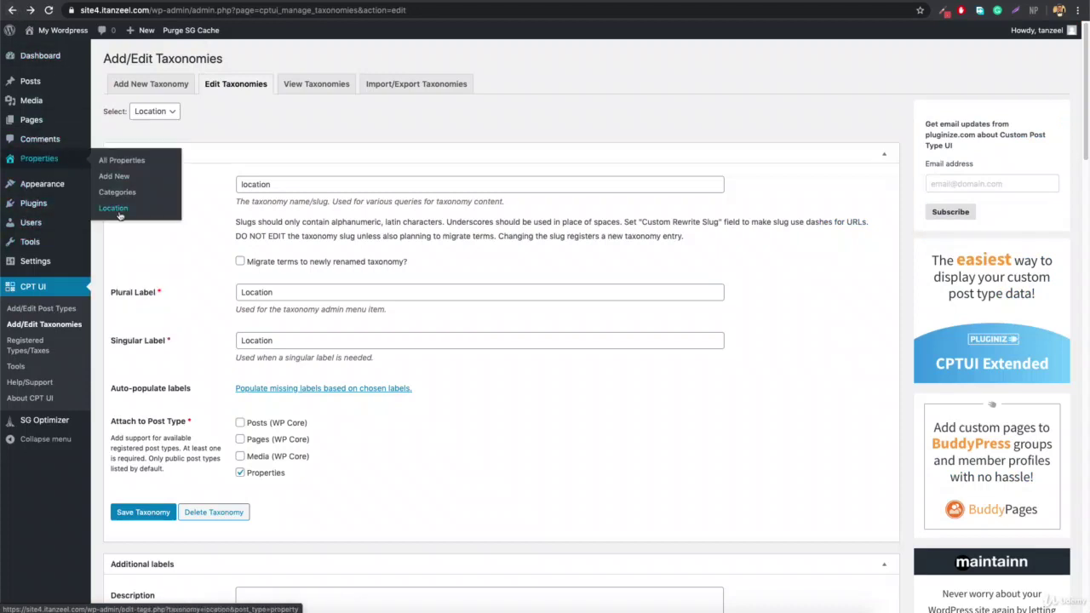
{"action": "left_click", "coordinate": [115, 210]}
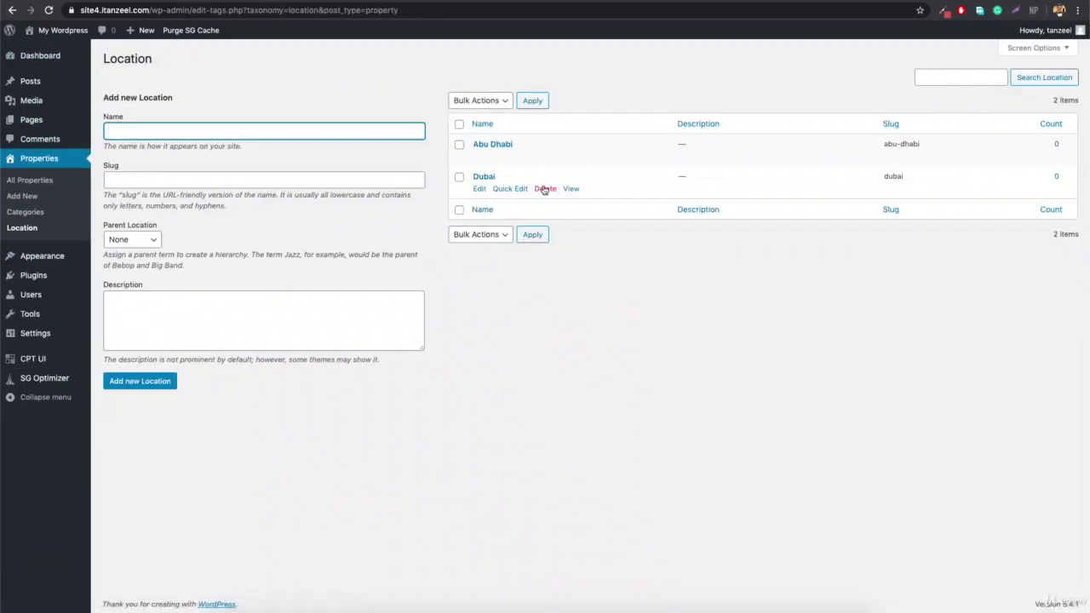
{"action": "left_click", "coordinate": [141, 241]}
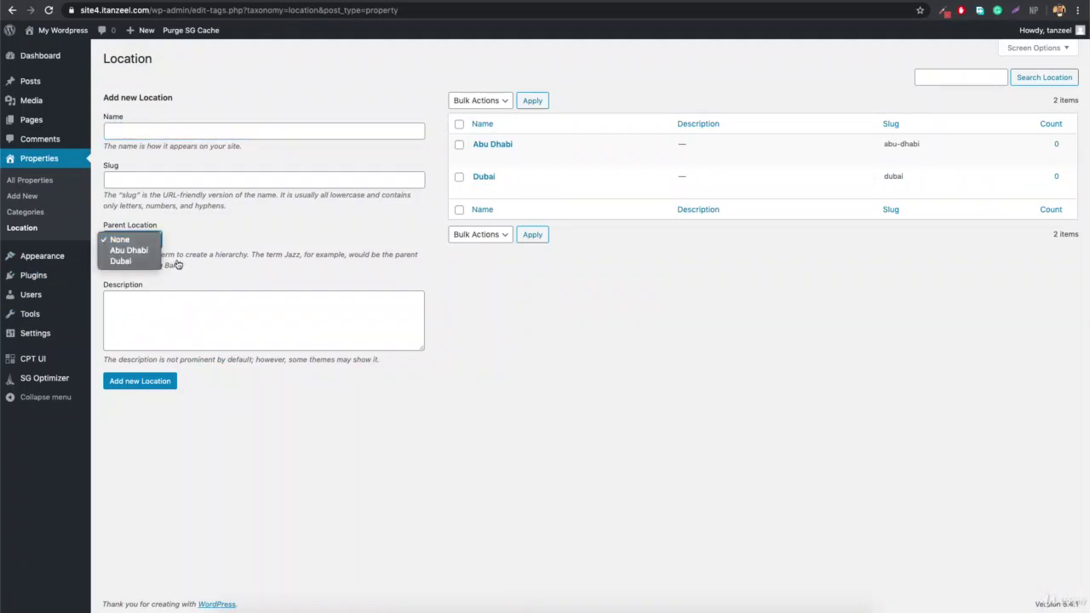
{"action": "left_click", "coordinate": [143, 260]}
{"action": "left_click", "coordinate": [197, 130]}
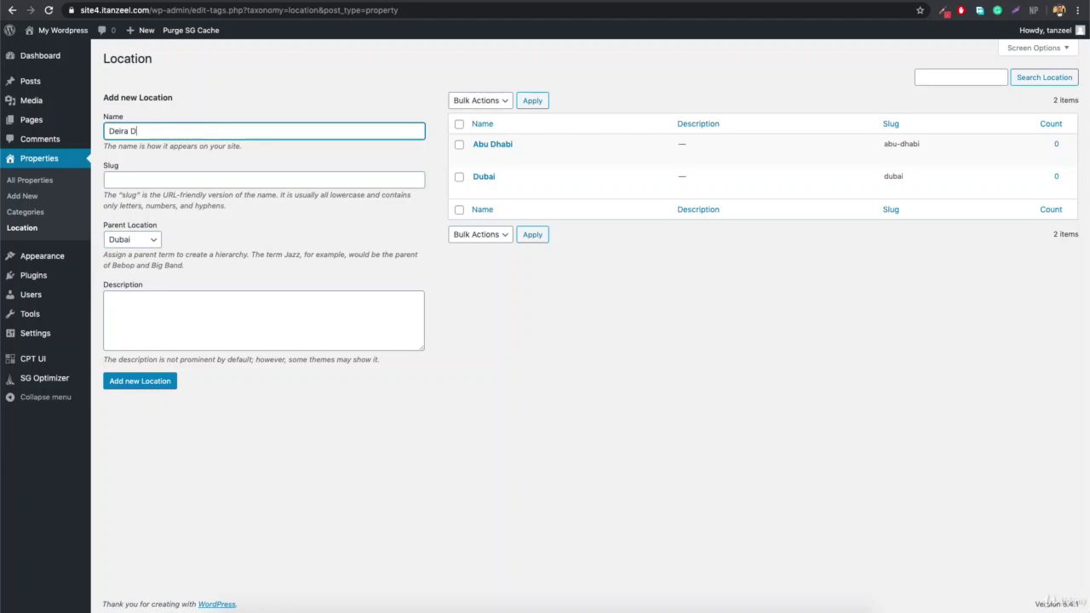
{"action": "left_click", "coordinate": [137, 381]}
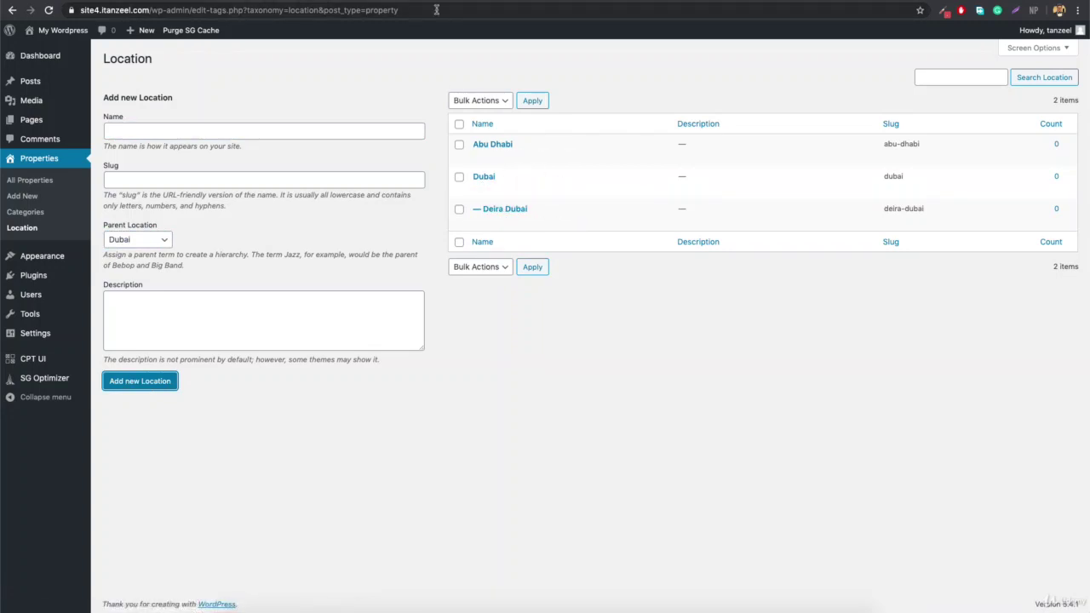
View the site3.itanzeel.com store home page in a new tab and return to the property locations list
{"action": "key", "text": "super+t"}
{"action": "type", "text": "site3"}
{"action": "key", "text": "Return"}
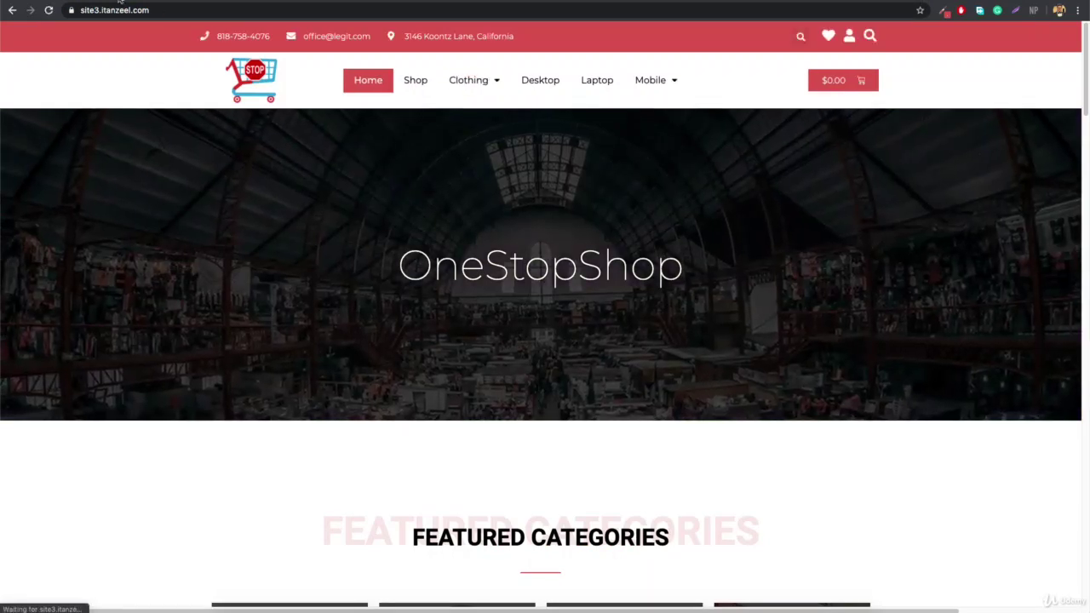
{"action": "key", "text": "ctrl+shift+Tab"}
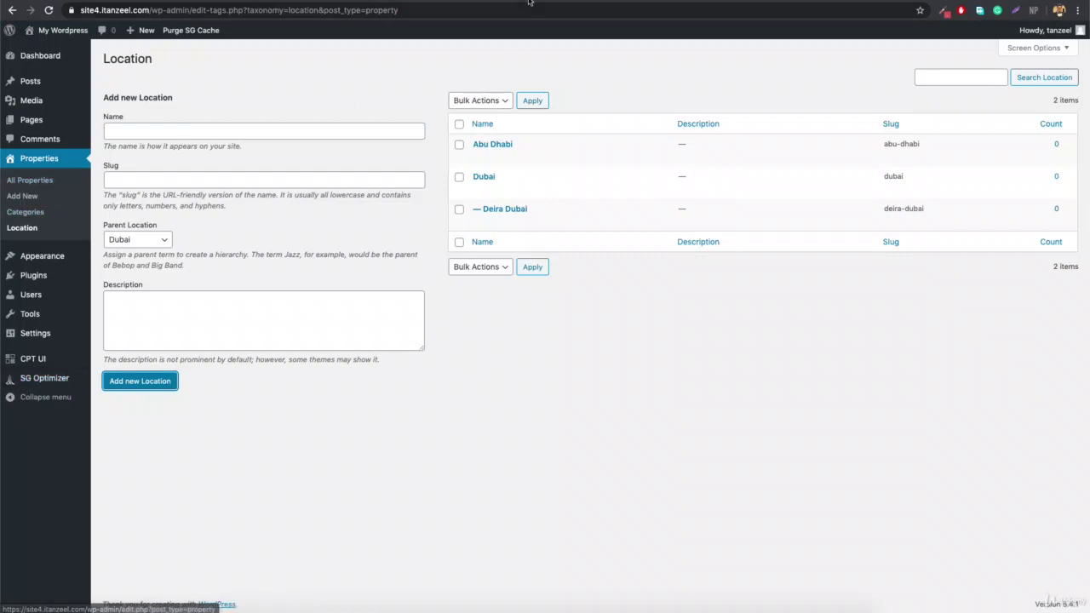
{"action": "key", "text": "ctrl+Tab"}
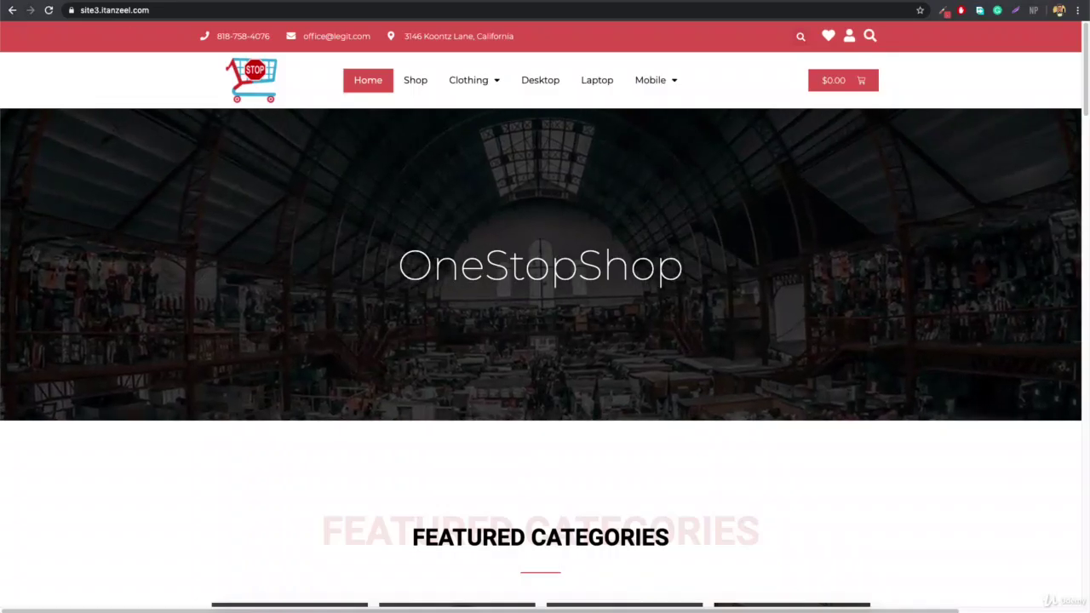
{"action": "key", "text": "ctrl+Tab"}
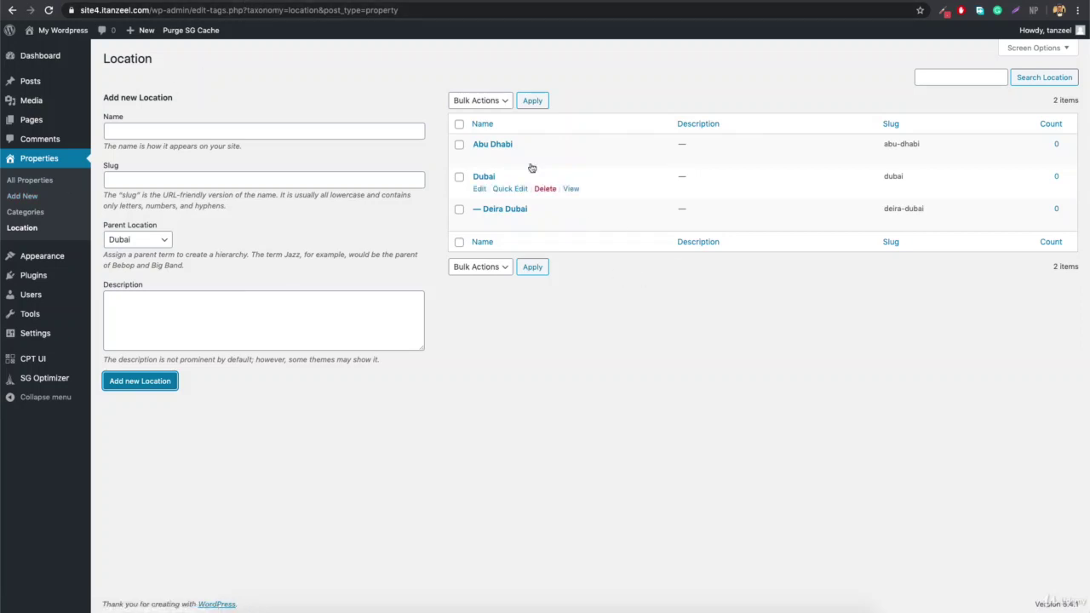
Assign the Burj Khalifa Top floor property to the Dubai location and update it
{"action": "left_click", "coordinate": [31, 181]}
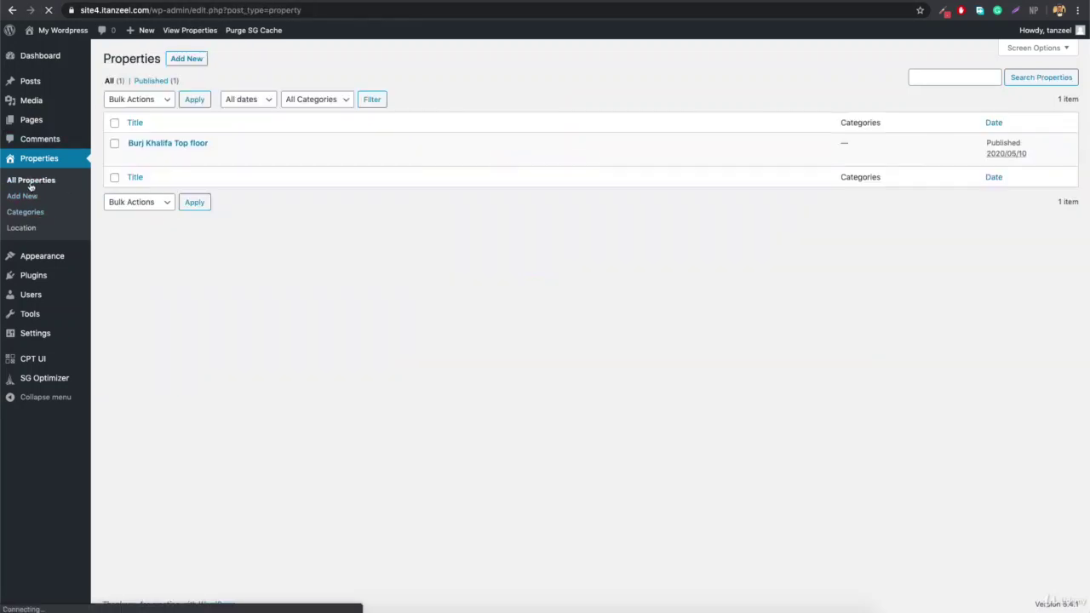
{"action": "left_click", "coordinate": [134, 157]}
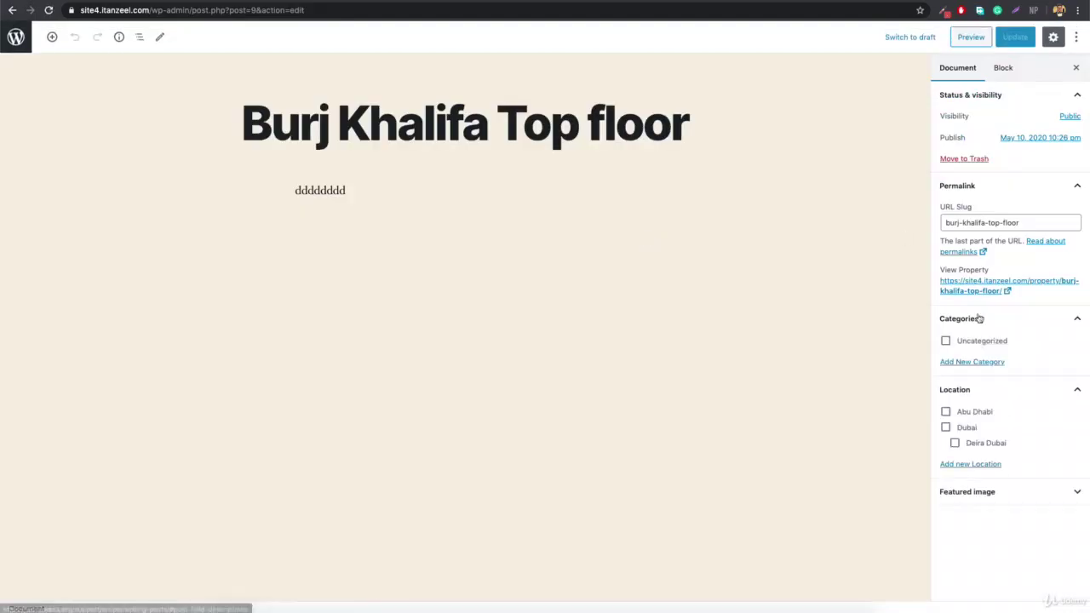
{"action": "left_click", "coordinate": [959, 429]}
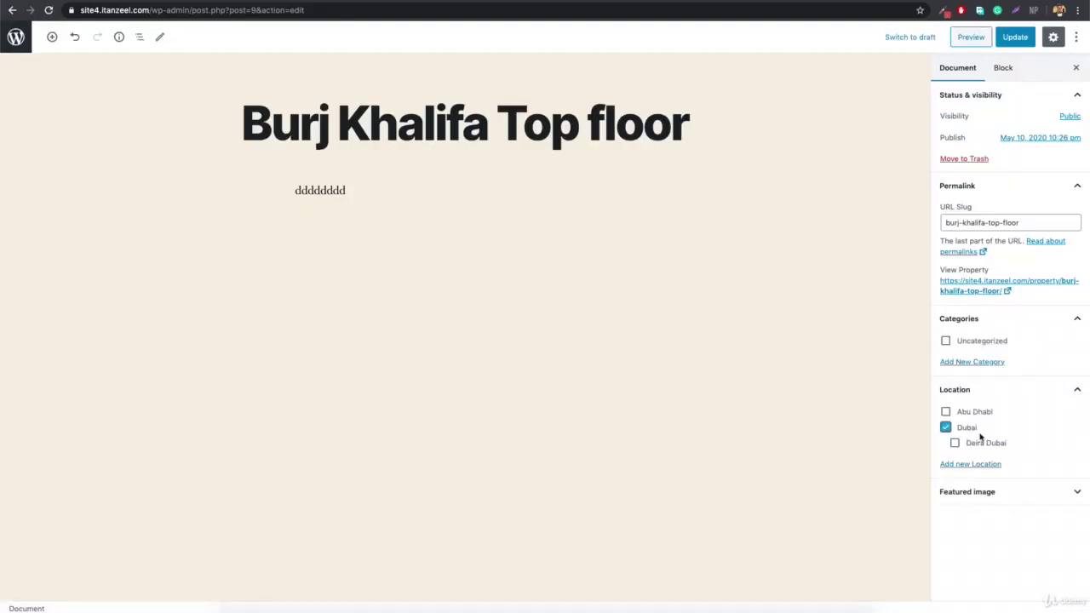
{"action": "left_click", "coordinate": [1017, 37]}
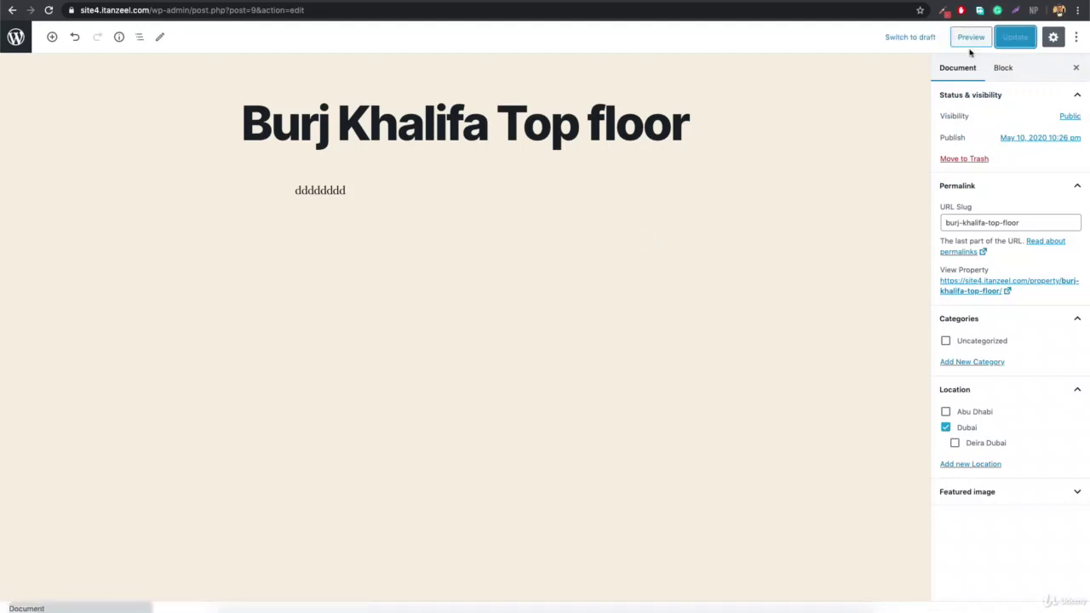
Open the property Location list and examine its parent and child locations and their counts
{"action": "left_click", "coordinate": [12, 11]}
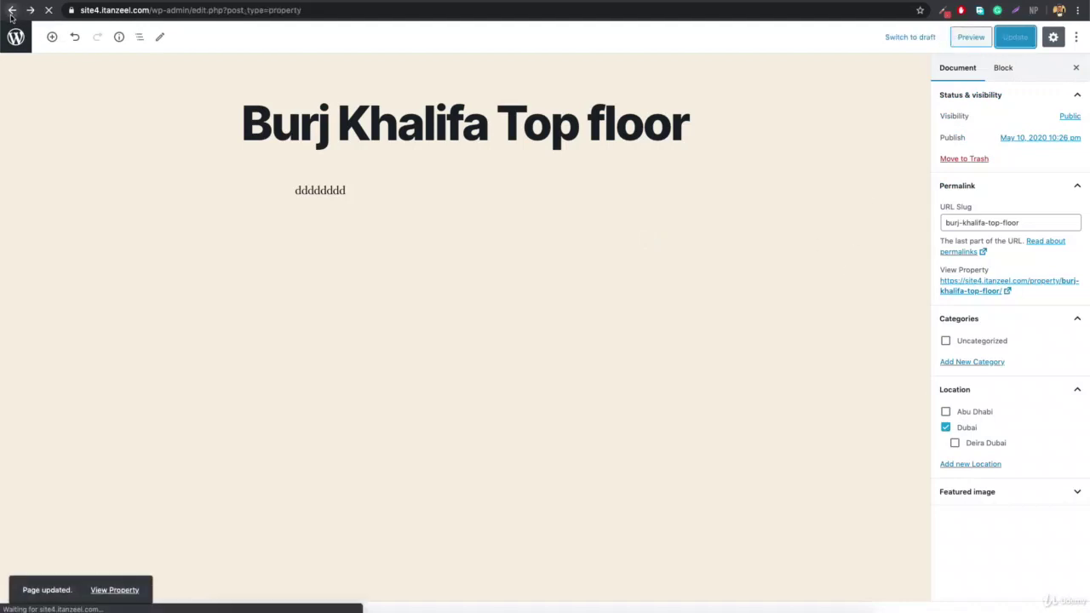
{"action": "left_click", "coordinate": [20, 228]}
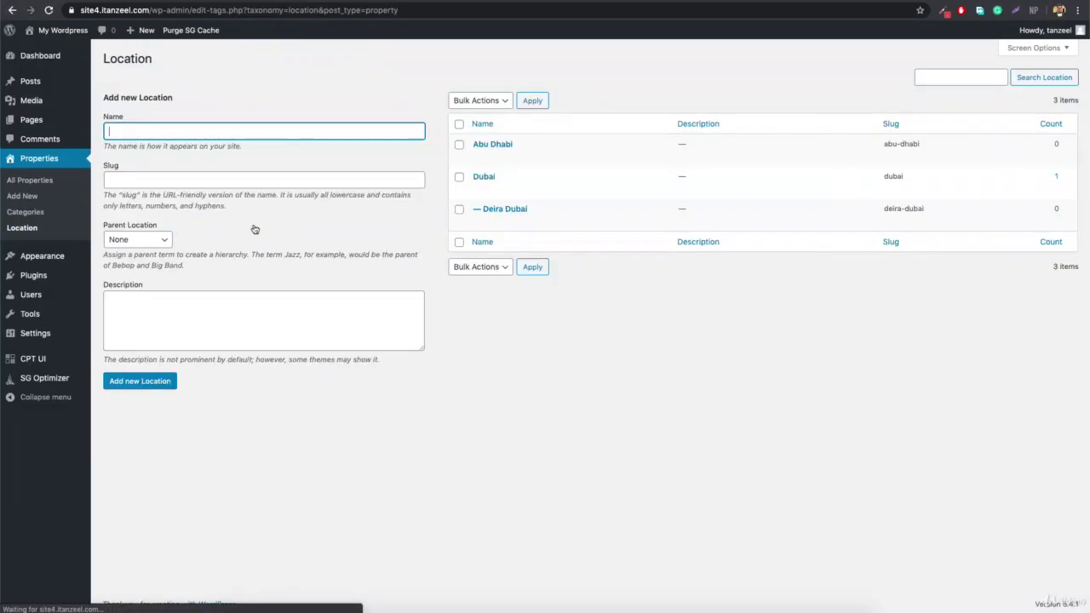
{"action": "left_click", "coordinate": [570, 189]}
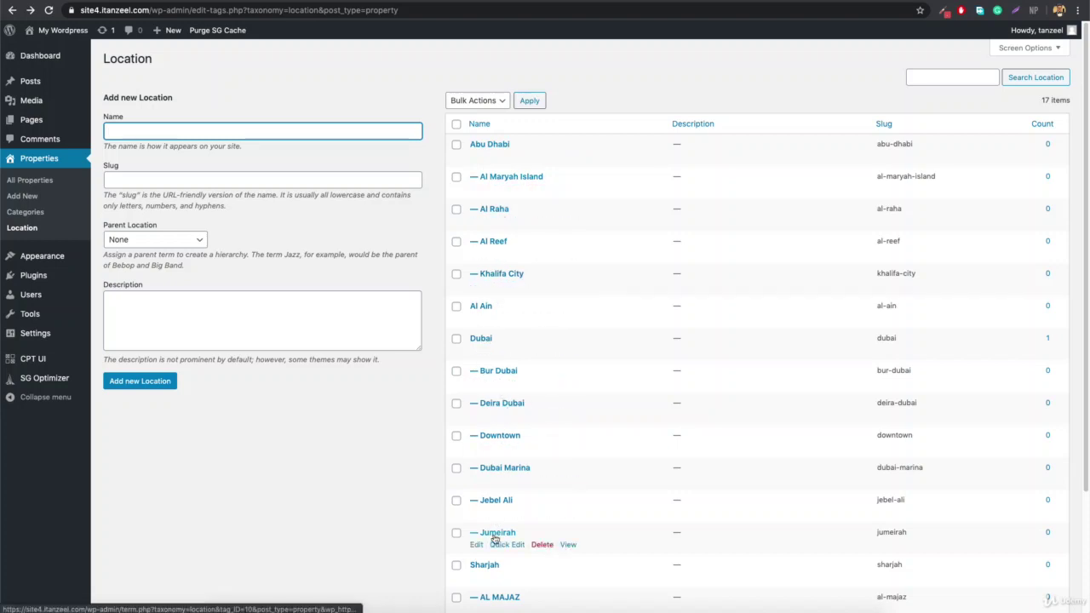
{"action": "scroll", "coordinate": [495, 539], "scroll_direction": "down", "scroll_amount": 3}
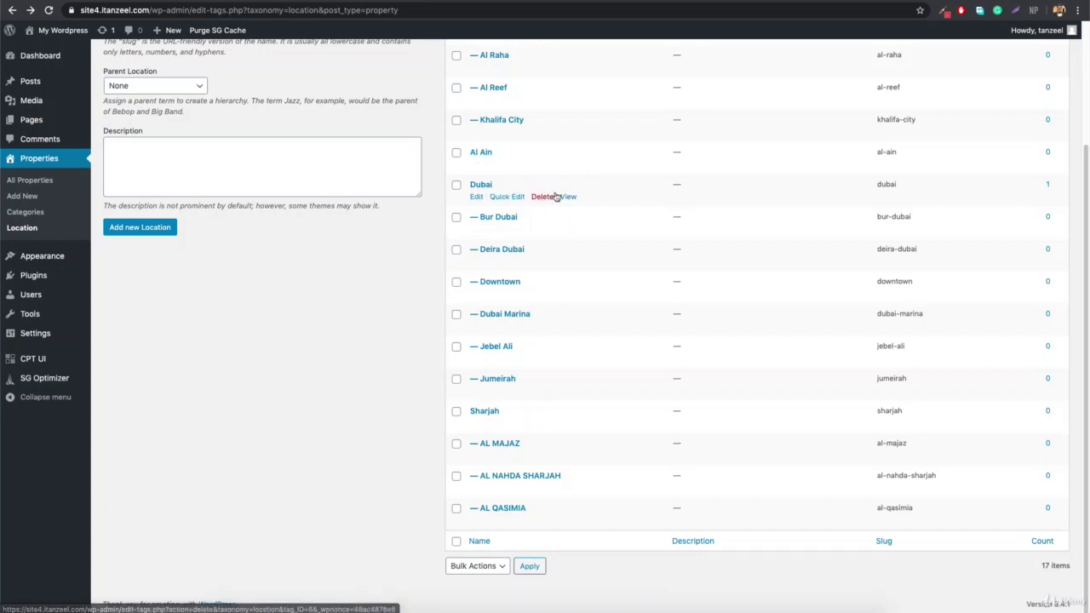
{"action": "scroll", "coordinate": [211, 269], "scroll_direction": "up", "scroll_amount": 2}
{"action": "scroll", "coordinate": [211, 270], "scroll_direction": "up", "scroll_amount": 1}
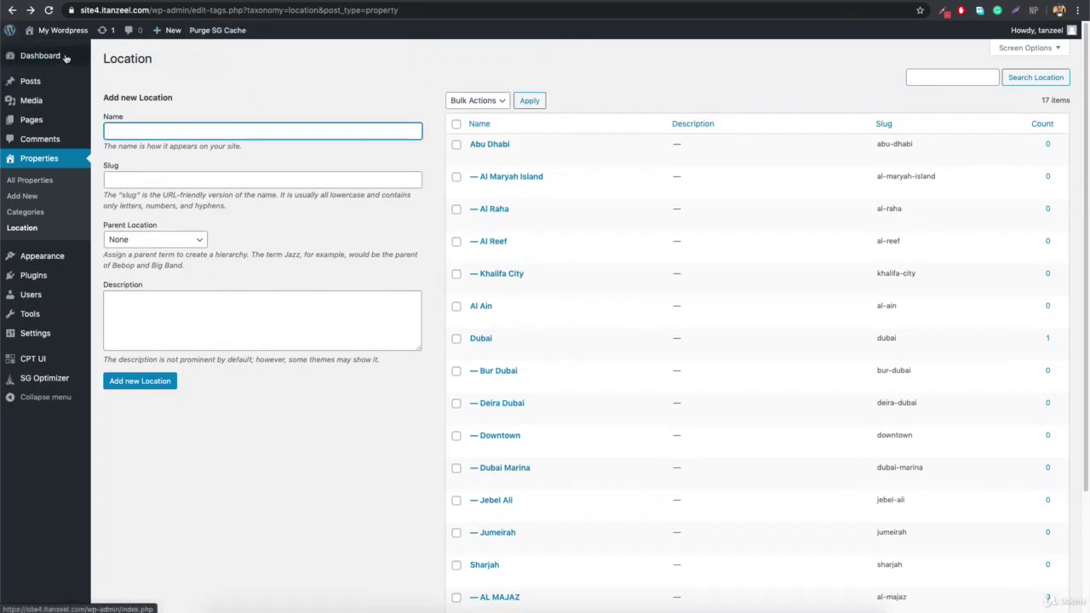
{"action": "mouse_move", "coordinate": [65, 57]}
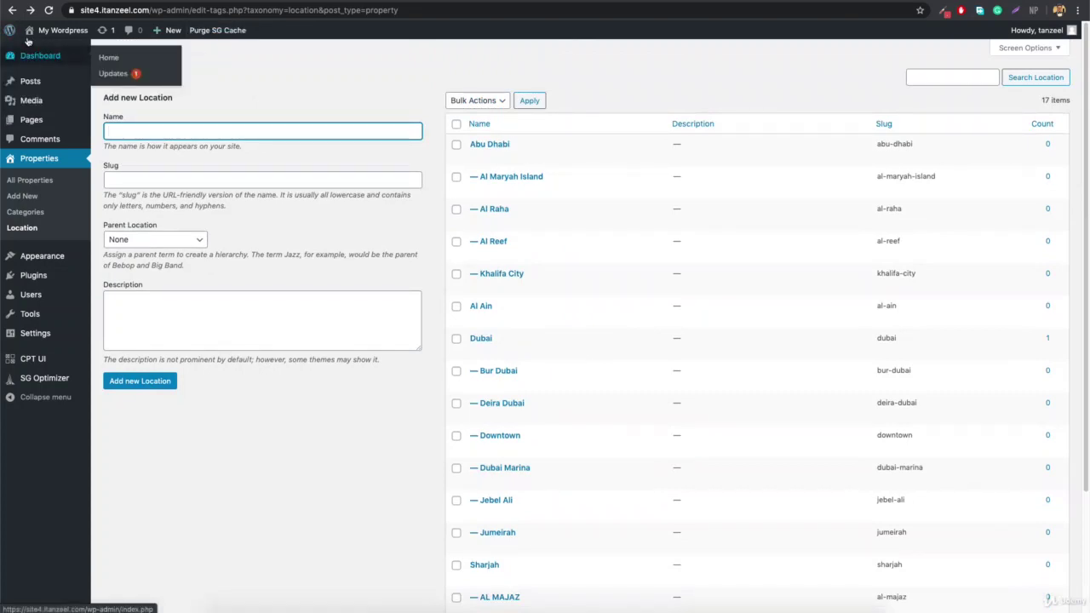
{"action": "mouse_move", "coordinate": [53, 32]}
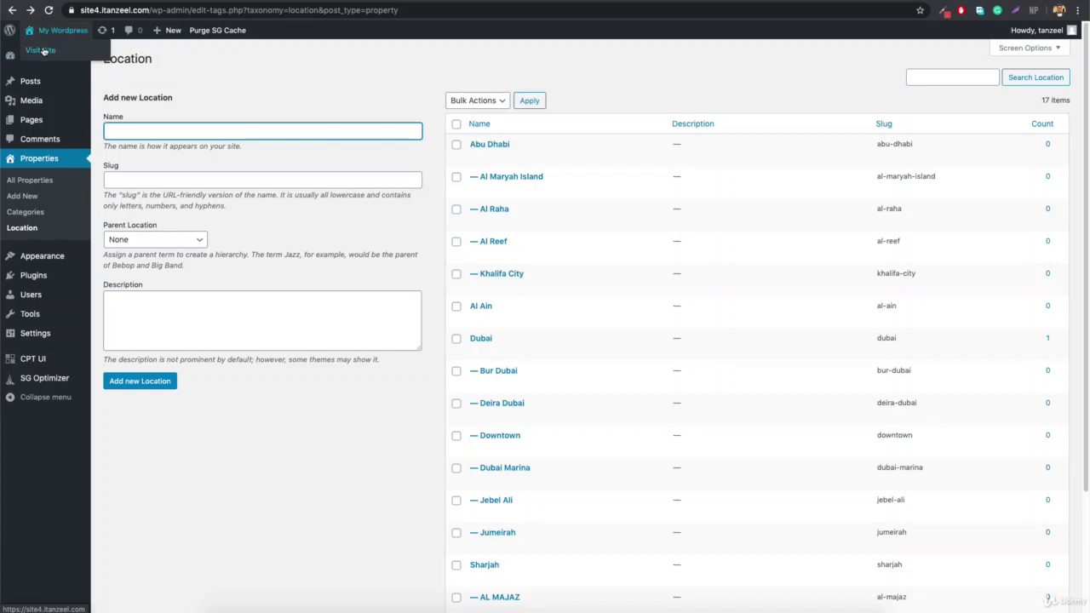
Open the Burj Khalifa Top floor property for editing and examine its available categories and locations
{"action": "left_click", "coordinate": [39, 181]}
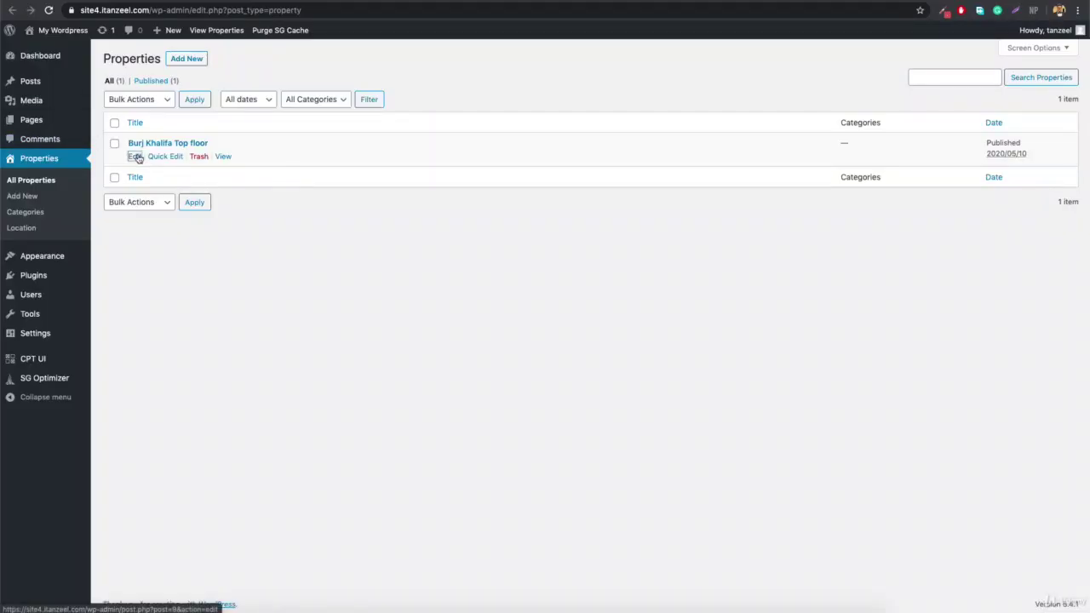
{"action": "left_click", "coordinate": [135, 156]}
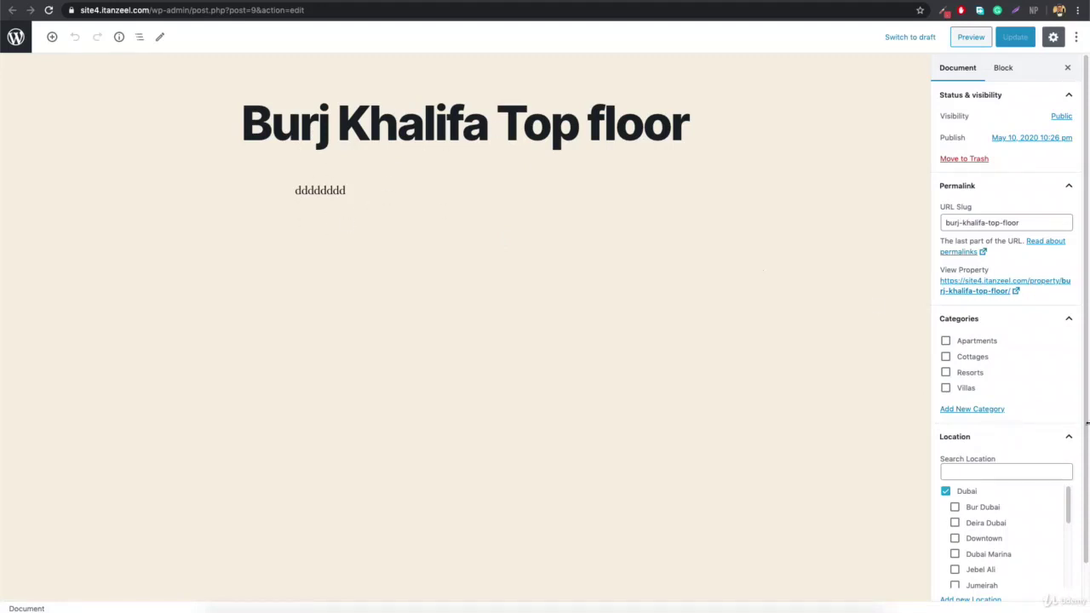
{"action": "scroll", "coordinate": [1023, 357], "scroll_direction": "down", "scroll_amount": 1}
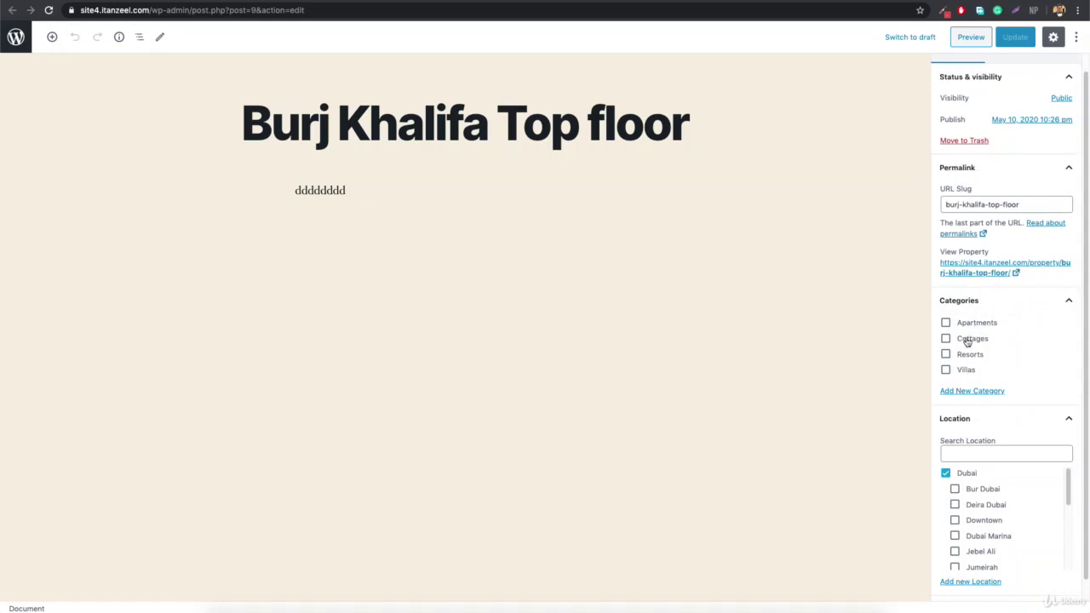
{"action": "scroll", "coordinate": [1009, 392], "scroll_direction": "down", "scroll_amount": 1}
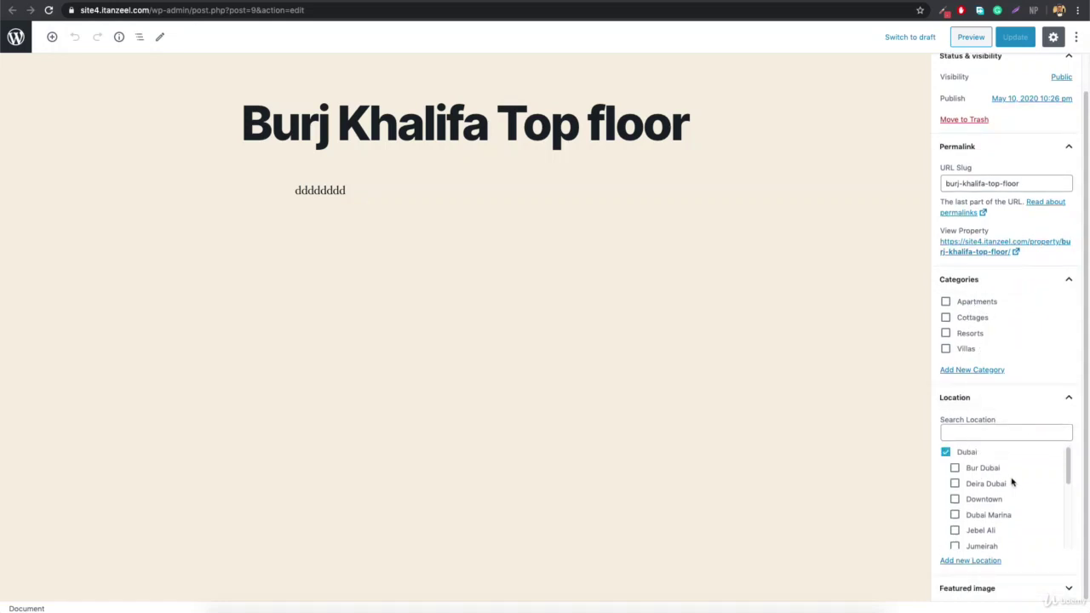
{"action": "scroll", "coordinate": [1009, 499], "scroll_direction": "up", "scroll_amount": 1}
{"action": "scroll", "coordinate": [1008, 499], "scroll_direction": "down", "scroll_amount": 1}
{"action": "scroll", "coordinate": [974, 480], "scroll_direction": "down", "scroll_amount": 5}
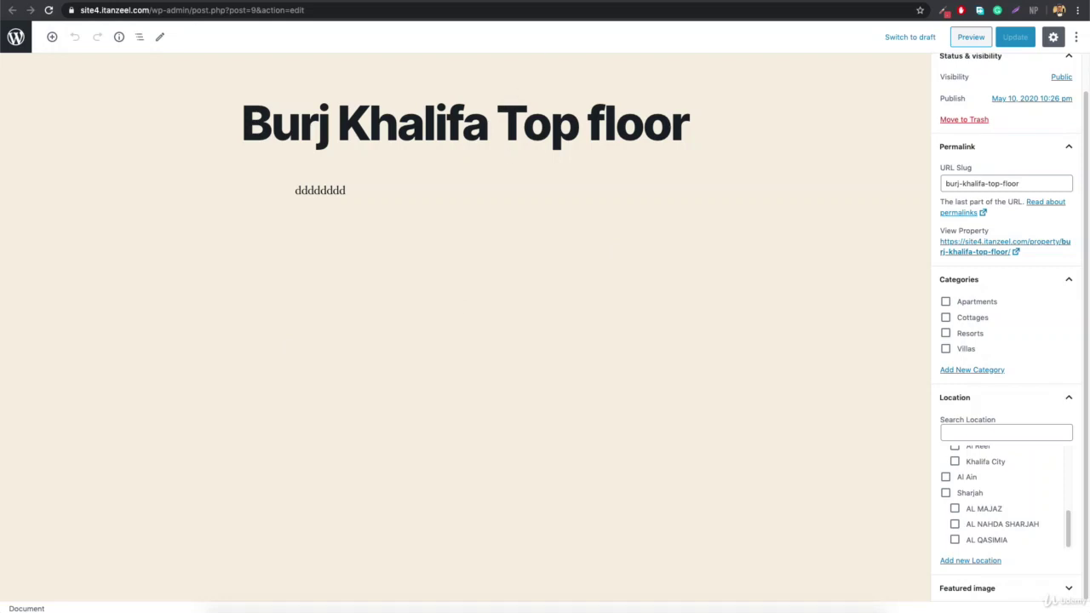
Open the HP OMEN Tower PC product for editing on site3.itanzeel.com in a new tab and examine its description, categories and tags
{"action": "key", "text": "ctrl+t"}
{"action": "type", "text": "site"}
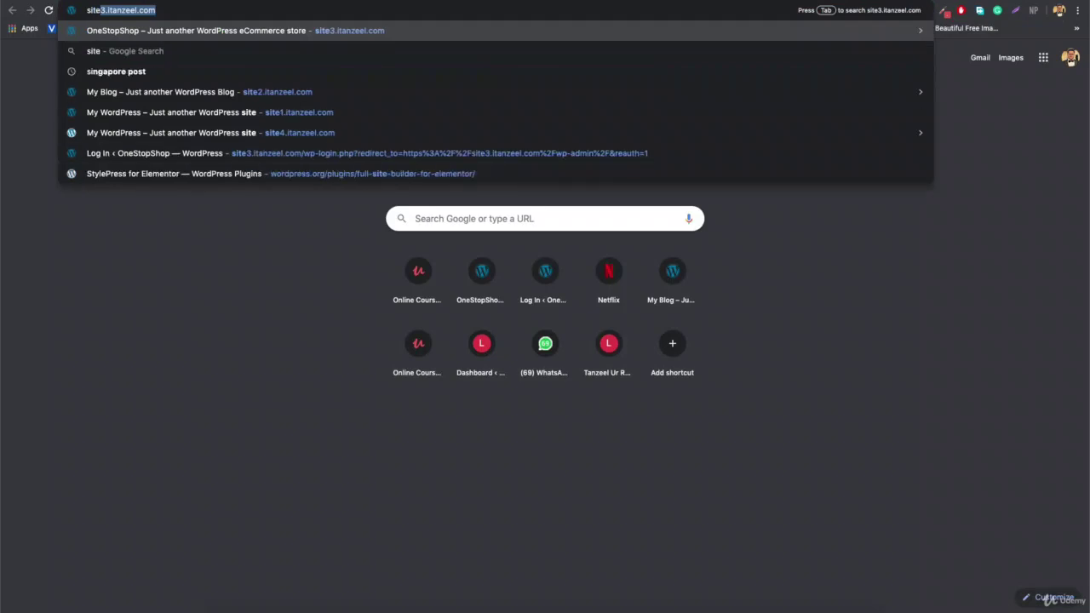
{"action": "key", "text": "Return"}
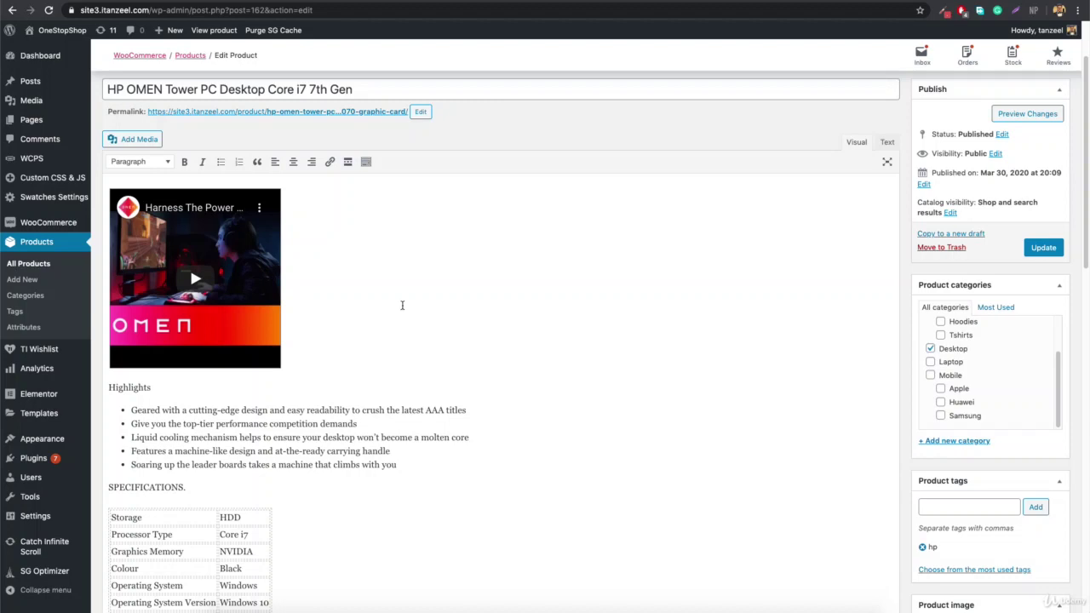
{"action": "scroll", "coordinate": [361, 346], "scroll_direction": "down", "scroll_amount": 7}
{"action": "scroll", "coordinate": [747, 323], "scroll_direction": "up", "scroll_amount": 5}
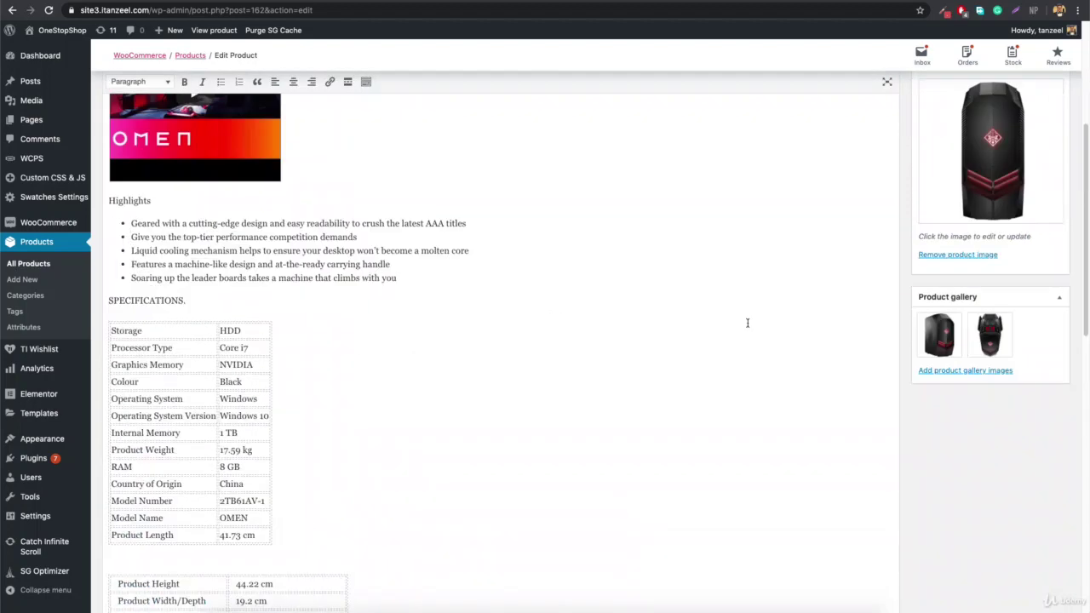
{"action": "scroll", "coordinate": [963, 335], "scroll_direction": "up", "scroll_amount": 5}
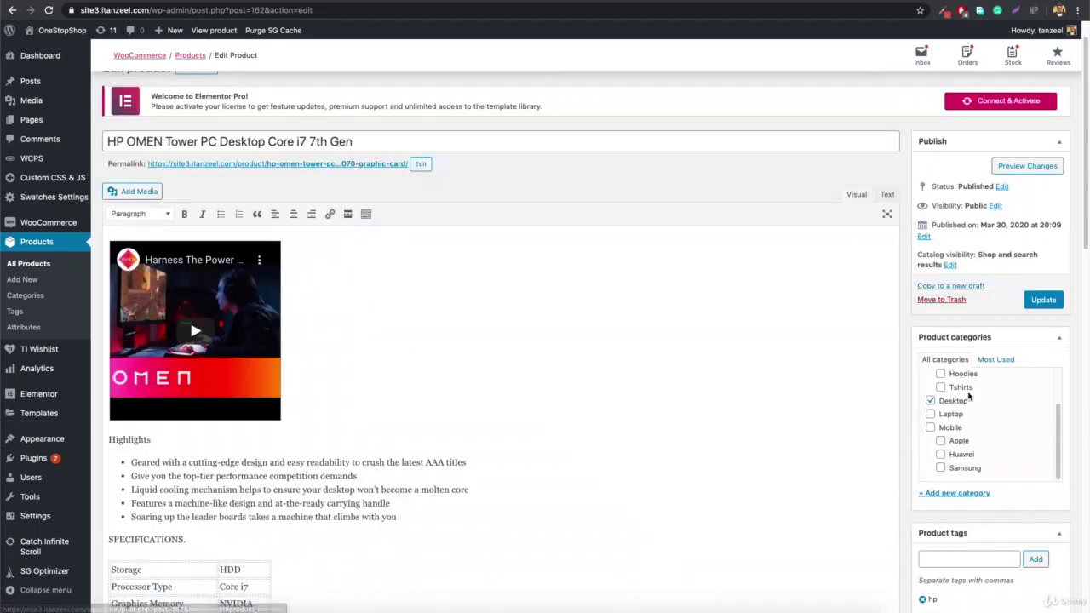
{"action": "scroll", "coordinate": [966, 393], "scroll_direction": "down", "scroll_amount": 1}
{"action": "scroll", "coordinate": [982, 422], "scroll_direction": "down", "scroll_amount": 2}
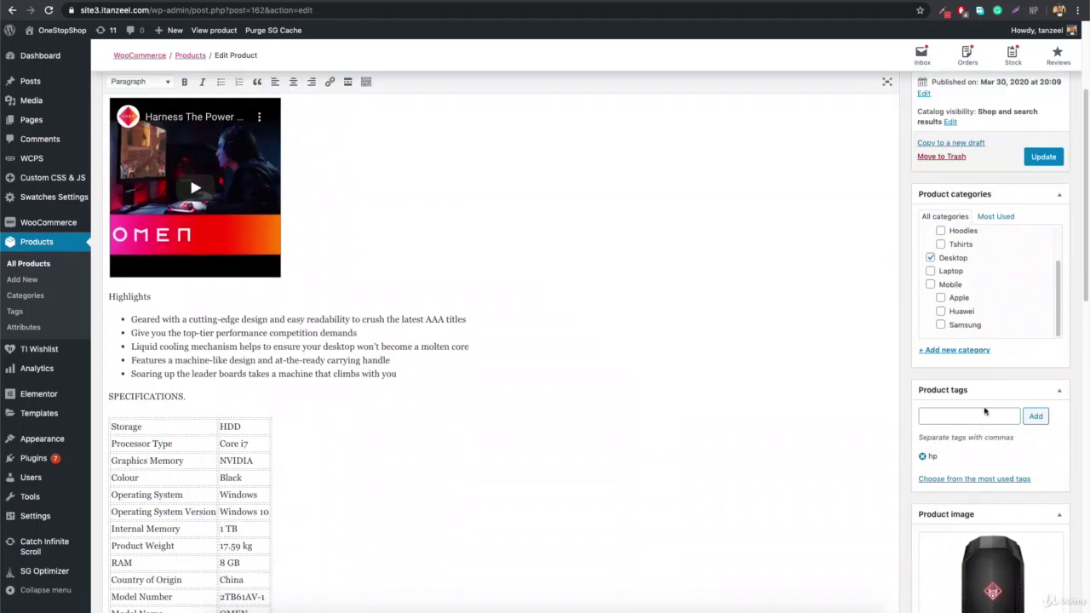
Examine the HP OMEN product's general data and attributes, and open its permalink in a new tab
{"action": "scroll", "coordinate": [570, 341], "scroll_direction": "down", "scroll_amount": 15}
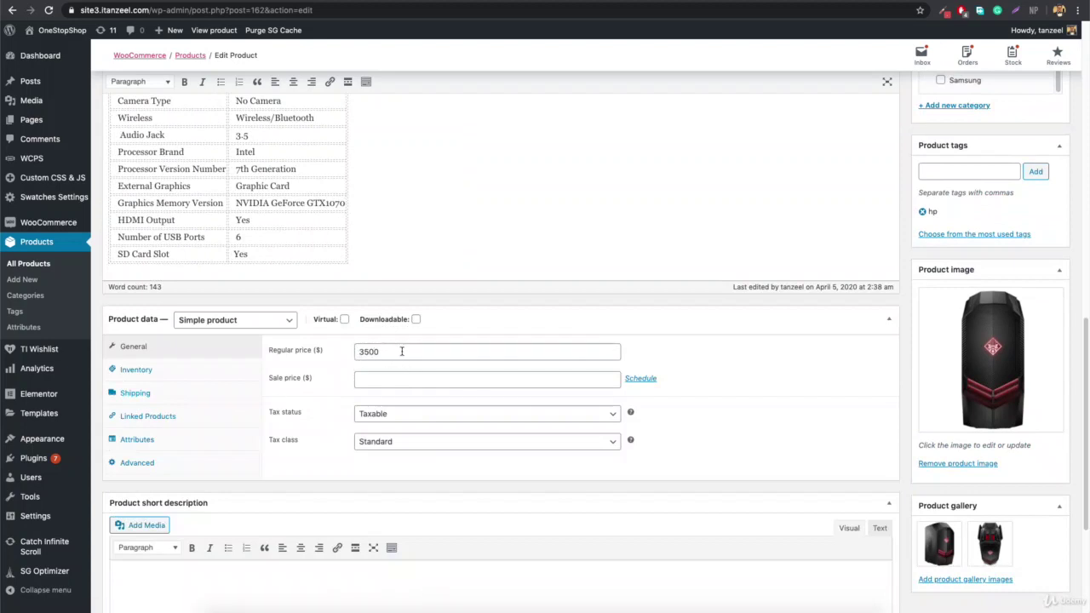
{"action": "left_click", "coordinate": [164, 444]}
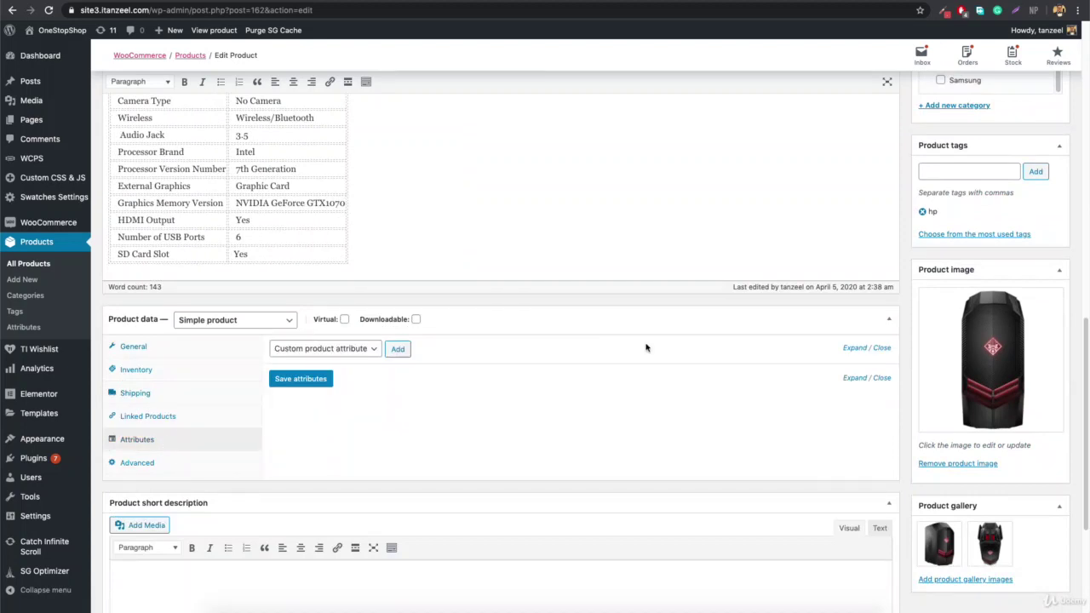
{"action": "scroll", "coordinate": [644, 345], "scroll_direction": "down", "scroll_amount": 5}
{"action": "scroll", "coordinate": [284, 369], "scroll_direction": "up", "scroll_amount": 15}
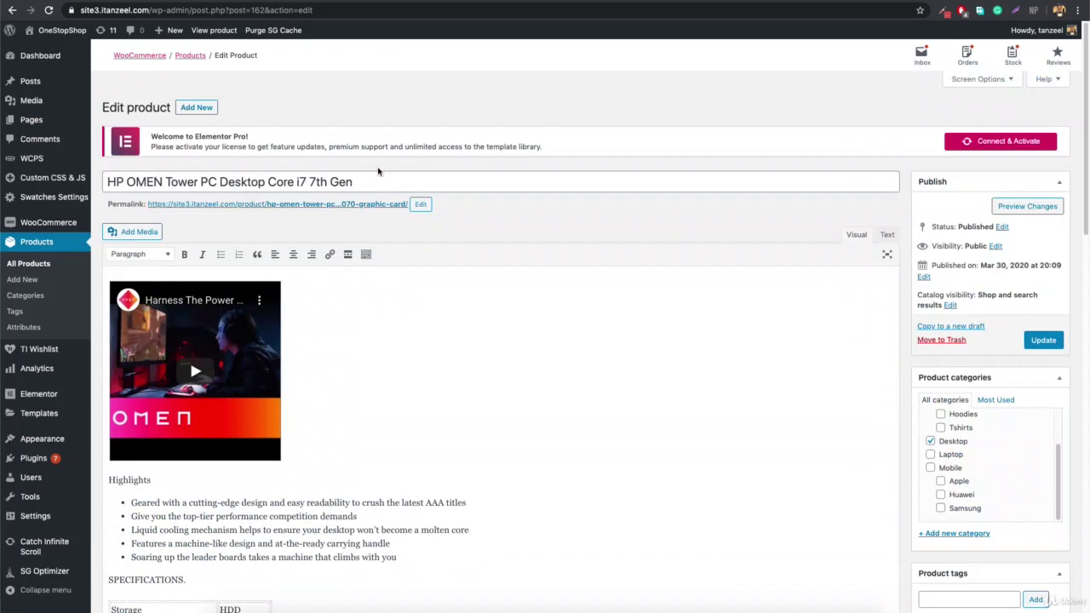
{"action": "right_click", "coordinate": [281, 205]}
{"action": "left_click", "coordinate": [366, 211]}
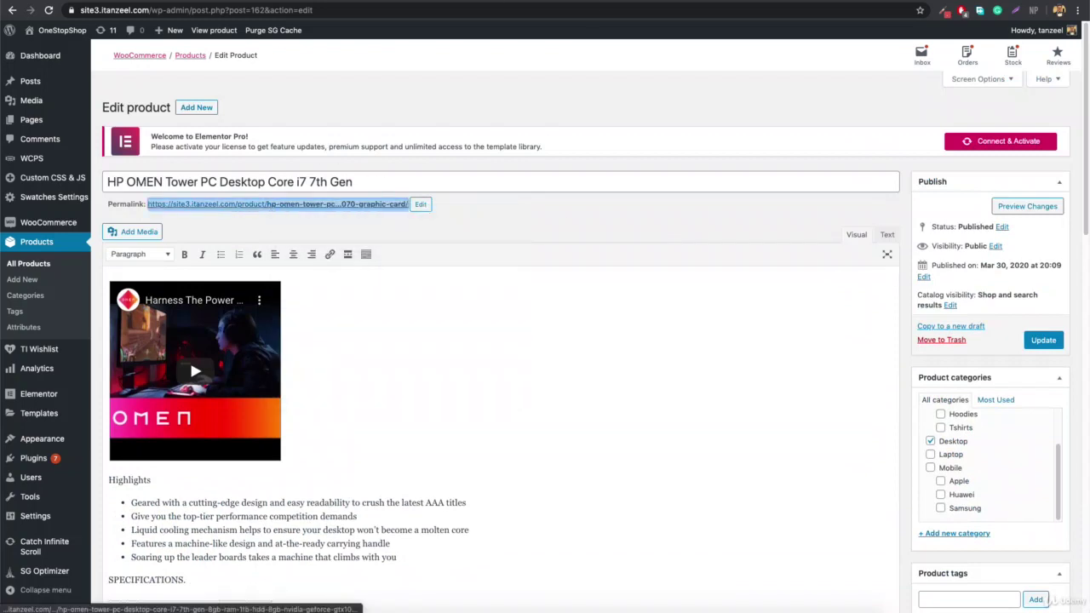
View the HP OMEN Tower PC's live product page and examine the product's general price and tax fields in its editor
{"action": "left_click", "coordinate": [366, 205]}
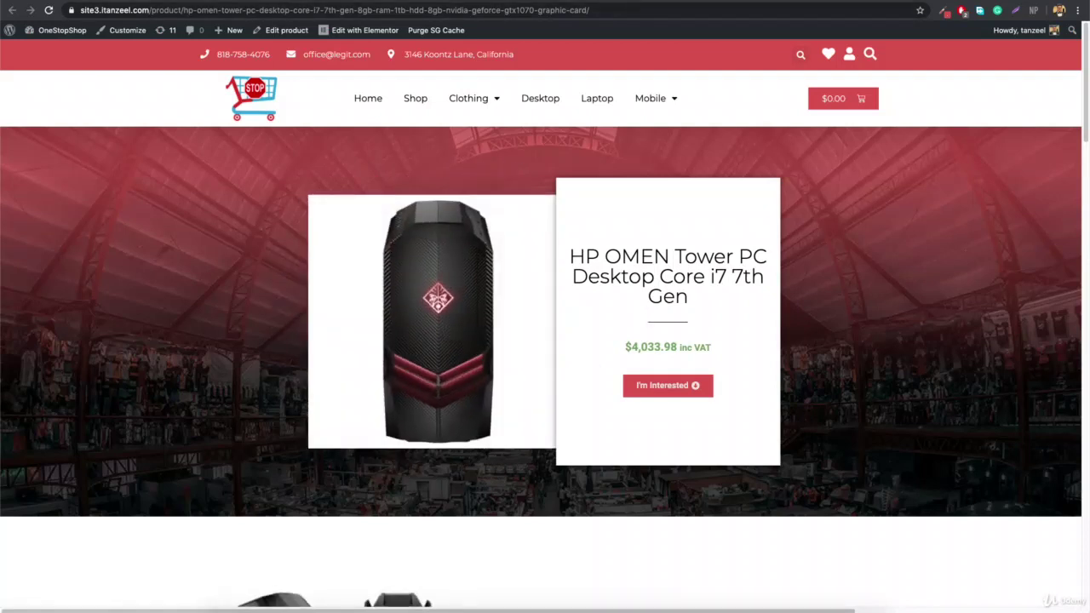
{"action": "key", "text": "alt+Left"}
{"action": "scroll", "coordinate": [648, 358], "scroll_direction": "down", "scroll_amount": 15}
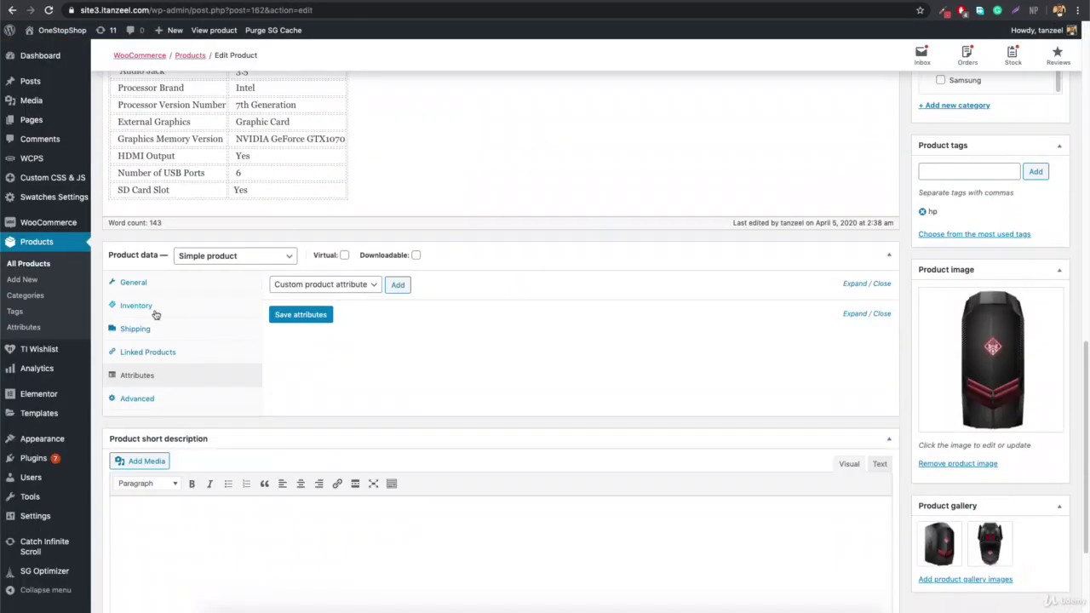
{"action": "left_click", "coordinate": [146, 287]}
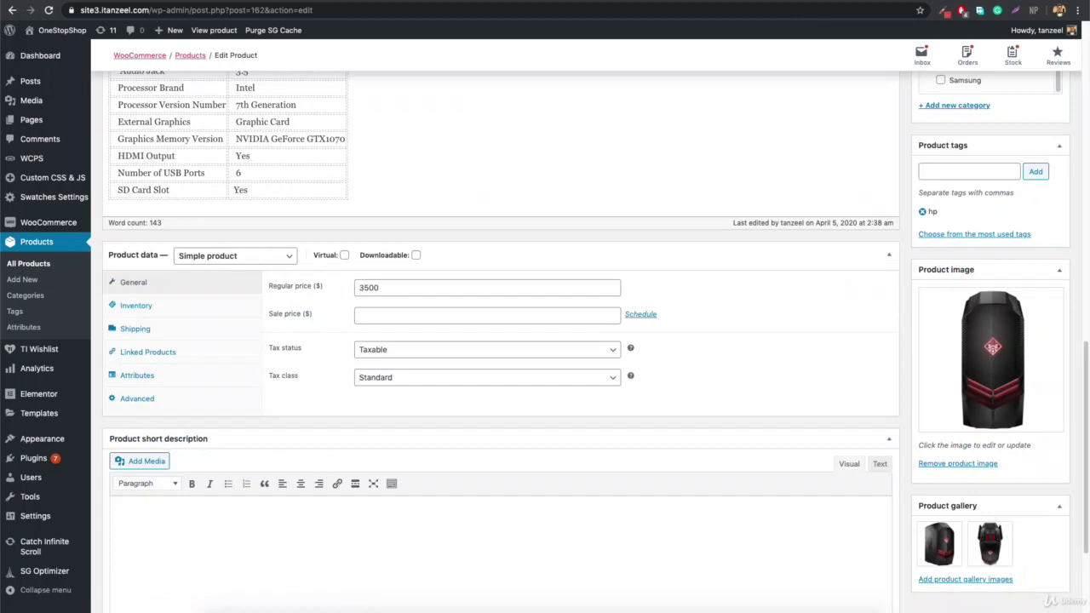
Examine the description, specifications and related products on the HP OMEN Tower PC's live product page
{"action": "key", "text": "alt+Right"}
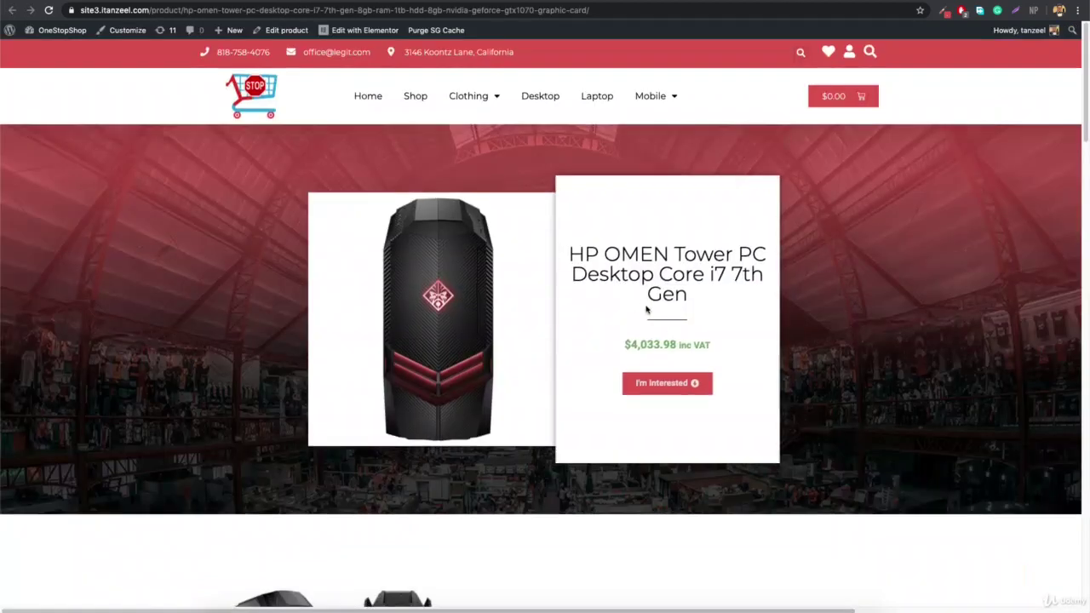
{"action": "scroll", "coordinate": [645, 310], "scroll_direction": "down", "scroll_amount": 5}
{"action": "scroll", "coordinate": [623, 305], "scroll_direction": "down", "scroll_amount": 4}
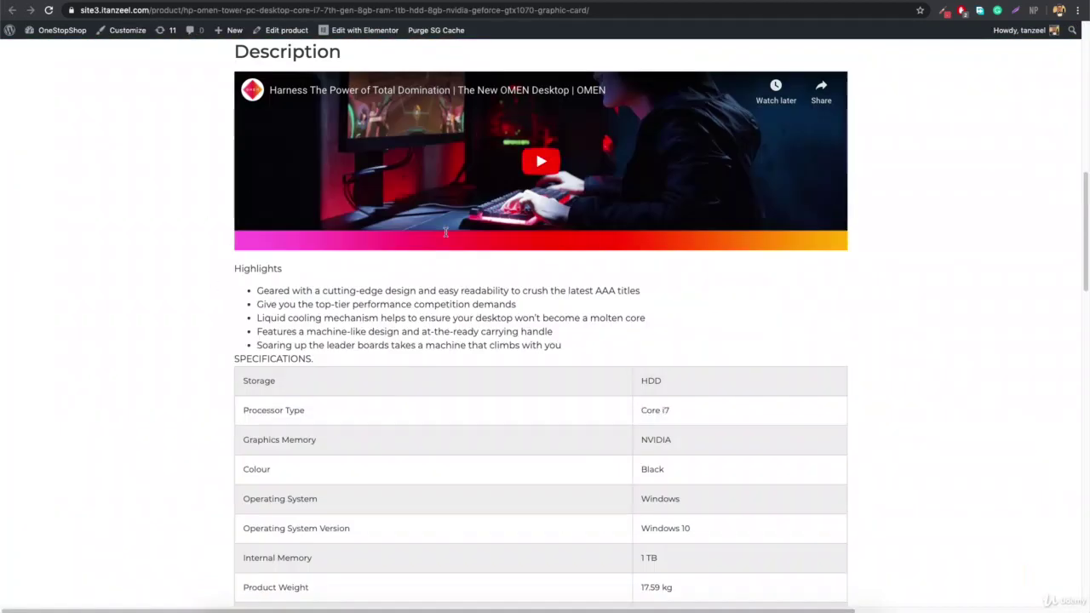
{"action": "scroll", "coordinate": [504, 398], "scroll_direction": "down", "scroll_amount": 15}
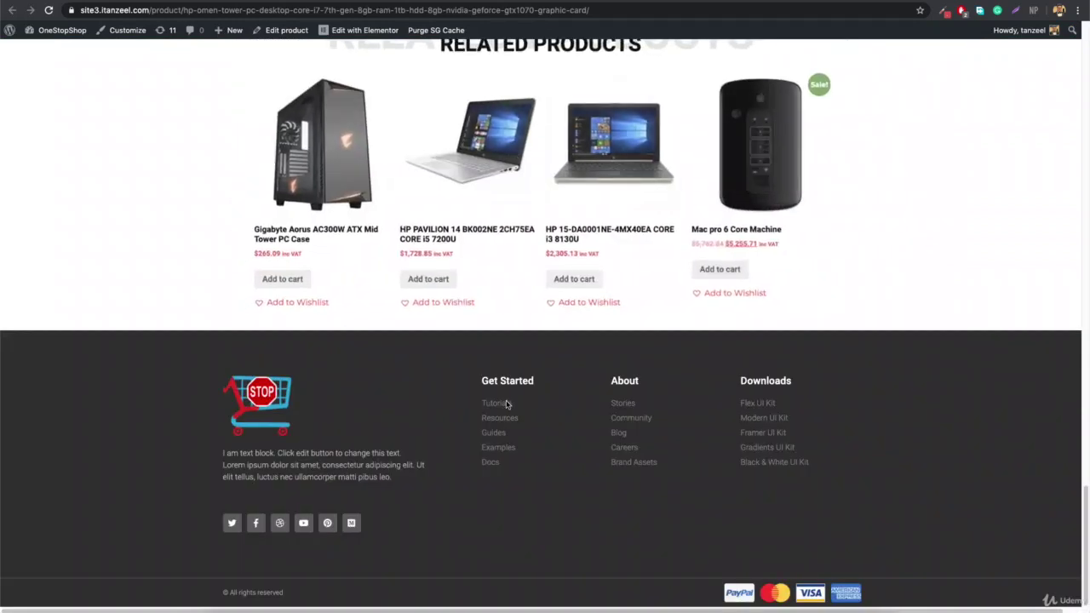
{"action": "scroll", "coordinate": [505, 405], "scroll_direction": "up", "scroll_amount": 3}
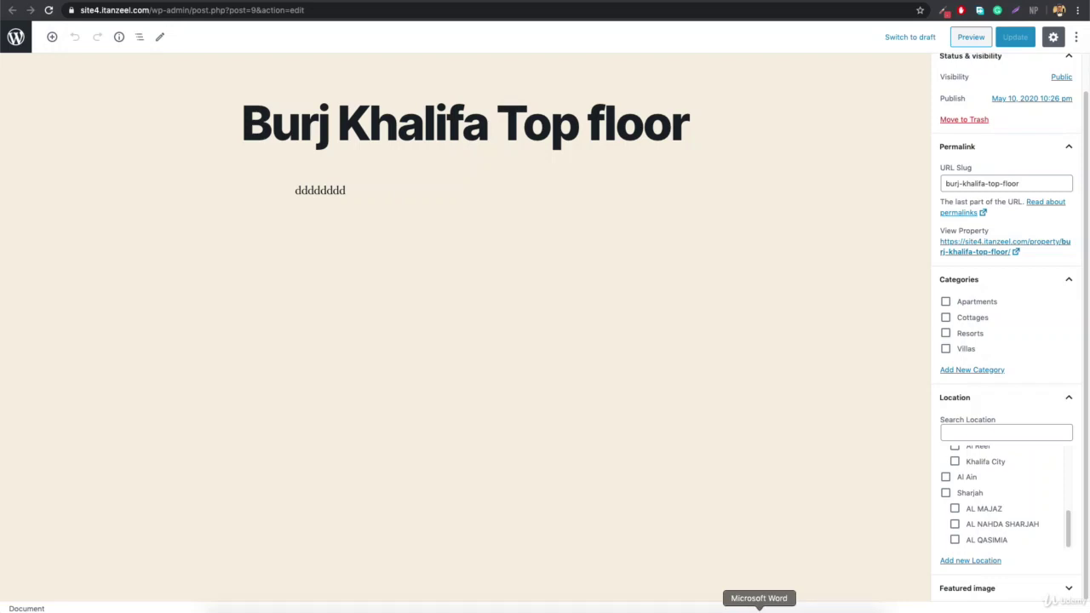
Switch to Microsoft Word to review the list of planned property fields and their options, and return to the Burj Khalifa property editor
{"action": "left_click", "coordinate": [759, 610]}
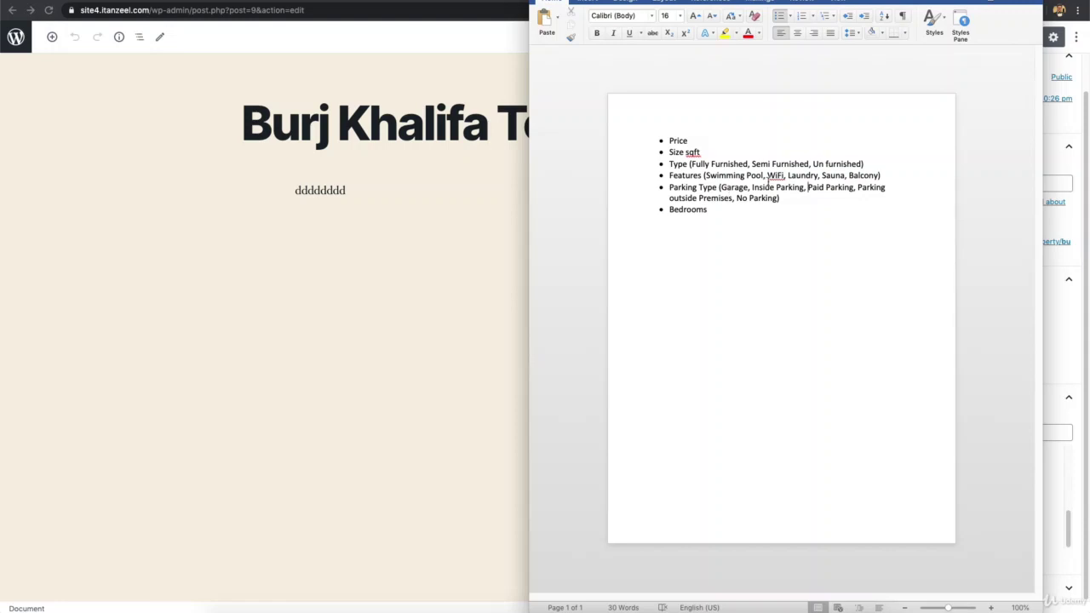
{"action": "left_click", "coordinate": [805, 186]}
{"action": "left_click", "coordinate": [304, 470]}
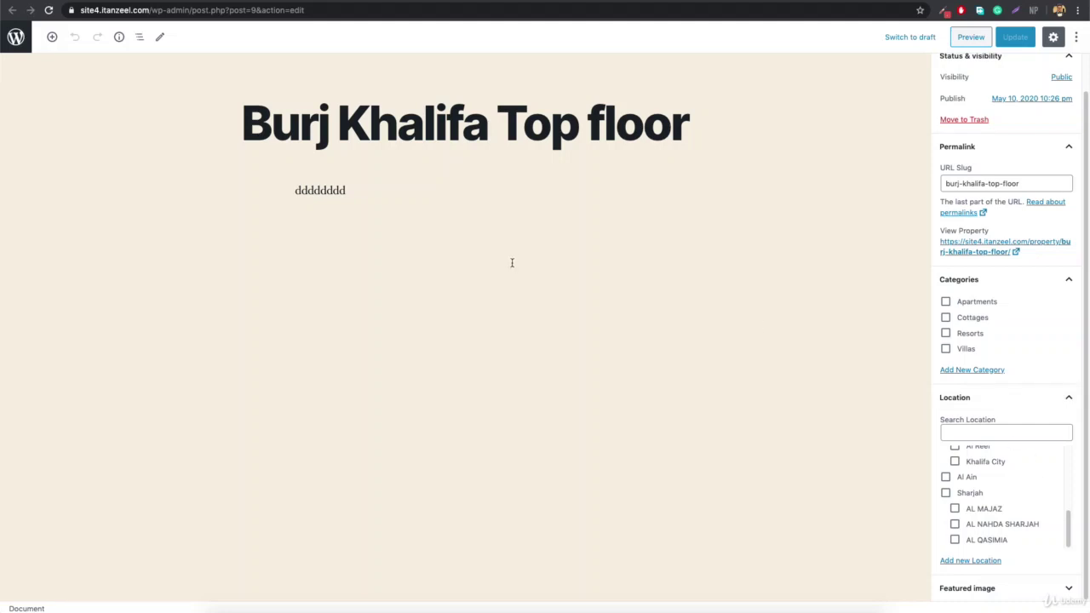
Preview the Burj Khalifa Top floor property, examine its front-end page and return to its editor
{"action": "left_click", "coordinate": [969, 38]}
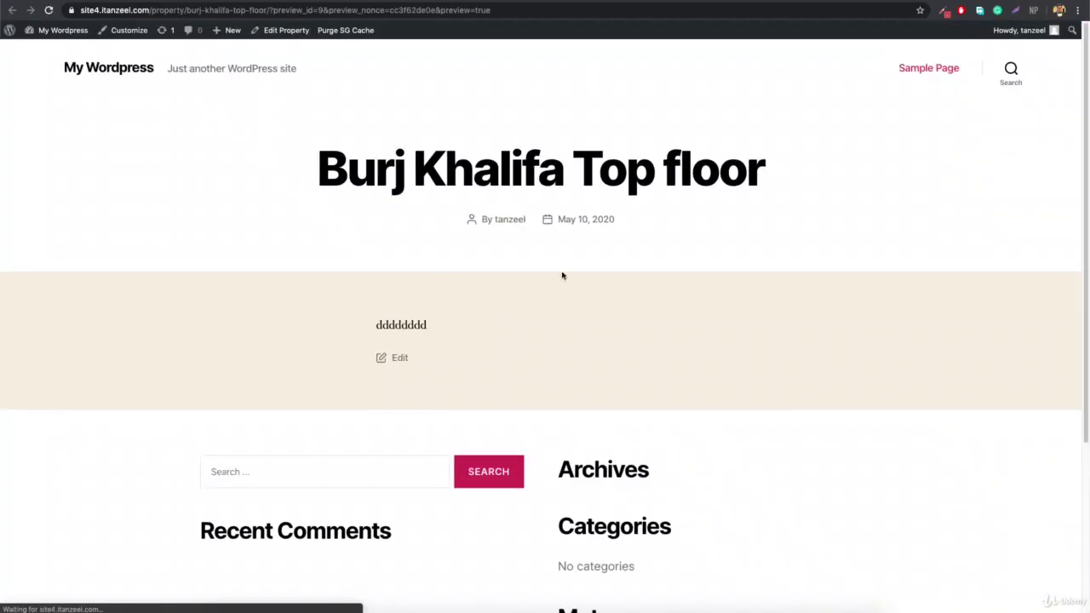
{"action": "scroll", "coordinate": [421, 221], "scroll_direction": "down", "scroll_amount": 3}
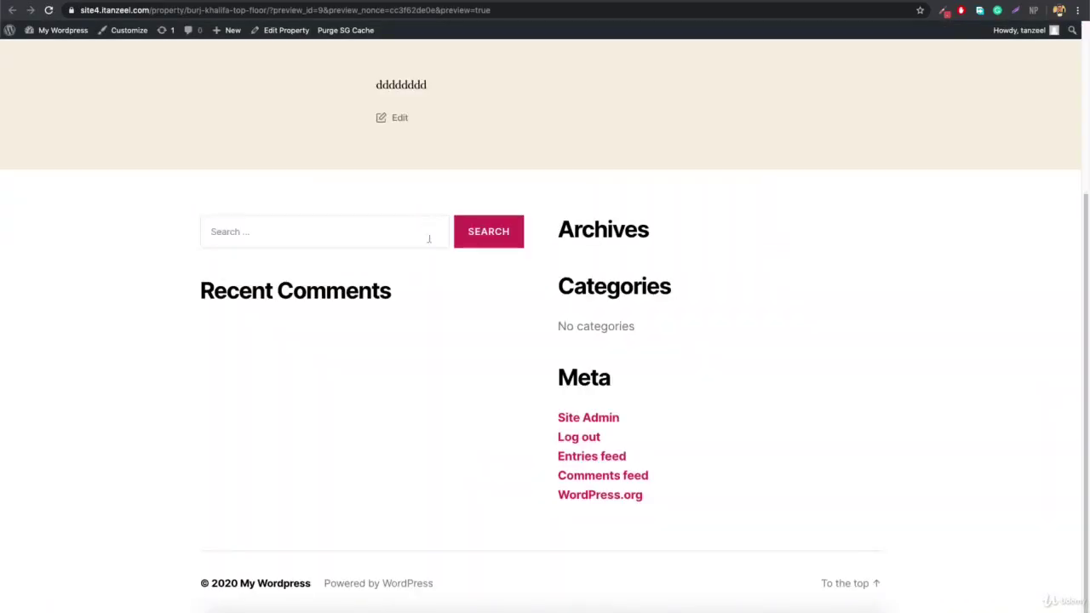
{"action": "scroll", "coordinate": [429, 239], "scroll_direction": "up", "scroll_amount": 3}
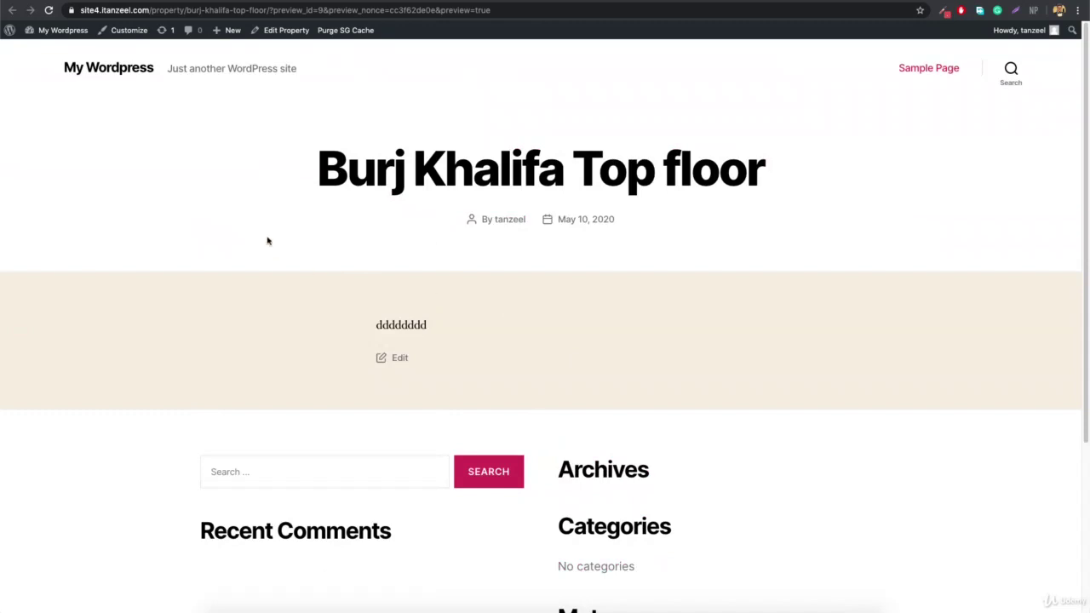
{"action": "left_click", "coordinate": [404, 8]}
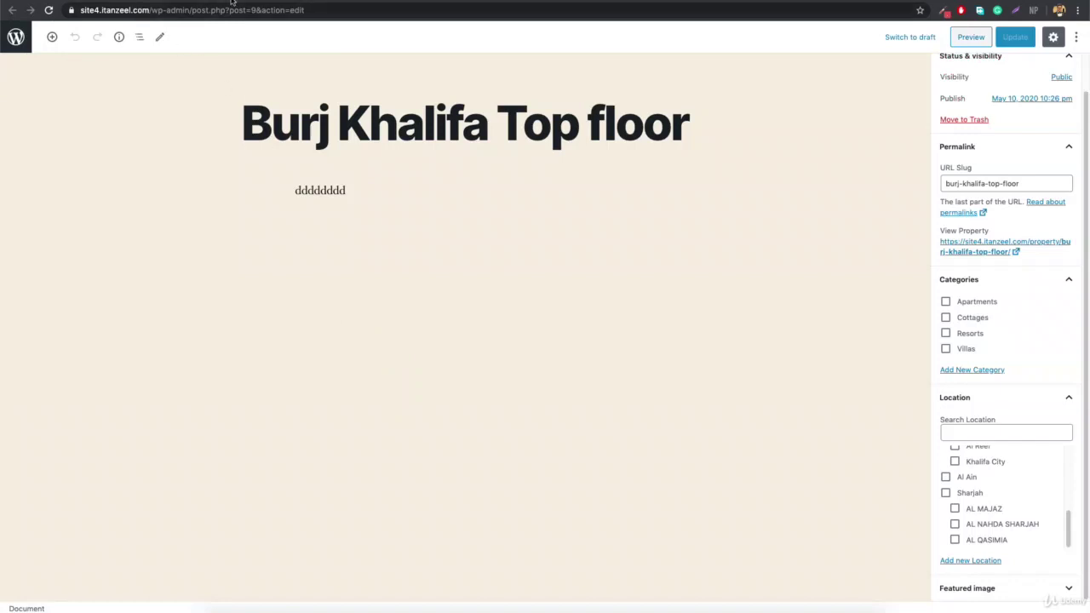
Leave the property editor and search the site4.itanzeel.com plugins available to add for "acf"
{"action": "key", "text": "alt+Left"}
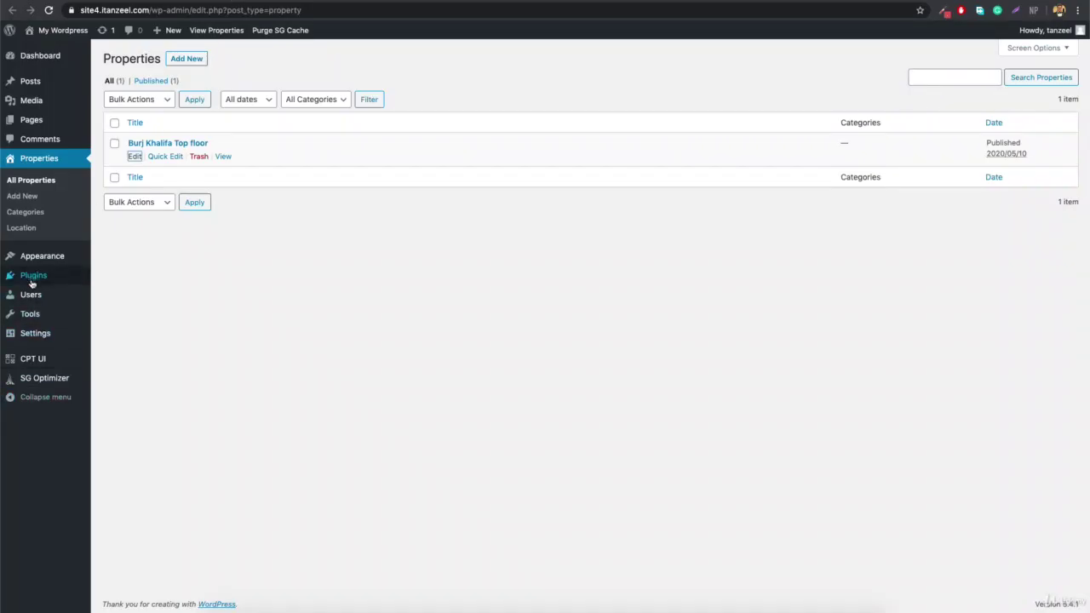
{"action": "mouse_move", "coordinate": [29, 275]}
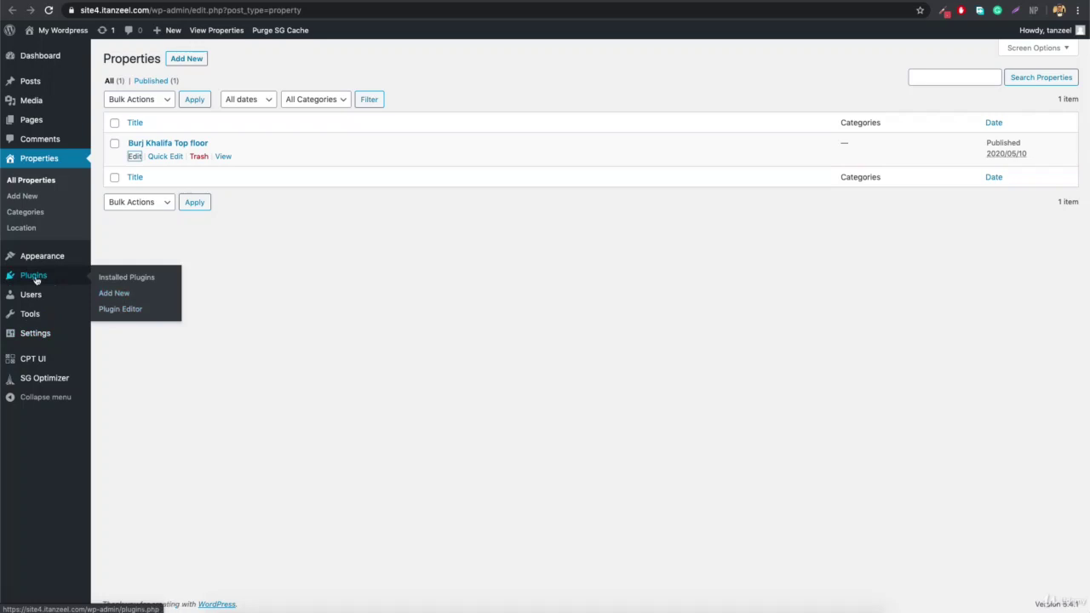
{"action": "left_click", "coordinate": [120, 294]}
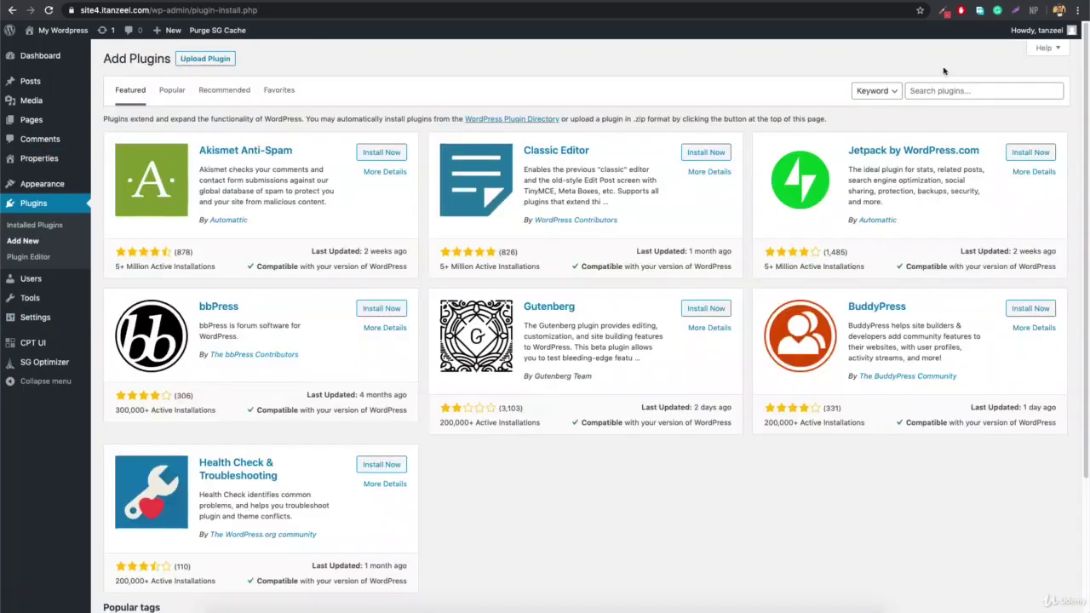
{"action": "left_click", "coordinate": [939, 91]}
{"action": "left_click", "coordinate": [939, 91]}
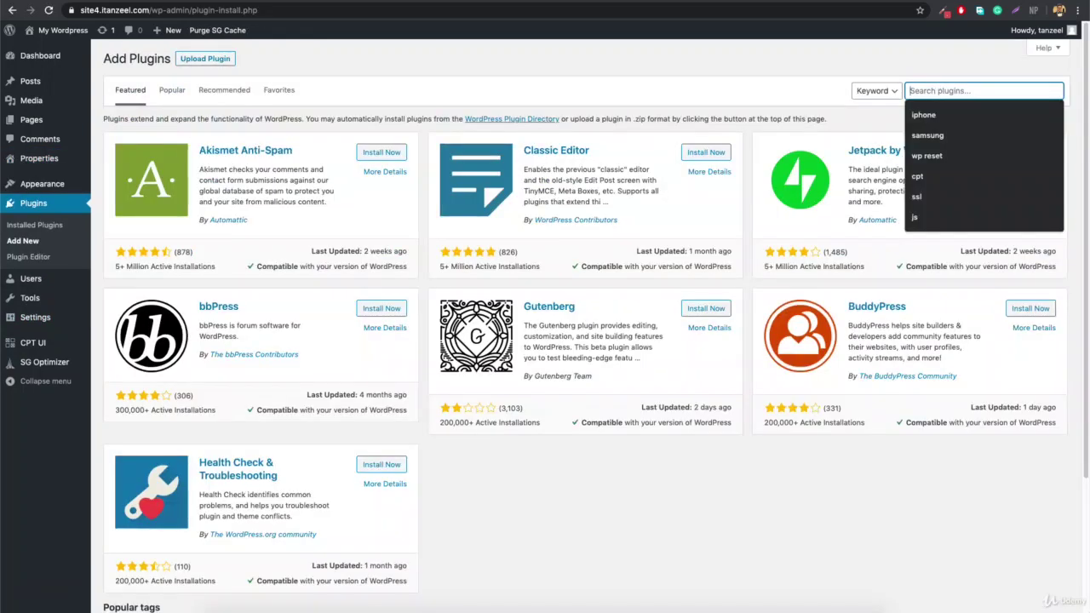
{"action": "type", "text": "acf"}
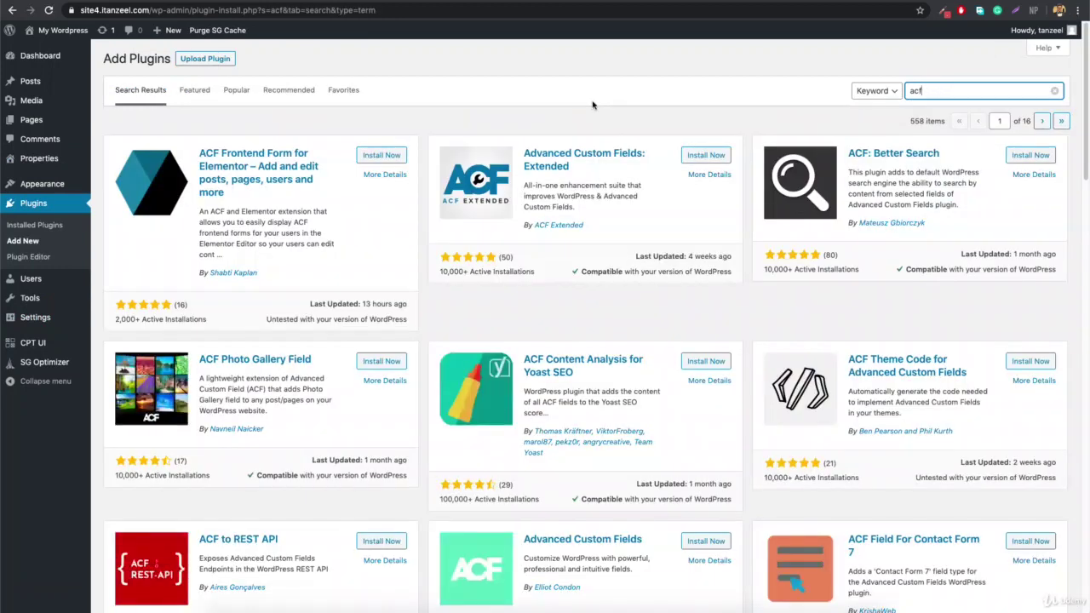
Install and activate the Advanced Custom Fields plugin
{"action": "scroll", "coordinate": [533, 219], "scroll_direction": "down", "scroll_amount": 3}
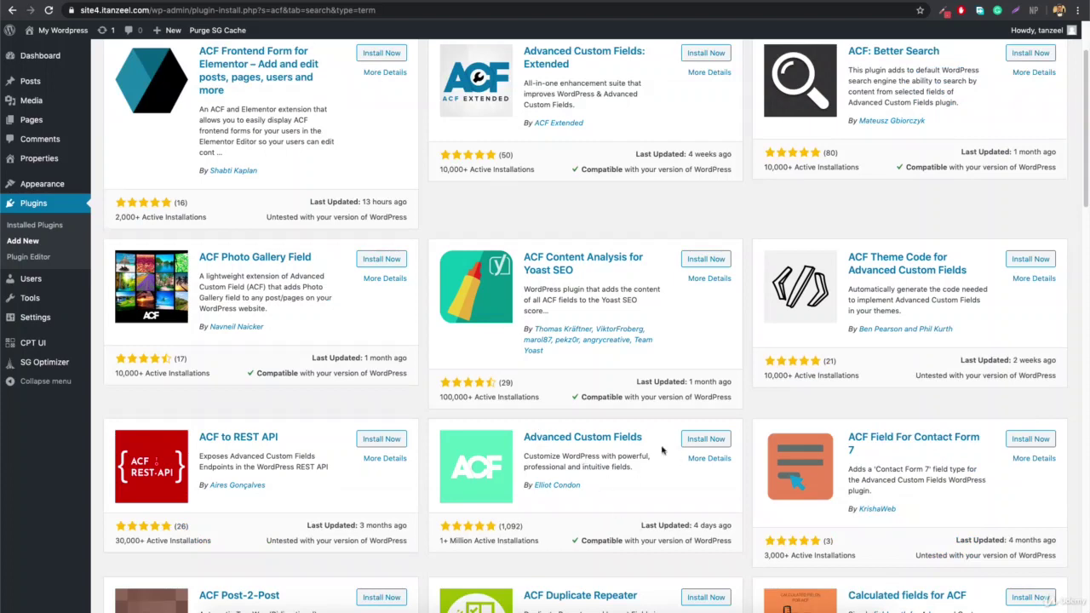
{"action": "left_click", "coordinate": [694, 441]}
{"action": "scroll", "coordinate": [673, 502], "scroll_direction": "up", "scroll_amount": 2}
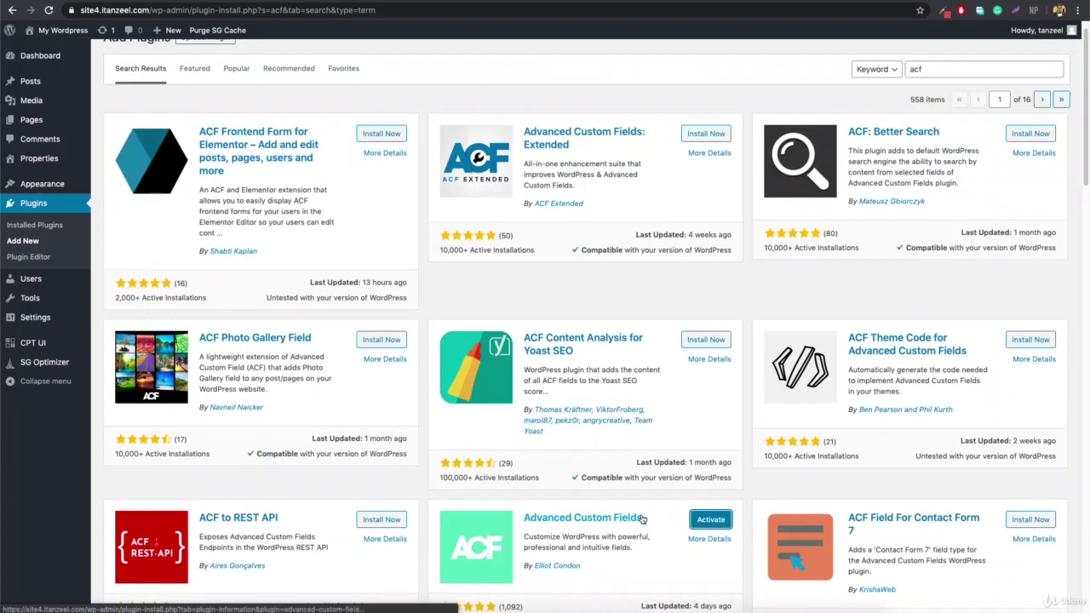
{"action": "left_click", "coordinate": [701, 520]}
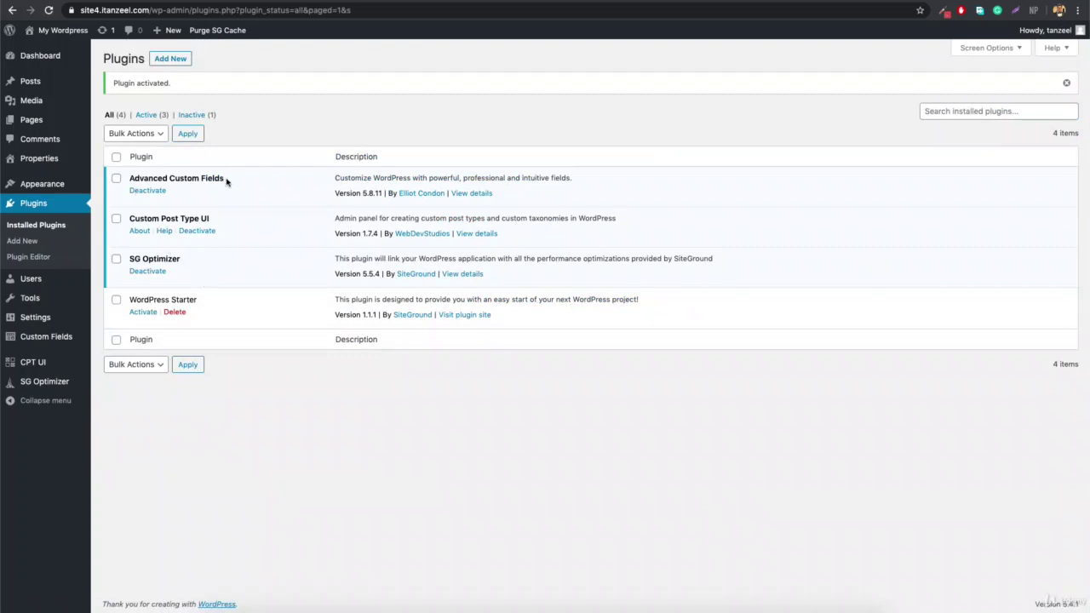
Create a new custom field group titled "Property Details"
{"action": "mouse_move", "coordinate": [23, 341]}
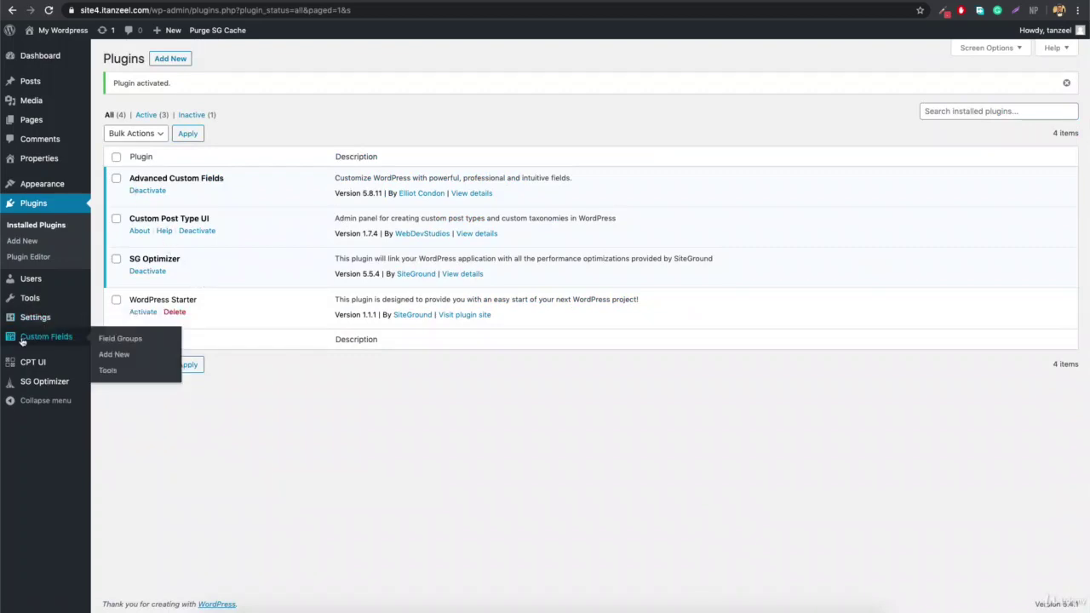
{"action": "left_click", "coordinate": [121, 338]}
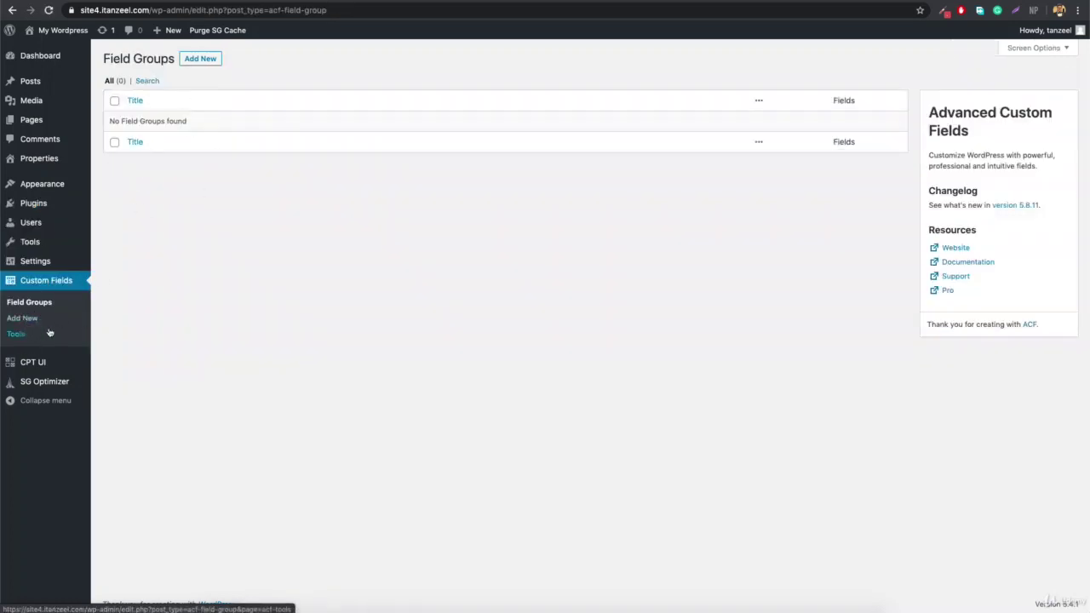
{"action": "left_click", "coordinate": [23, 318]}
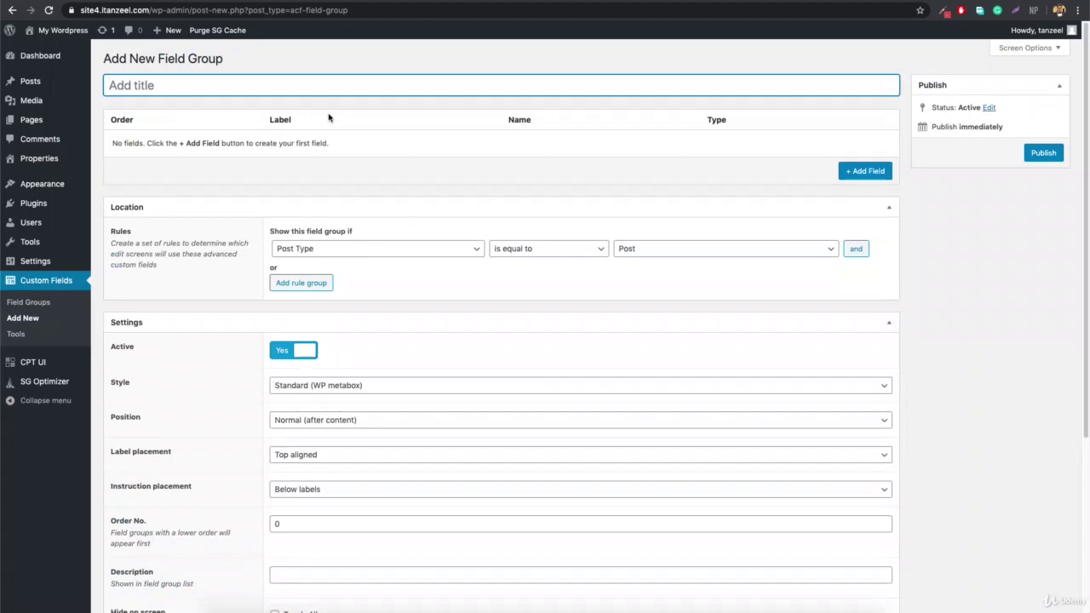
{"action": "type", "text": "Property D"}
{"action": "type", "text": "etails"}
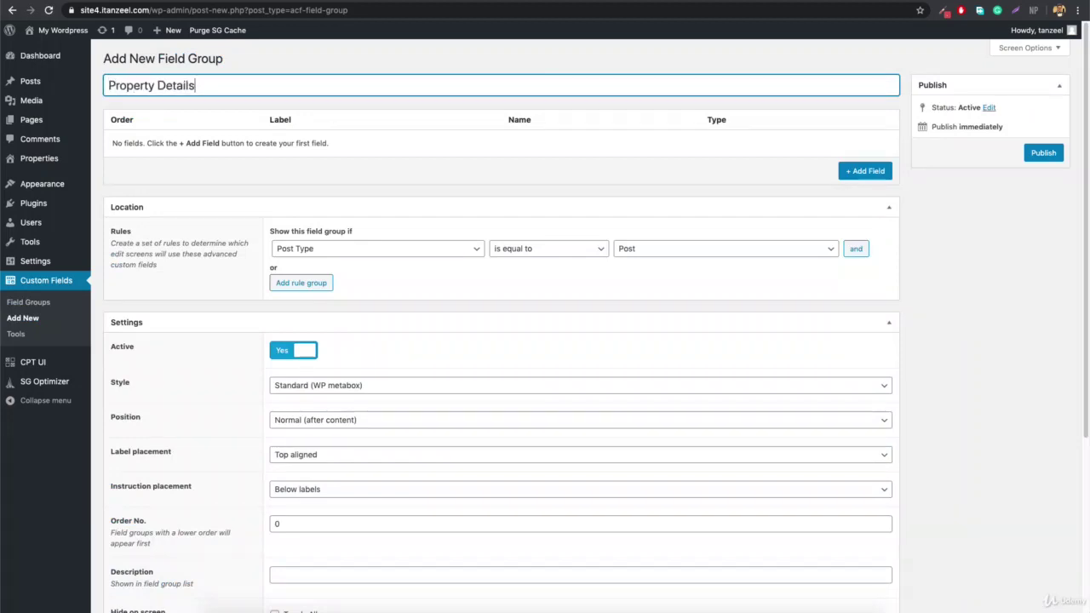
Add a field labelled "Price" with the name "price" to the group and set its type to Number
{"action": "left_click", "coordinate": [851, 171]}
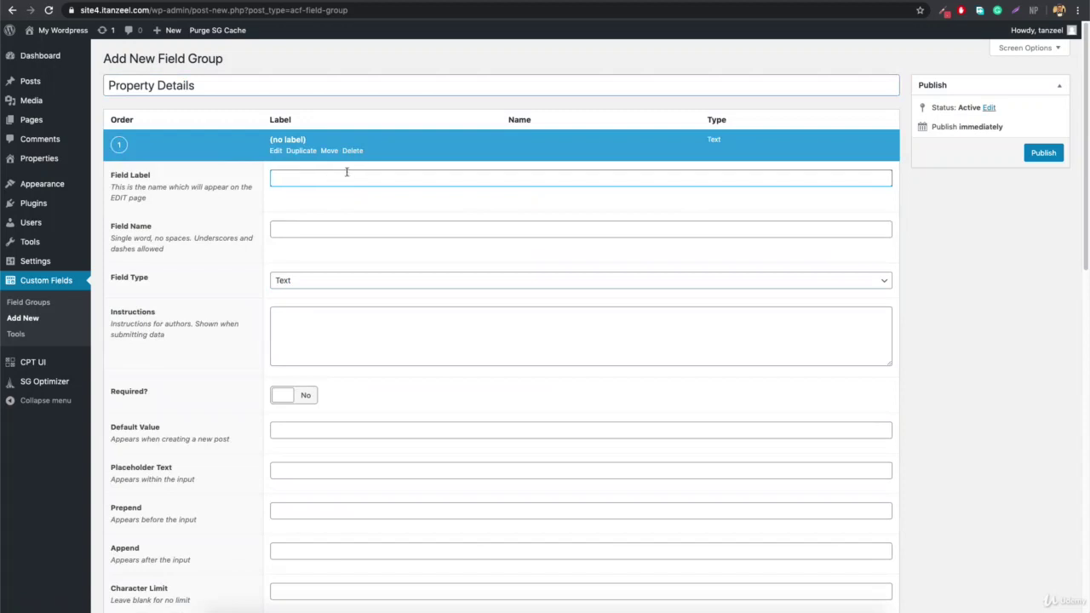
{"action": "type", "text": "Price"}
{"action": "left_click", "coordinate": [336, 213]}
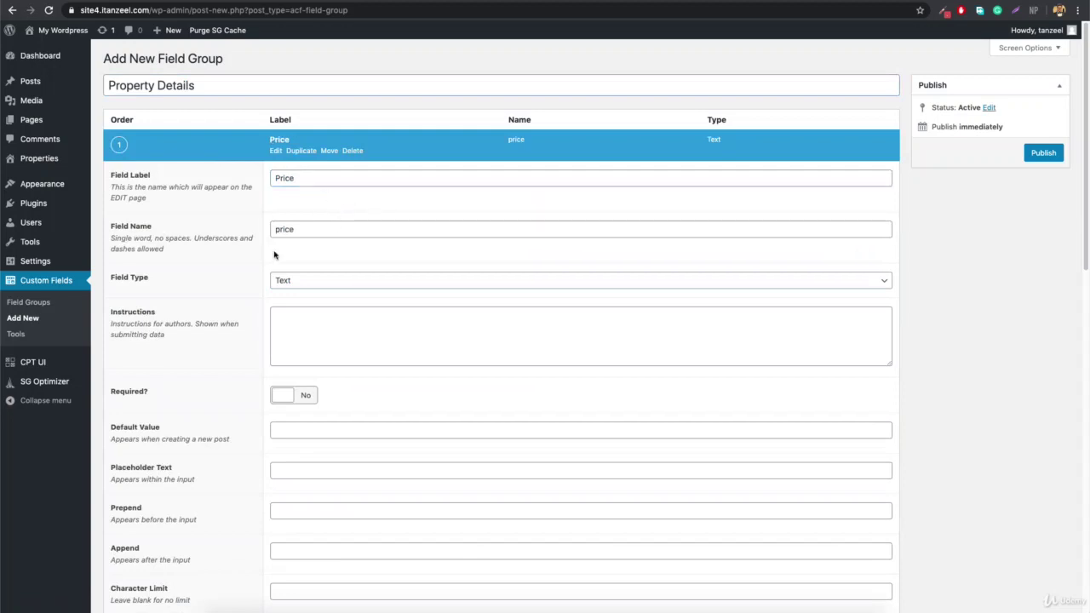
{"action": "left_click", "coordinate": [281, 281]}
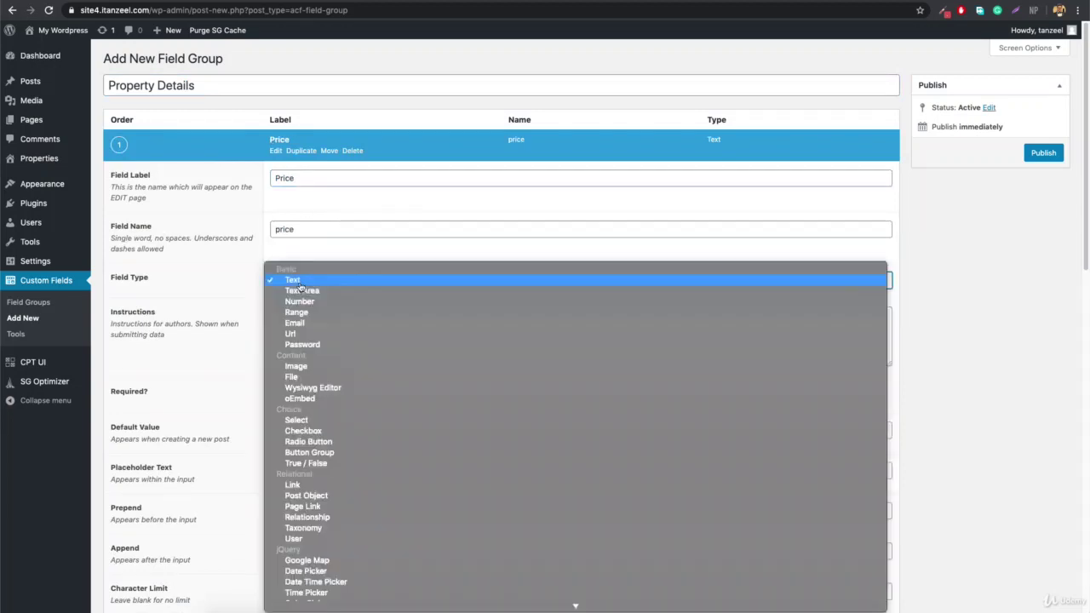
{"action": "left_click", "coordinate": [341, 301]}
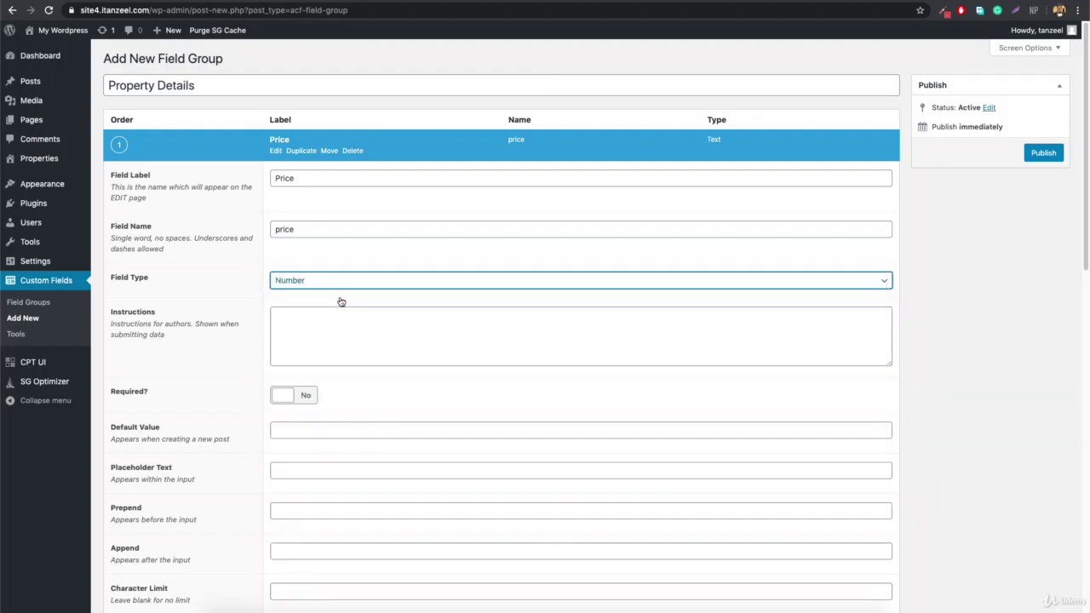
Make the Price field required and set its placeholder text to 500
{"action": "scroll", "coordinate": [340, 301], "scroll_direction": "down", "scroll_amount": 2}
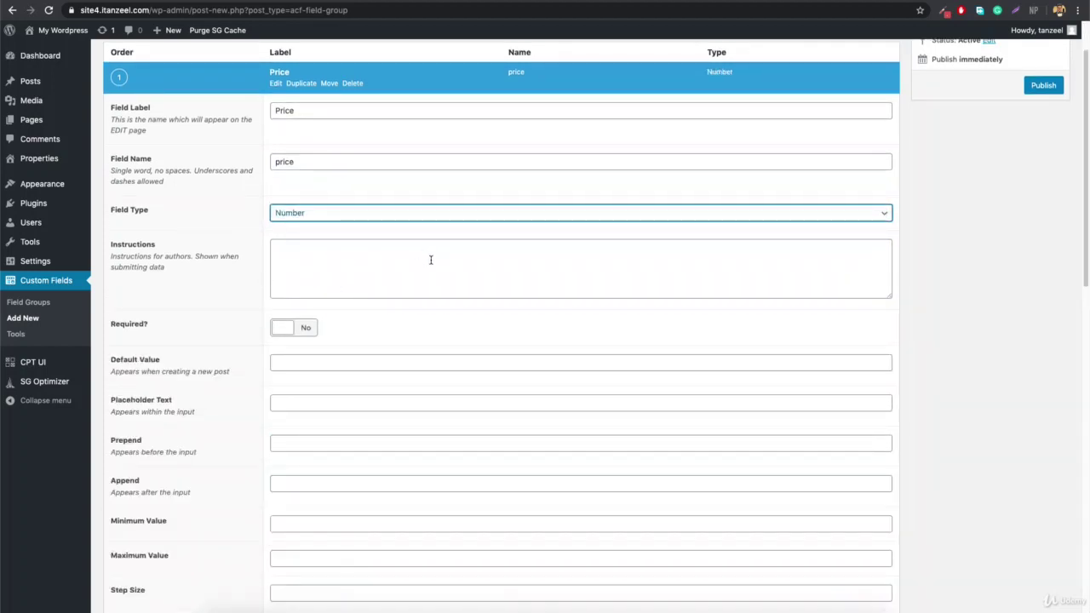
{"action": "scroll", "coordinate": [431, 259], "scroll_direction": "up", "scroll_amount": 2}
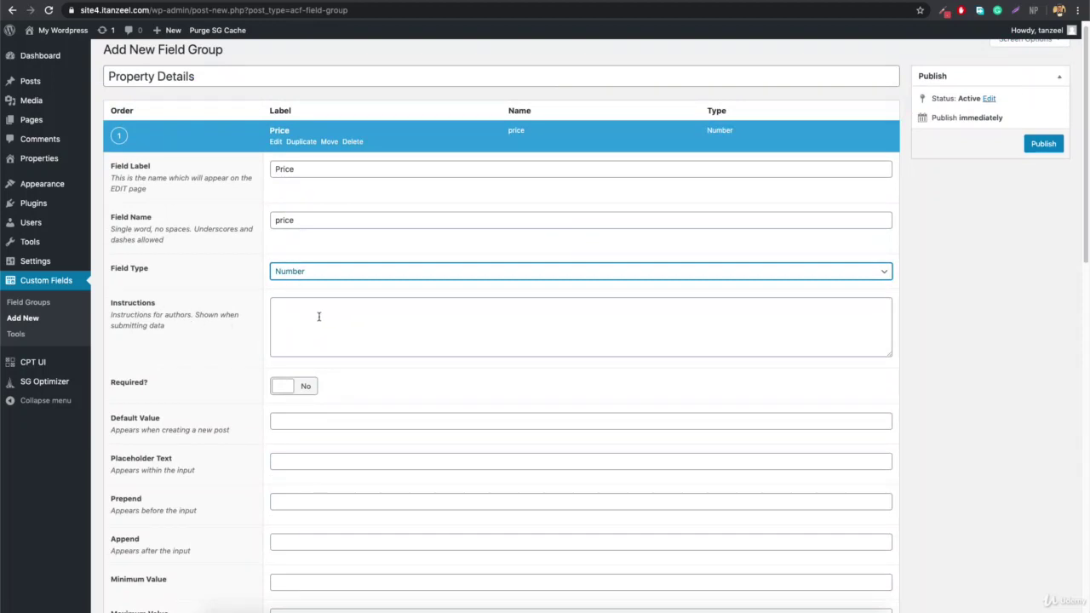
{"action": "left_click", "coordinate": [305, 385]}
{"action": "scroll", "coordinate": [350, 407], "scroll_direction": "down", "scroll_amount": 1}
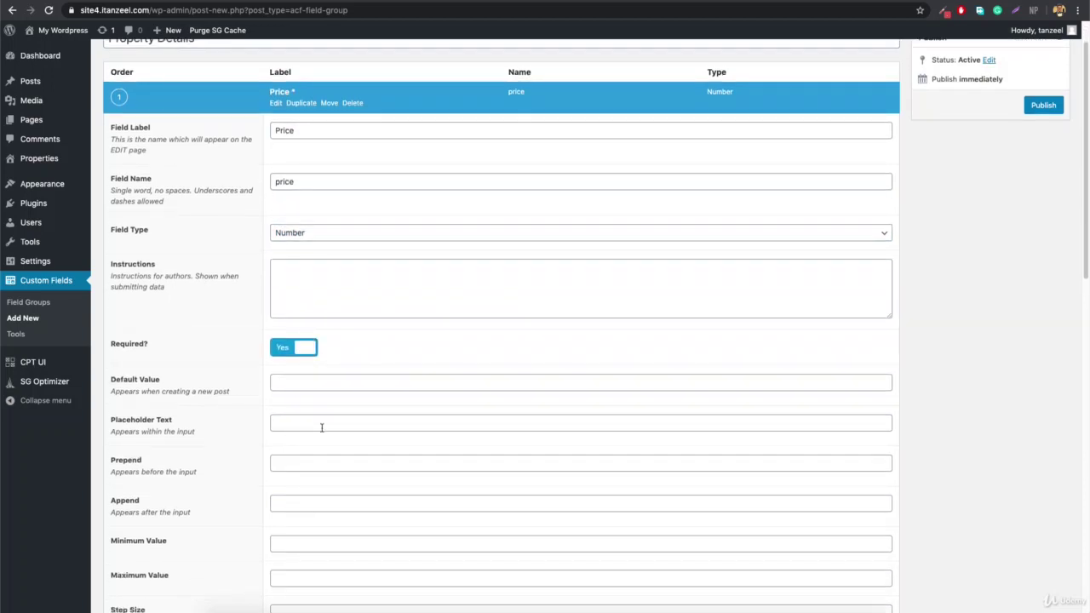
{"action": "scroll", "coordinate": [321, 428], "scroll_direction": "down", "scroll_amount": 1}
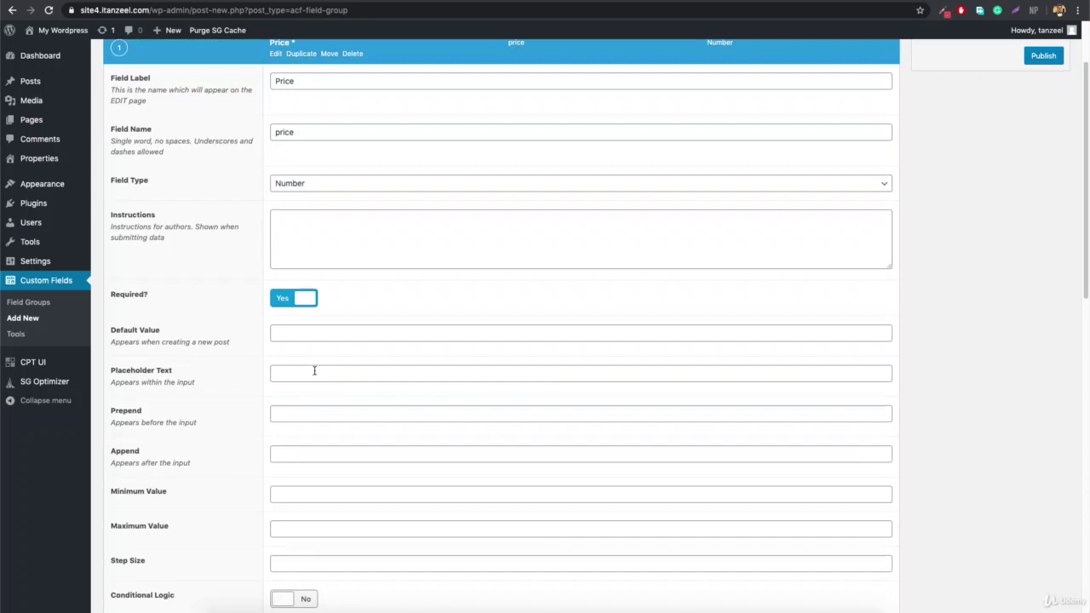
{"action": "left_click", "coordinate": [314, 370]}
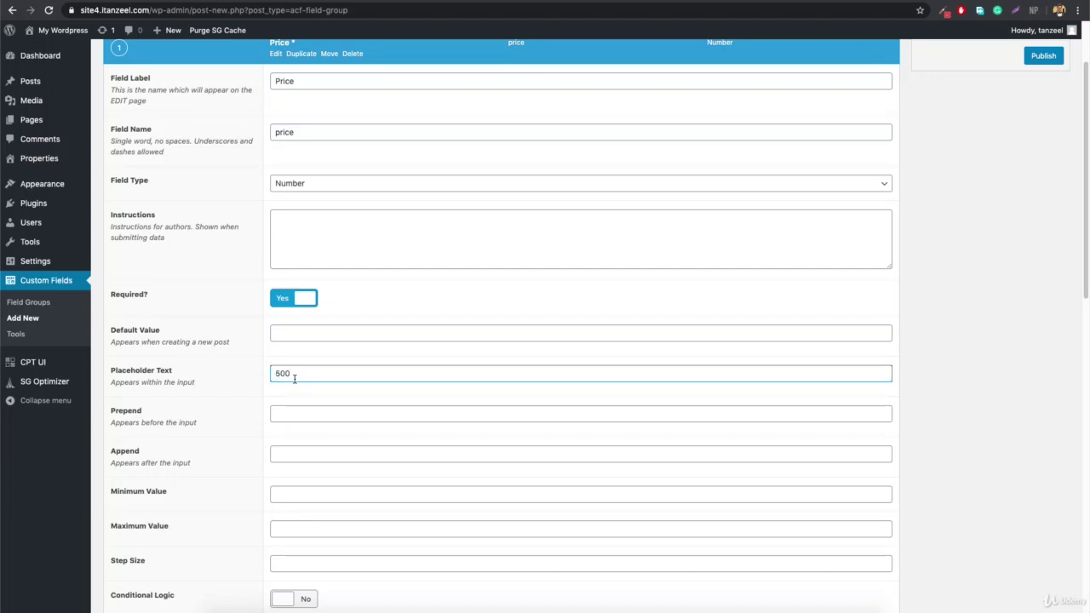
{"action": "scroll", "coordinate": [875, 241], "scroll_direction": "up", "scroll_amount": 3}
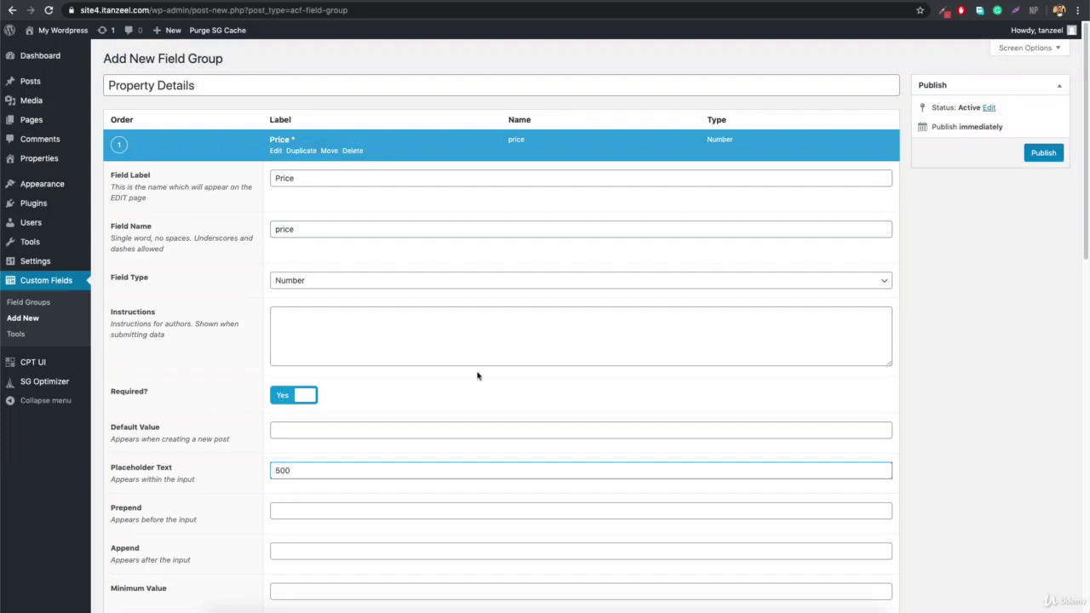
Set the Price field's prepend text to $
{"action": "scroll", "coordinate": [177, 477], "scroll_direction": "down", "scroll_amount": 1}
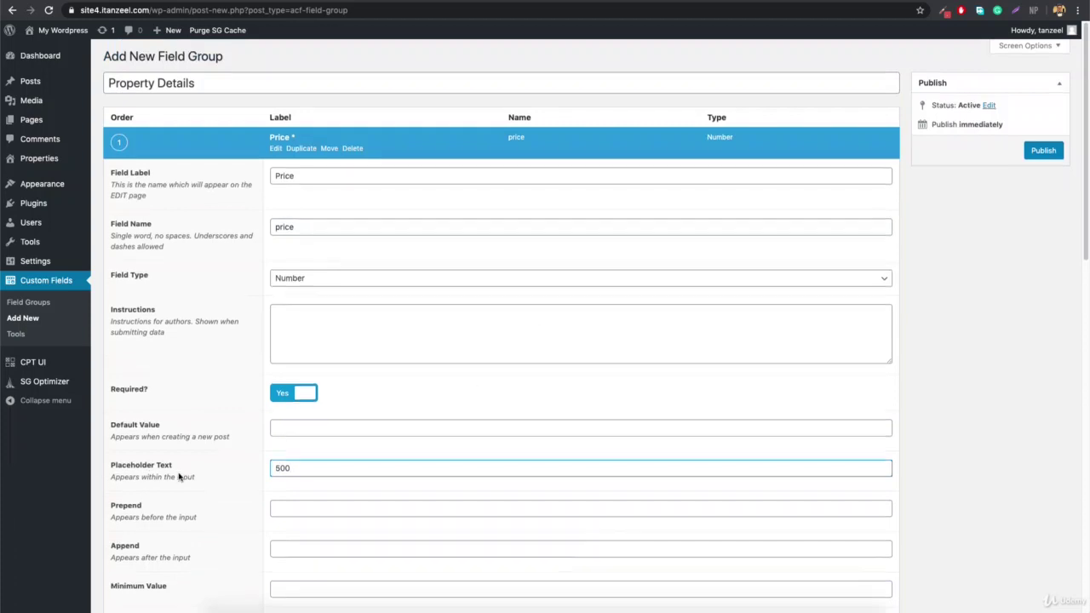
{"action": "scroll", "coordinate": [179, 477], "scroll_direction": "down", "scroll_amount": 2}
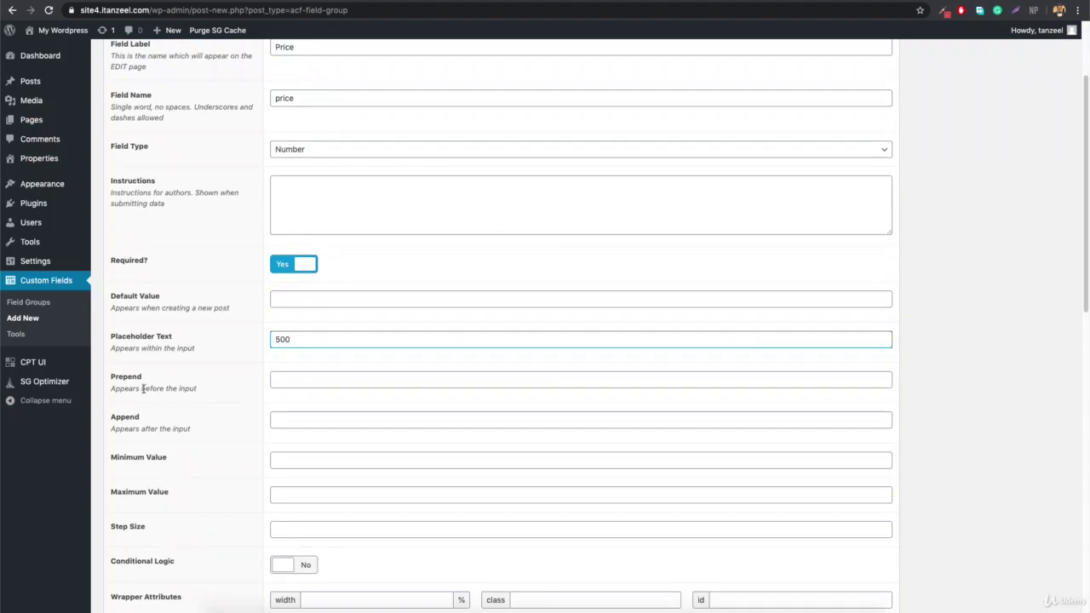
{"action": "left_click", "coordinate": [333, 382]}
{"action": "type", "text": "$"}
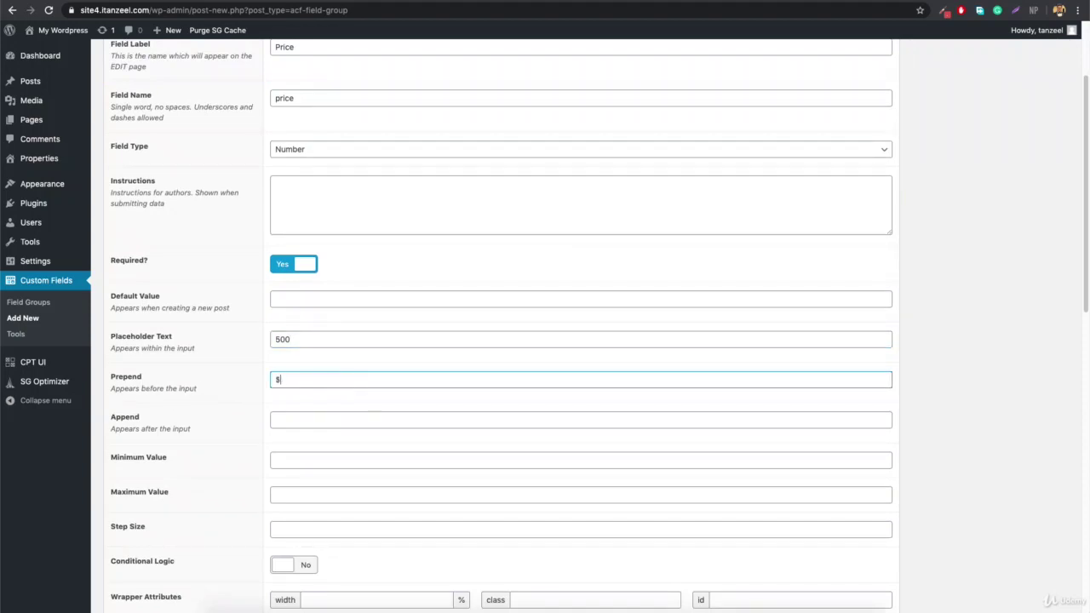
{"action": "scroll", "coordinate": [220, 428], "scroll_direction": "down", "scroll_amount": 3}
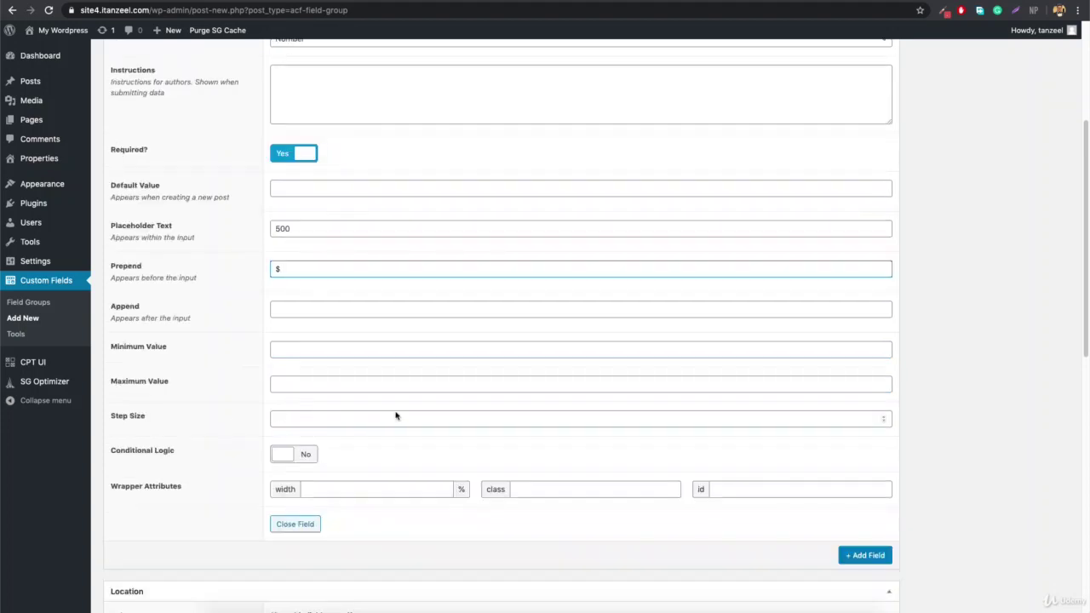
{"action": "left_click", "coordinate": [871, 557]}
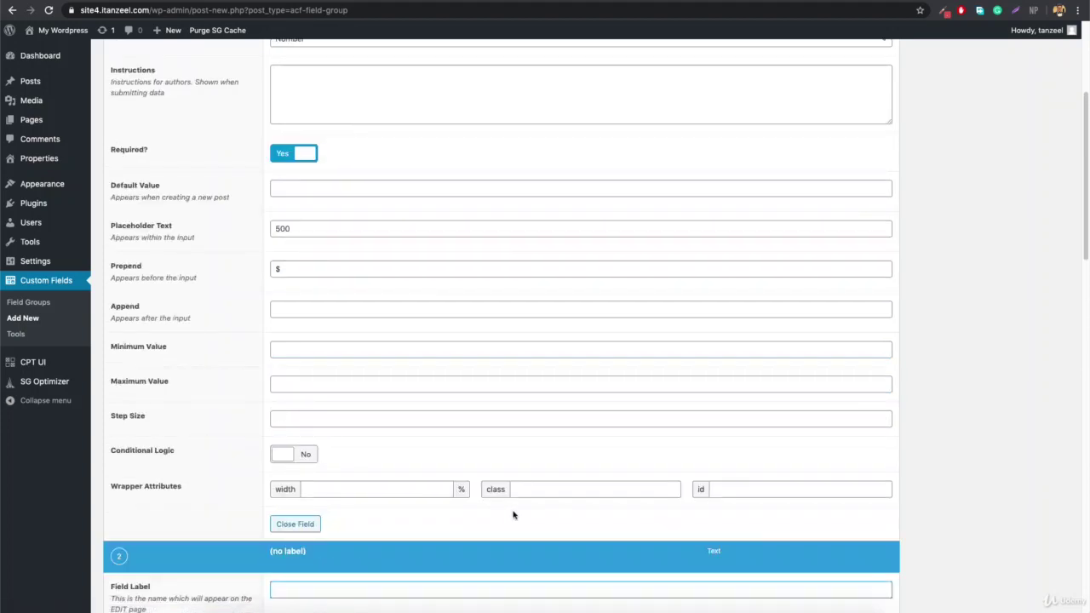
{"action": "scroll", "coordinate": [514, 514], "scroll_direction": "up", "scroll_amount": 5}
{"action": "scroll", "coordinate": [435, 422], "scroll_direction": "down", "scroll_amount": 10}
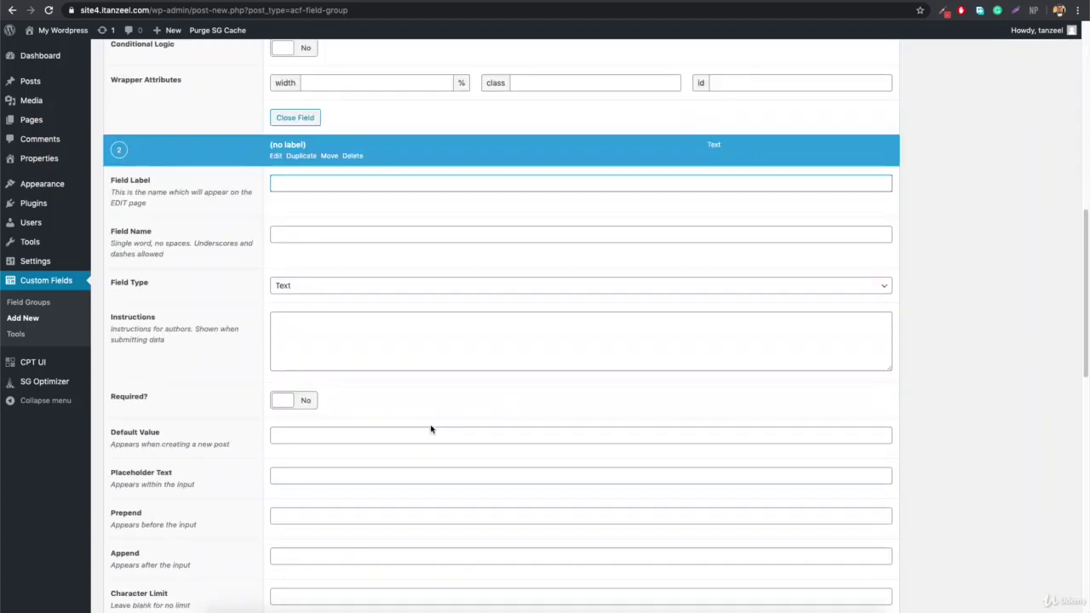
{"action": "left_click", "coordinate": [353, 157]}
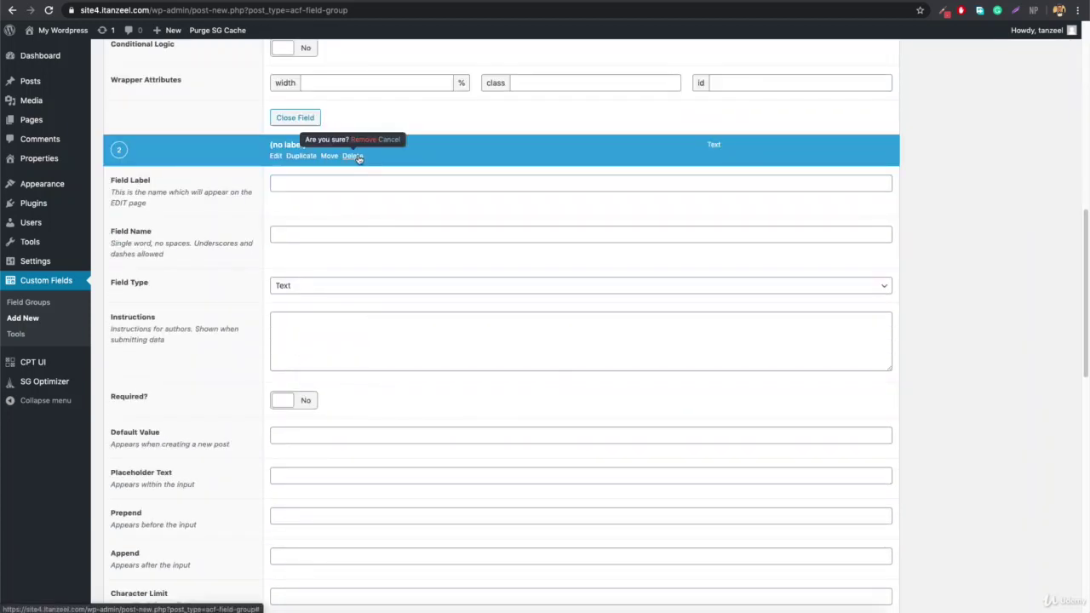
{"action": "left_click", "coordinate": [375, 139]}
Collapse the Price field, set the group's location rule to Post Type is equal to Property, and publish the field group
{"action": "scroll", "coordinate": [383, 172], "scroll_direction": "up", "scroll_amount": 10}
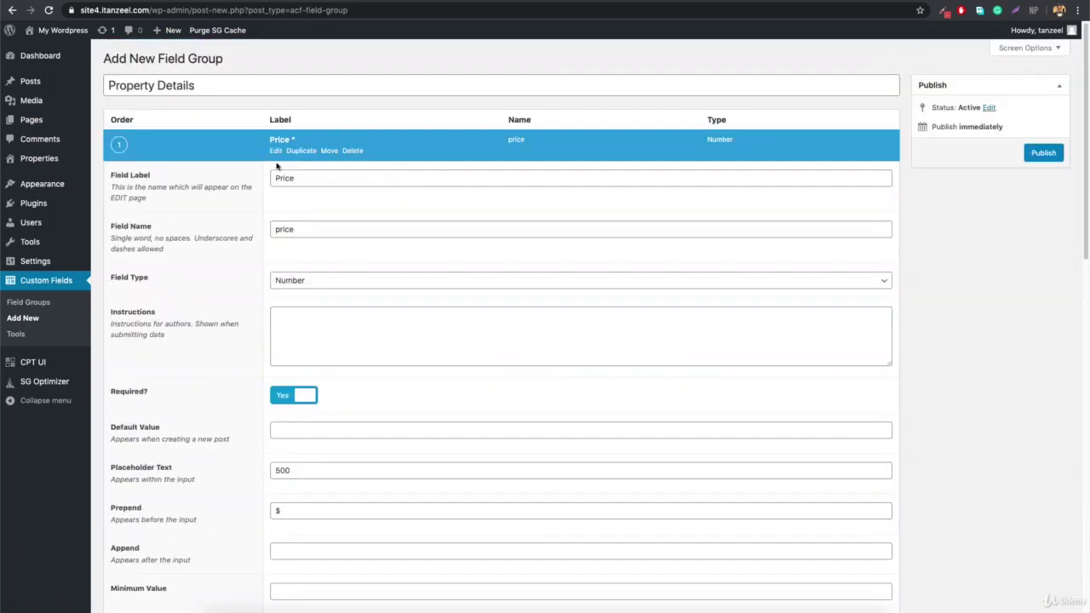
{"action": "left_click", "coordinate": [279, 141]}
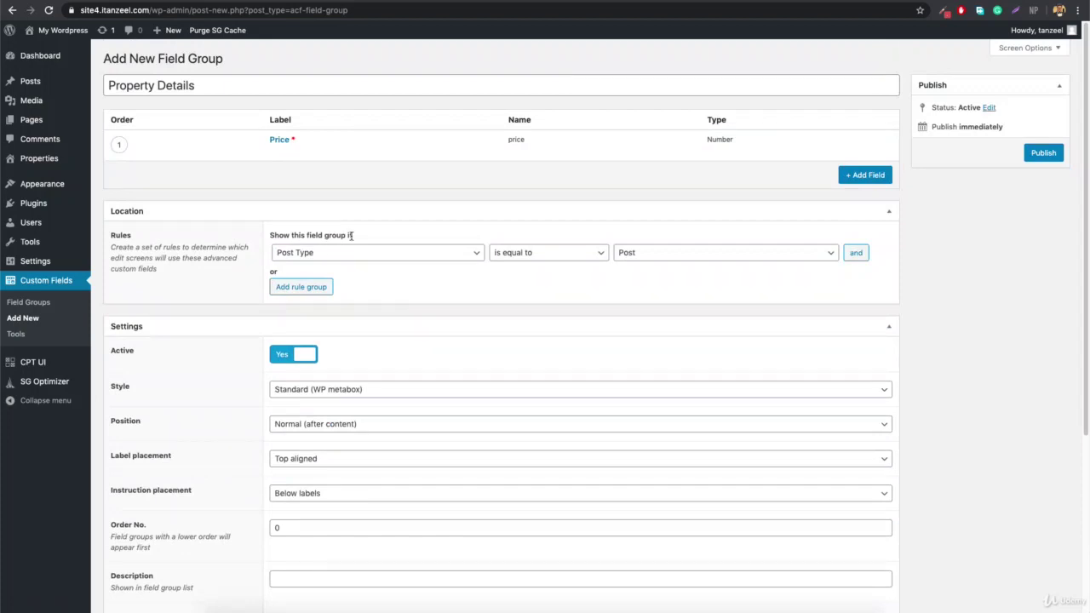
{"action": "left_click", "coordinate": [300, 256]}
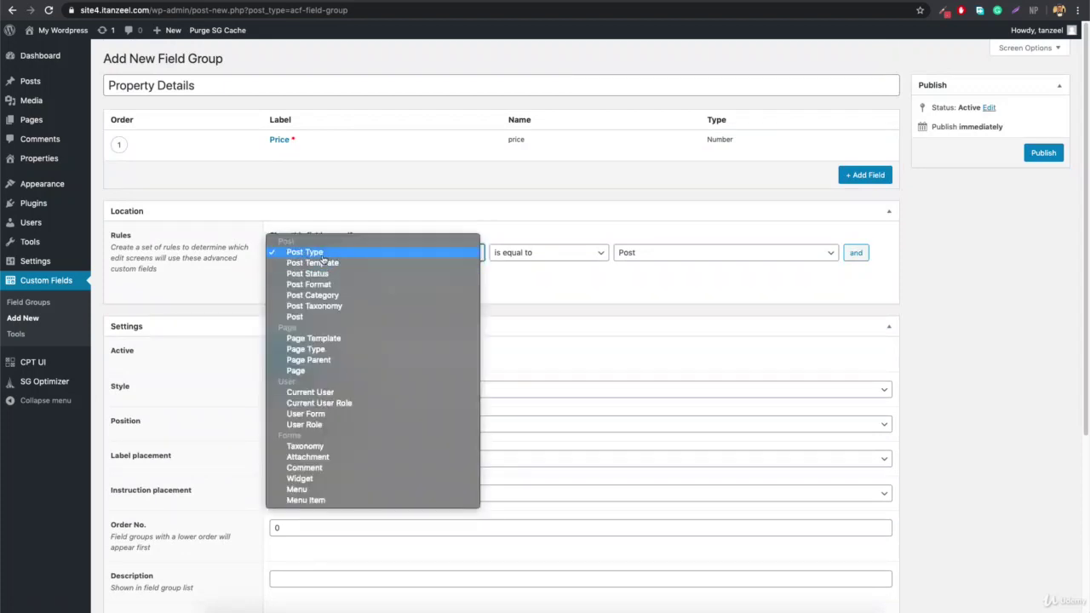
{"action": "left_click", "coordinate": [340, 252]}
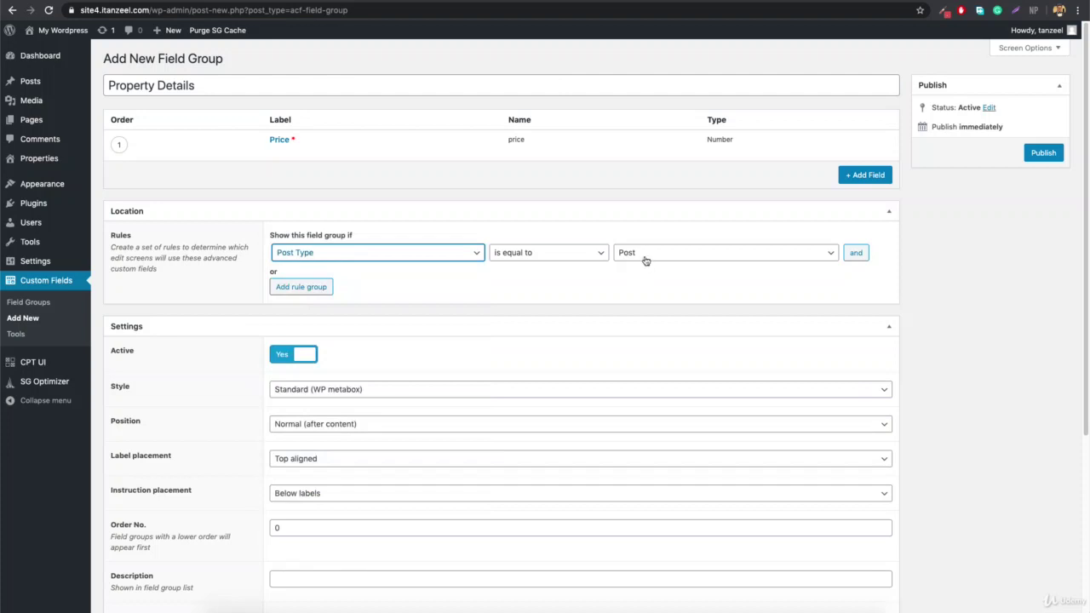
{"action": "left_click", "coordinate": [643, 255]}
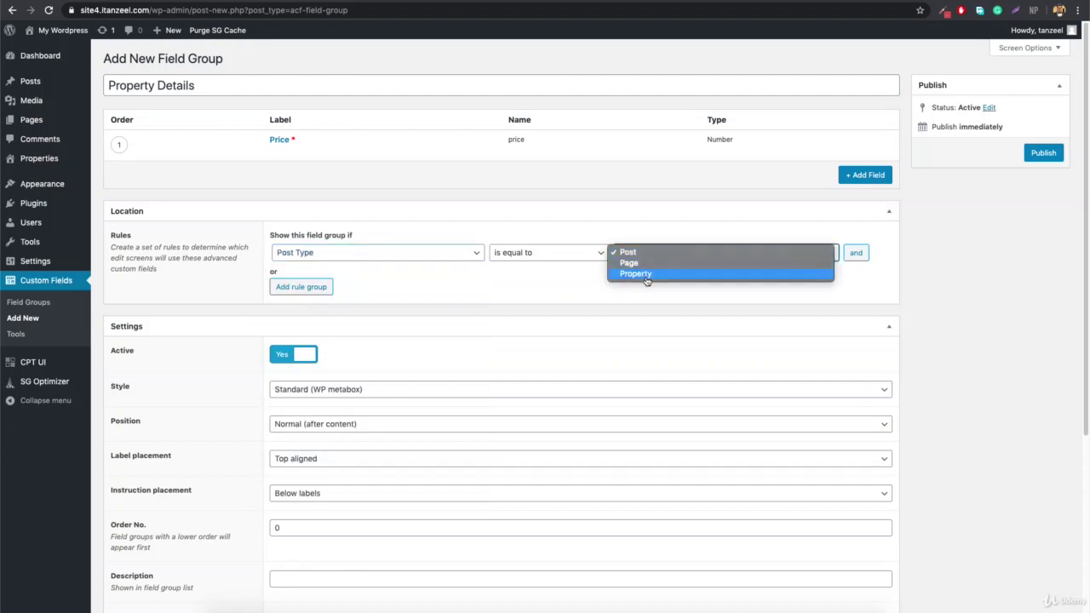
{"action": "left_click", "coordinate": [647, 278]}
{"action": "mouse_move", "coordinate": [31, 169]}
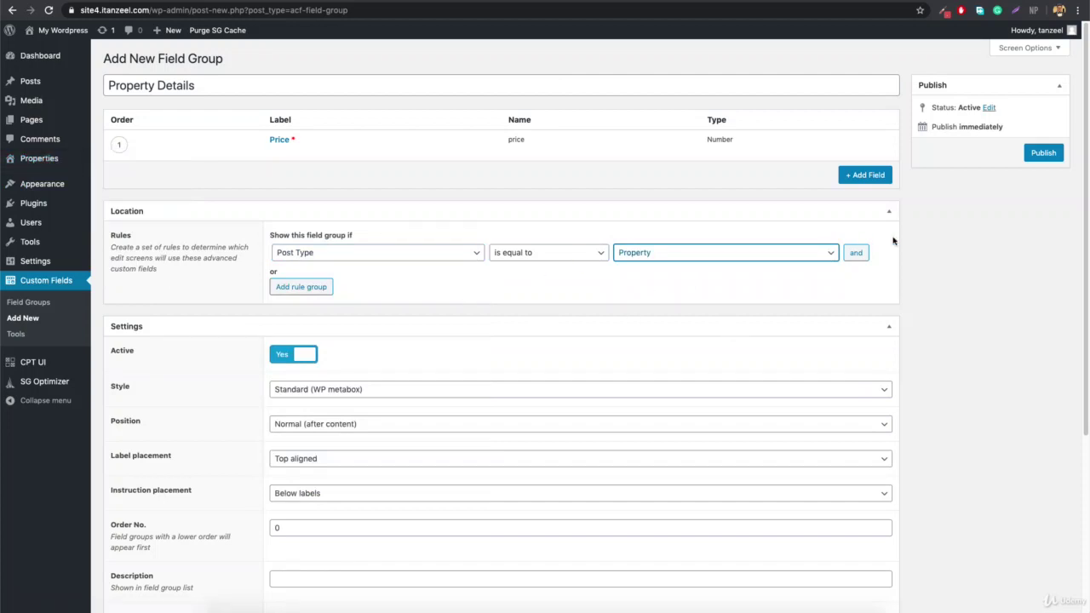
{"action": "left_click", "coordinate": [1043, 155]}
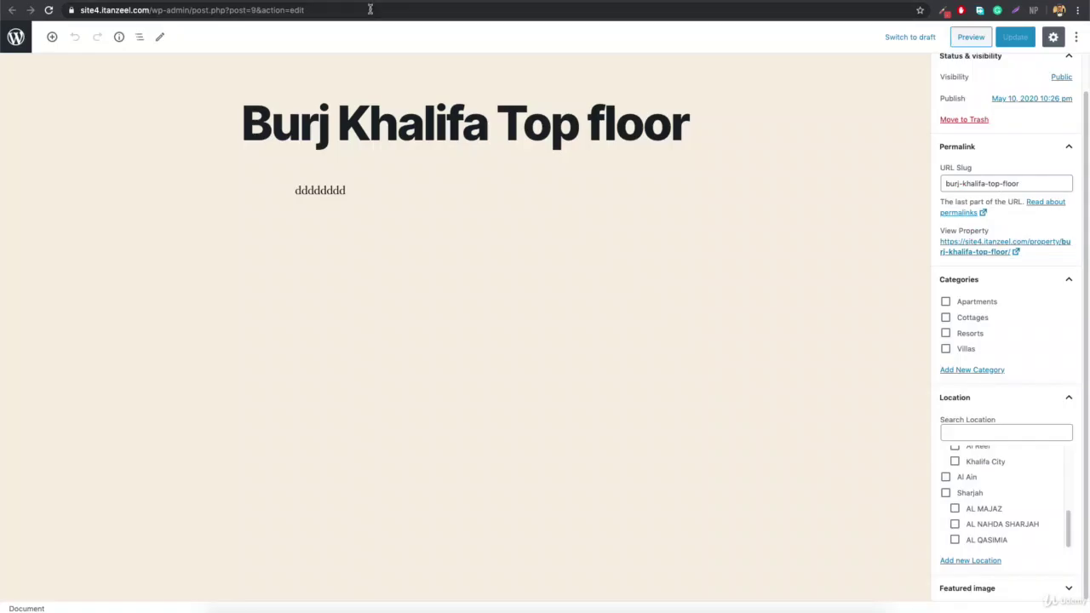
Reload the edit page of the Burj Khalifa Top floor property, enter 1250 as its price, update it and reload again
{"action": "left_click", "coordinate": [370, 10]}
{"action": "key", "text": "Return"}
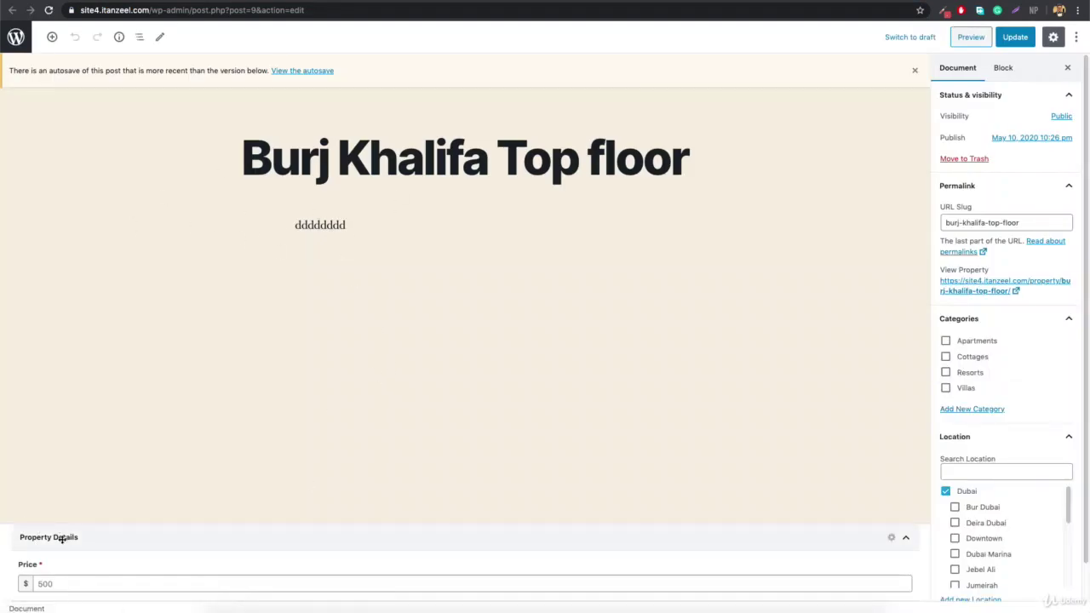
{"action": "left_click", "coordinate": [49, 578]}
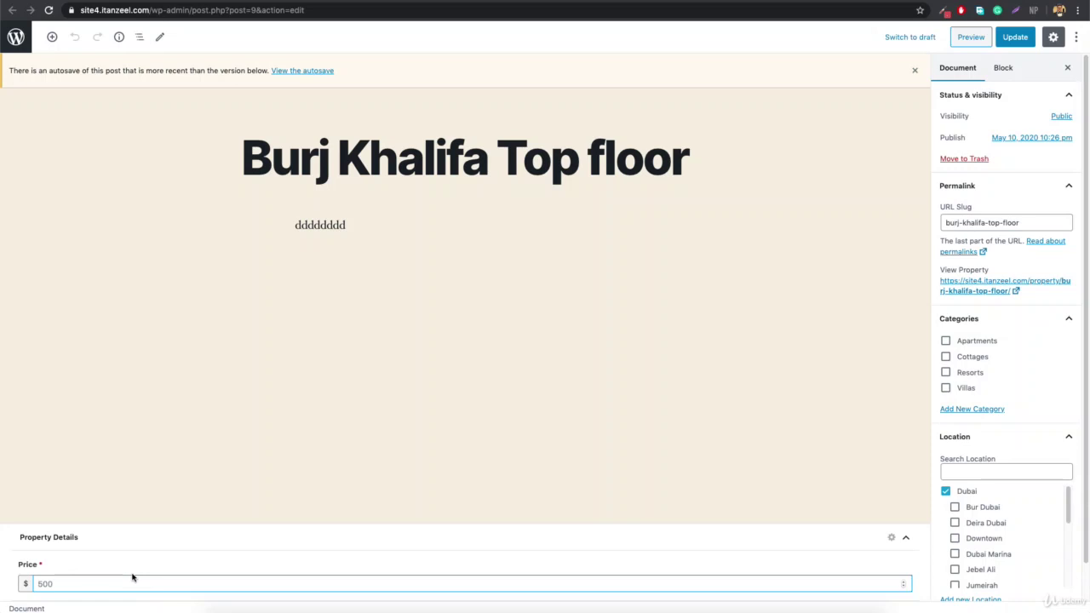
{"action": "type", "text": "1250"}
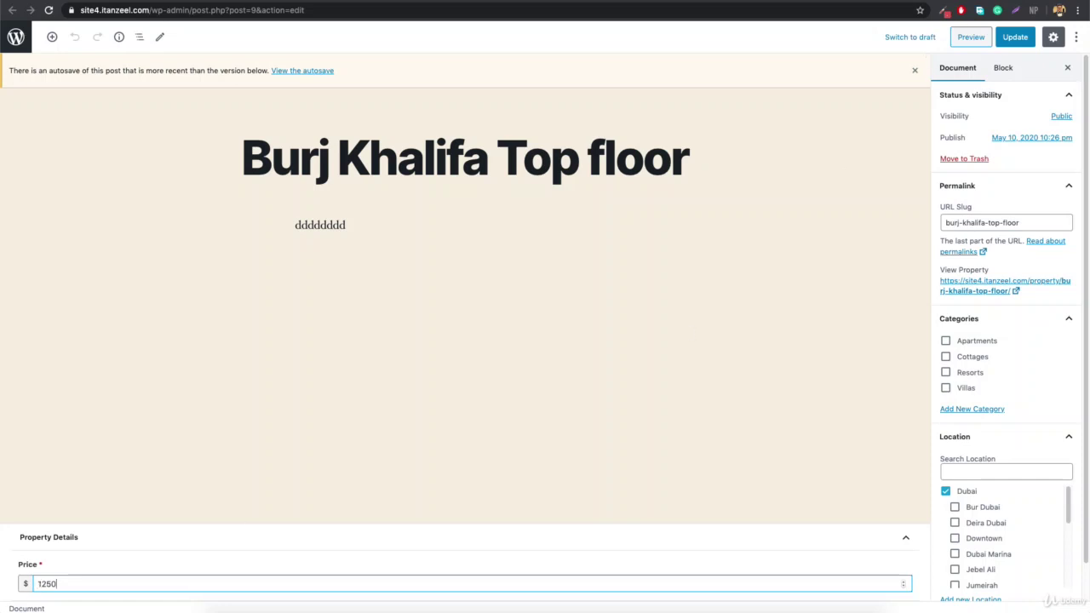
{"action": "left_click", "coordinate": [1012, 39]}
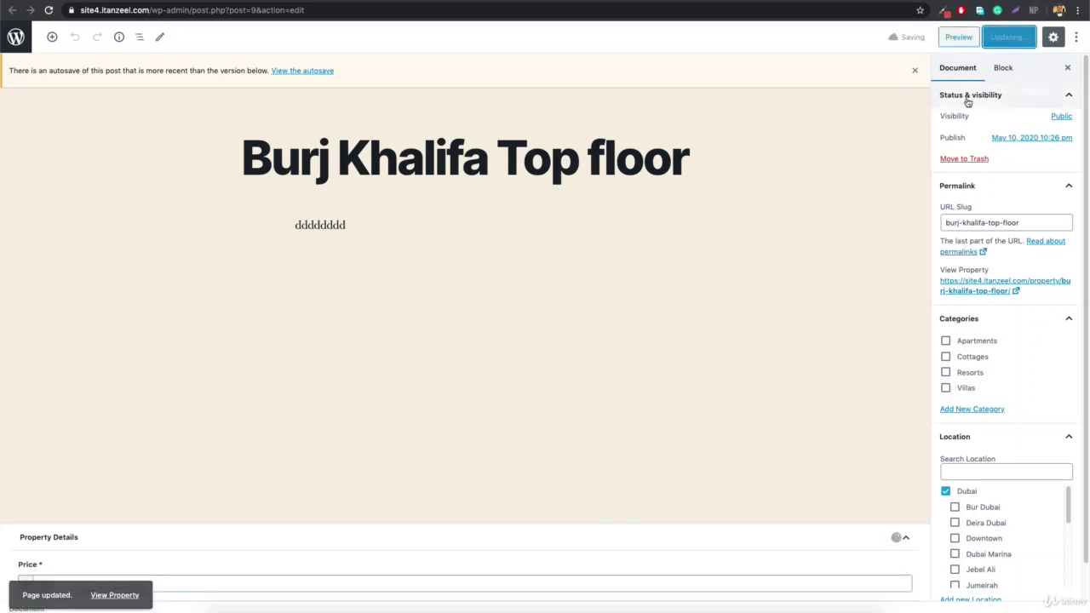
{"action": "left_click", "coordinate": [318, 9]}
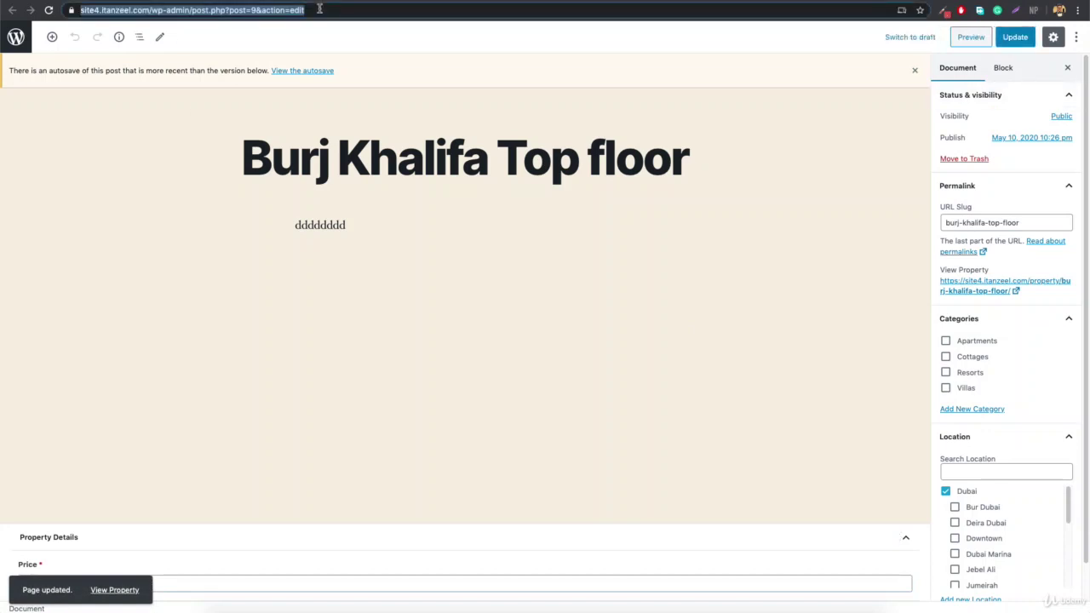
{"action": "key", "text": "Return"}
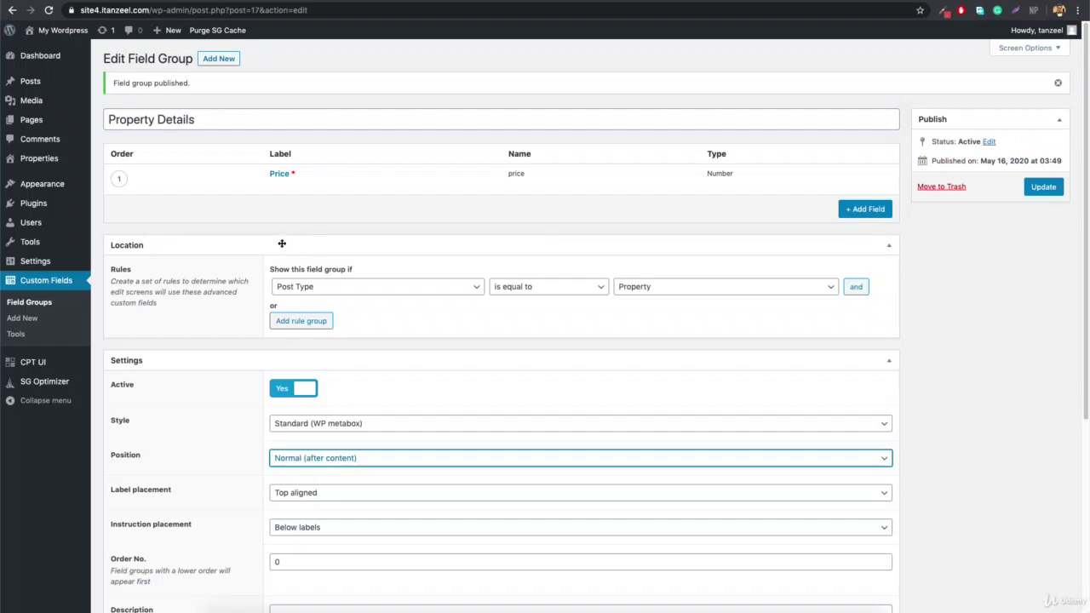
Consult the planned field list in the Word document and add a field labelled "Size" with the name "size" and type Number
{"action": "left_click", "coordinate": [759, 610]}
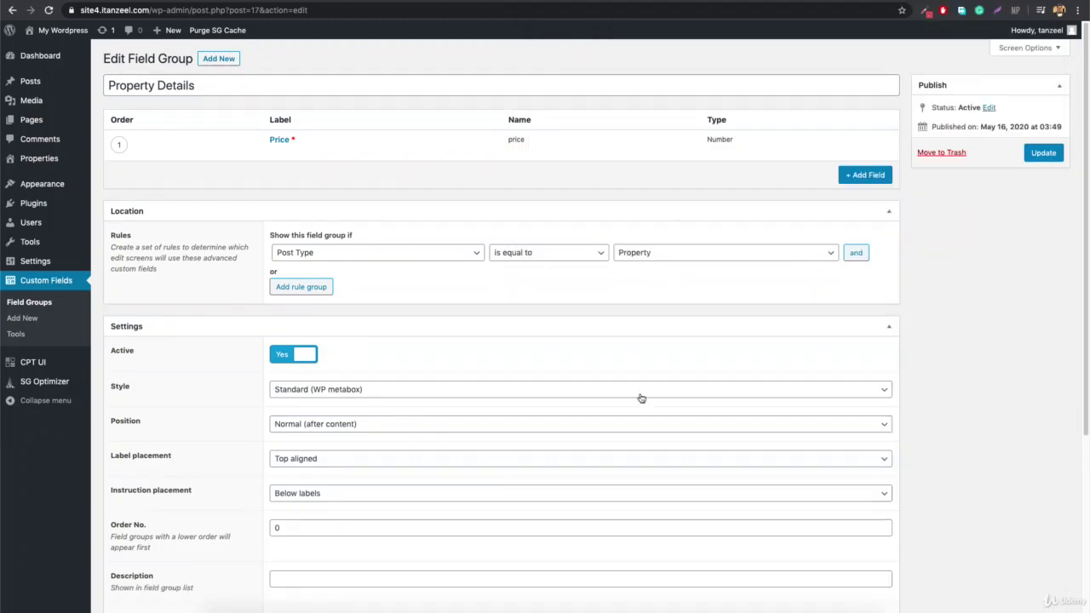
{"action": "left_click", "coordinate": [758, 610]}
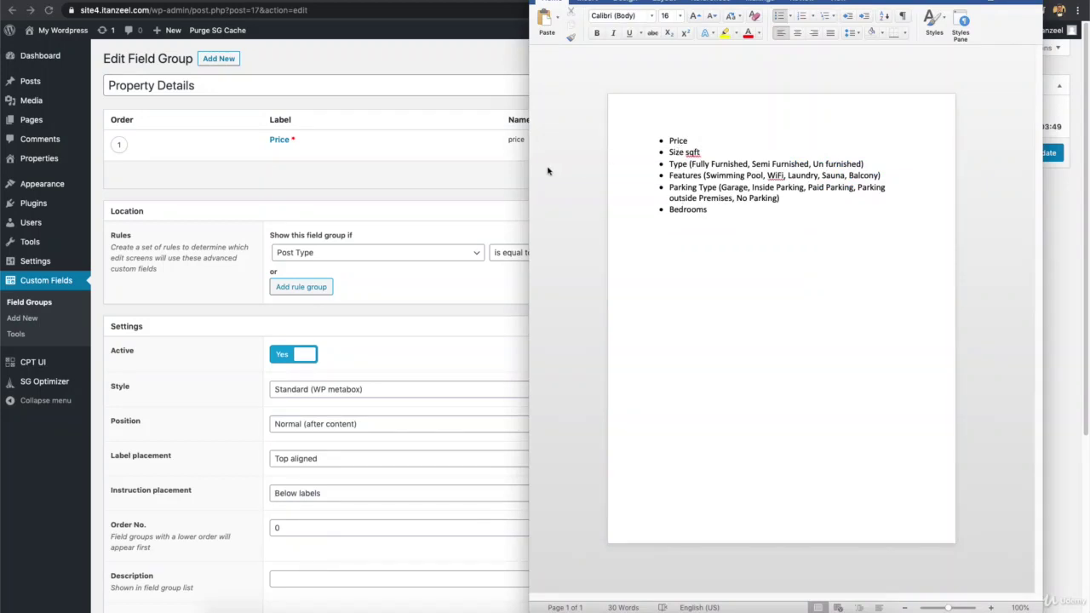
{"action": "left_click", "coordinate": [401, 182]}
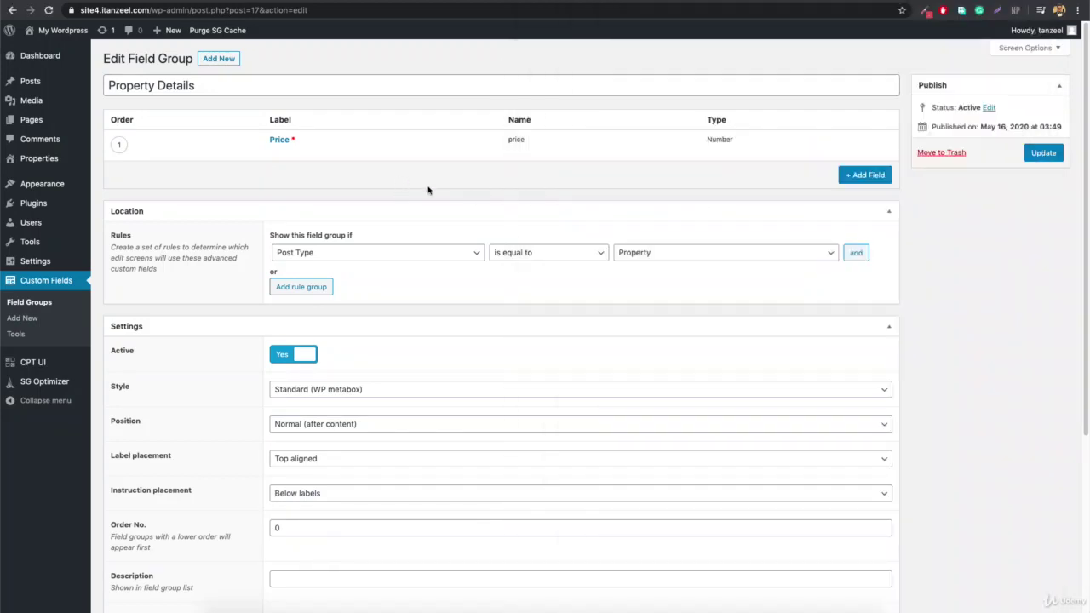
{"action": "left_click", "coordinate": [852, 173]}
{"action": "type", "text": "Si"}
{"action": "left_click", "coordinate": [388, 242]}
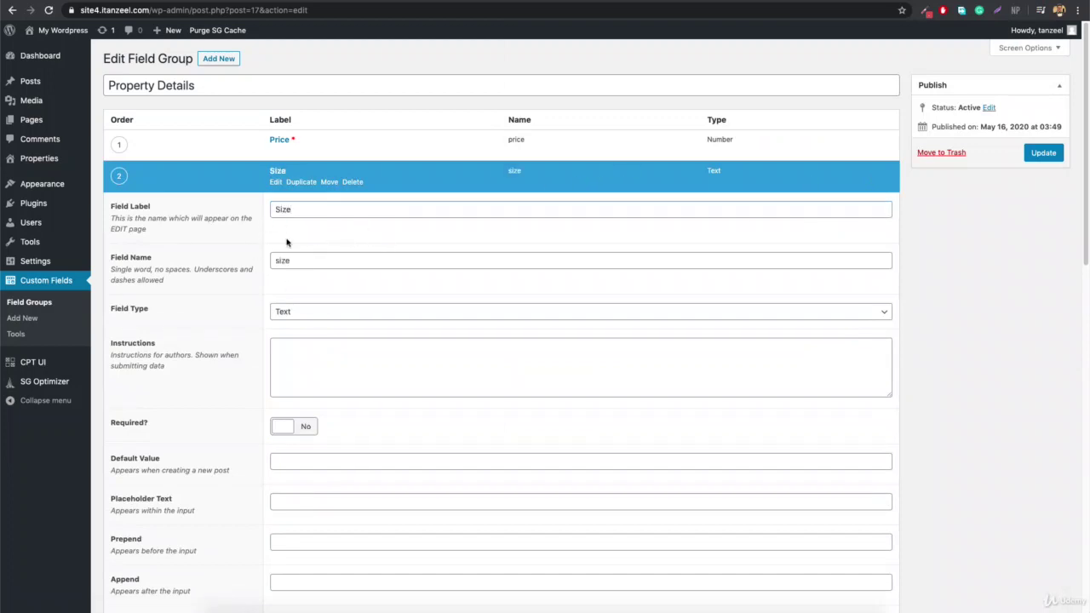
{"action": "left_click", "coordinate": [299, 311]}
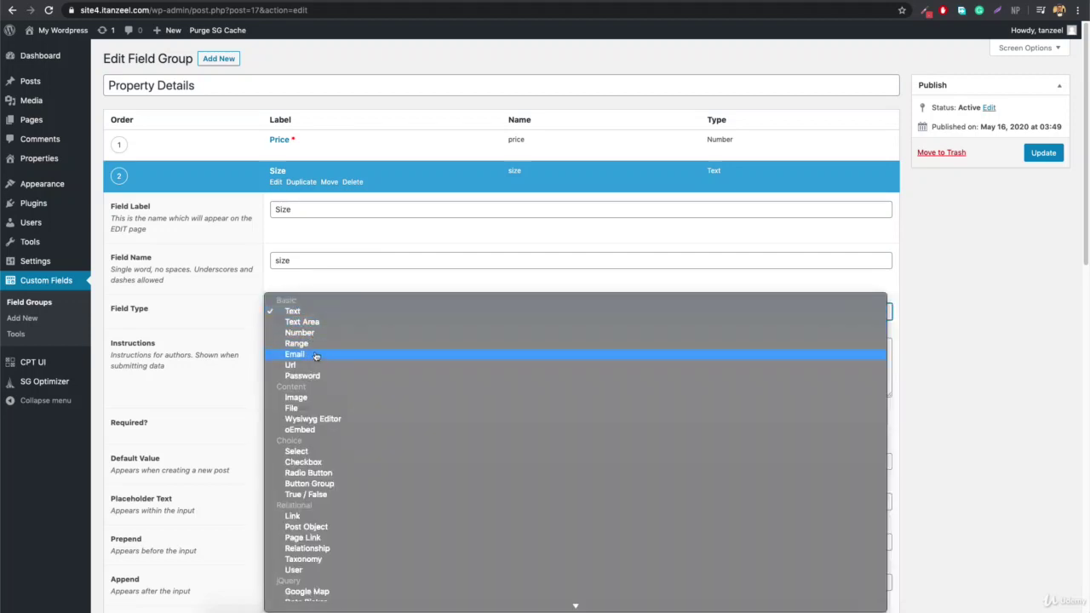
{"action": "left_click", "coordinate": [319, 333]}
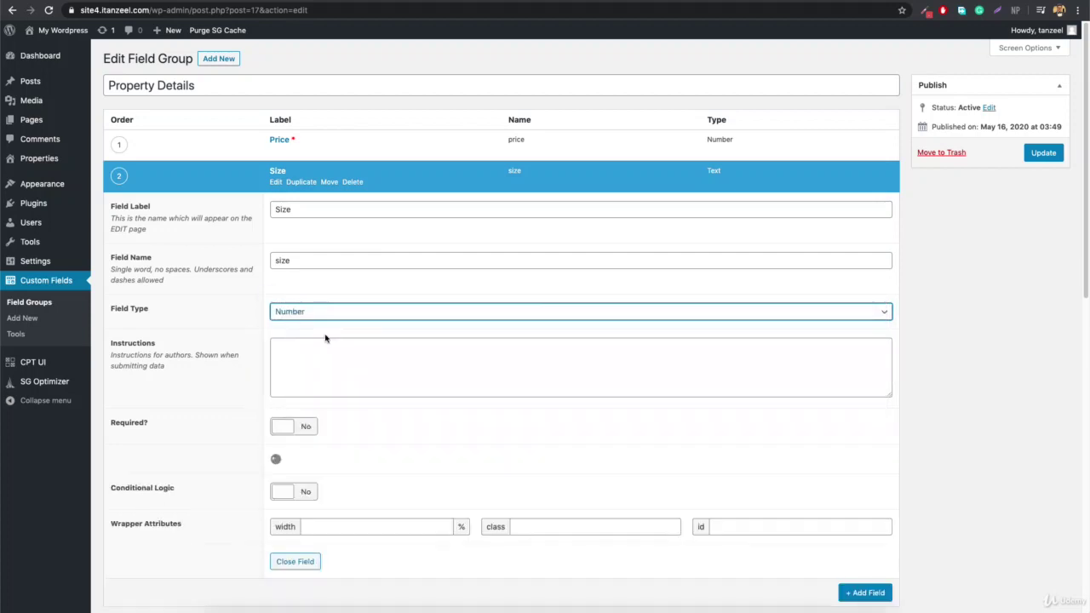
Make the Size field required and set its append text to "Sq. Ft"
{"action": "left_click", "coordinate": [291, 428]}
{"action": "scroll", "coordinate": [298, 389], "scroll_direction": "down", "scroll_amount": 1}
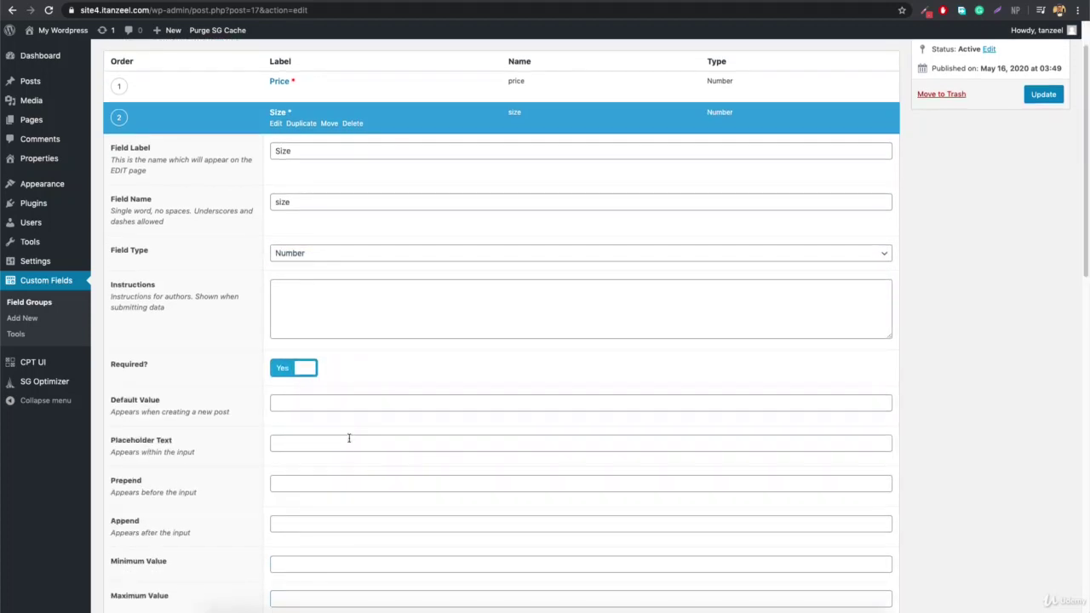
{"action": "left_click", "coordinate": [337, 528]}
{"action": "type", "text": "Sq"}
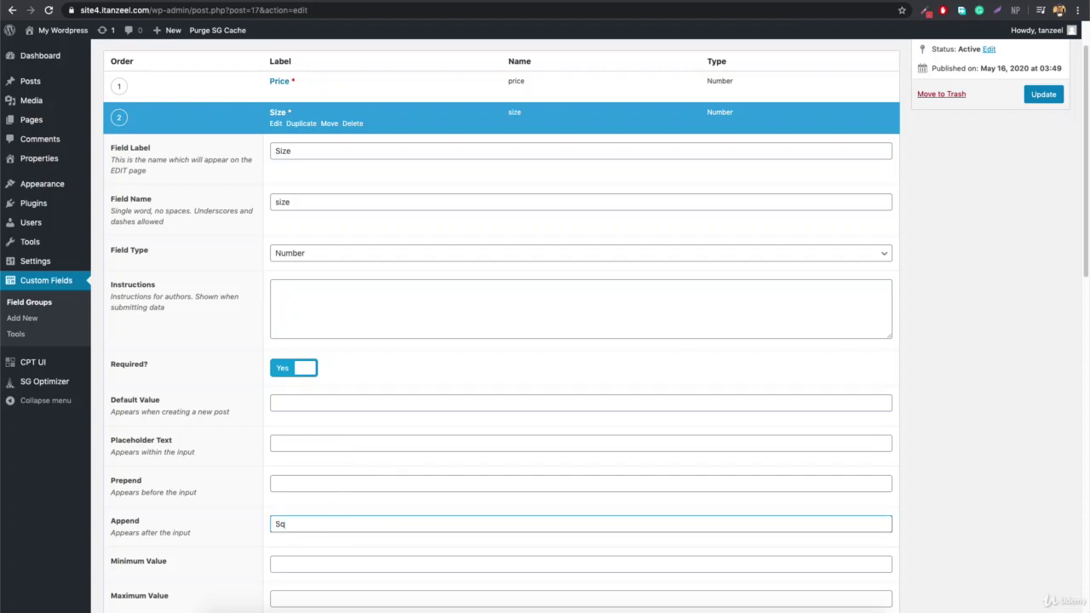
{"action": "type", "text": ". Ft"}
{"action": "scroll", "coordinate": [348, 225], "scroll_direction": "down", "scroll_amount": 3}
{"action": "left_click", "coordinate": [348, 199]}
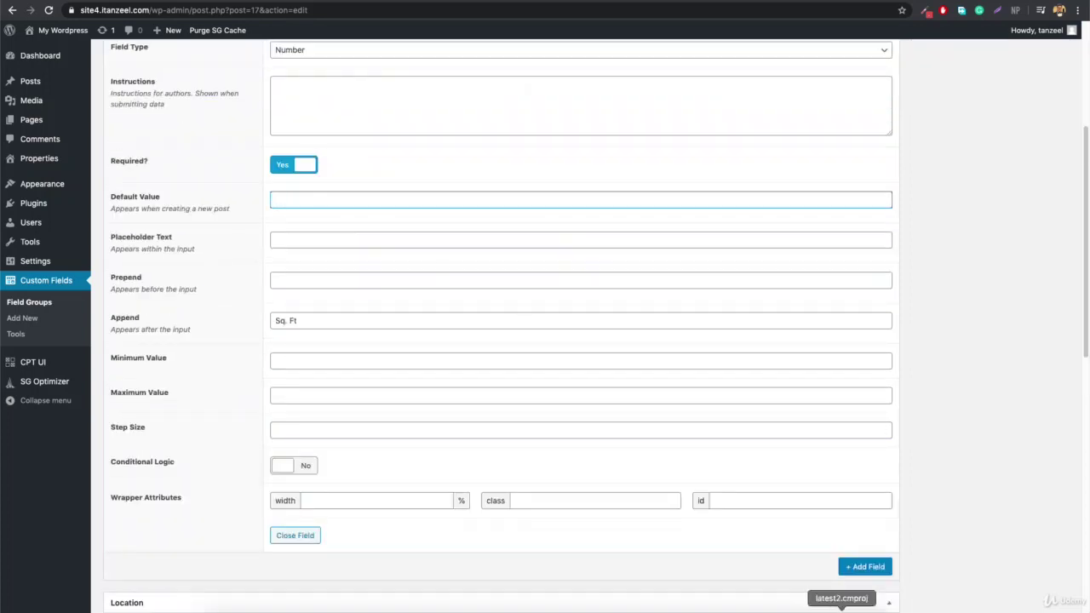
Consult the planned field list in the Word document and add a field labelled "Property Type" with the name "property_type" and type Select
{"action": "left_click", "coordinate": [759, 609]}
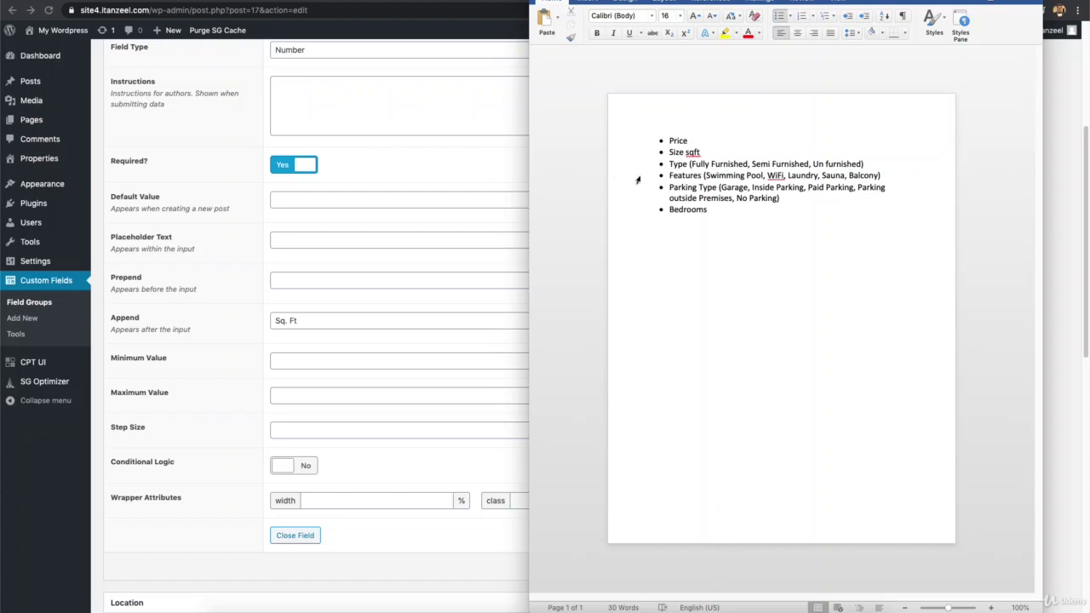
{"action": "left_click", "coordinate": [426, 173]}
{"action": "scroll", "coordinate": [425, 174], "scroll_direction": "up", "scroll_amount": 3}
{"action": "scroll", "coordinate": [426, 173], "scroll_direction": "up", "scroll_amount": 3}
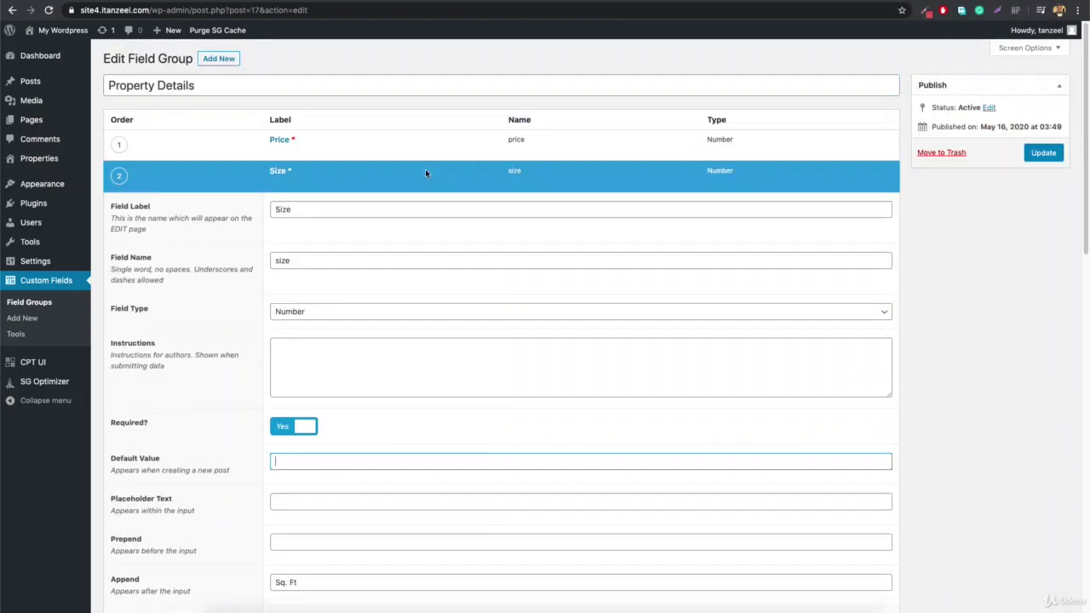
{"action": "scroll", "coordinate": [605, 377], "scroll_direction": "down", "scroll_amount": 8}
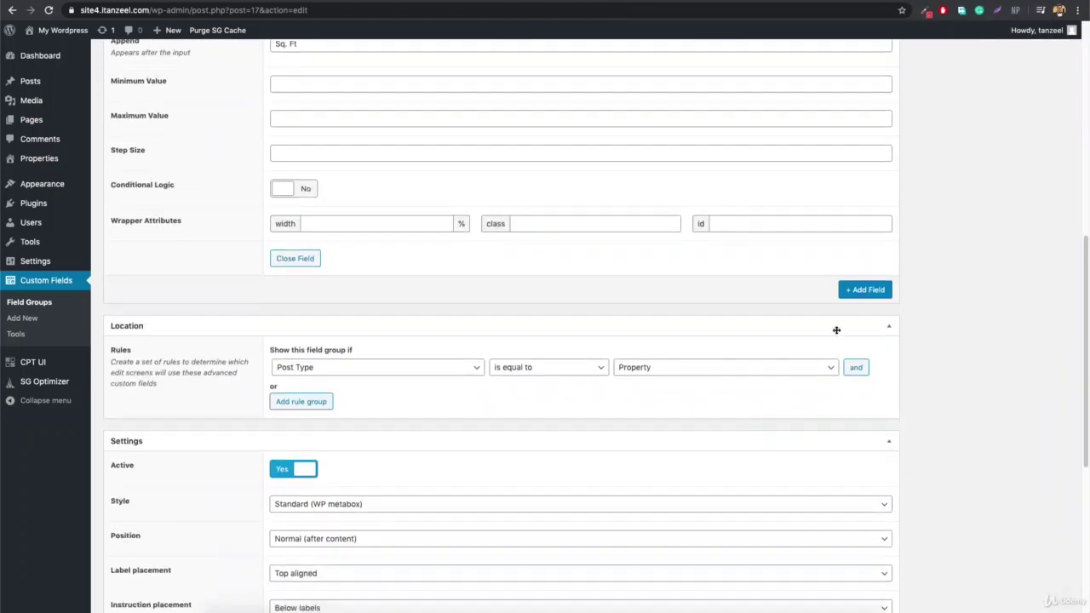
{"action": "left_click", "coordinate": [865, 290]}
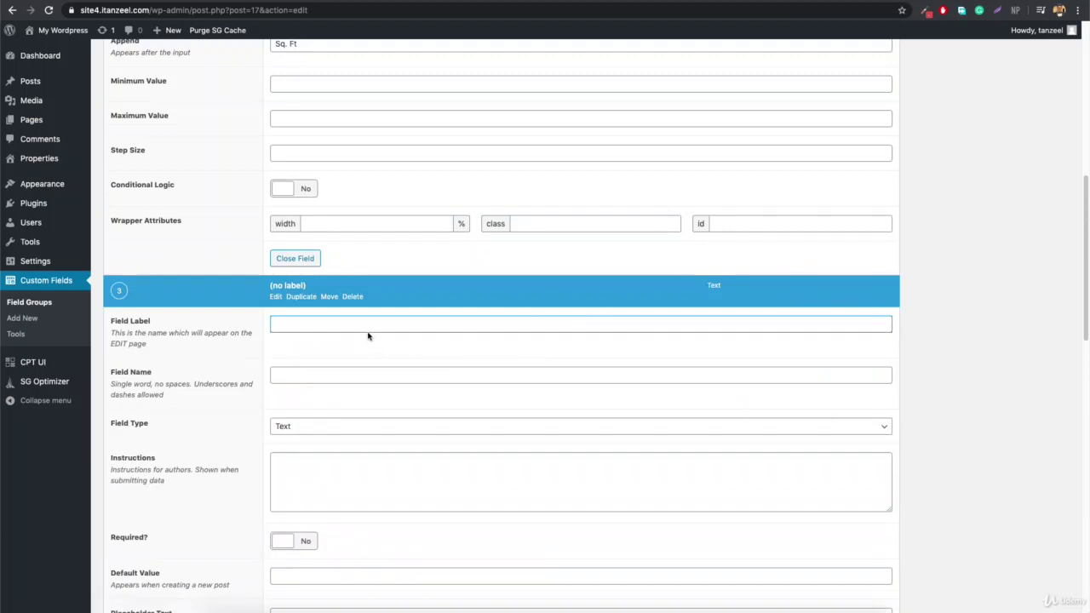
{"action": "type", "text": "T"}
{"action": "left_click", "coordinate": [275, 324]}
{"action": "type", "text": "Property"}
{"action": "left_click", "coordinate": [265, 359]}
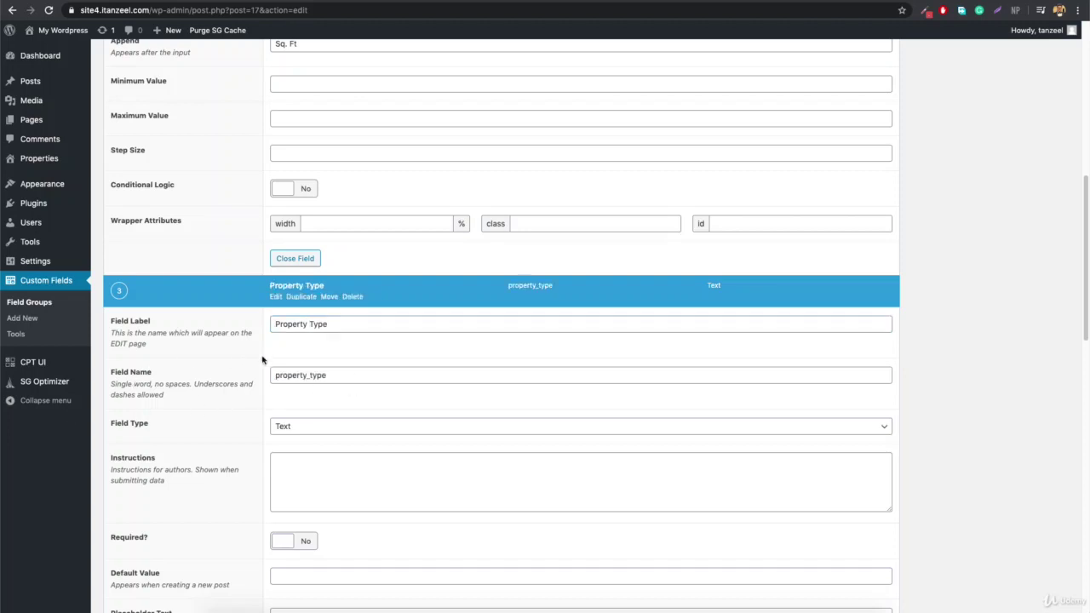
{"action": "left_click", "coordinate": [301, 434]}
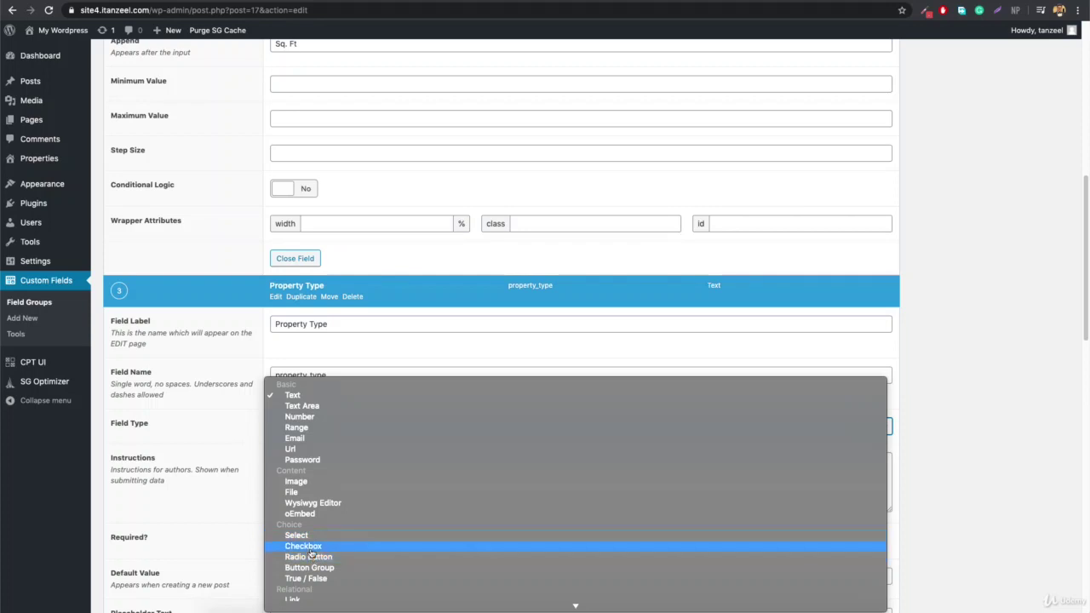
{"action": "left_click", "coordinate": [302, 537]}
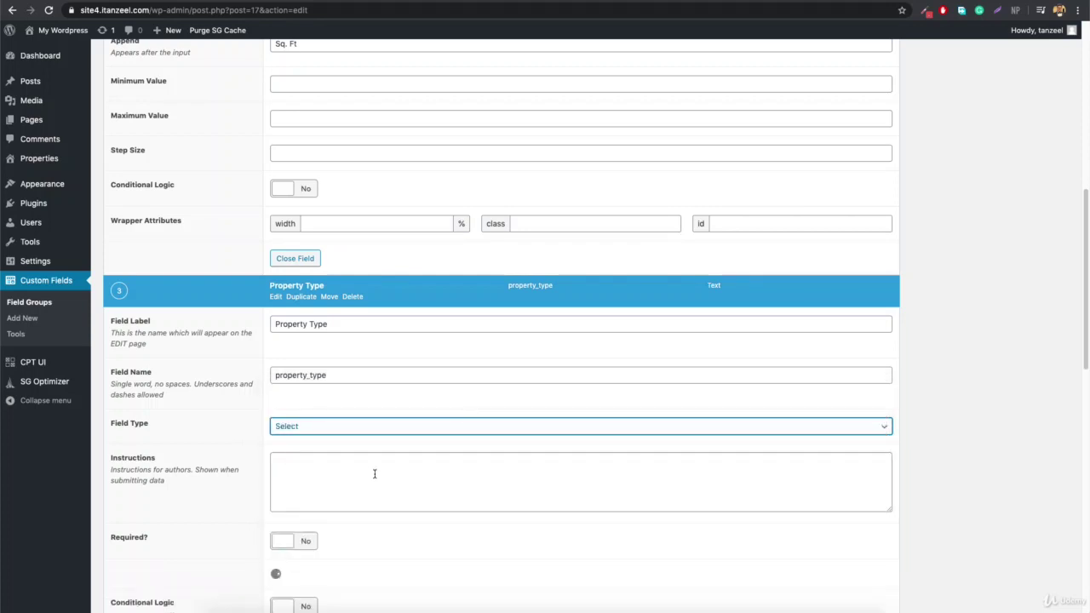
Copy the furnishing options of the Type entry in the Word document into the Property Type field's choices
{"action": "scroll", "coordinate": [338, 423], "scroll_direction": "down", "scroll_amount": 2}
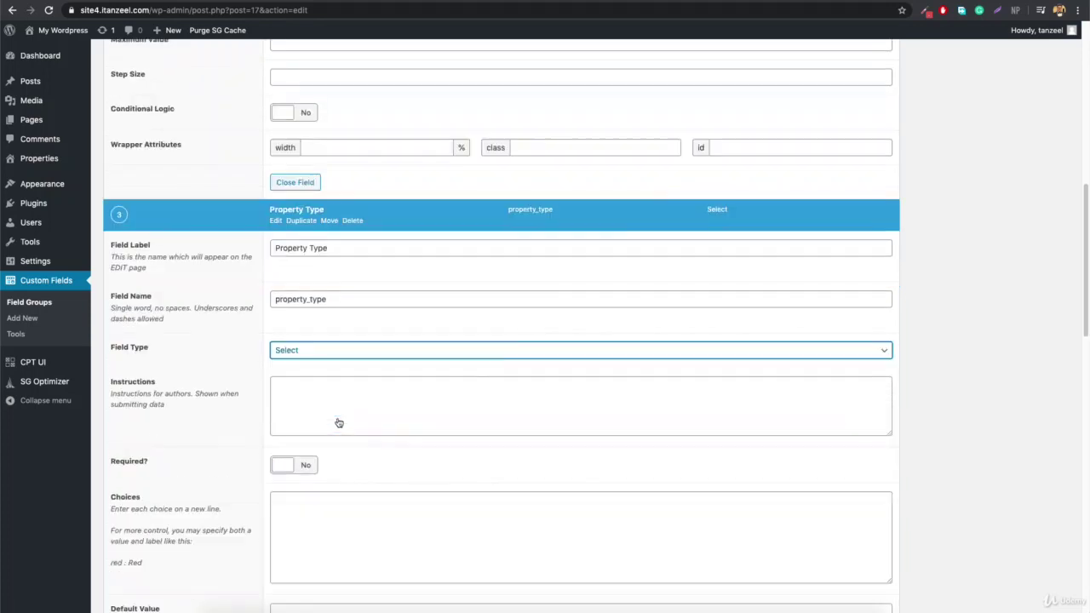
{"action": "left_click", "coordinate": [353, 516]}
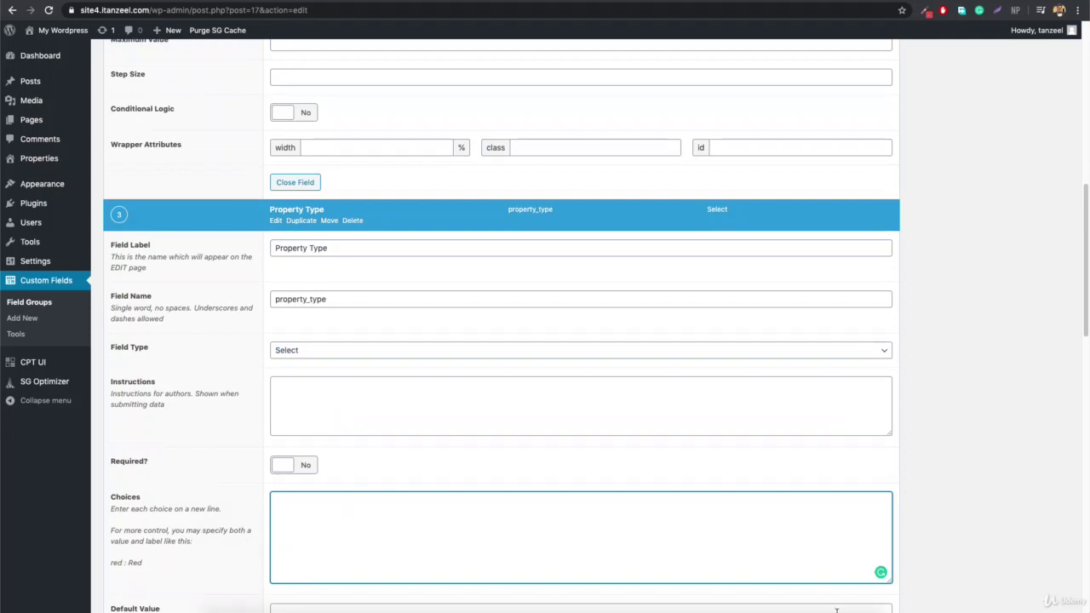
{"action": "left_click", "coordinate": [761, 605]}
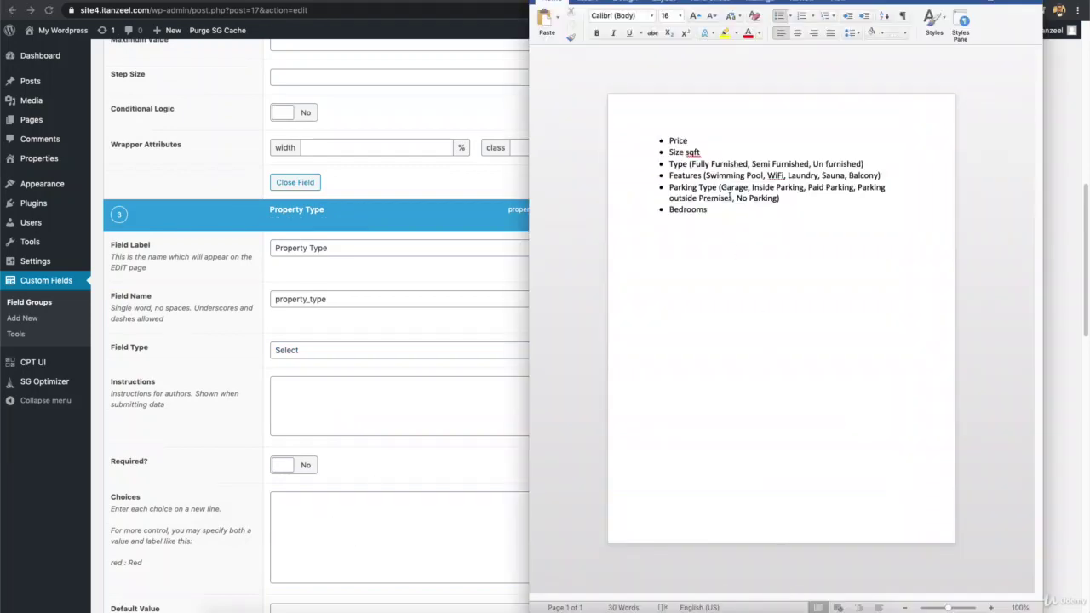
{"action": "left_click_drag", "start_coordinate": [692, 164], "coordinate": [862, 164]}
{"action": "key", "text": "super+c"}
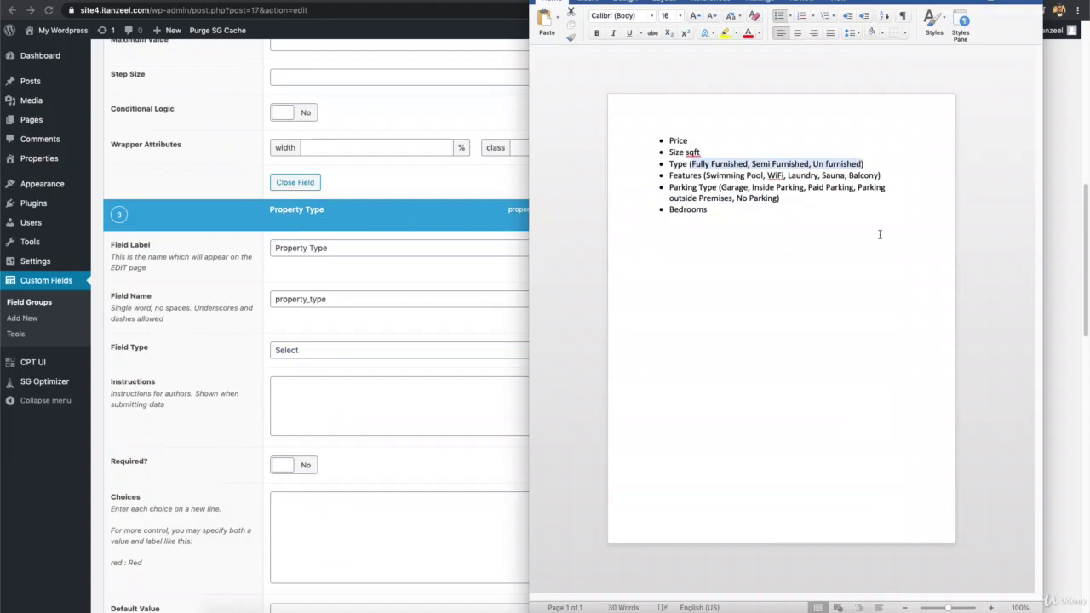
{"action": "left_click", "coordinate": [333, 527]}
{"action": "key", "text": "super+v"}
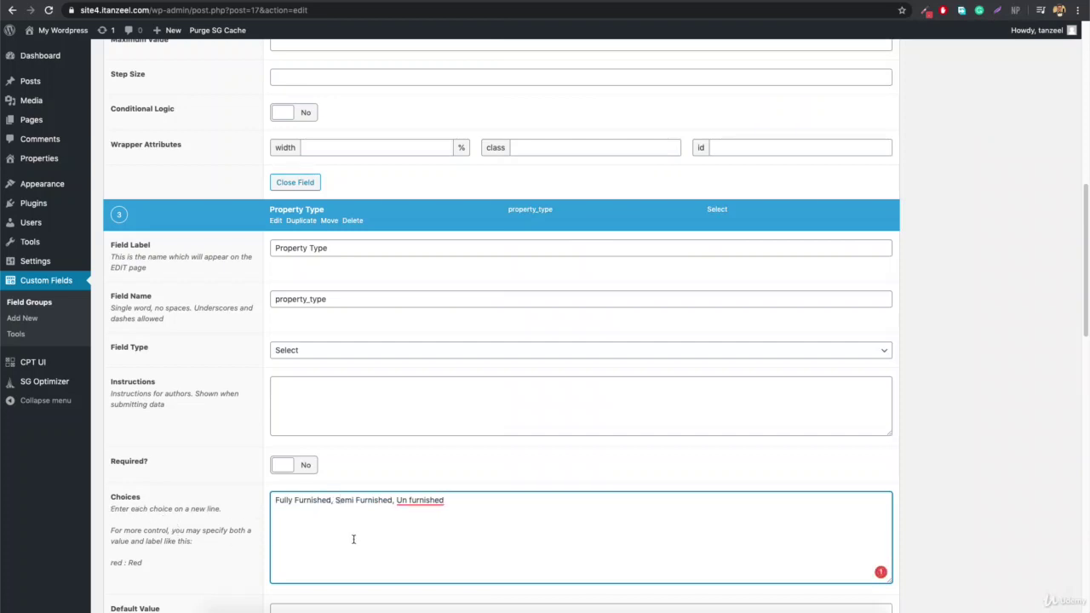
Split the Property Type choices onto separate lines reading Fully Furnished, Semi-Furnished and Unfurnished
{"action": "left_click", "coordinate": [335, 500]}
{"action": "key", "text": "BackSpace"}
{"action": "key", "text": "BackSpace"}
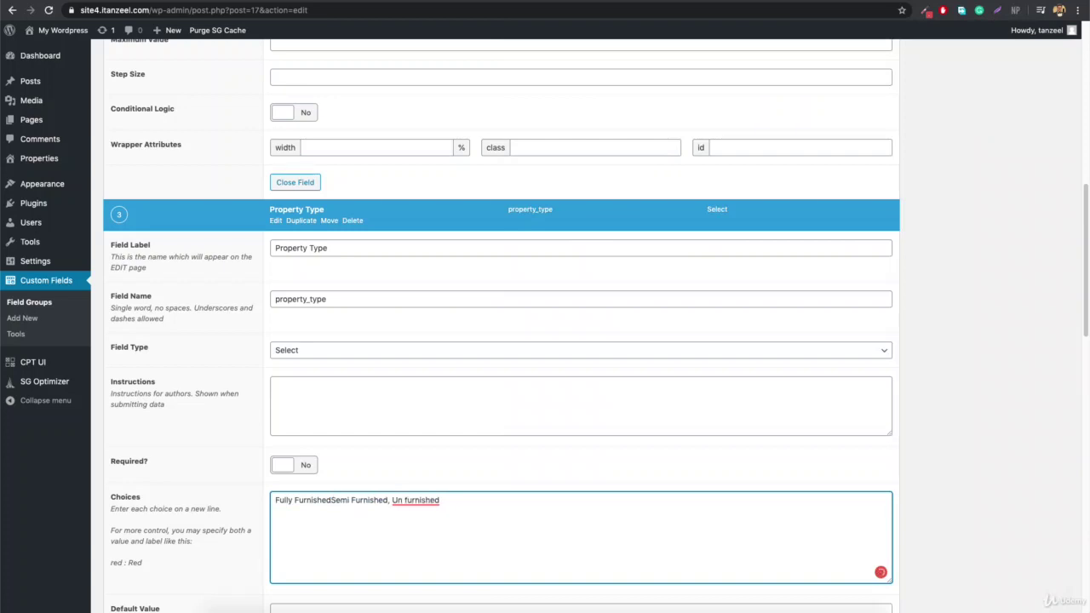
{"action": "key", "text": "Return"}
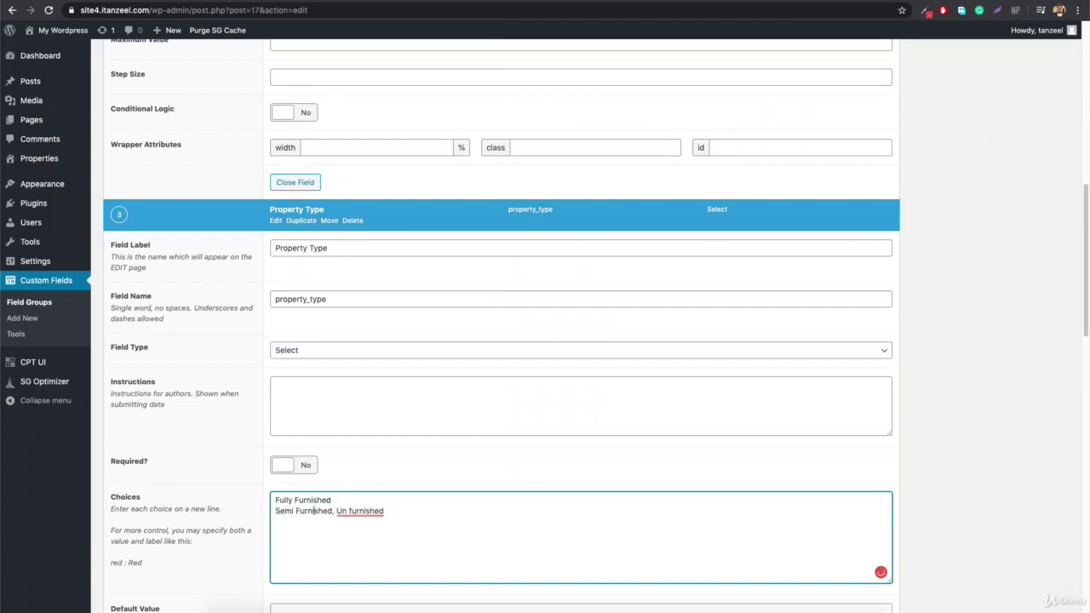
{"action": "key", "text": "BackSpace"}
{"action": "key", "text": "BackSpace"}
{"action": "key", "text": "Return"}
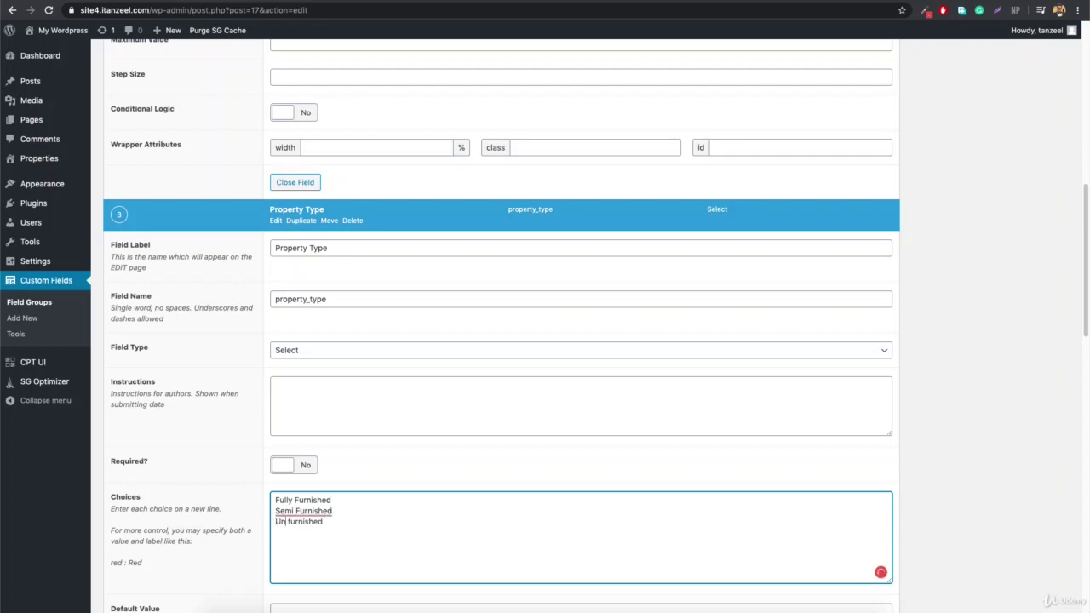
{"action": "key", "text": "BackSpace"}
{"action": "left_click", "coordinate": [399, 517]}
{"action": "scroll", "coordinate": [296, 548], "scroll_direction": "down", "scroll_amount": 2}
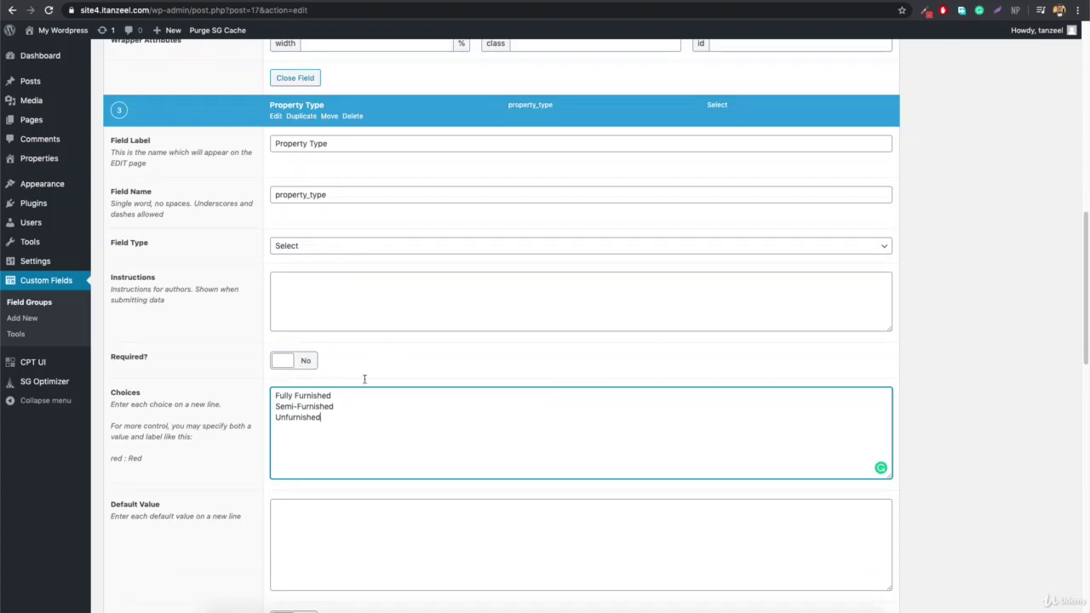
Make the Property Type field required and update the field group
{"action": "left_click", "coordinate": [294, 360]}
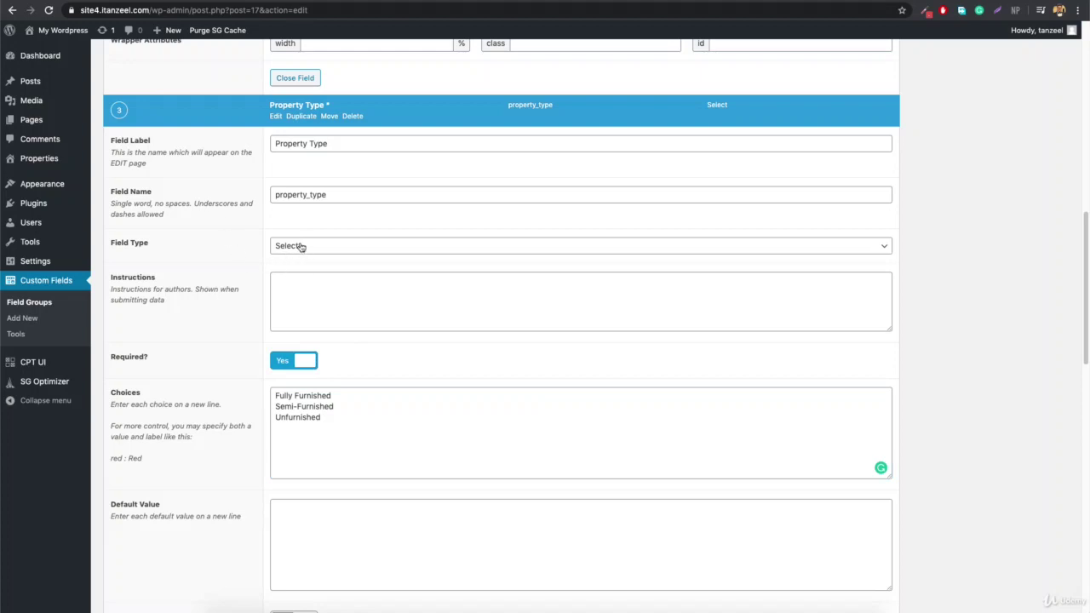
{"action": "scroll", "coordinate": [705, 348], "scroll_direction": "up", "scroll_amount": 10}
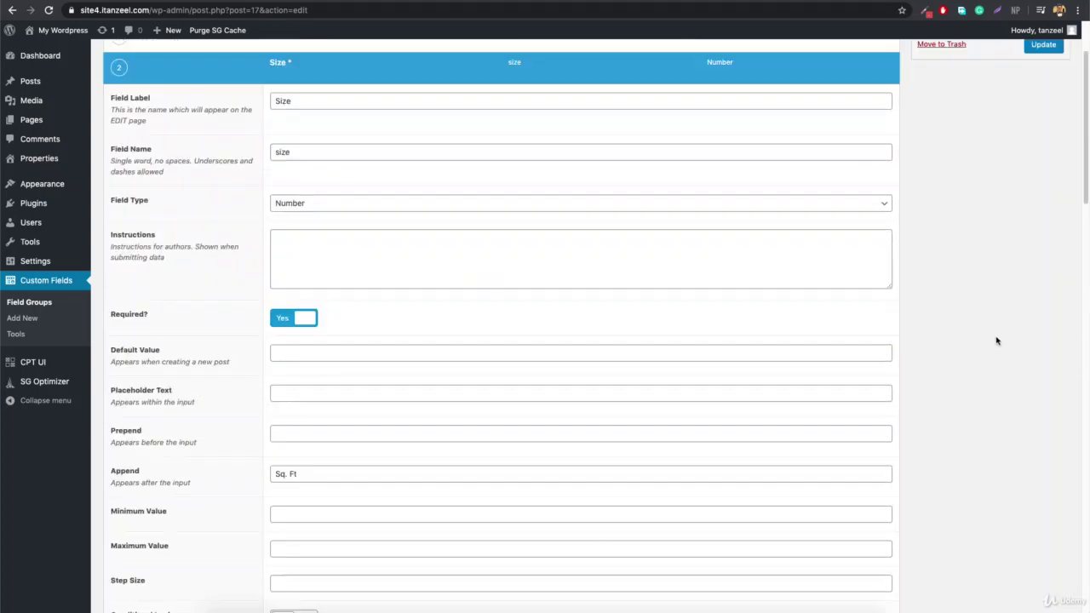
{"action": "scroll", "coordinate": [996, 340], "scroll_direction": "up", "scroll_amount": 5}
{"action": "left_click", "coordinate": [1041, 152]}
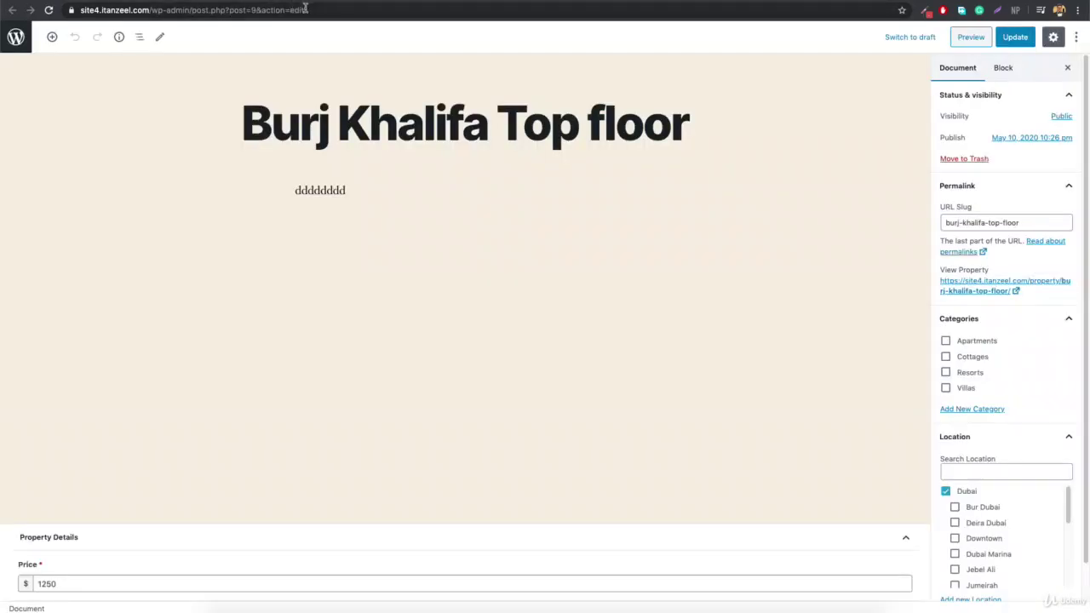
Reload the edit page of the Burj Khalifa Top floor property and check the options offered by its Property Type dropdown
{"action": "left_click", "coordinate": [305, 9]}
{"action": "key", "text": "Return"}
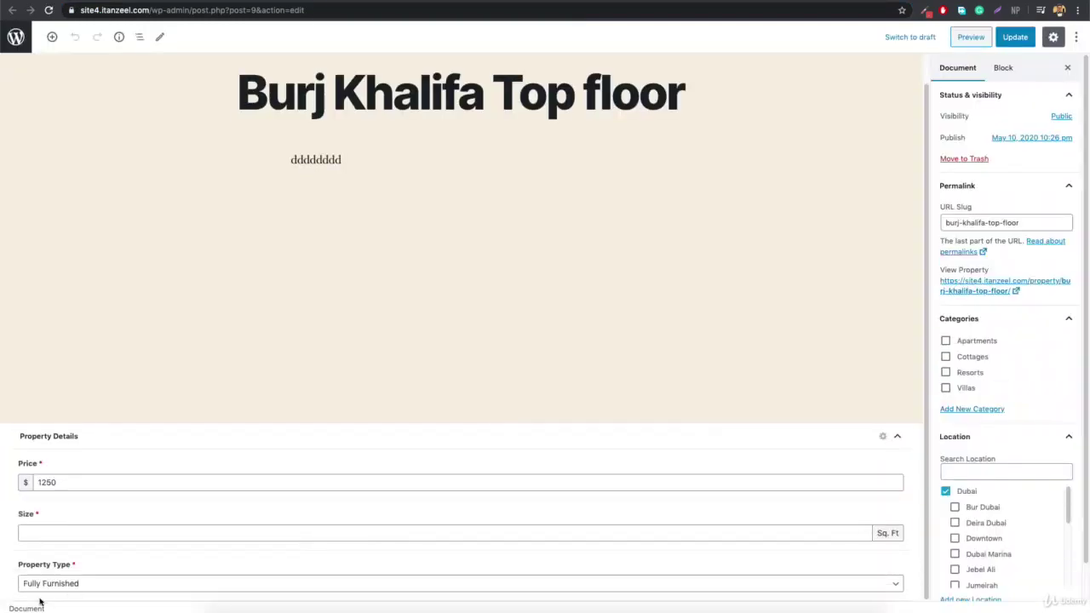
{"action": "left_click", "coordinate": [69, 588]}
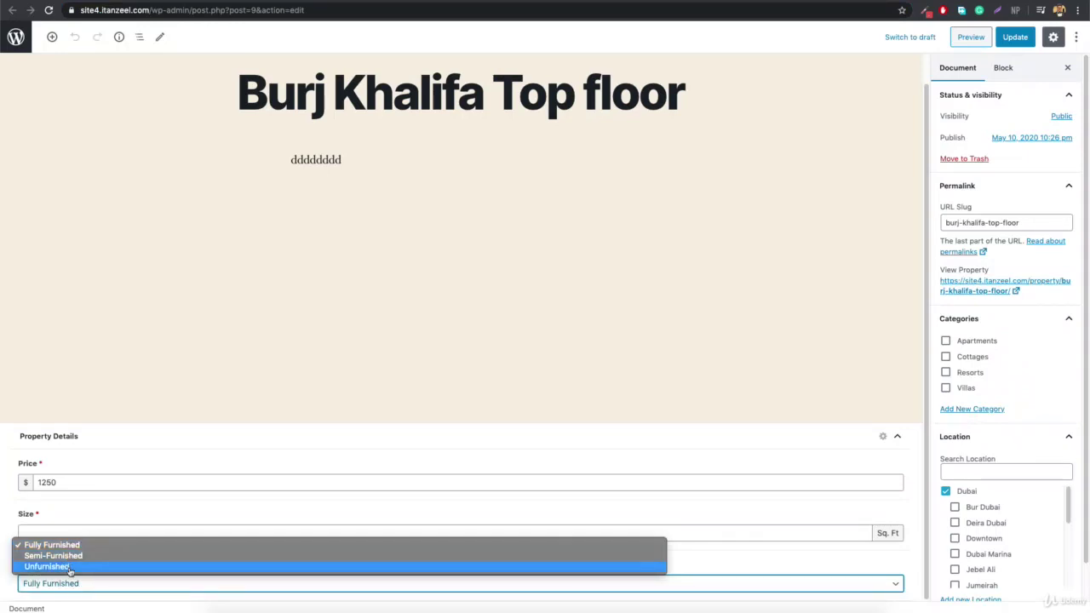
{"action": "left_click", "coordinate": [70, 568]}
{"action": "left_click", "coordinate": [262, 204]}
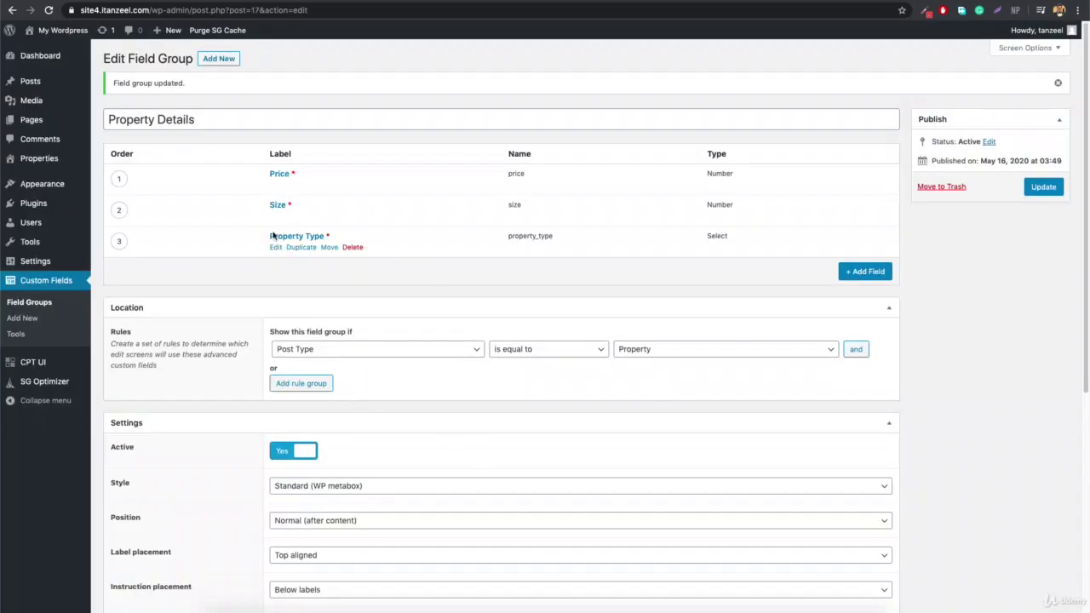
Reopen the Property Type field in the Property Details group and change its type to Radio Button
{"action": "left_click", "coordinate": [274, 248]}
{"action": "scroll", "coordinate": [412, 467], "scroll_direction": "down", "scroll_amount": 2}
{"action": "scroll", "coordinate": [412, 466], "scroll_direction": "down", "scroll_amount": 8}
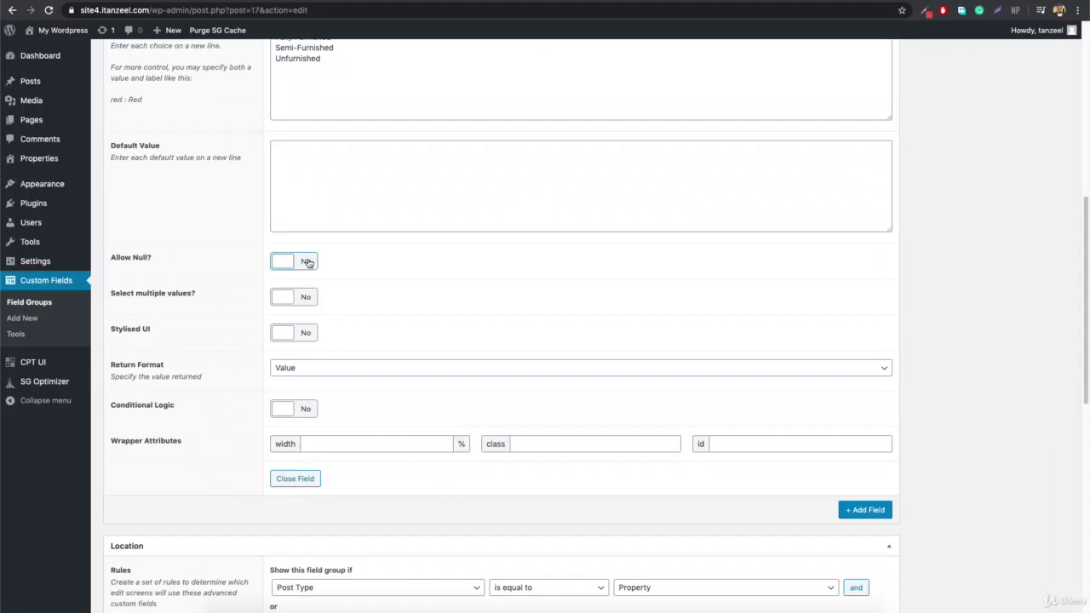
{"action": "scroll", "coordinate": [309, 263], "scroll_direction": "up", "scroll_amount": 4}
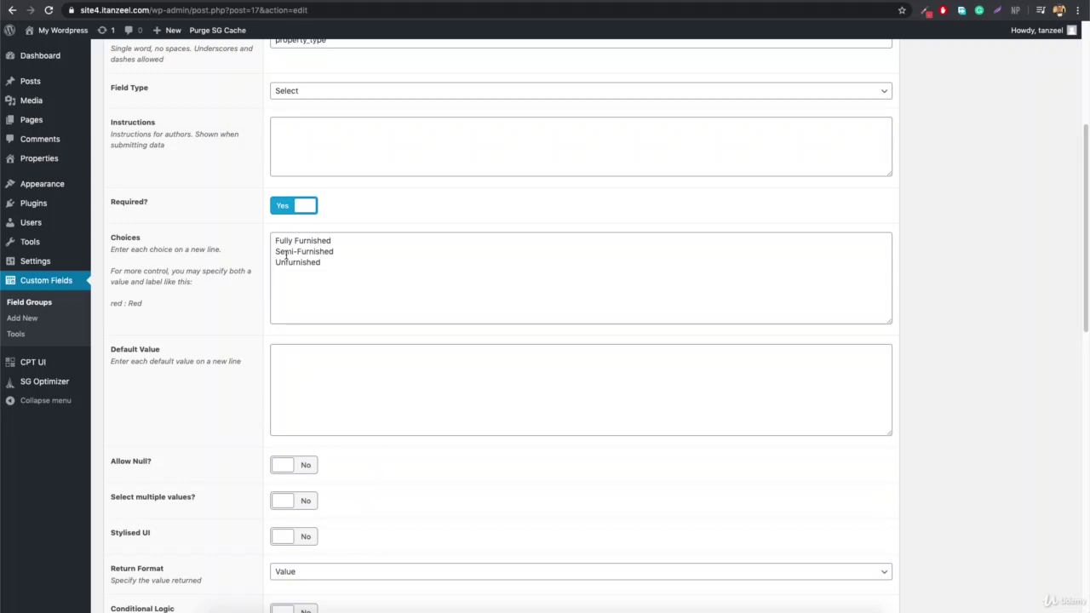
{"action": "left_click", "coordinate": [365, 97]}
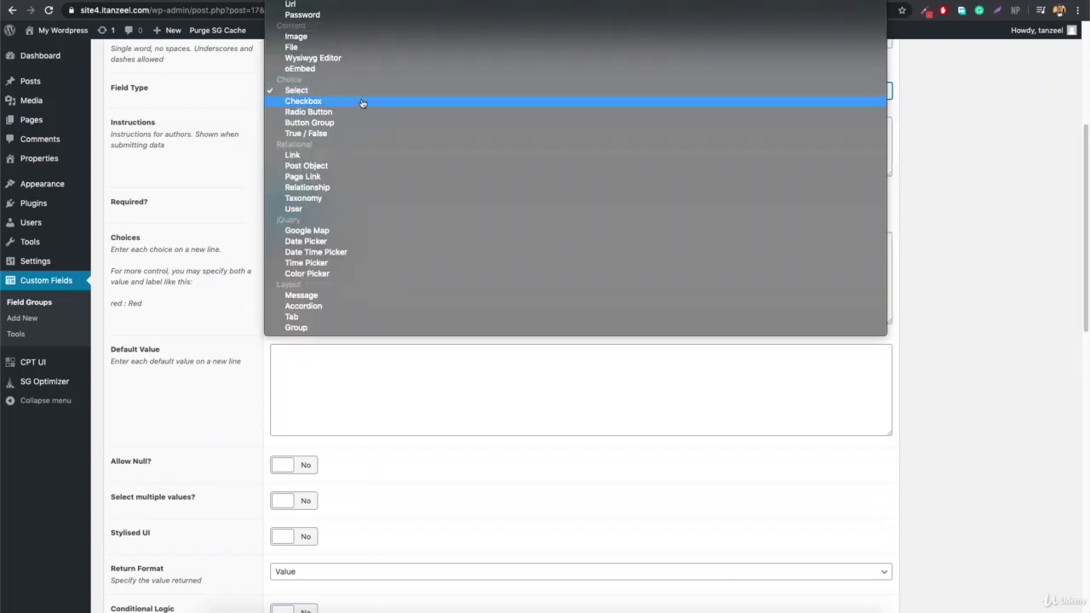
{"action": "left_click", "coordinate": [353, 112]}
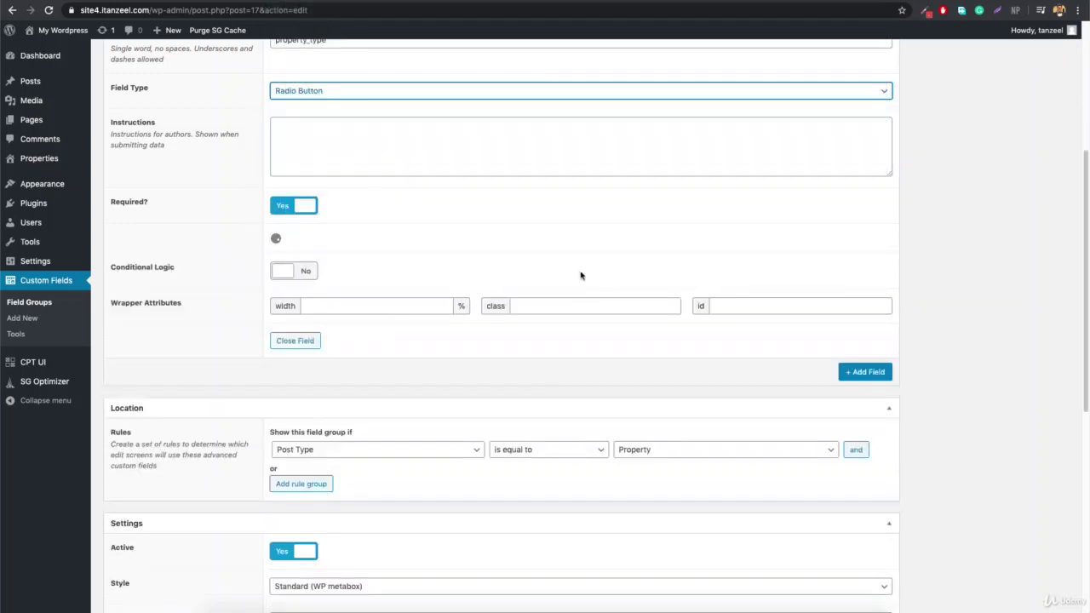
Paste Fully Furnished, Semi-Furnished and Unfurnished as the radio button choices, one per line, and update the field group
{"action": "left_click", "coordinate": [324, 270]}
{"action": "key", "text": "super+v"}
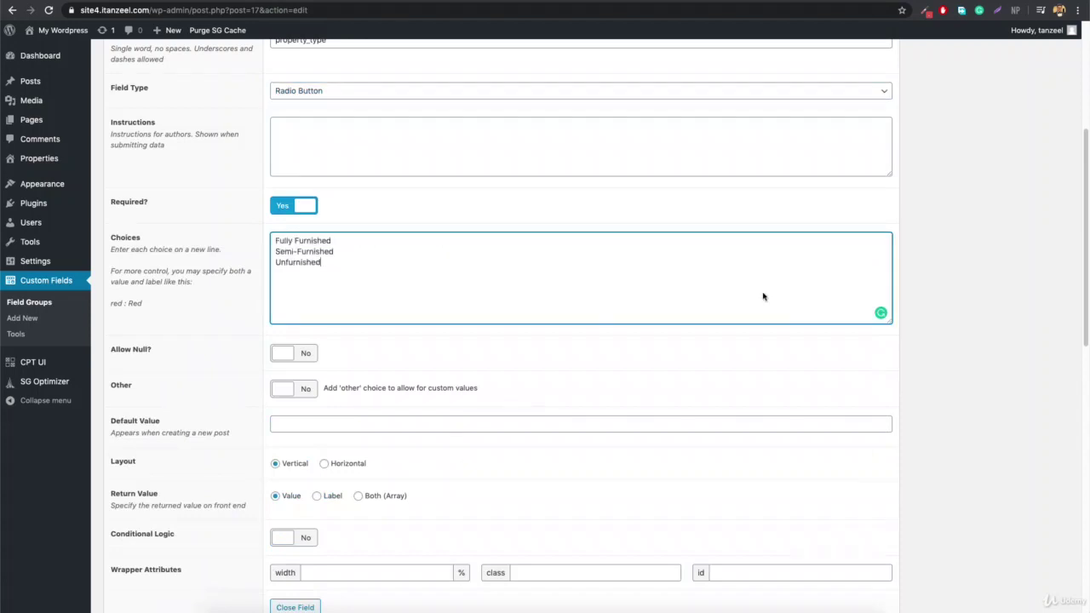
{"action": "scroll", "coordinate": [761, 229], "scroll_direction": "up", "scroll_amount": 5}
{"action": "left_click", "coordinate": [1043, 186]}
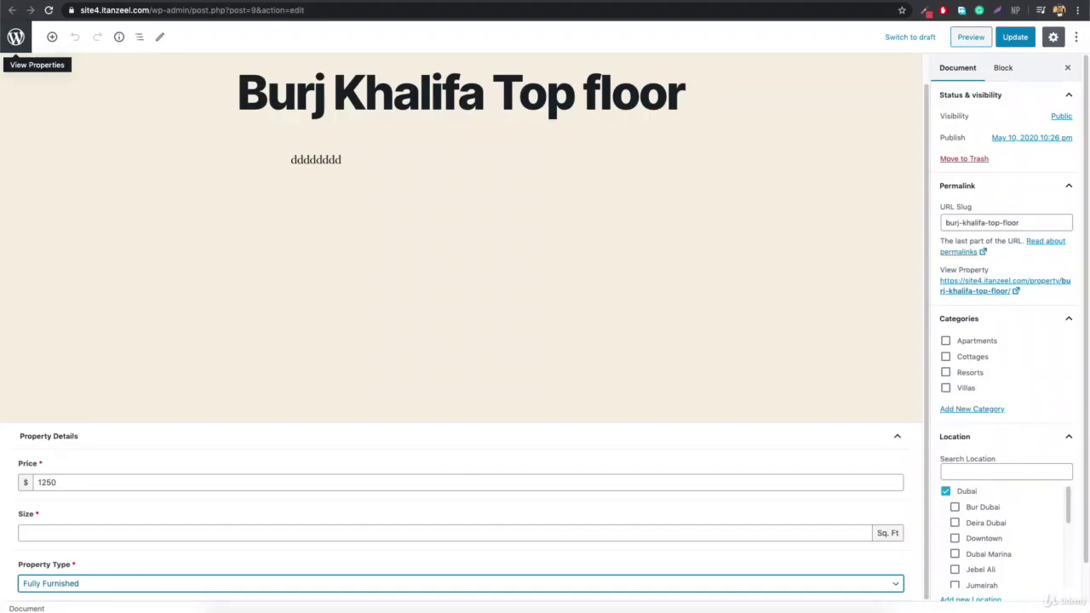
Reload the Burj Khalifa Top floor edit page and try the Unfurnished and Fully Furnished radio options of Property Type
{"action": "left_click", "coordinate": [188, 9]}
{"action": "key", "text": "Return"}
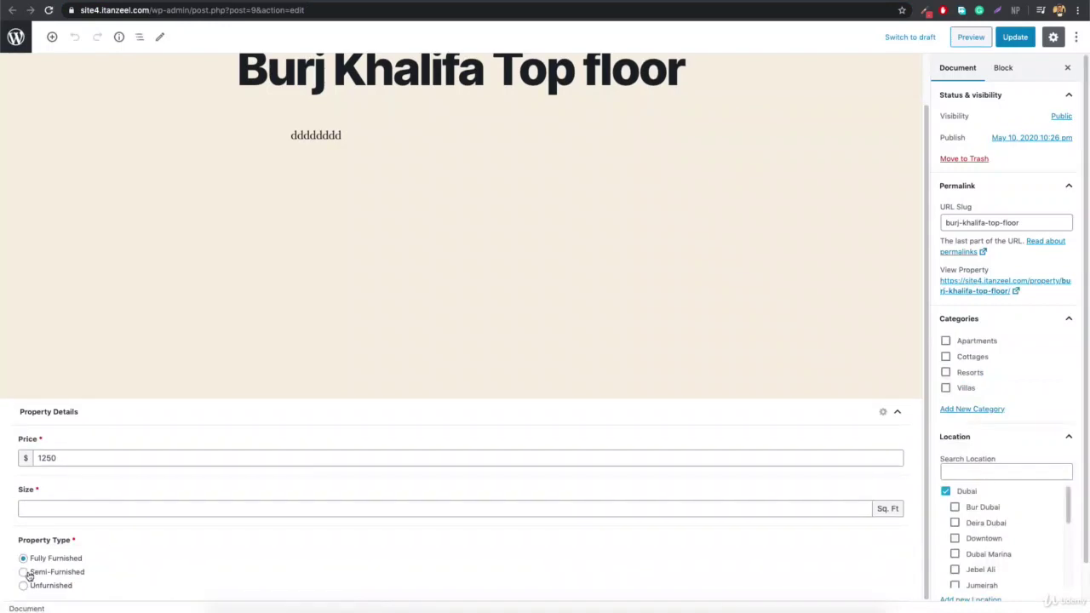
{"action": "left_click", "coordinate": [49, 585]}
{"action": "left_click", "coordinate": [23, 558]}
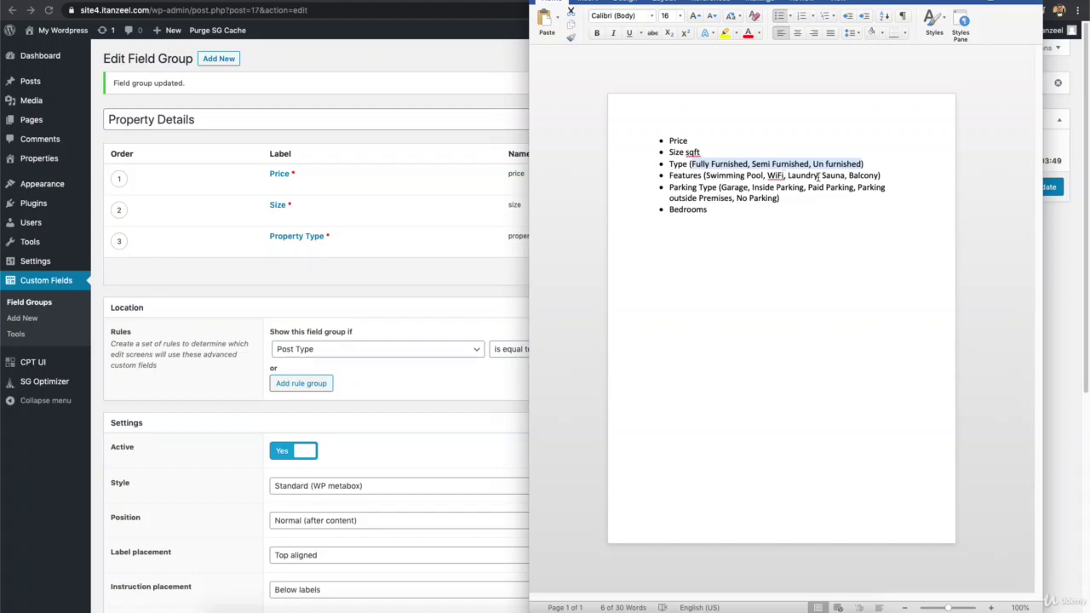
Add a fourth field labelled "Property Features" with the name "property_features" and type Checkbox
{"action": "left_click", "coordinate": [343, 283]}
{"action": "left_click", "coordinate": [858, 271]}
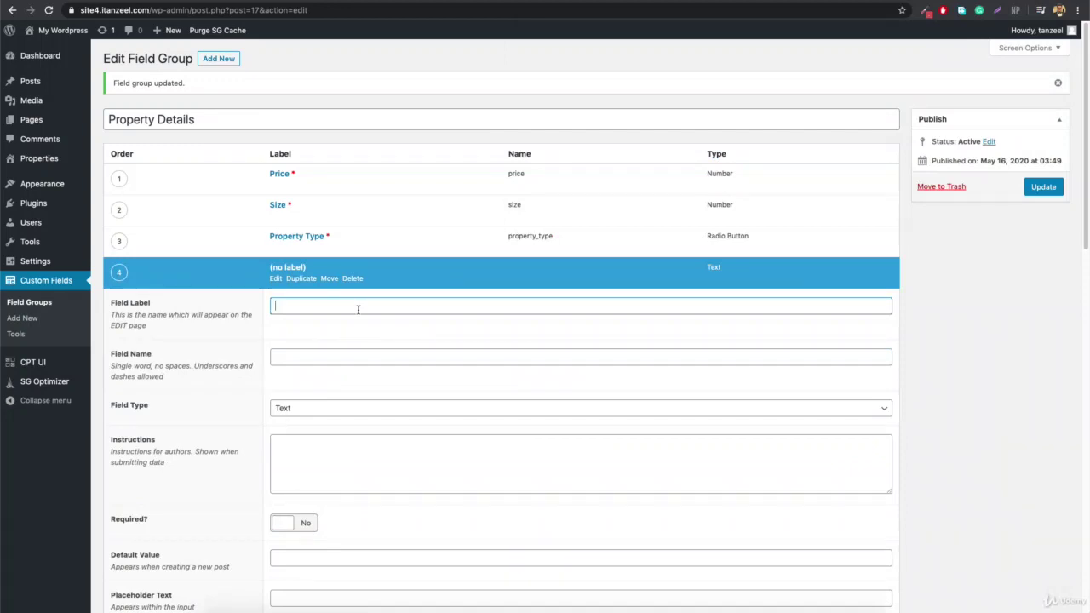
{"action": "type", "text": "Property Features"}
{"action": "left_click", "coordinate": [306, 362]}
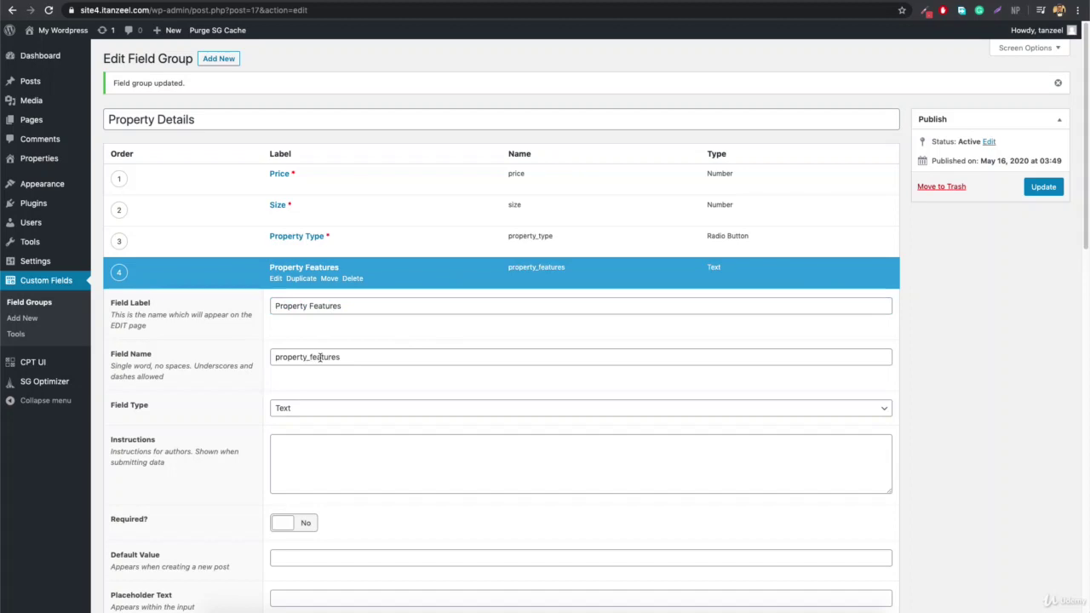
{"action": "left_click", "coordinate": [312, 407]}
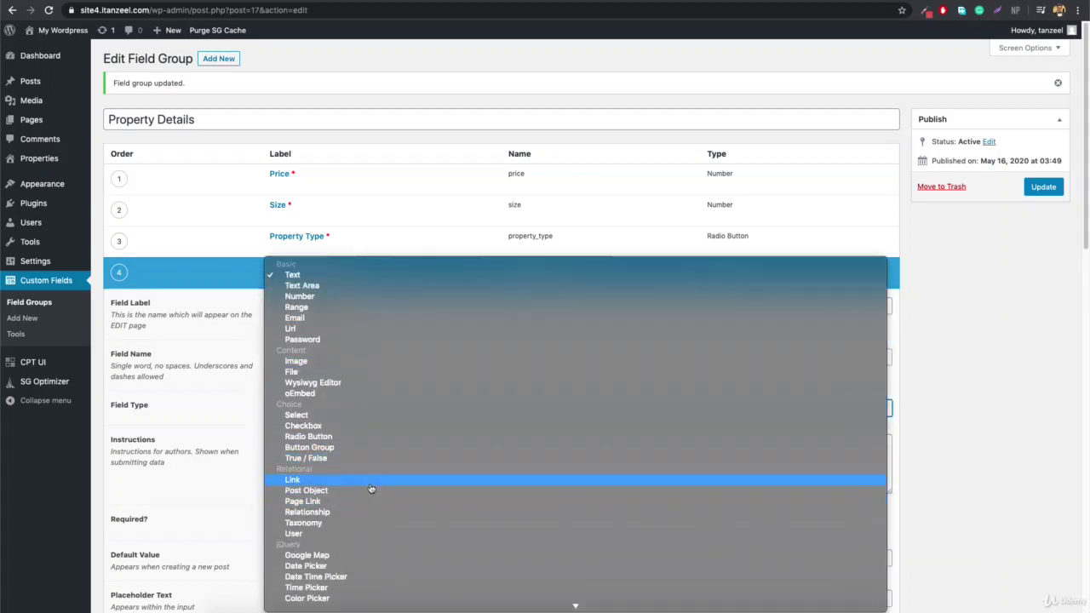
{"action": "left_click", "coordinate": [313, 426]}
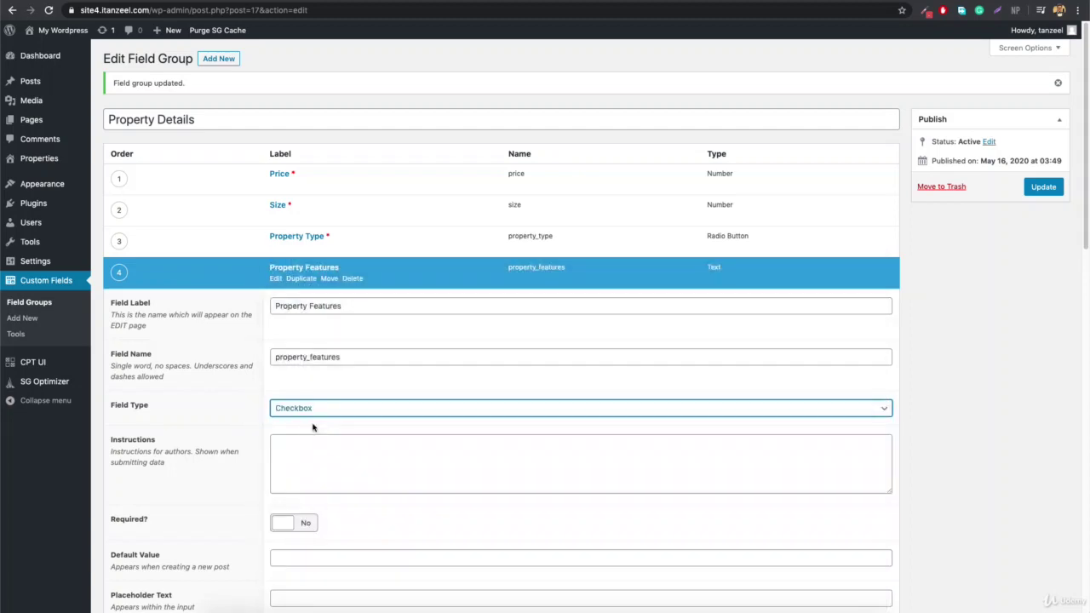
{"action": "scroll", "coordinate": [306, 455], "scroll_direction": "down", "scroll_amount": 5}
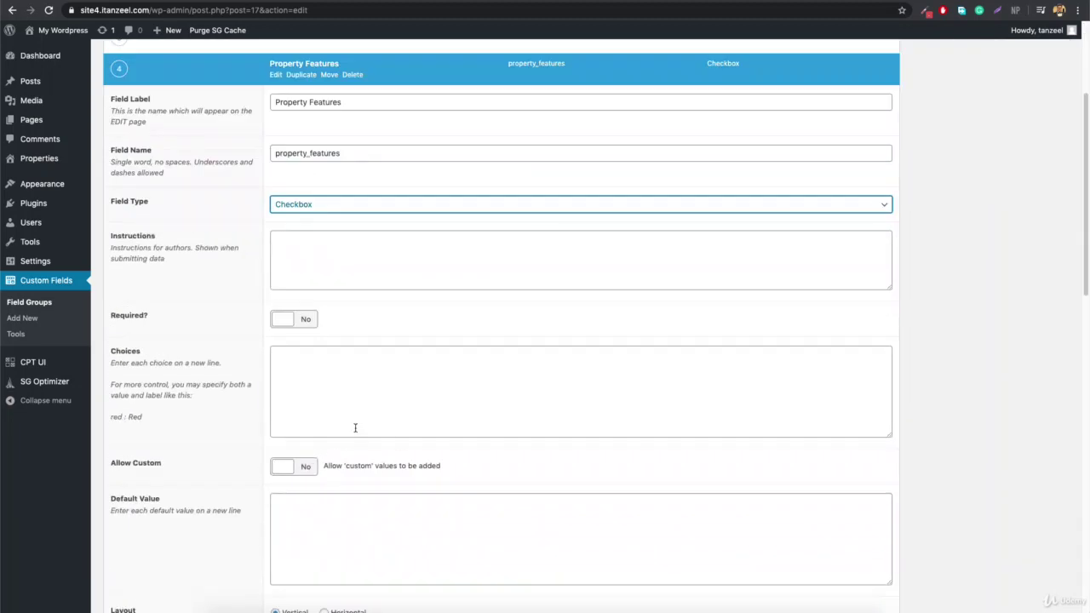
Copy the list of features from the Word document and paste it into the choices of the Property Features field
{"action": "left_click", "coordinate": [396, 354]}
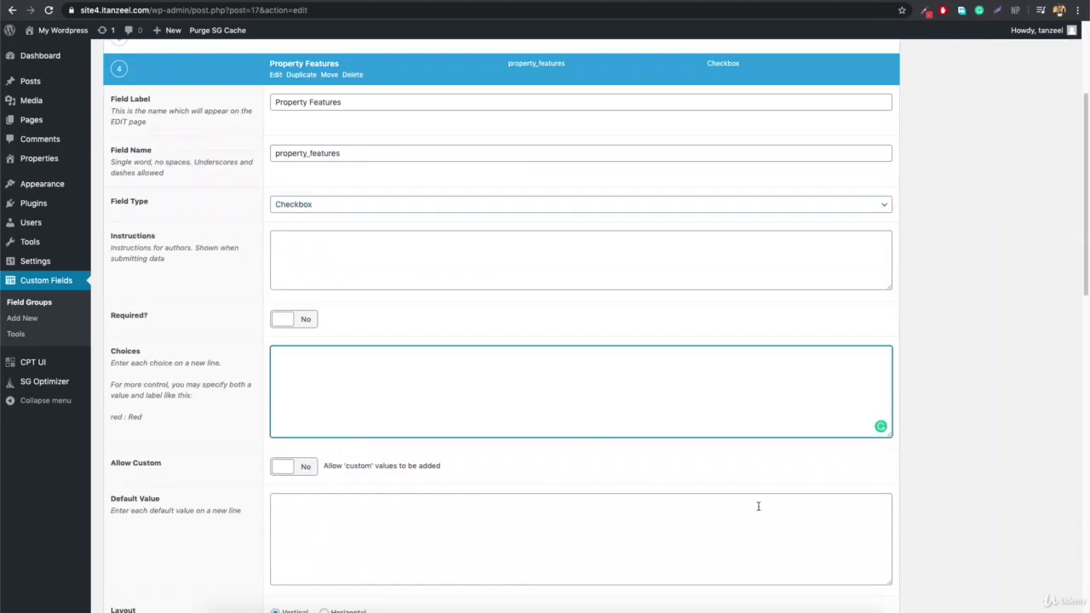
{"action": "left_click", "coordinate": [758, 609]}
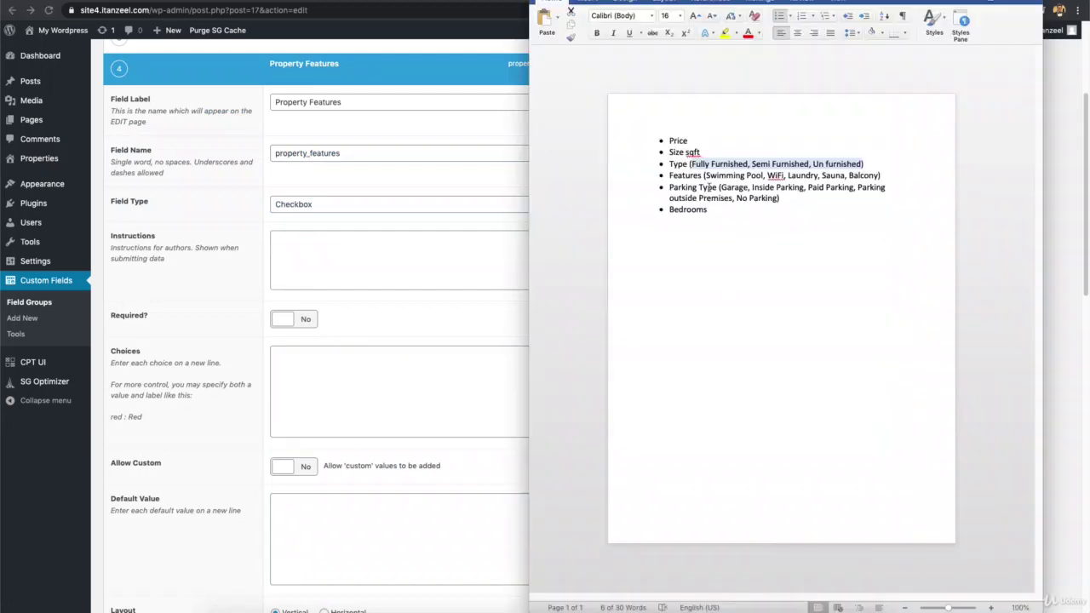
{"action": "left_click_drag", "start_coordinate": [705, 175], "coordinate": [880, 175]}
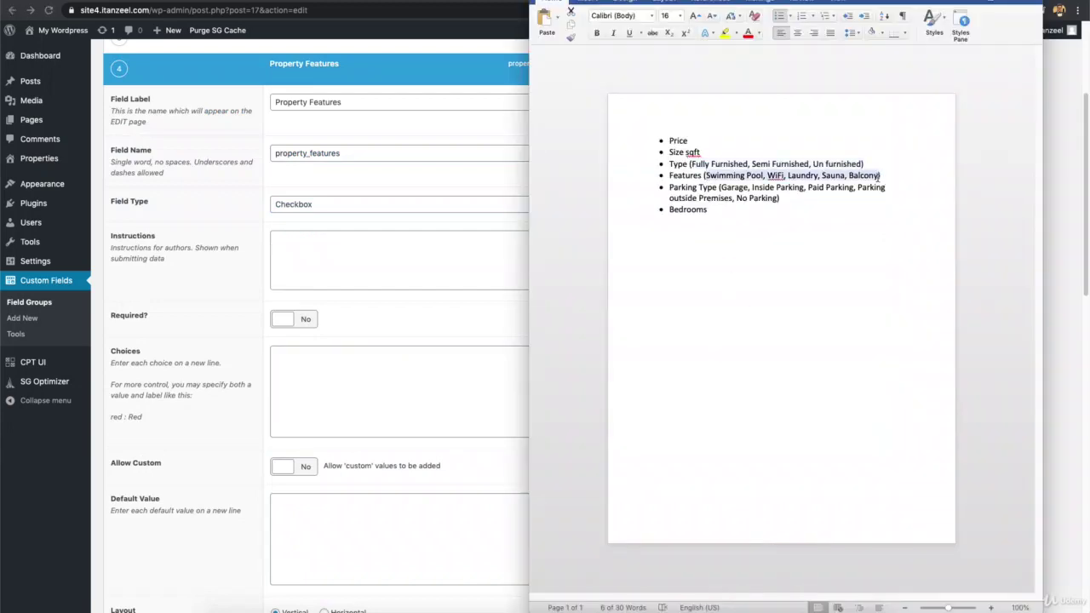
{"action": "key", "text": "super+c"}
{"action": "left_click", "coordinate": [368, 416]}
{"action": "key", "text": "super+v"}
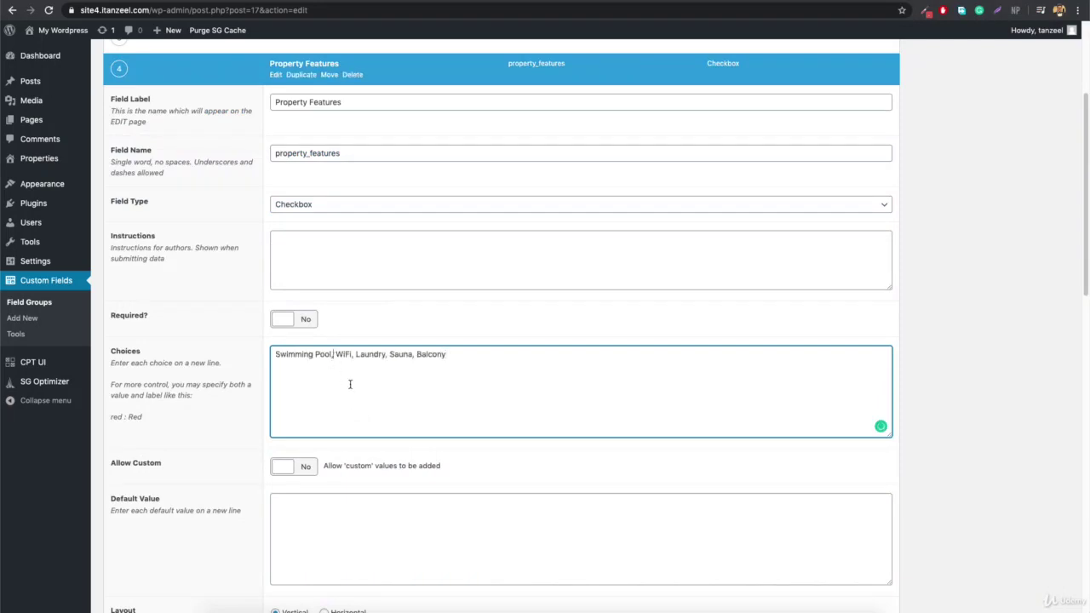
Split the pasted choices into Swimming Pool, WiFi, Laundry, Sauna and Balcony, one per line, and update the field group
{"action": "key", "text": "BackSpace"}
{"action": "key", "text": "BackSpace"}
{"action": "key", "text": "Return"}
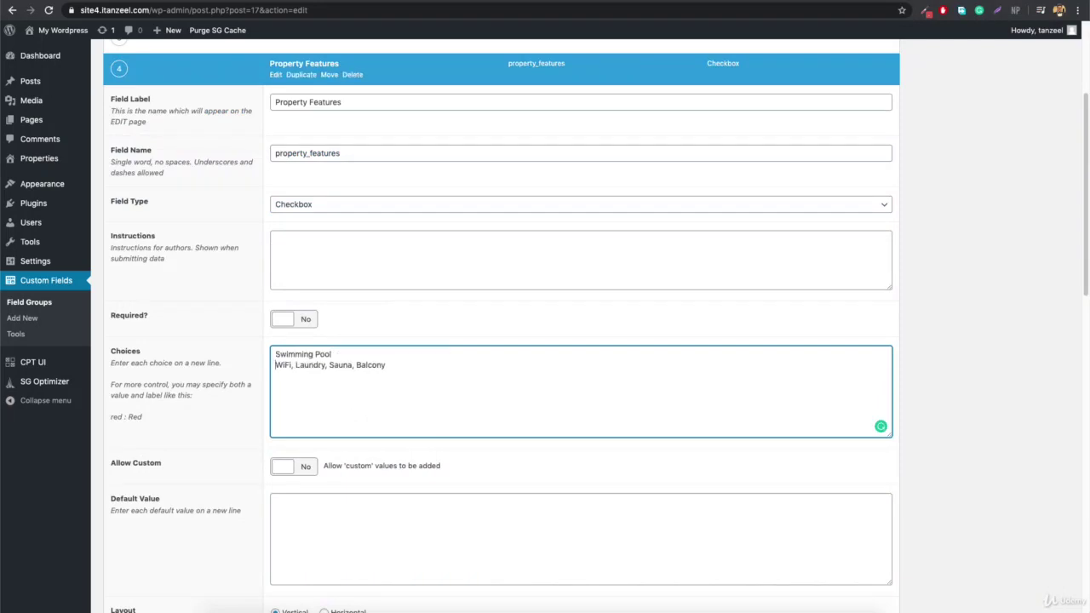
{"action": "key", "text": "Delete"}
{"action": "key", "text": "Delete"}
{"action": "key", "text": "Return"}
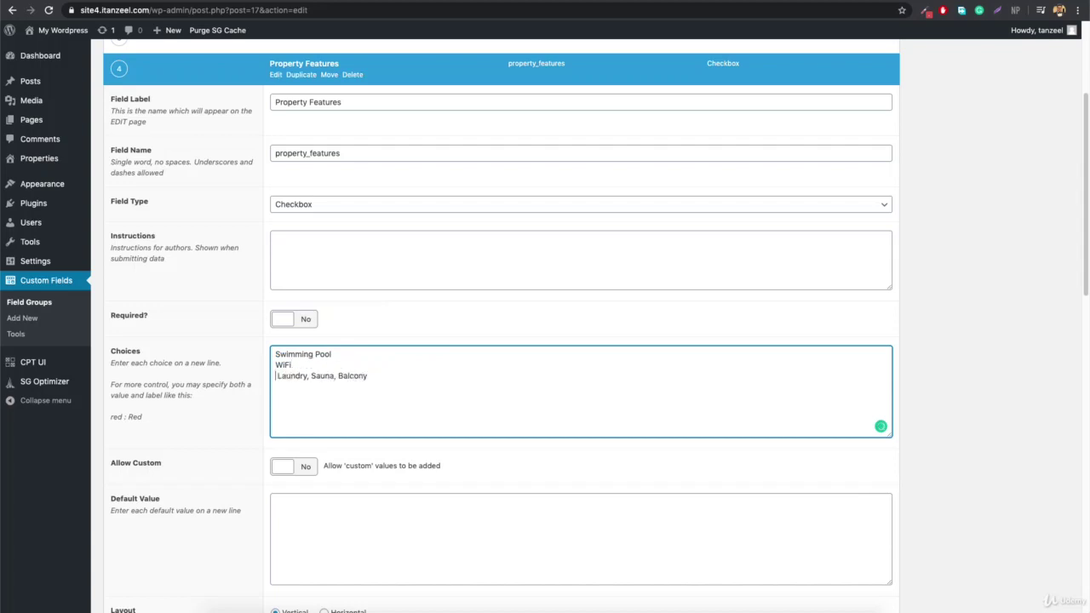
{"action": "key", "text": "Delete"}
{"action": "key", "text": "Delete"}
{"action": "key", "text": "Delete"}
{"action": "key", "text": "Return"}
{"action": "key", "text": "Right"}
{"action": "key", "text": "Right"}
{"action": "key", "text": "Right"}
{"action": "key", "text": "Right"}
{"action": "key", "text": "Right"}
{"action": "key", "text": "Delete"}
{"action": "key", "text": "Delete"}
{"action": "key", "text": "Return"}
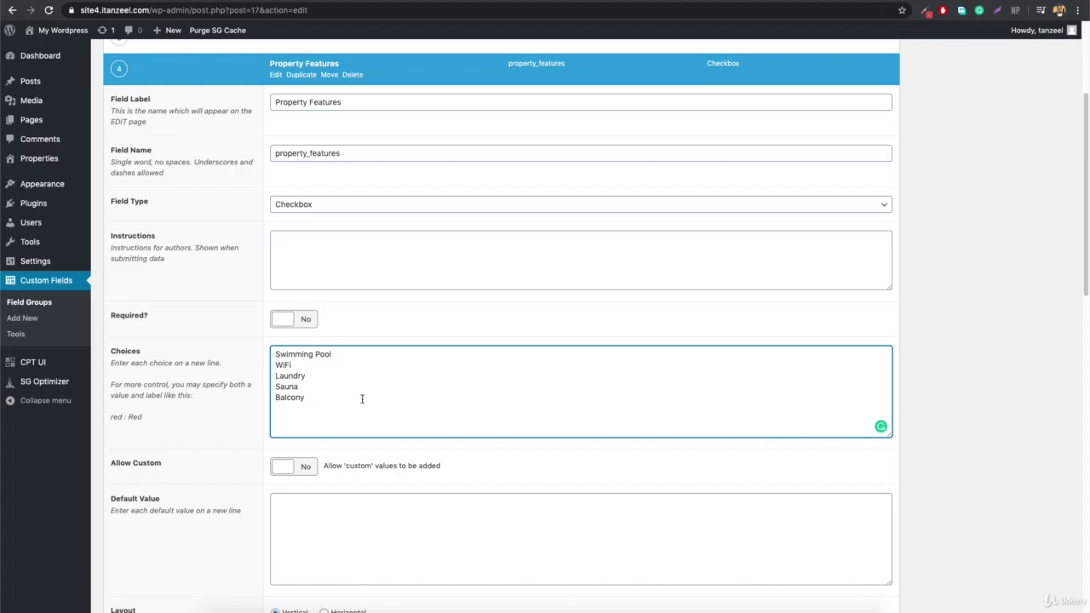
{"action": "scroll", "coordinate": [567, 369], "scroll_direction": "up", "scroll_amount": 3}
{"action": "left_click", "coordinate": [1043, 186]}
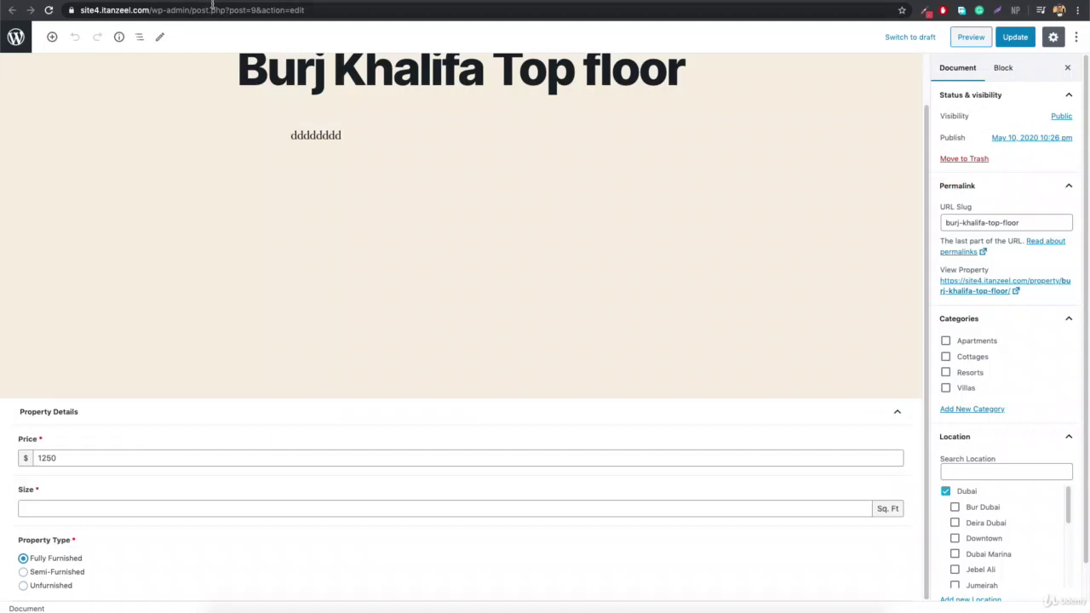
Reload the Burj Khalifa Top floor edit page and try ticking and clearing the Swimming Pool, WiFi, Sauna and Balcony checkboxes
{"action": "left_click", "coordinate": [229, 10]}
{"action": "key", "text": "Return"}
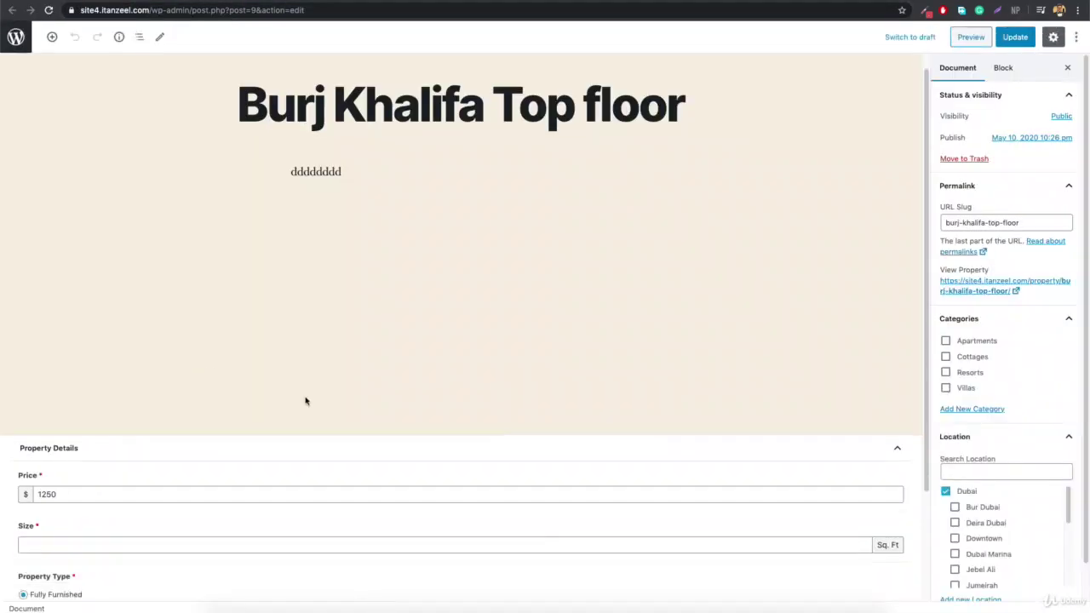
{"action": "scroll", "coordinate": [311, 395], "scroll_direction": "down", "scroll_amount": 2}
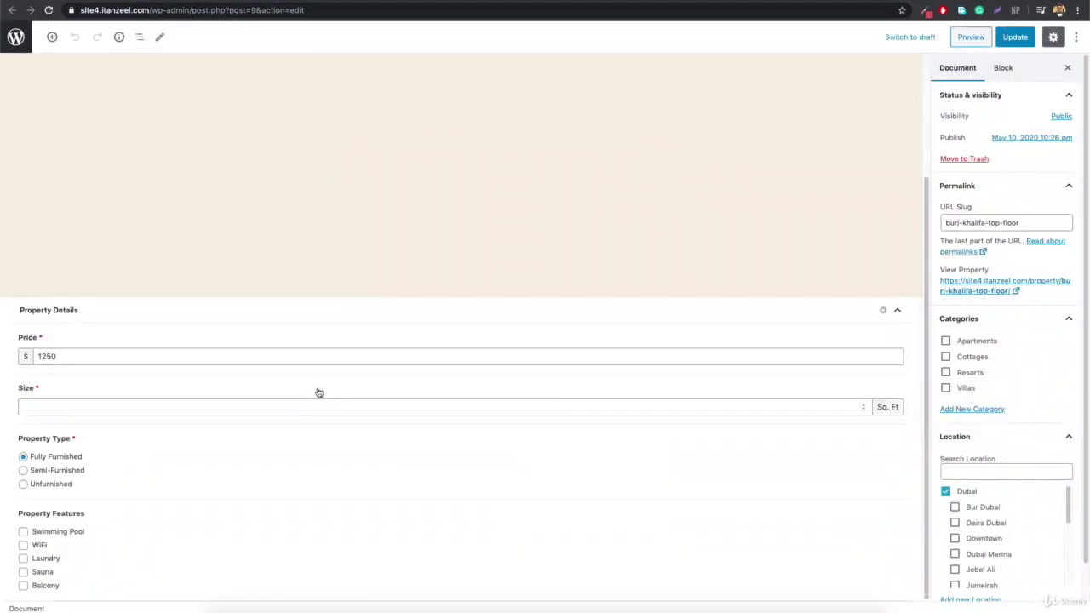
{"action": "left_click", "coordinate": [53, 534]}
{"action": "left_click", "coordinate": [41, 548]}
{"action": "left_click", "coordinate": [42, 573]}
{"action": "left_click", "coordinate": [43, 588]}
{"action": "left_click", "coordinate": [37, 586]}
{"action": "left_click", "coordinate": [40, 573]}
{"action": "left_click", "coordinate": [41, 544]}
{"action": "left_click", "coordinate": [44, 532]}
Add a fifth field to the Property Details group labelled "Parking Type" with the name "parking_type" and type Select
{"action": "key", "text": "ctrl+Tab"}
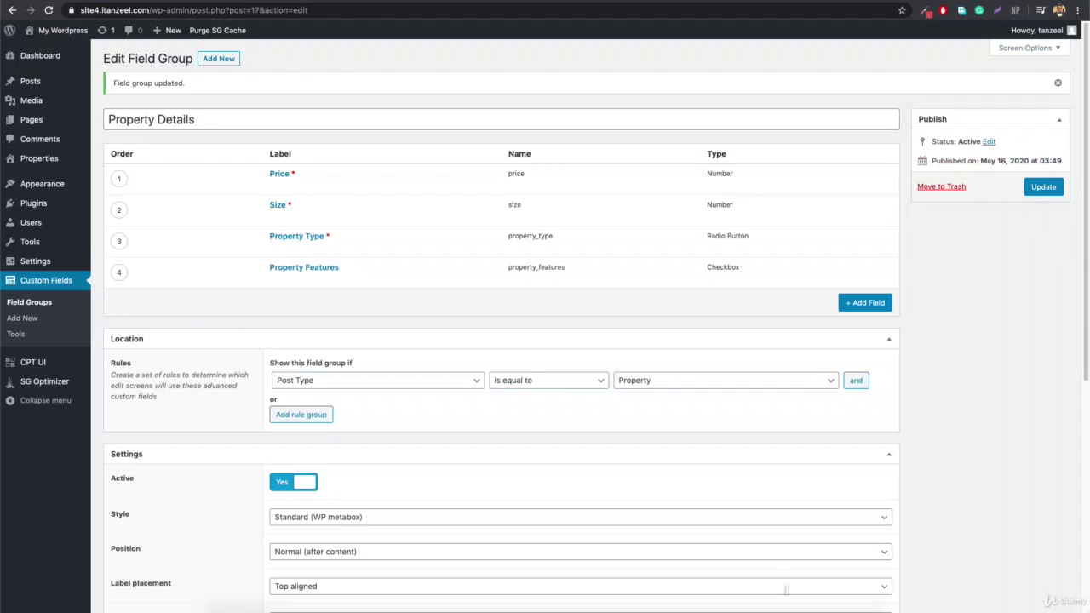
{"action": "left_click", "coordinate": [759, 609]}
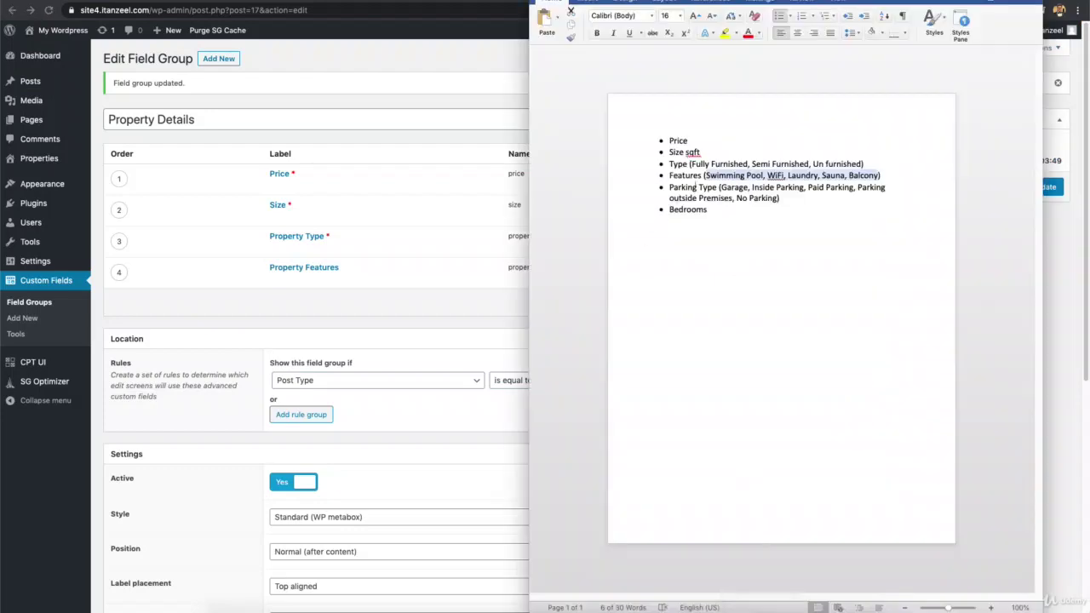
{"action": "left_click", "coordinate": [316, 285]}
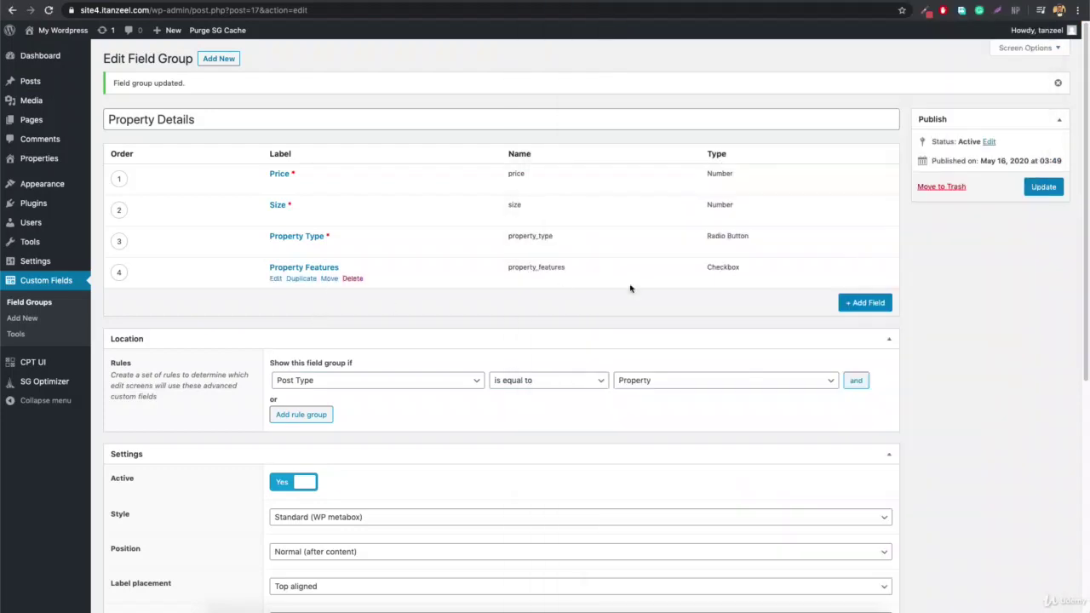
{"action": "left_click", "coordinate": [866, 303]}
{"action": "type", "text": "Parking Type"}
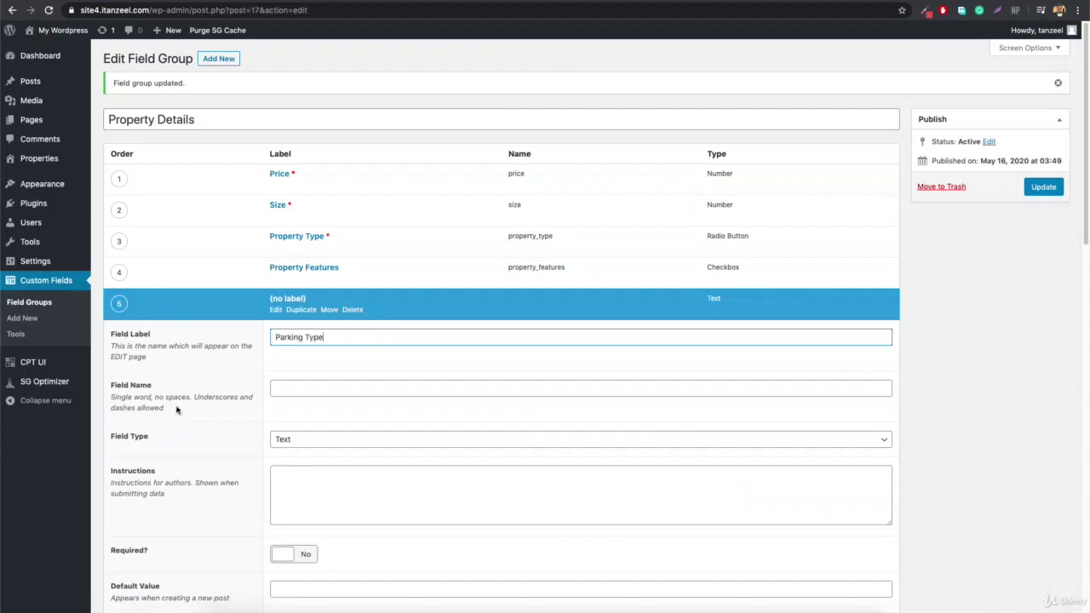
{"action": "scroll", "coordinate": [344, 384], "scroll_direction": "down", "scroll_amount": 2}
{"action": "left_click", "coordinate": [305, 364]}
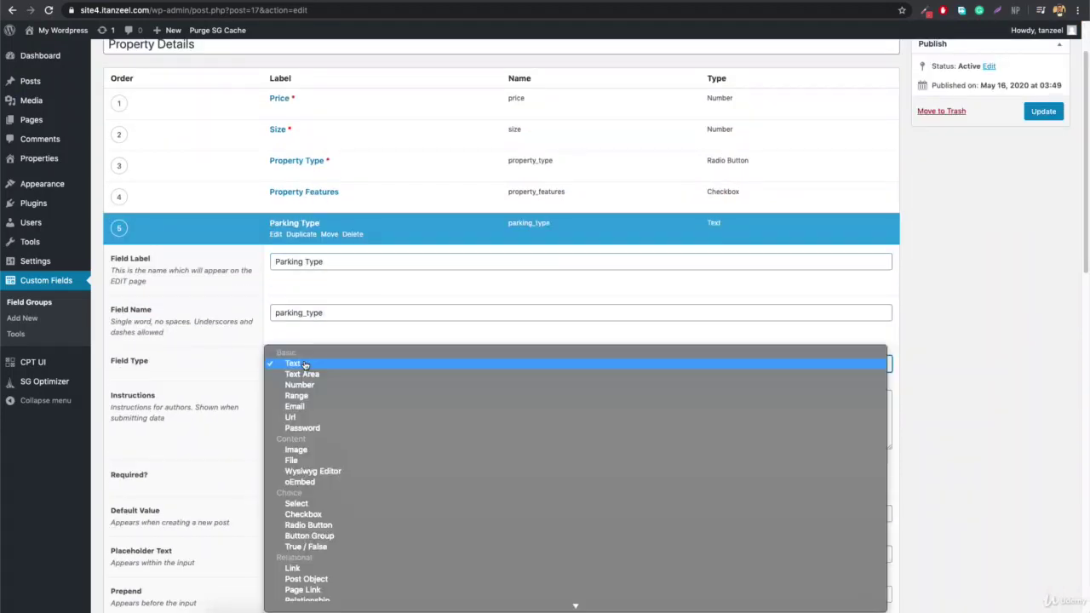
{"action": "scroll", "coordinate": [363, 399], "scroll_direction": "down", "scroll_amount": 3}
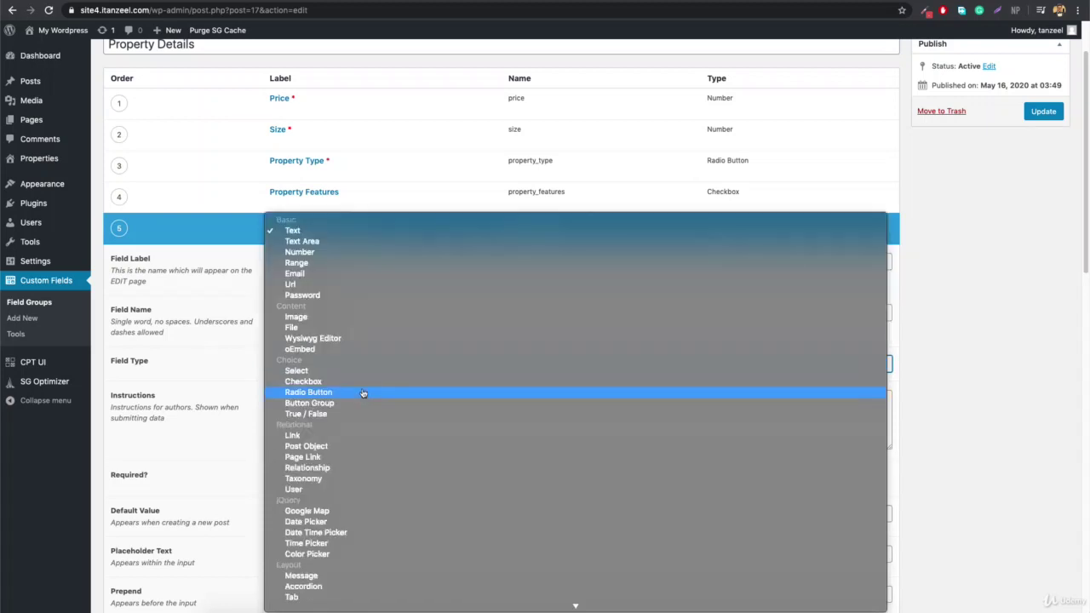
{"action": "left_click", "coordinate": [332, 373]}
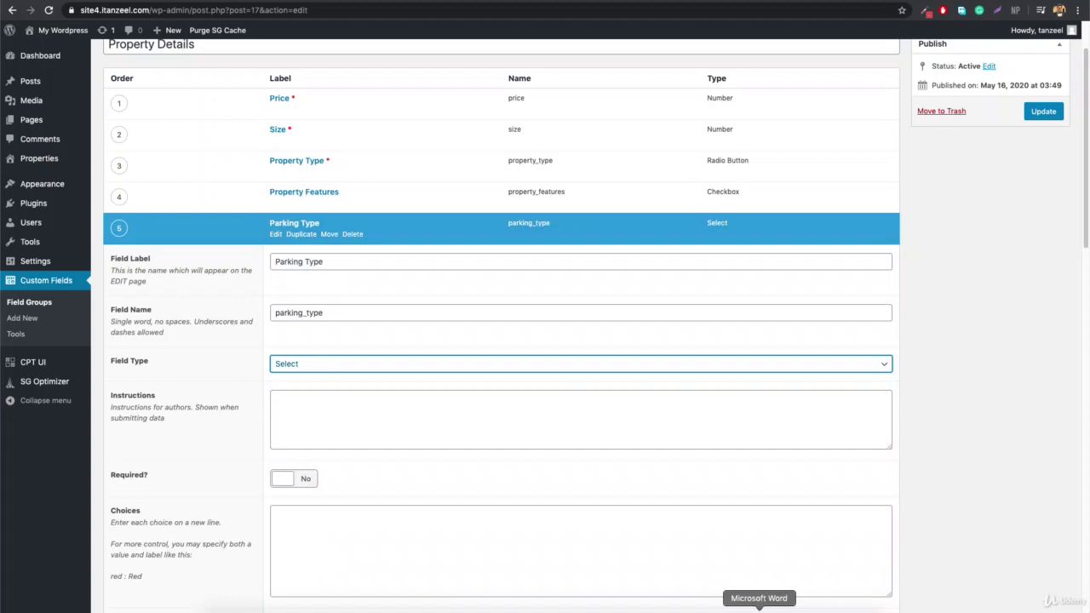
Paste Garage, Inside Parking, Paid Parking, Parking outside Premises and No Parking as Parking Type choices, one per line, and make the field required
{"action": "left_click", "coordinate": [741, 610]}
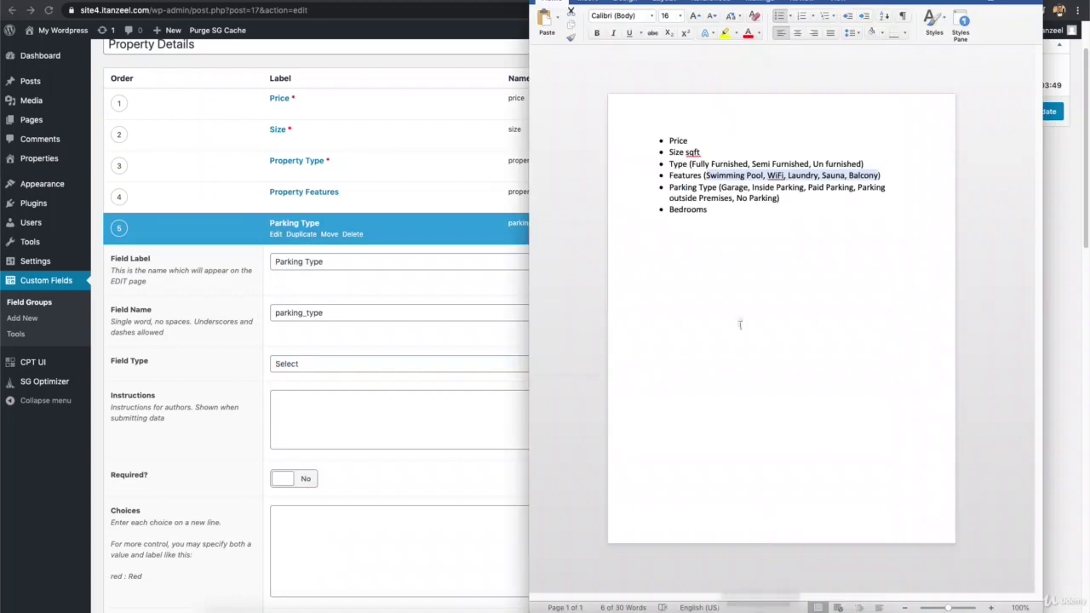
{"action": "left_click", "coordinate": [725, 189]}
{"action": "left_click_drag", "start_coordinate": [719, 188], "coordinate": [779, 199]}
{"action": "key", "text": "super+c"}
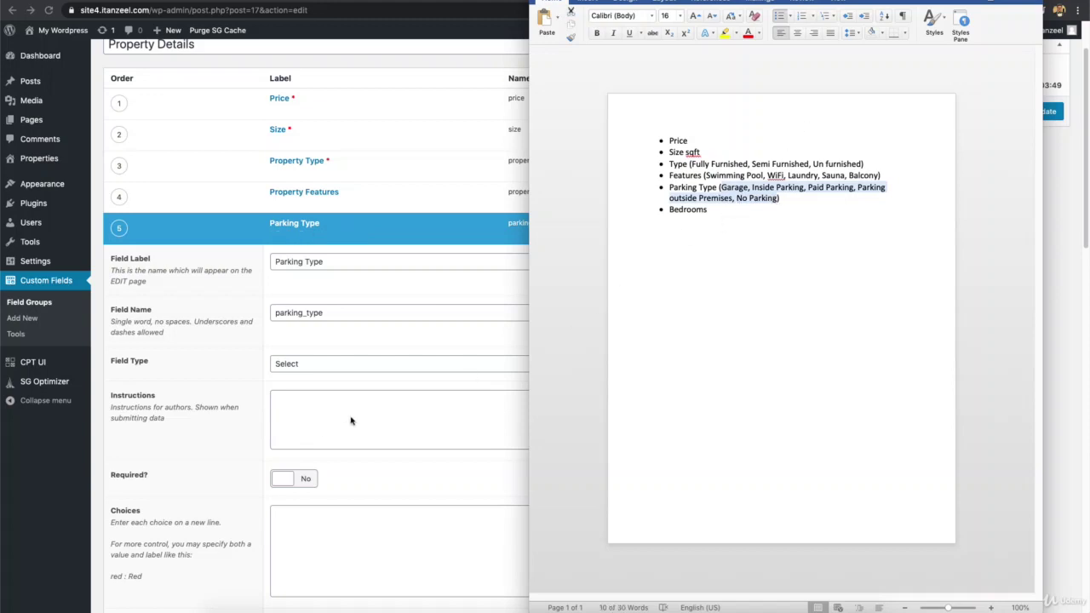
{"action": "left_click", "coordinate": [322, 541]}
{"action": "left_click", "coordinate": [323, 533]}
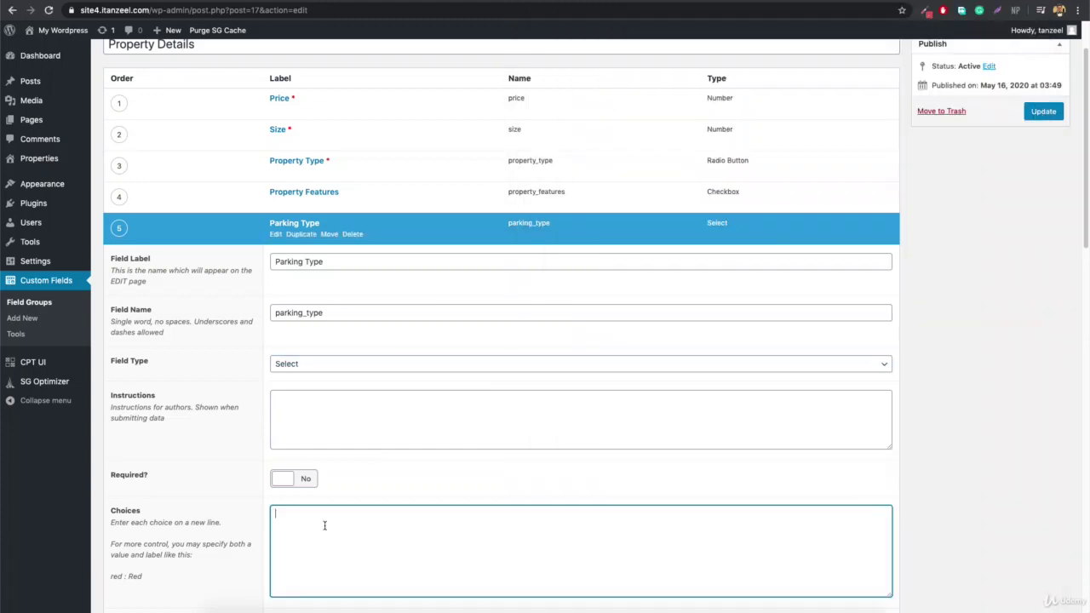
{"action": "key", "text": "super+v"}
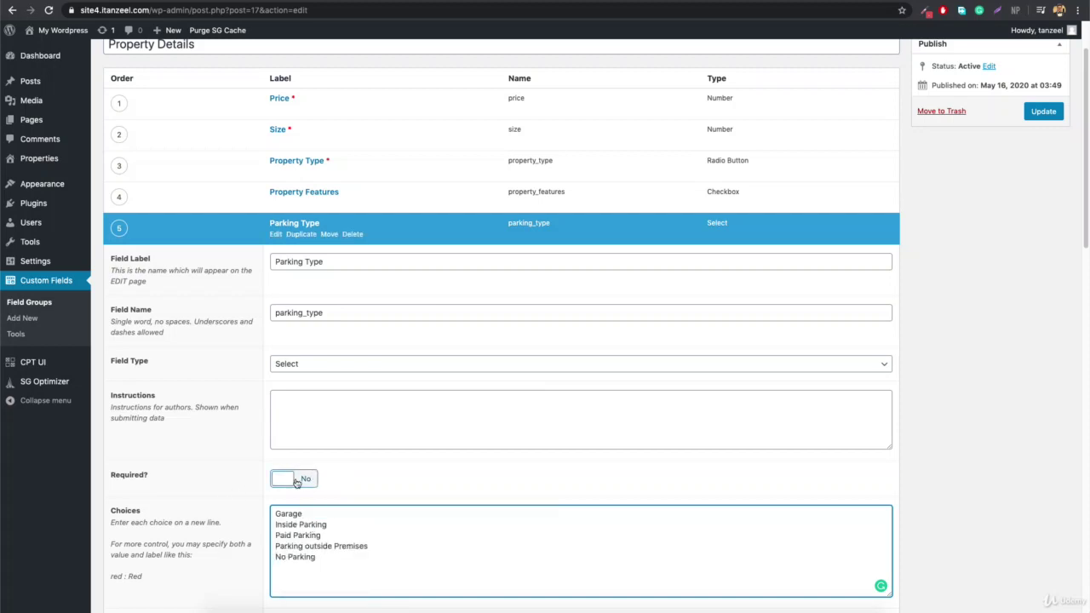
{"action": "left_click", "coordinate": [294, 482]}
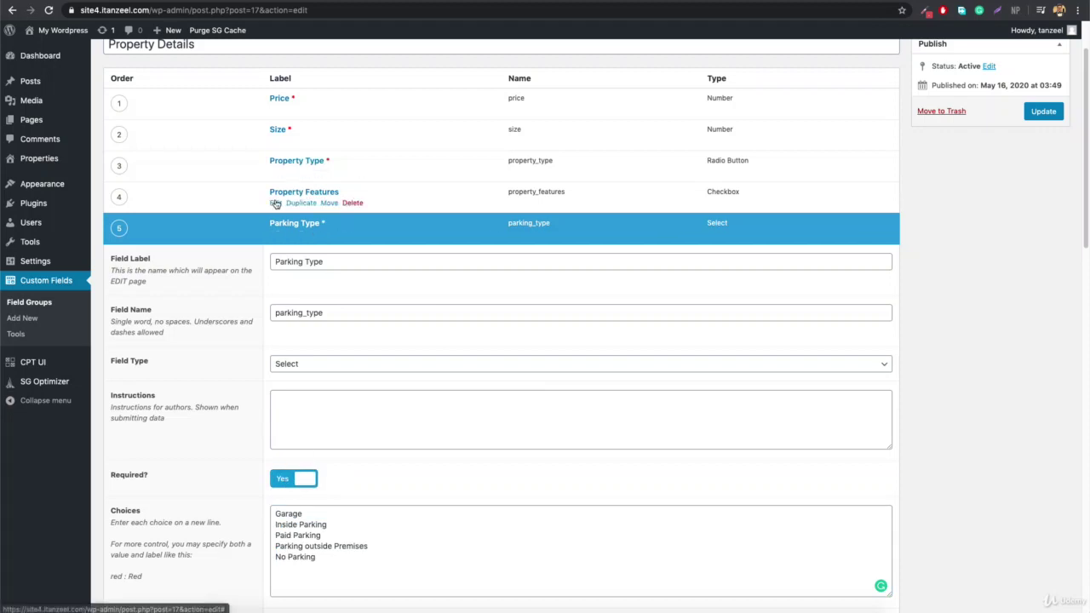
Review the settings of the Property Features field and collapse both it and the Parking Type field
{"action": "left_click", "coordinate": [275, 203]}
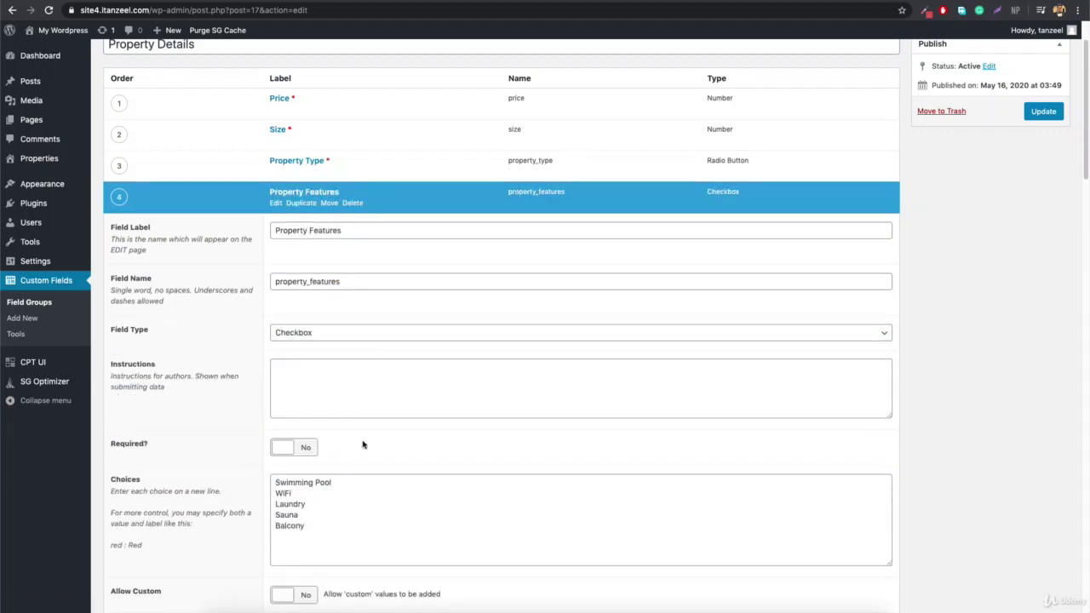
{"action": "scroll", "coordinate": [362, 445], "scroll_direction": "down", "scroll_amount": 5}
{"action": "scroll", "coordinate": [324, 375], "scroll_direction": "up", "scroll_amount": 3}
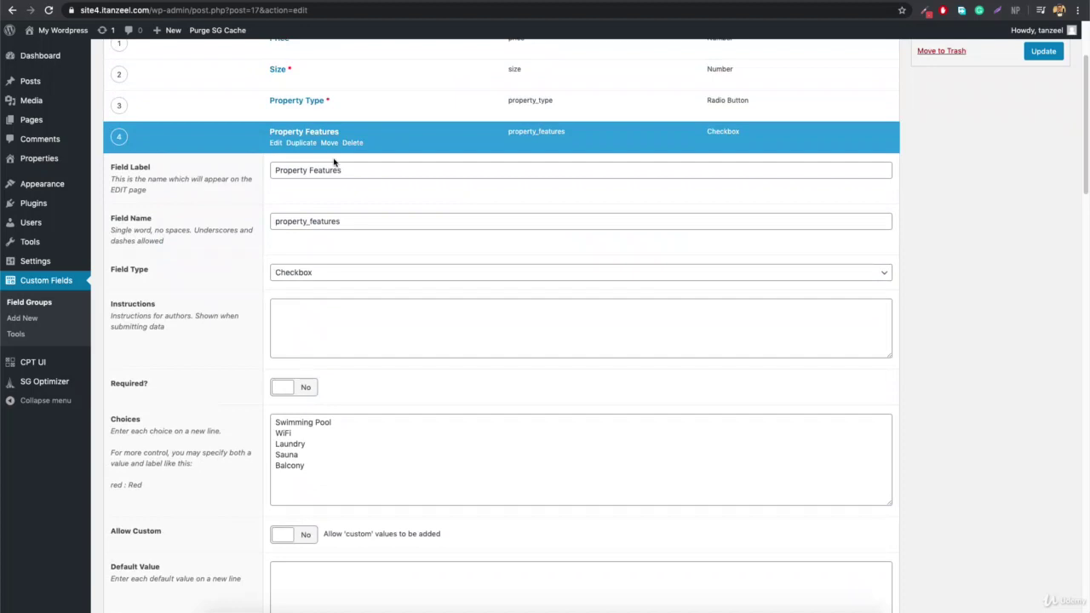
{"action": "left_click", "coordinate": [275, 142]}
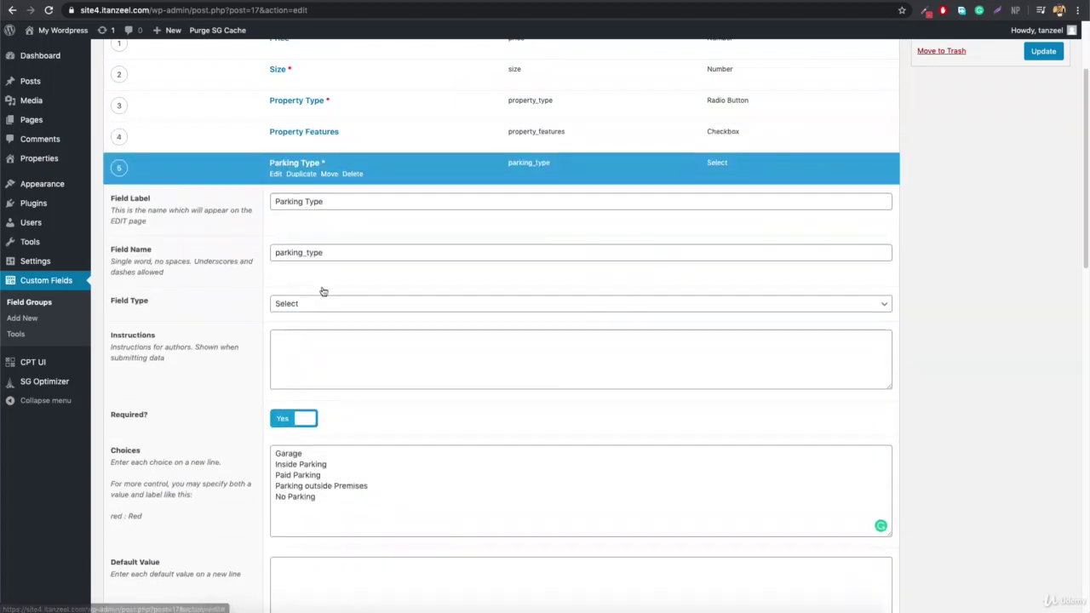
{"action": "left_click", "coordinate": [275, 174]}
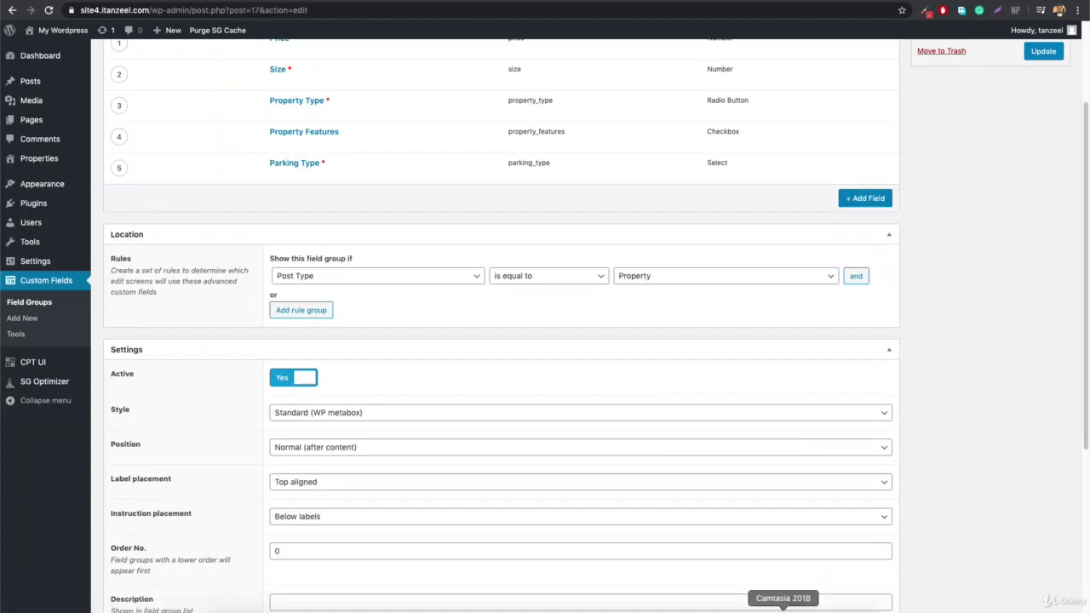
Check the Word list for the remaining item and add a sixth field labelled "Bedrooms" with the name "bedrooms" and type Range
{"action": "left_click", "coordinate": [759, 609]}
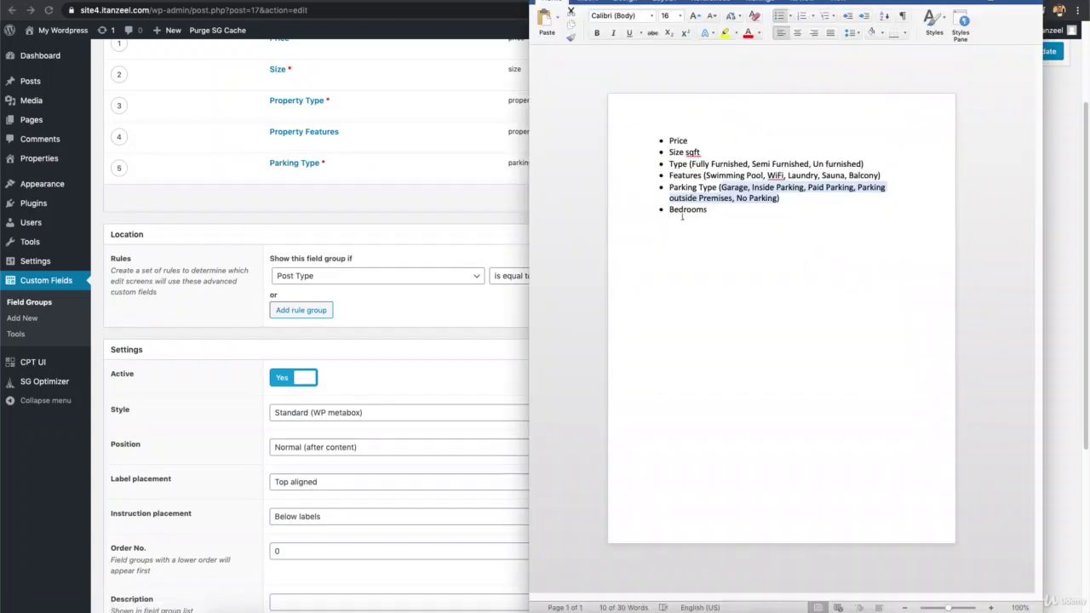
{"action": "left_click", "coordinate": [496, 203]}
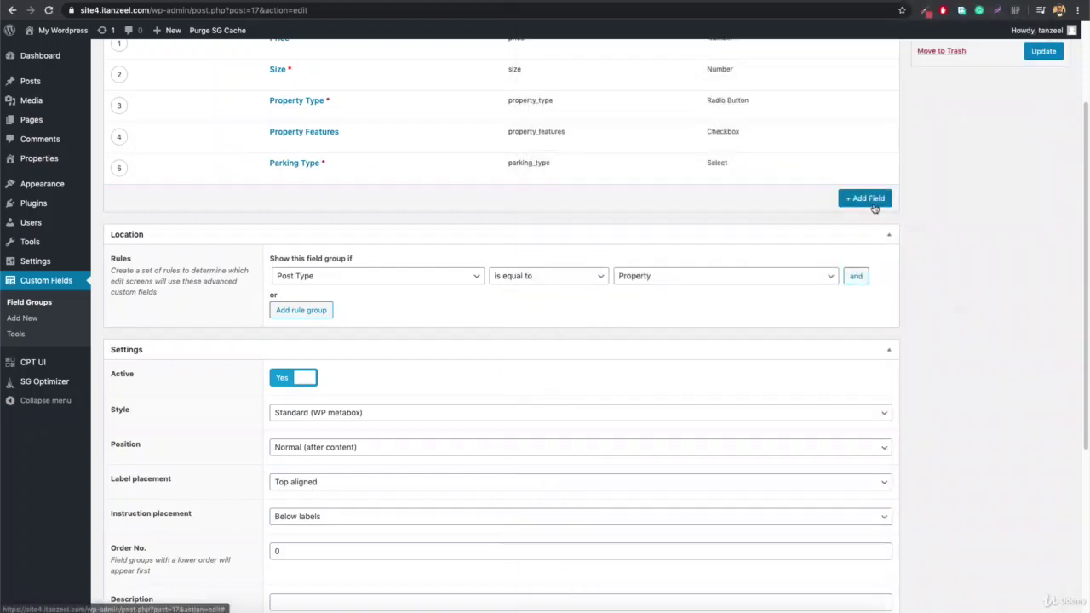
{"action": "left_click", "coordinate": [869, 200]}
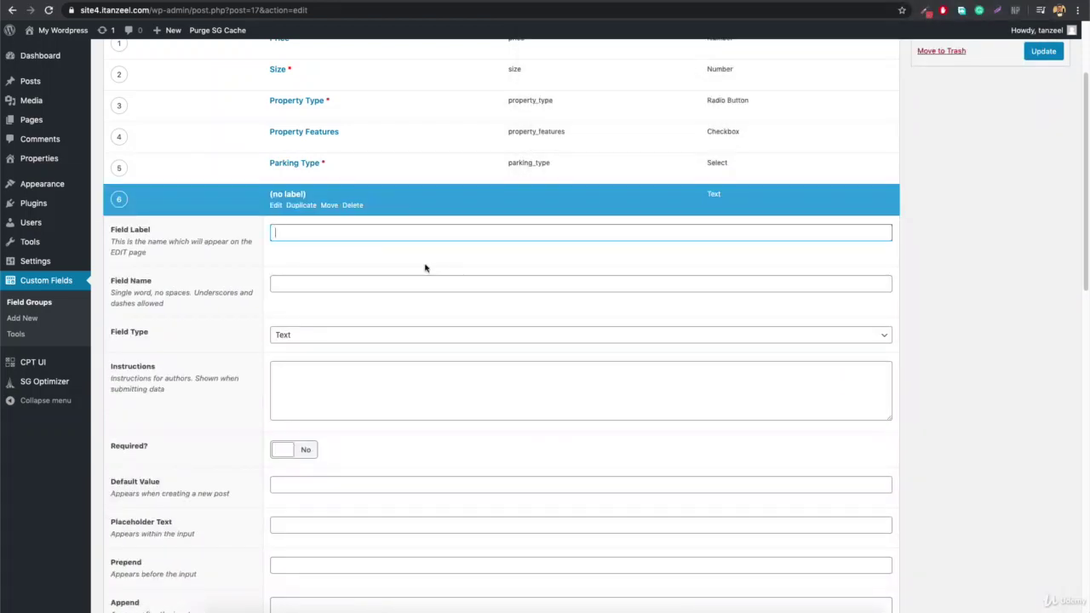
{"action": "type", "text": "Bedrooms"}
{"action": "left_click", "coordinate": [364, 286]}
{"action": "left_click", "coordinate": [343, 337]}
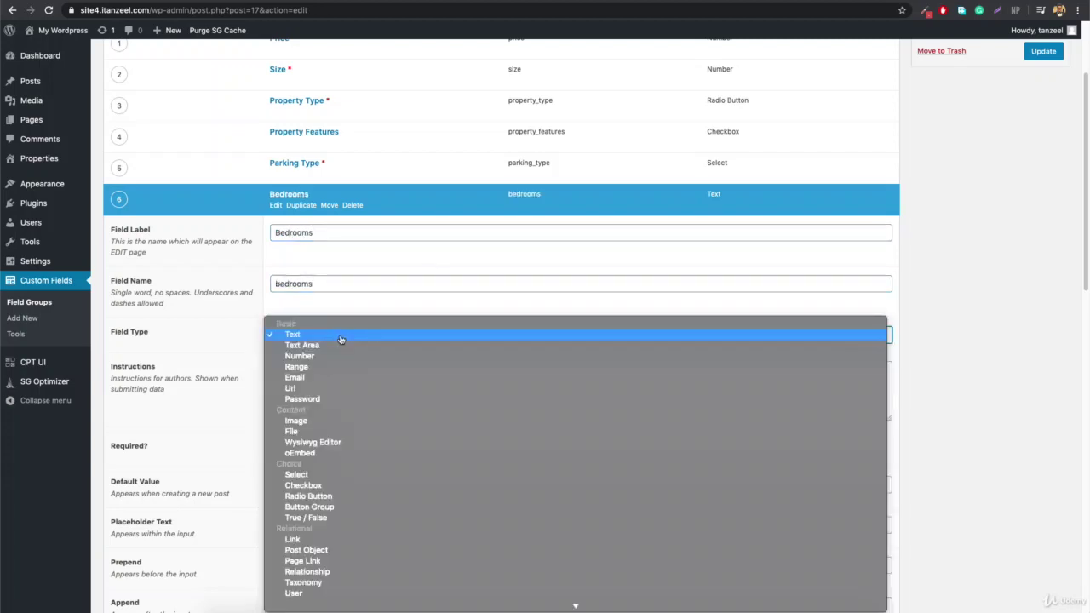
{"action": "scroll", "coordinate": [360, 396], "scroll_direction": "down", "scroll_amount": 2}
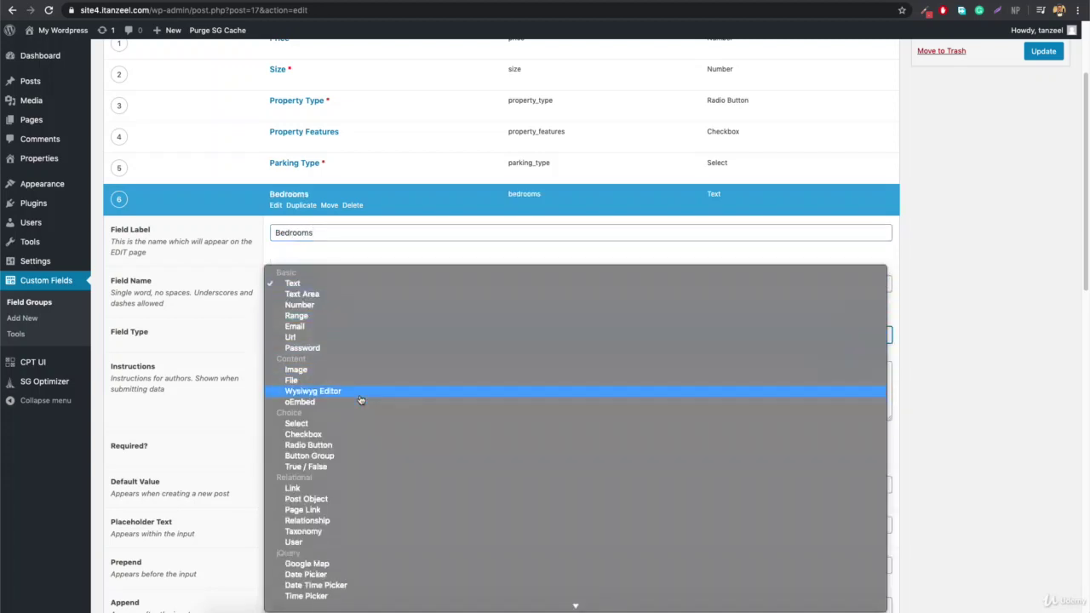
{"action": "left_click", "coordinate": [343, 322]}
{"action": "left_click", "coordinate": [319, 336]}
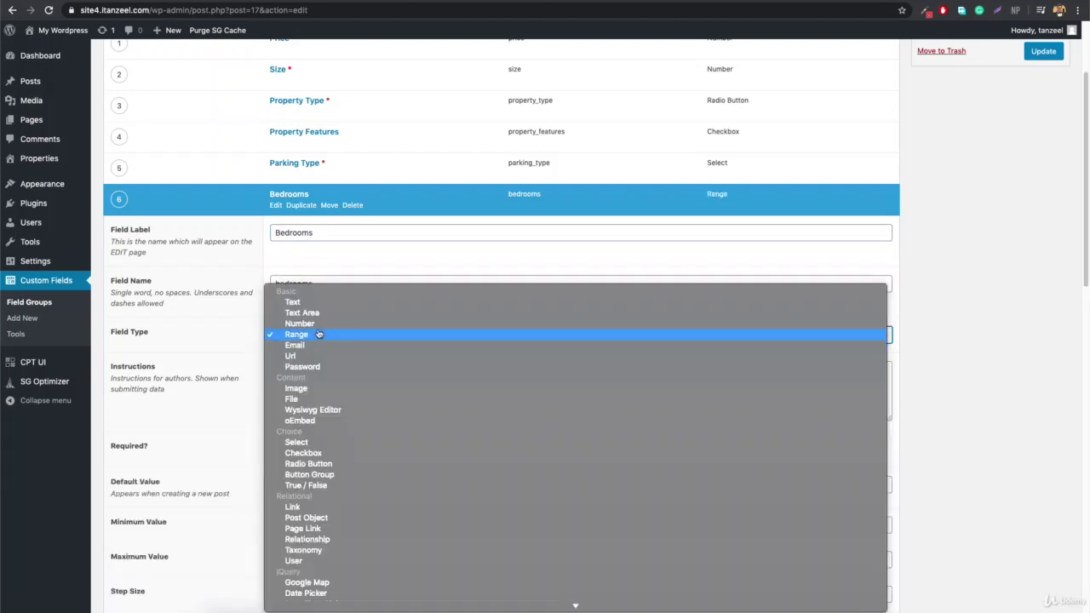
{"action": "key", "text": "Escape"}
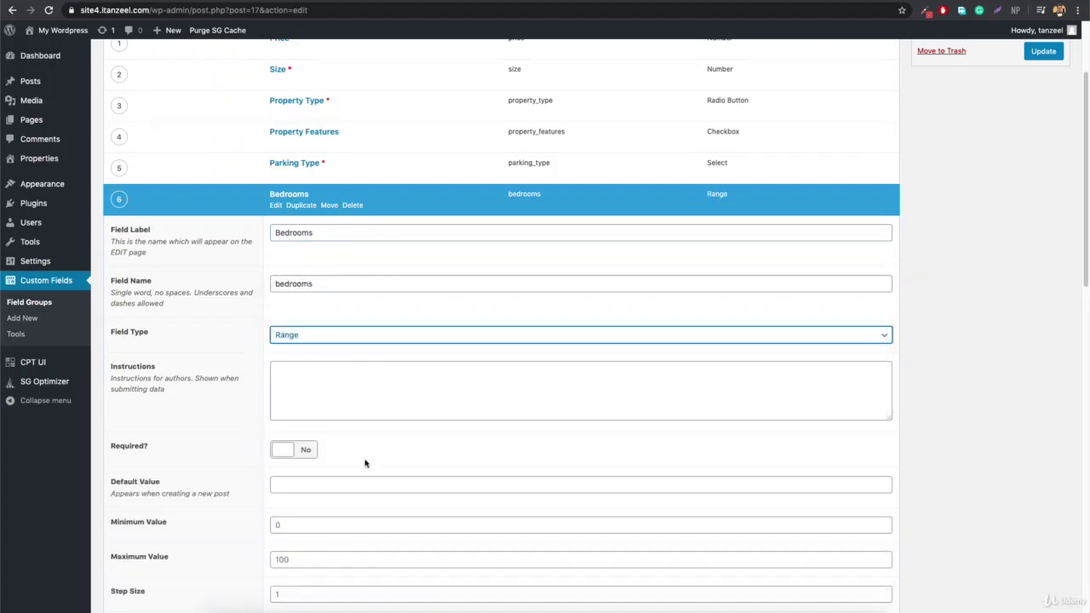
Give the Bedrooms field a minimum value of 1 and a maximum of 50, make it required, and update the field group
{"action": "left_click", "coordinate": [329, 527]}
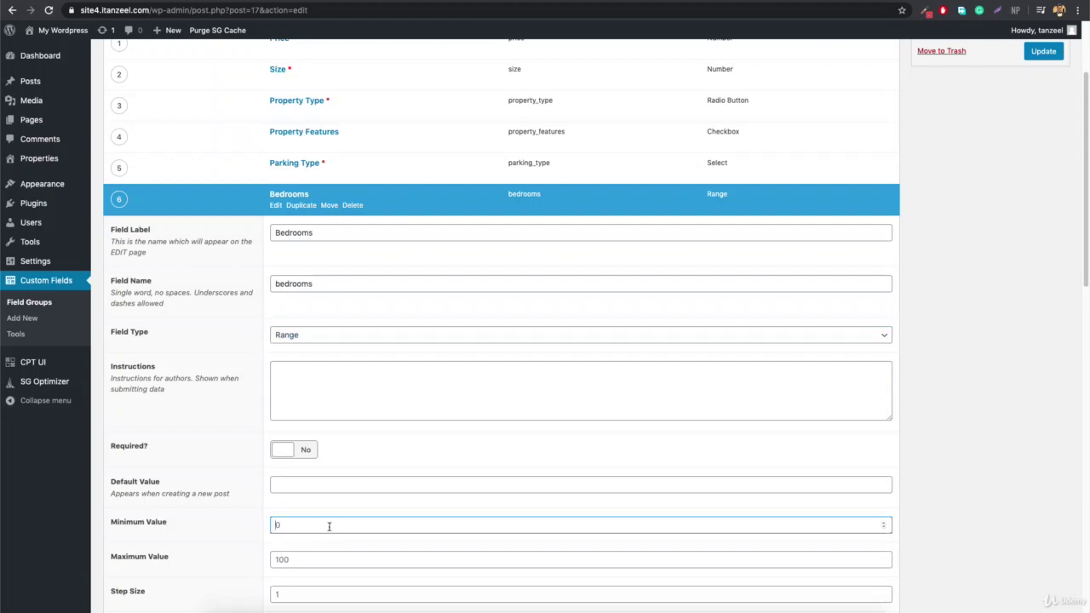
{"action": "scroll", "coordinate": [325, 557], "scroll_direction": "down", "scroll_amount": 2}
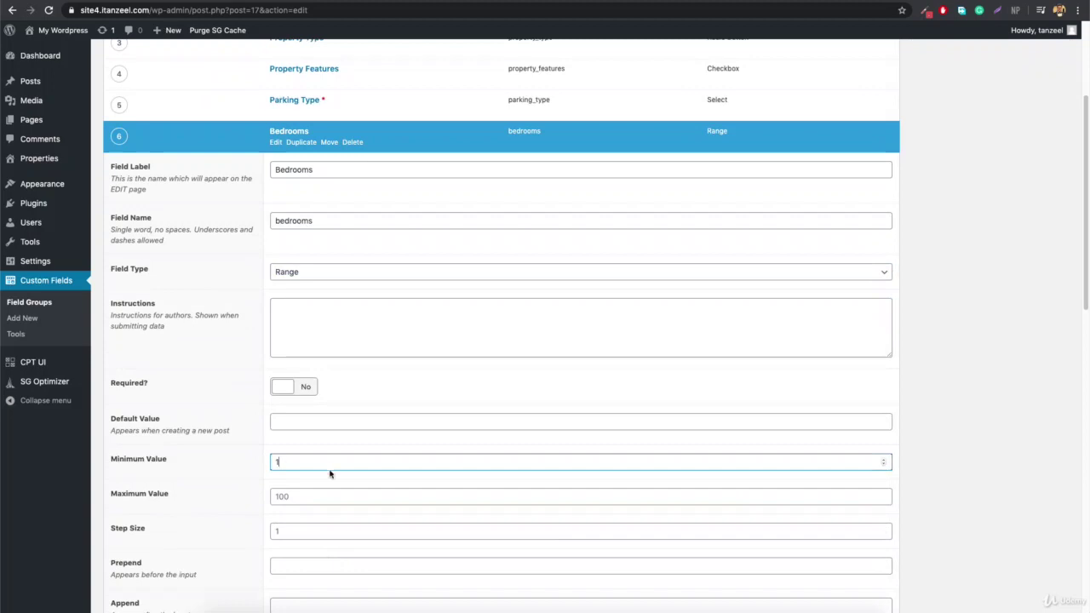
{"action": "left_click", "coordinate": [306, 494]}
{"action": "type", "text": "50"}
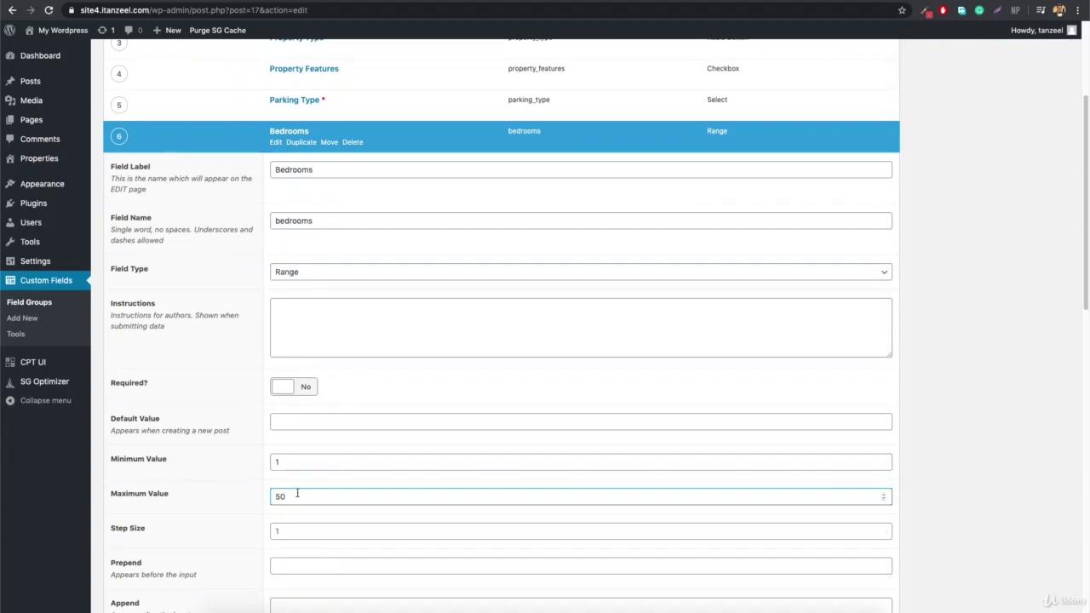
{"action": "left_click", "coordinate": [332, 523]}
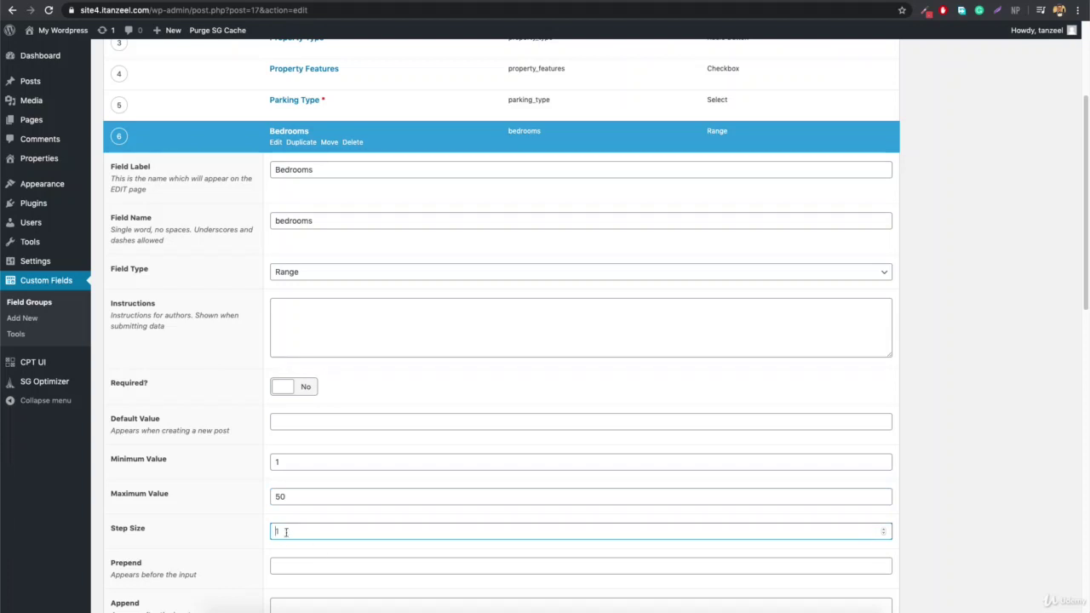
{"action": "left_click", "coordinate": [284, 386]}
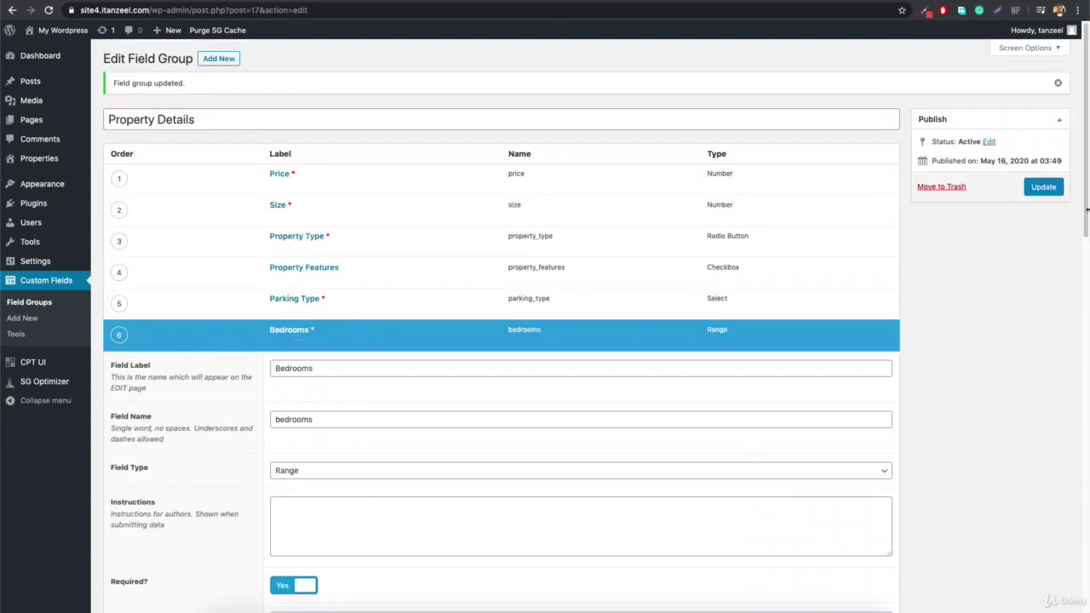
{"action": "left_click", "coordinate": [1043, 186]}
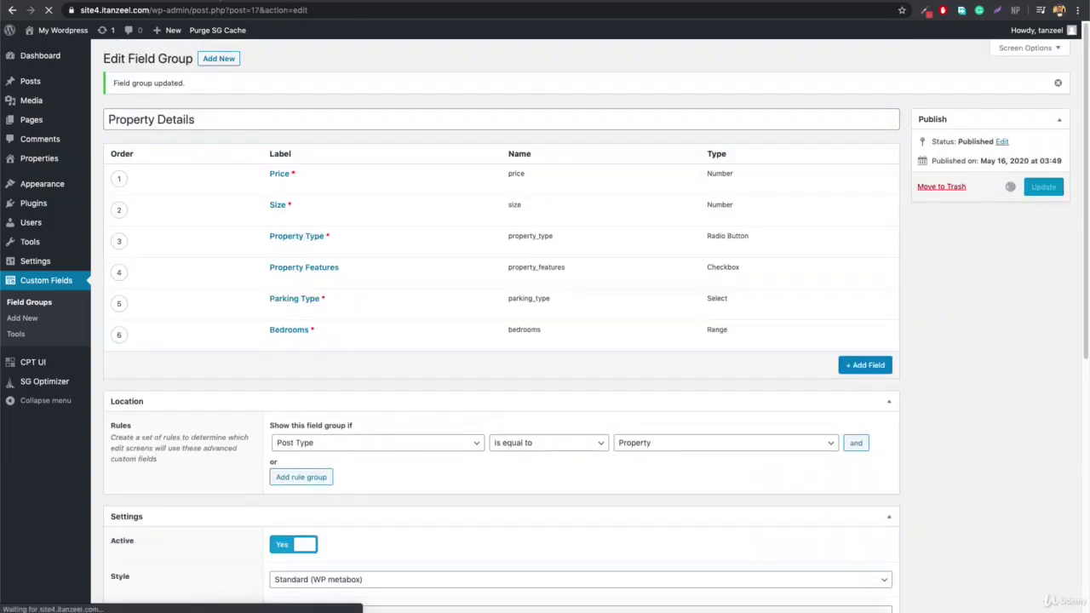
Reload the edit page of the Burj Khalifa Top floor property and try out the Bedrooms slider
{"action": "key", "text": "ctrl+Tab"}
{"action": "key", "text": "super+l"}
{"action": "key", "text": "Return"}
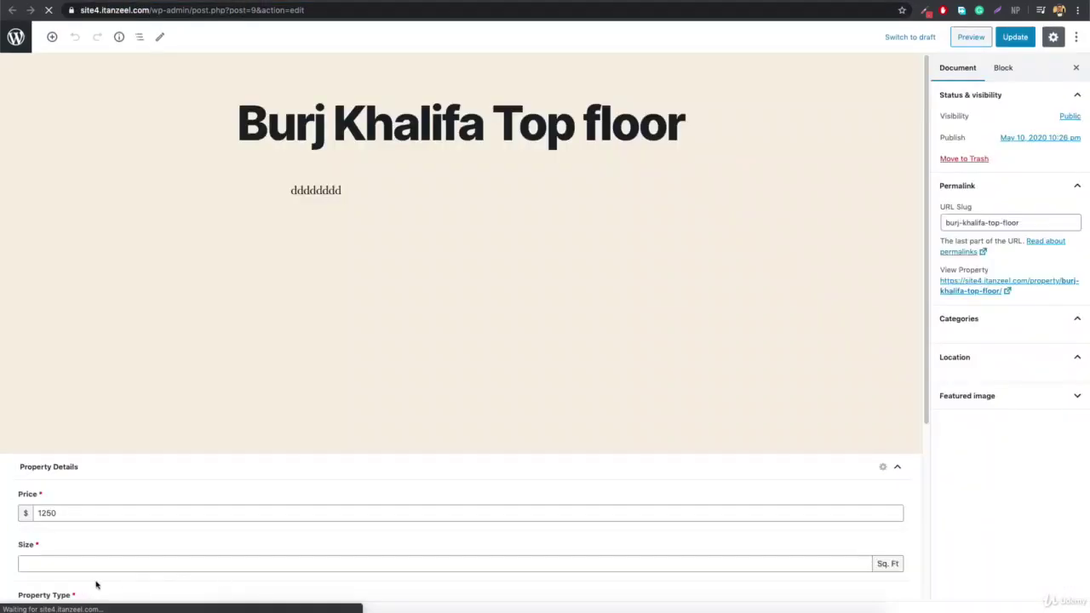
{"action": "scroll", "coordinate": [302, 522], "scroll_direction": "down", "scroll_amount": 4}
{"action": "left_click_drag", "start_coordinate": [23, 584], "coordinate": [32, 584]}
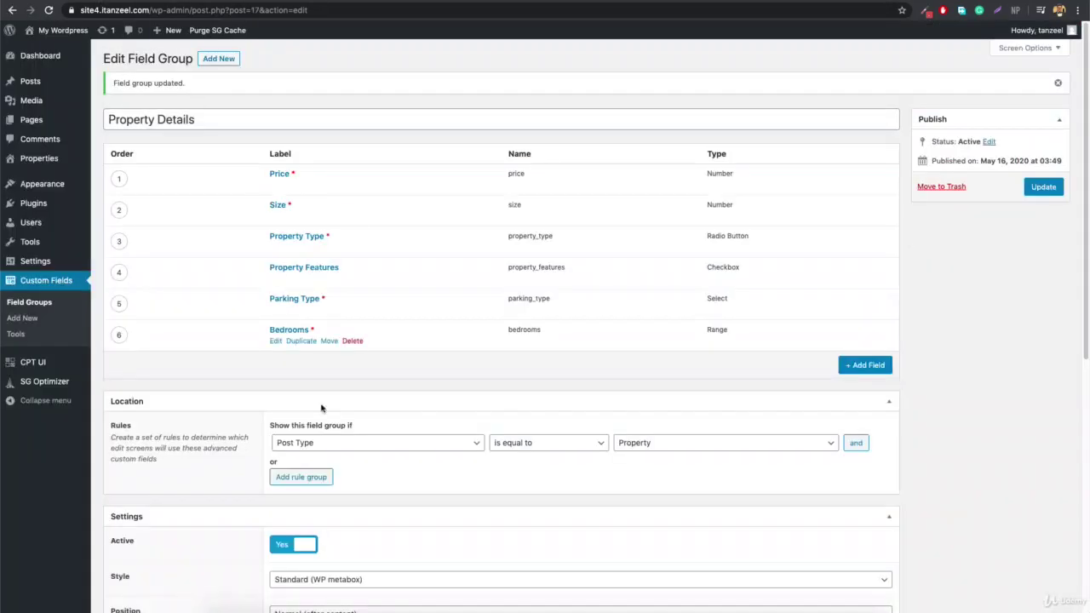
Check the Word list and add a required seventh field labelled "Location" with the name "location" and type Text
{"action": "scroll", "coordinate": [366, 503], "scroll_direction": "down", "scroll_amount": 1}
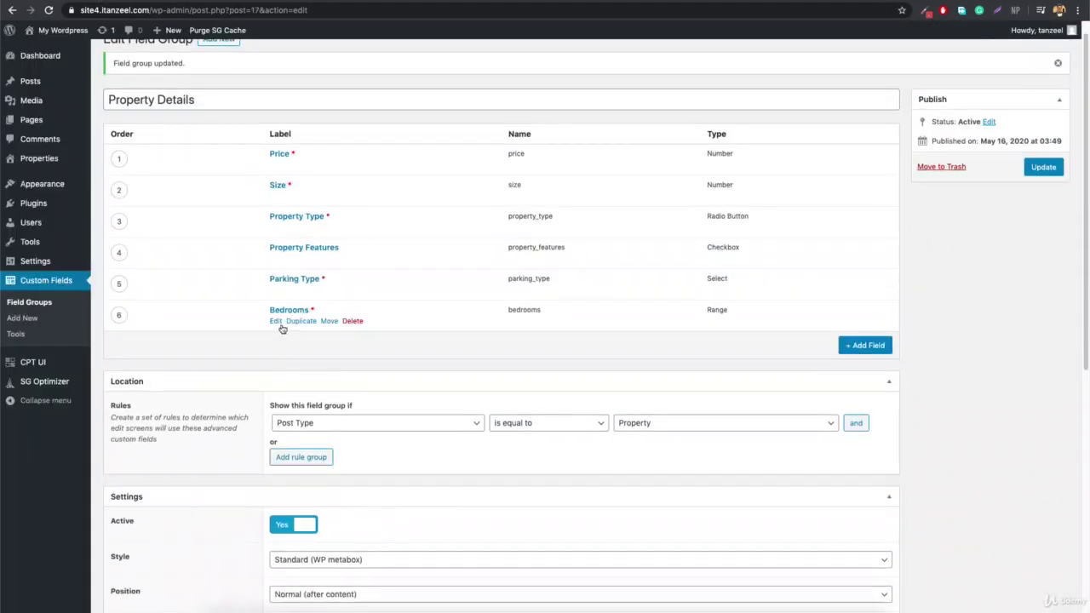
{"action": "left_click", "coordinate": [758, 604]}
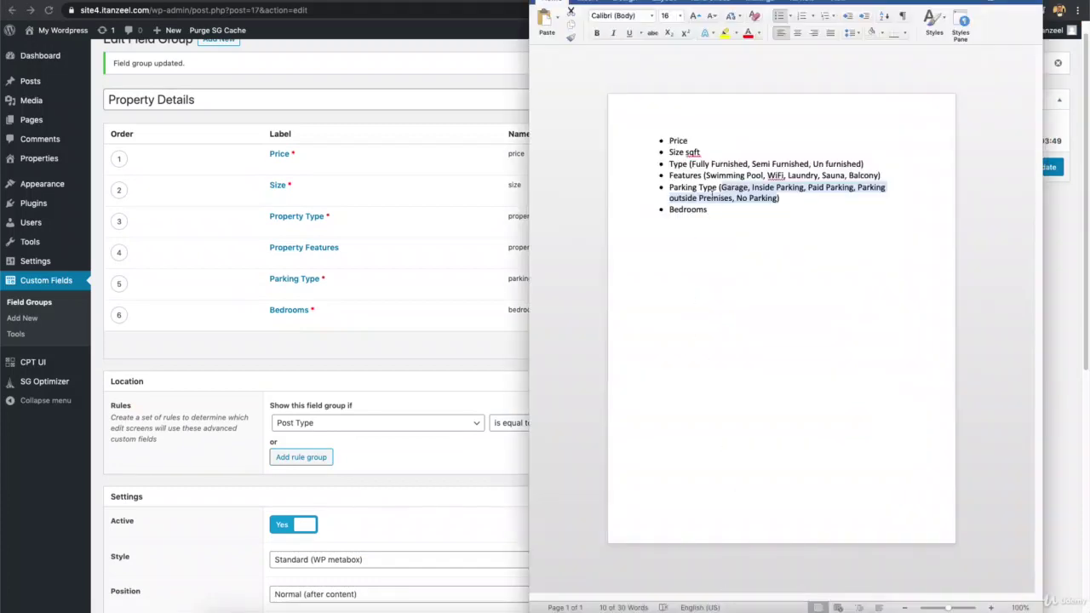
{"action": "left_click", "coordinate": [704, 227]}
{"action": "left_click", "coordinate": [404, 349]}
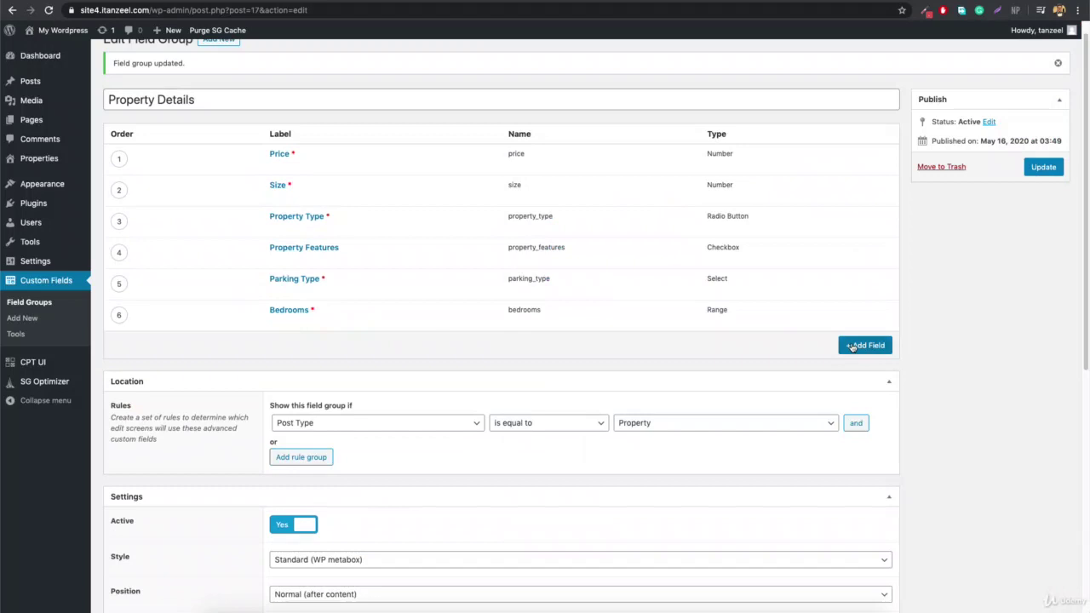
{"action": "left_click", "coordinate": [852, 346]}
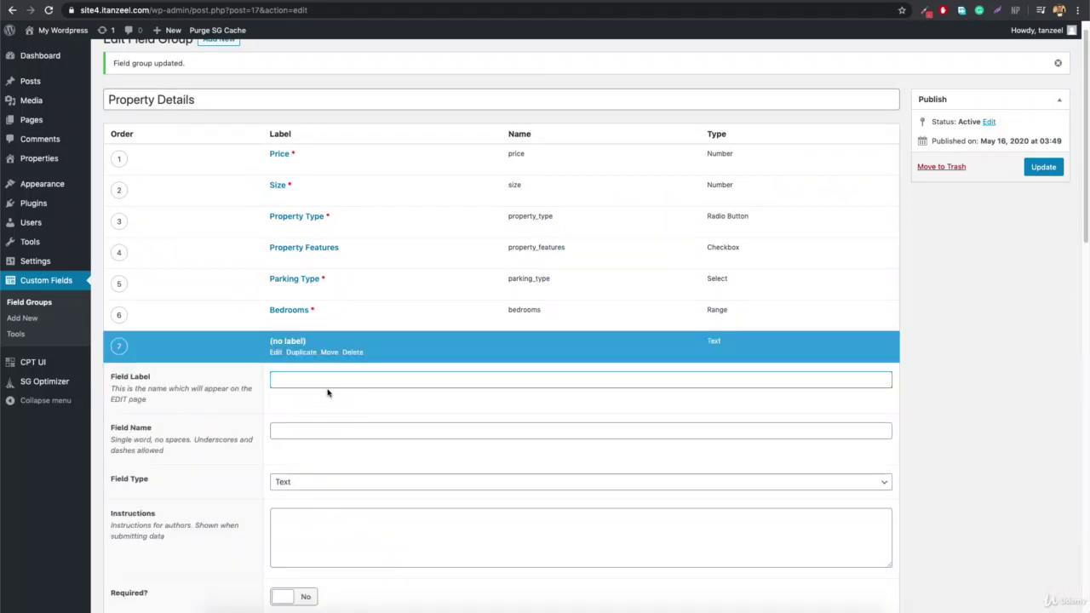
{"action": "type", "text": "Location"}
{"action": "scroll", "coordinate": [285, 503], "scroll_direction": "up", "scroll_amount": 1}
{"action": "left_click", "coordinate": [285, 503]}
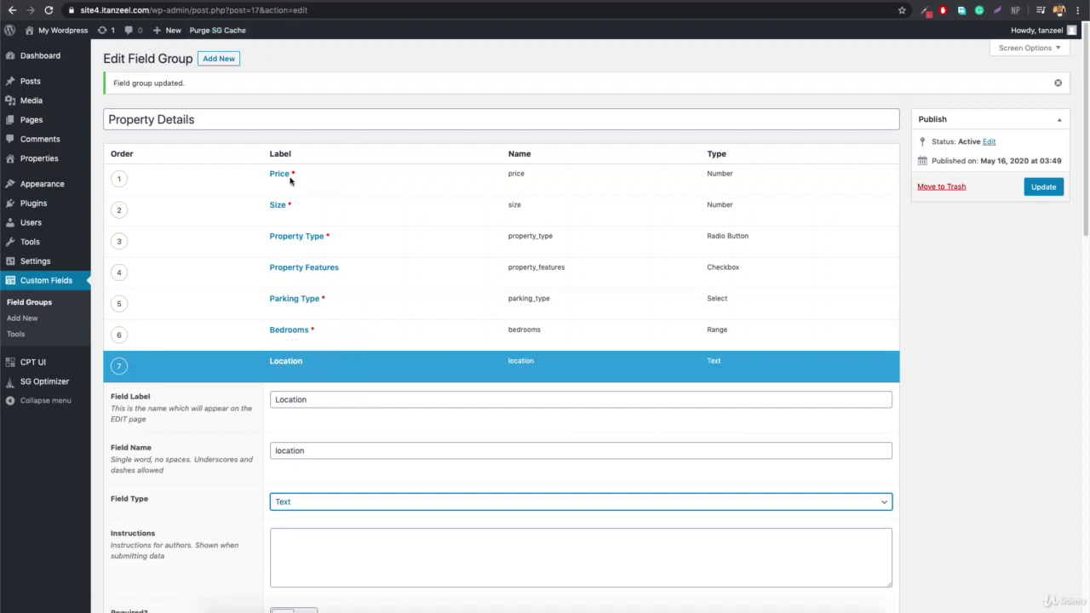
{"action": "scroll", "coordinate": [499, 372], "scroll_direction": "down", "scroll_amount": 4}
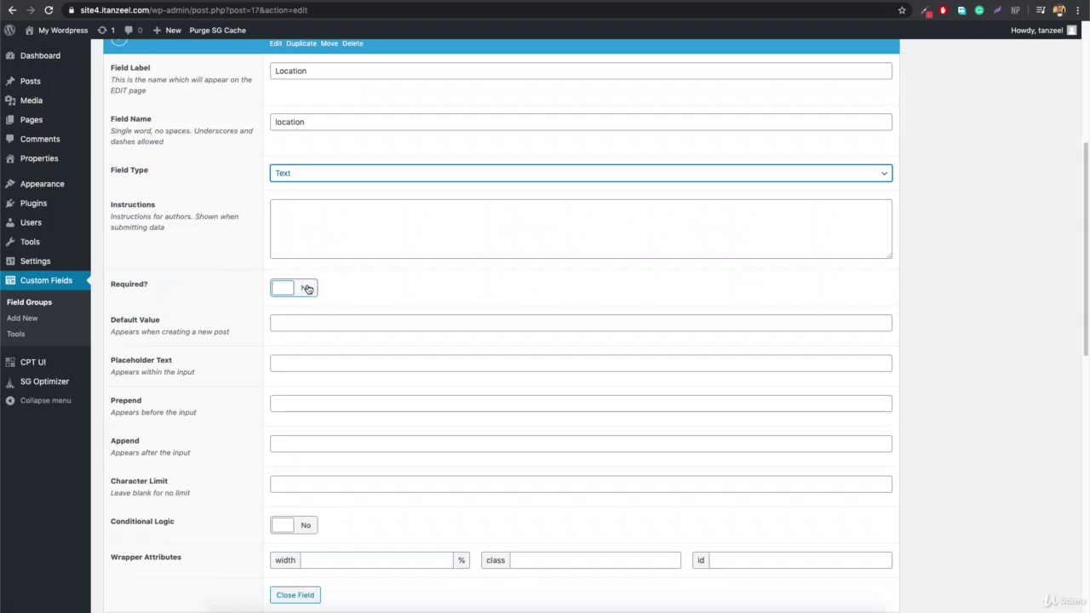
{"action": "scroll", "coordinate": [306, 290], "scroll_direction": "up", "scroll_amount": 1}
{"action": "left_click", "coordinate": [290, 381]}
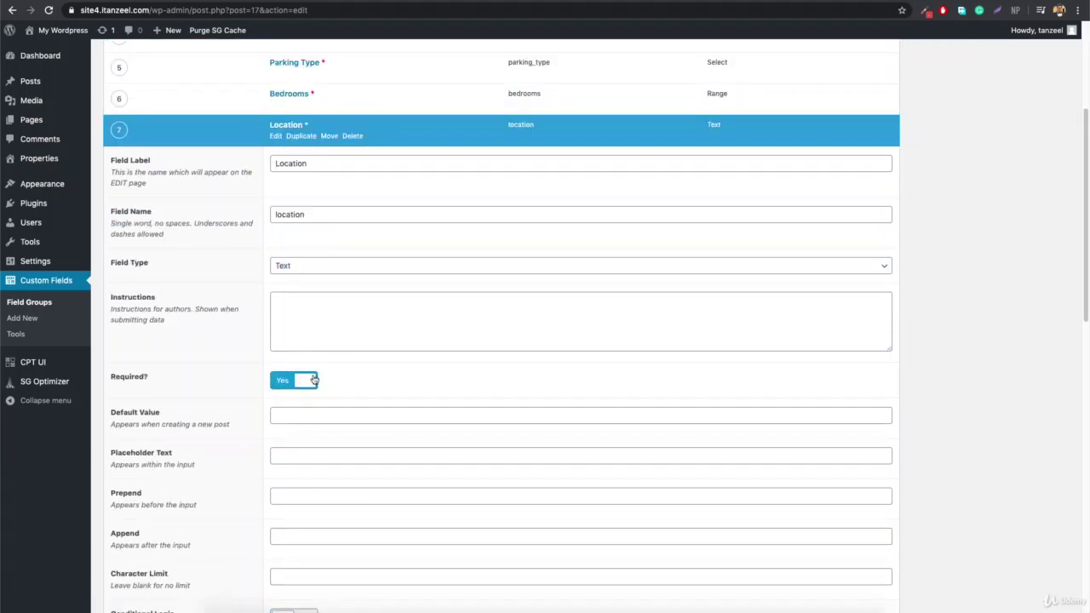
{"action": "left_click", "coordinate": [279, 137]}
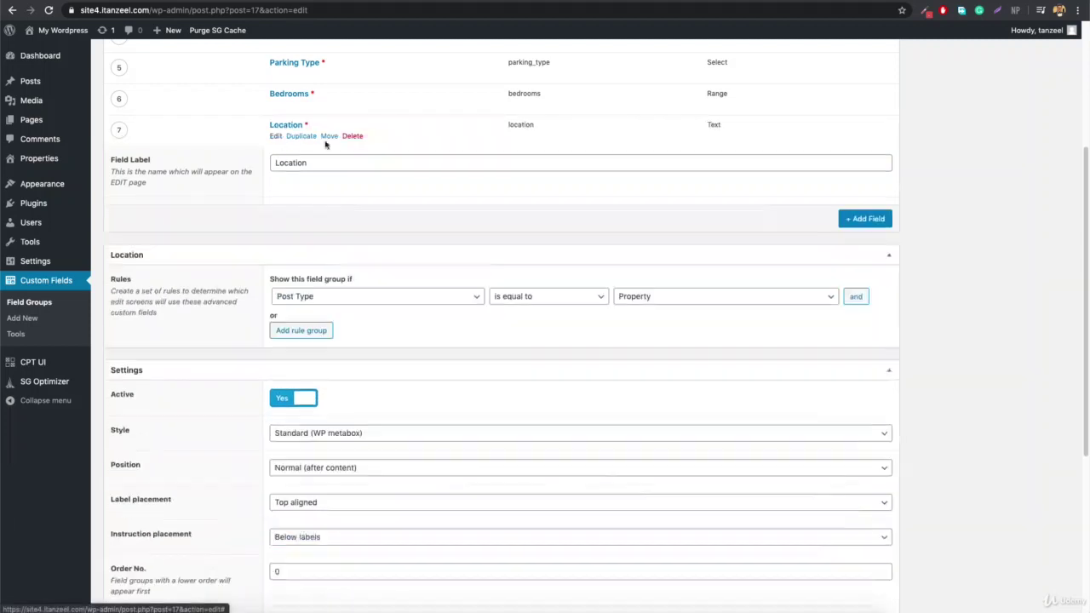
Add an eighth field labelled "Agent Email" with the name "agent_email" and type Email, and update the field group
{"action": "left_click", "coordinate": [853, 162]}
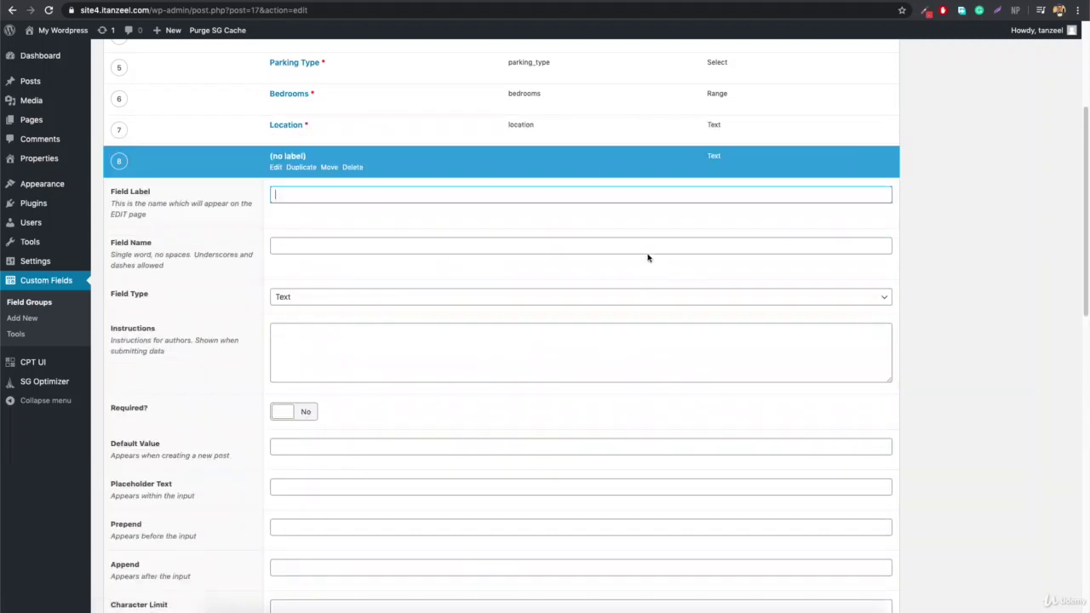
{"action": "type", "text": "Agent"}
{"action": "scroll", "coordinate": [433, 185], "scroll_direction": "up", "scroll_amount": 3}
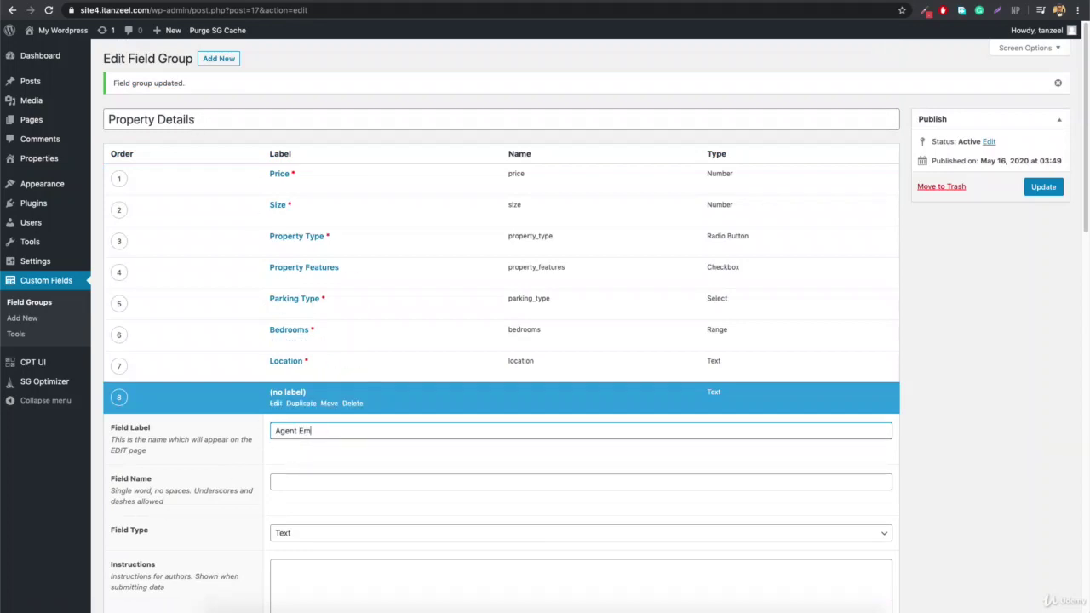
{"action": "type", "text": "l"}
{"action": "left_click", "coordinate": [369, 452]}
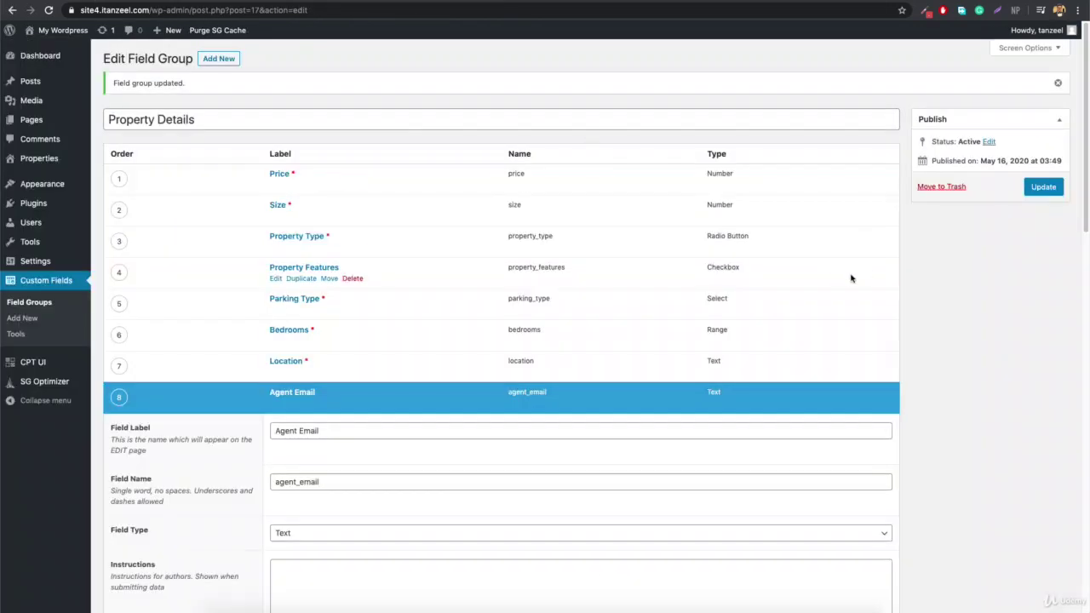
{"action": "scroll", "coordinate": [629, 394], "scroll_direction": "down", "scroll_amount": 5}
{"action": "left_click", "coordinate": [353, 165]}
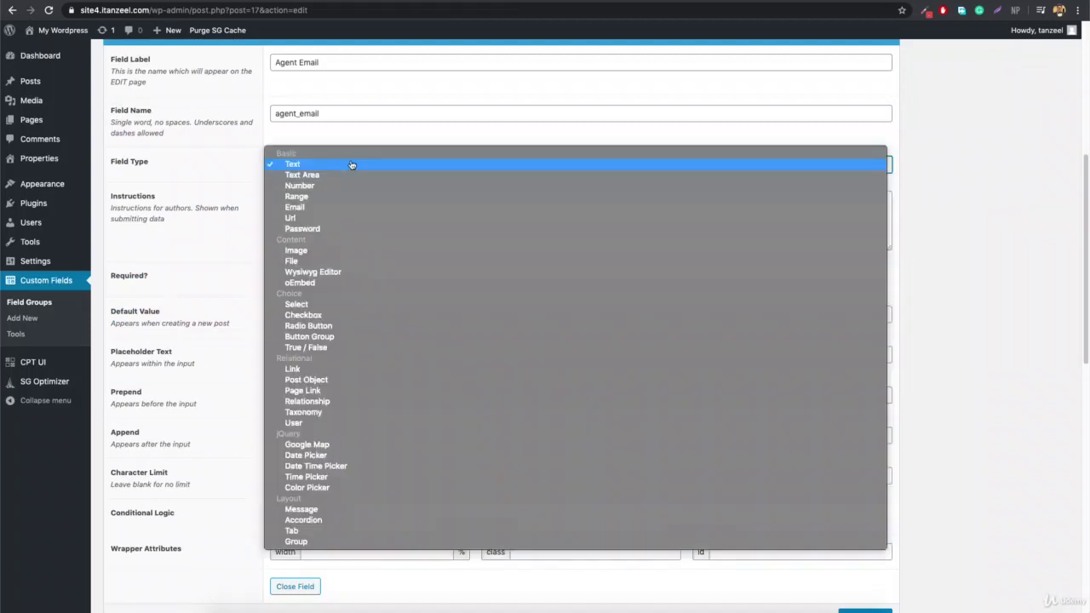
{"action": "left_click", "coordinate": [330, 207]}
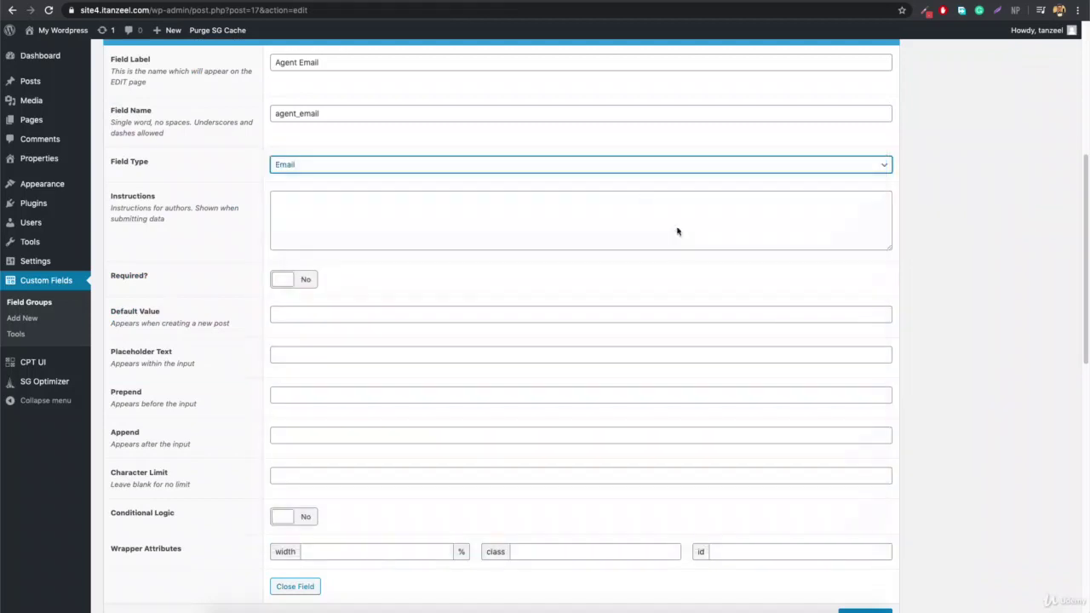
{"action": "scroll", "coordinate": [950, 294], "scroll_direction": "up", "scroll_amount": 5}
{"action": "left_click", "coordinate": [1043, 189]}
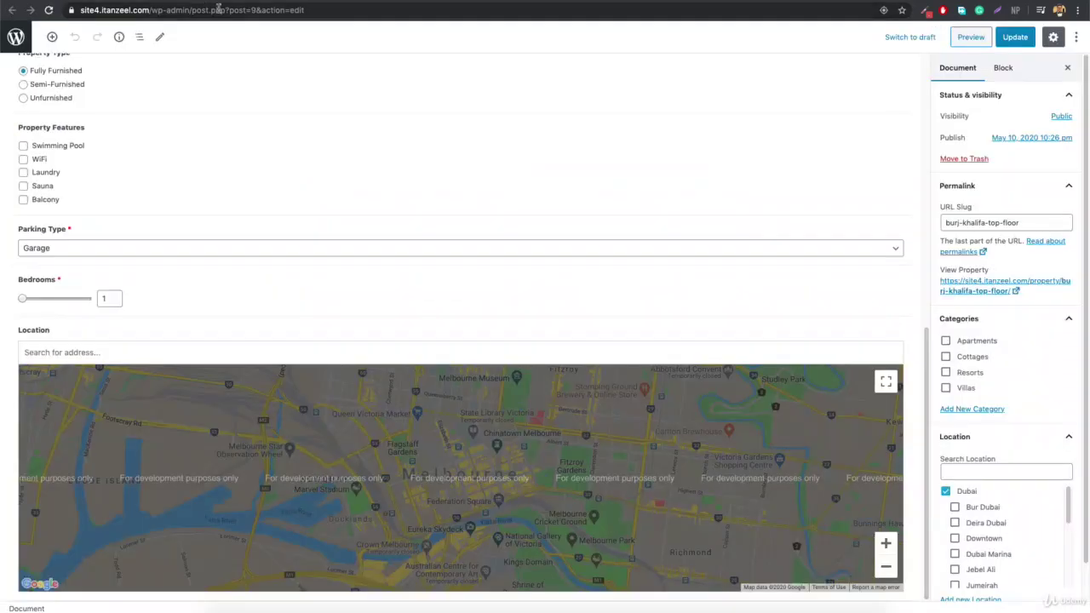
Reload the property's edit page, set Size to 250 Sq. Ft and select the features Swimming Pool, WiFi, Sauna and Balcony
{"action": "left_click", "coordinate": [229, 10]}
{"action": "key", "text": "Return"}
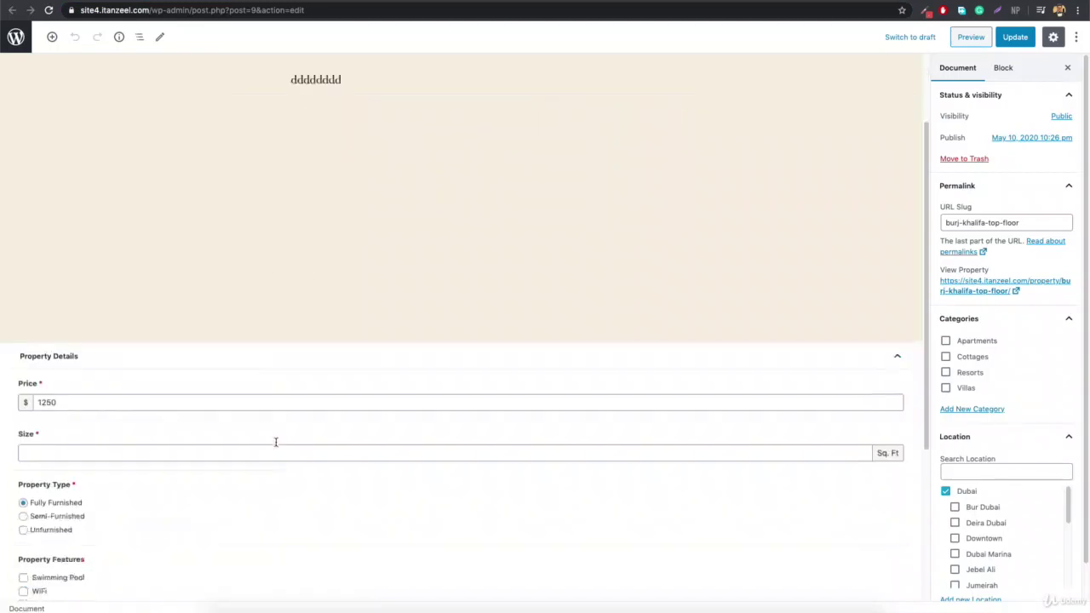
{"action": "scroll", "coordinate": [275, 440], "scroll_direction": "down", "scroll_amount": 5}
{"action": "left_click", "coordinate": [62, 204]}
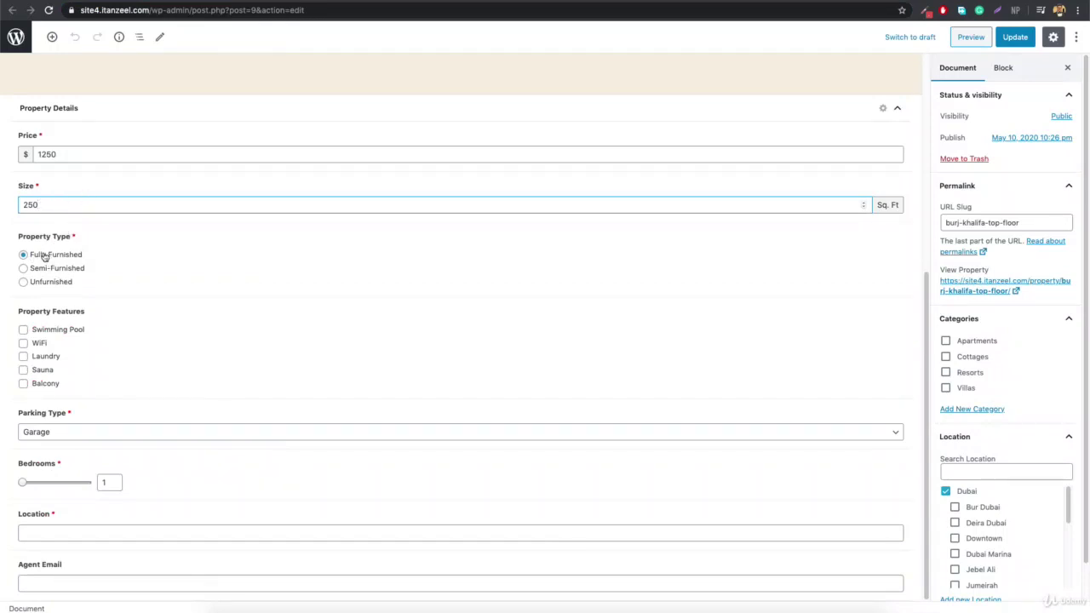
{"action": "left_click", "coordinate": [40, 330]}
{"action": "left_click", "coordinate": [41, 345]}
{"action": "left_click", "coordinate": [41, 371]}
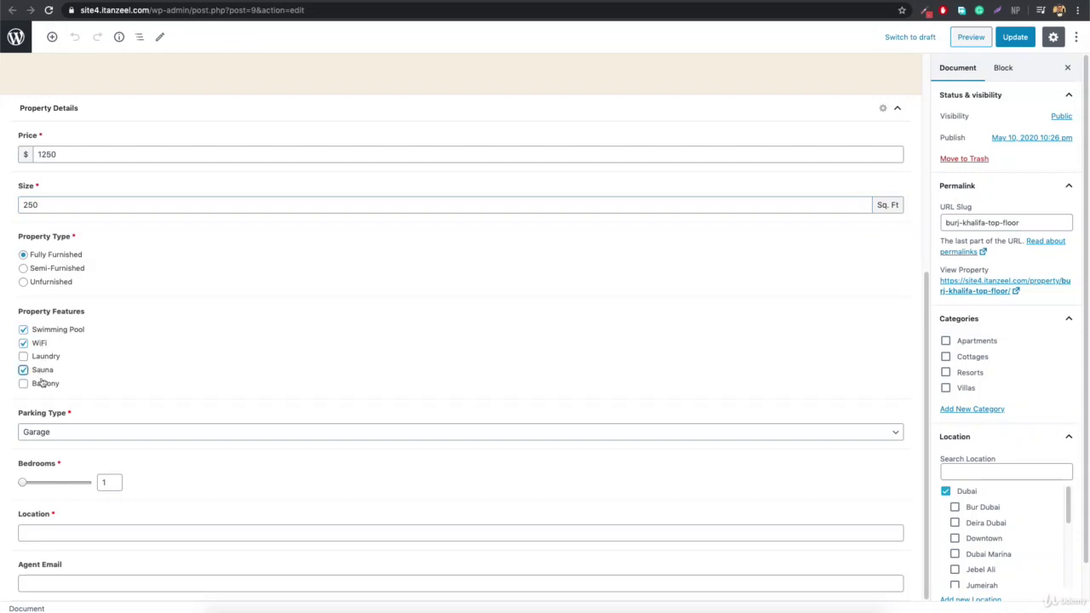
{"action": "left_click", "coordinate": [45, 387]}
Set Parking Type to Paid Parking, Bedrooms to 5 and Location to "Dubai Mall, DUBAI UAE", and fill in the agent's email
{"action": "left_click", "coordinate": [72, 434]}
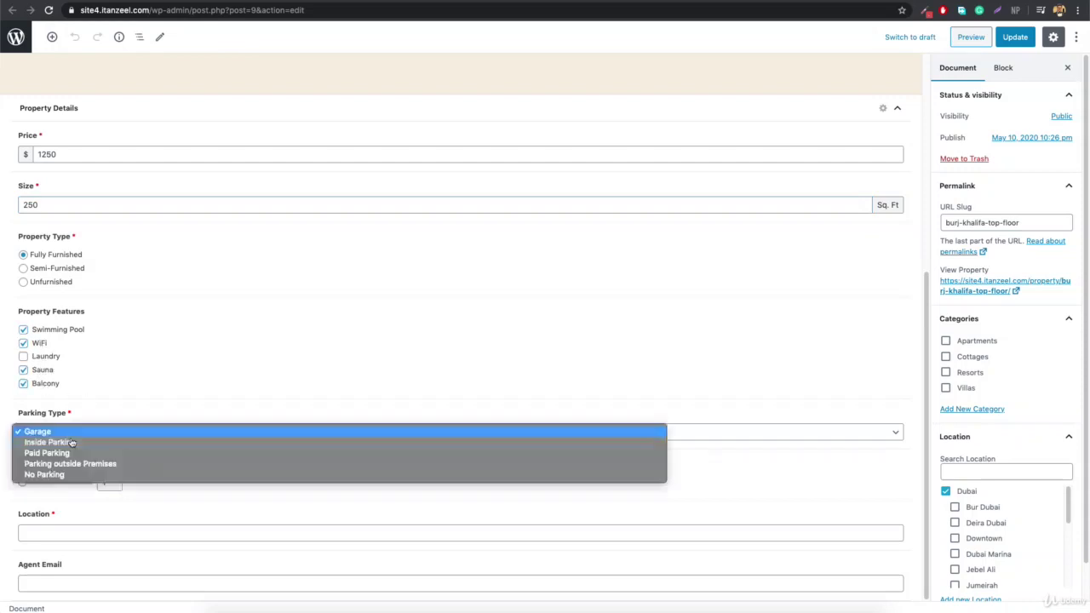
{"action": "left_click", "coordinate": [79, 453]}
{"action": "left_click_drag", "start_coordinate": [22, 483], "coordinate": [29, 483]}
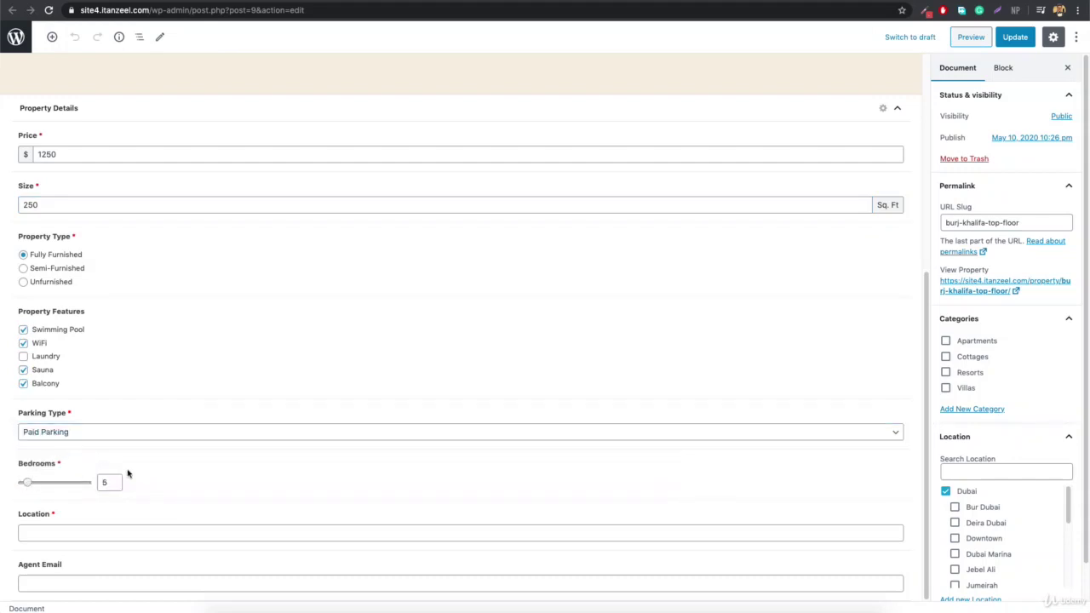
{"action": "left_click", "coordinate": [76, 531]}
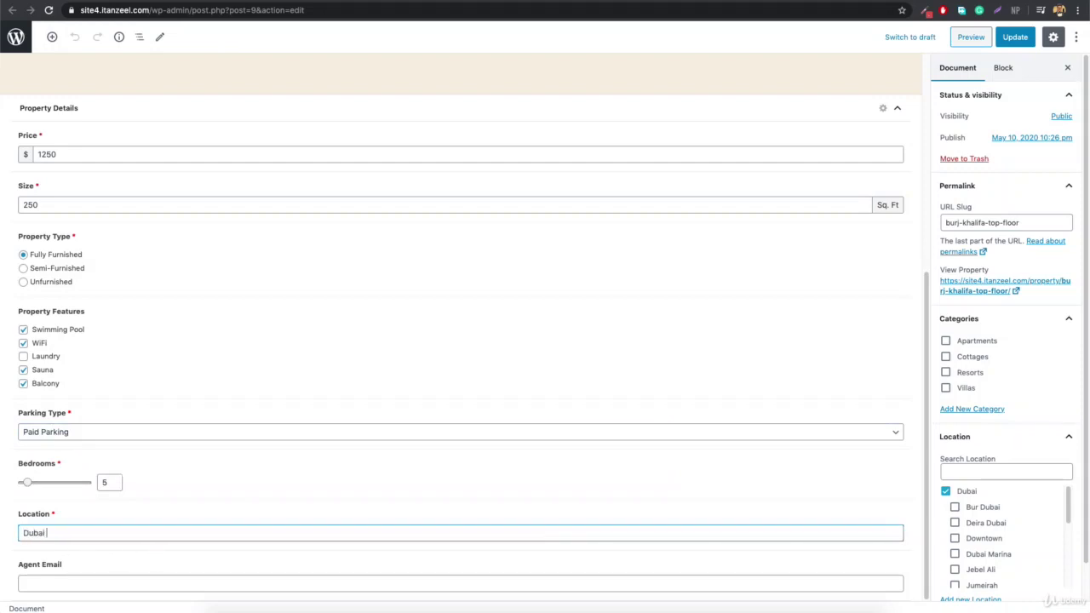
{"action": "type", "text": ", DUBAI UAE"}
{"action": "left_click", "coordinate": [74, 579]}
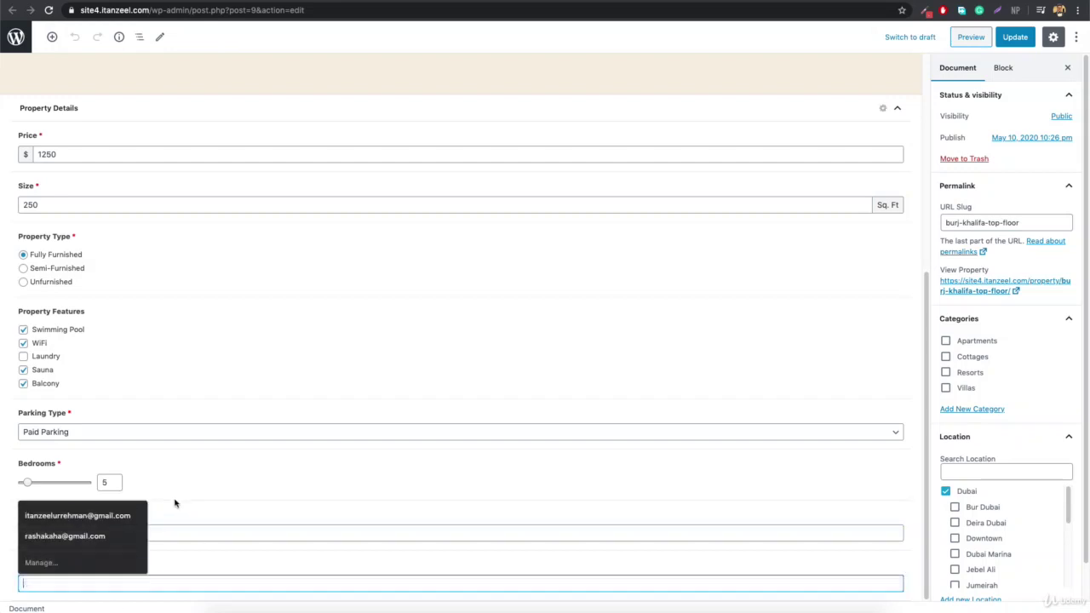
{"action": "type", "text": "info@"}
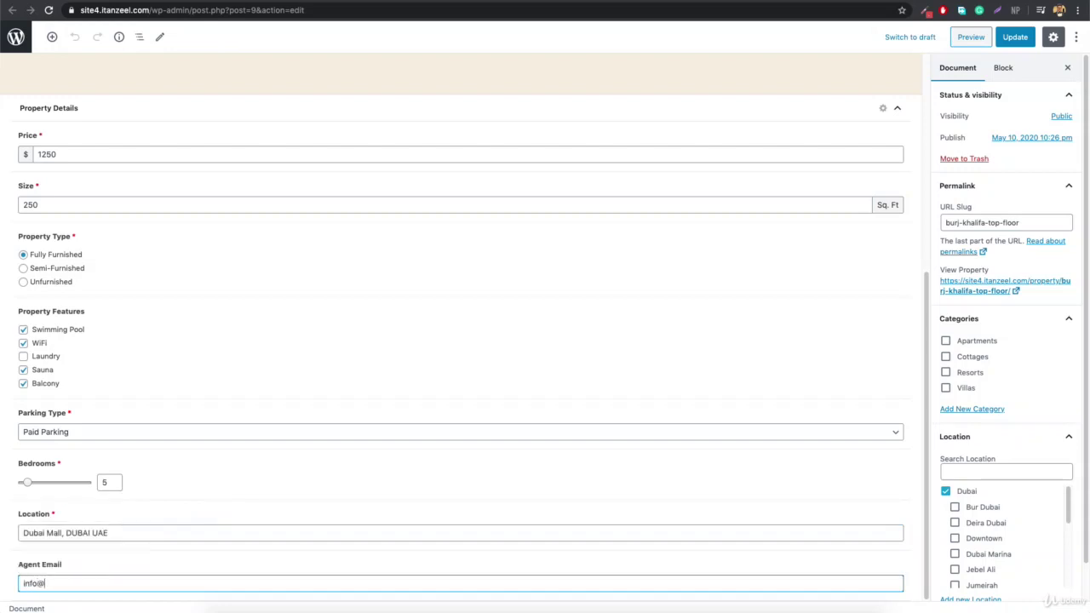
{"action": "type", "text": "agentemailhere"}
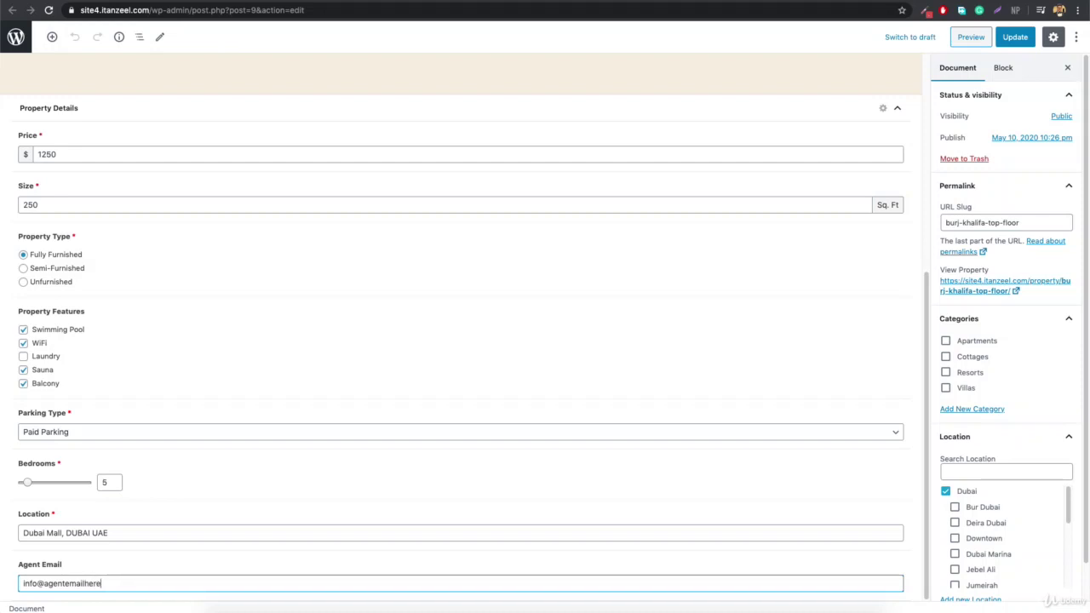
{"action": "type", "text": ".com"}
Assign the property to the Apartments category and update it
{"action": "scroll", "coordinate": [981, 525], "scroll_direction": "down", "scroll_amount": 5}
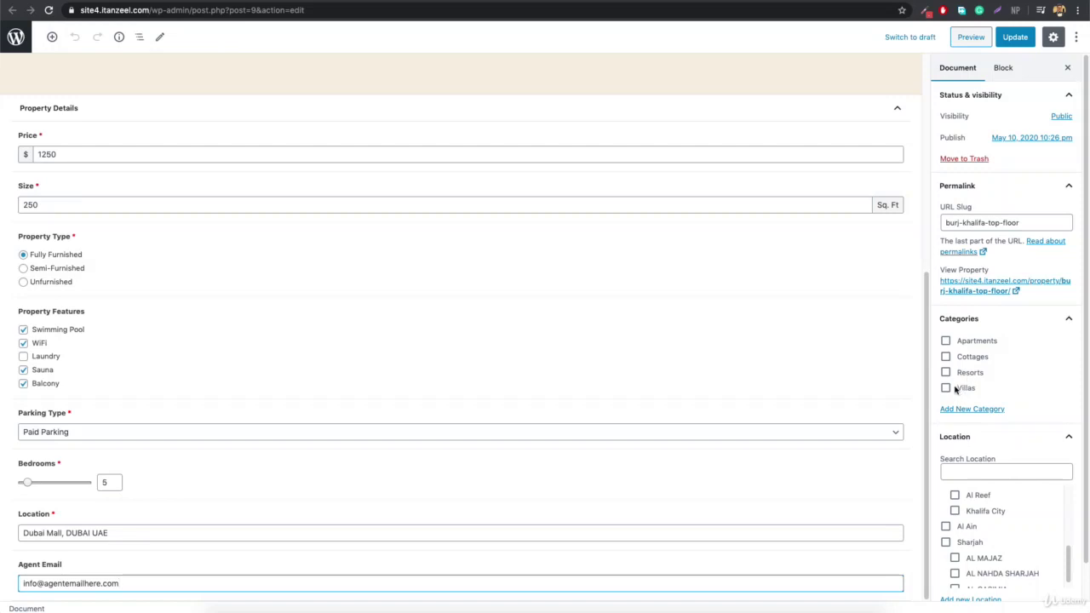
{"action": "left_click", "coordinate": [968, 344]}
{"action": "left_click", "coordinate": [1015, 36]}
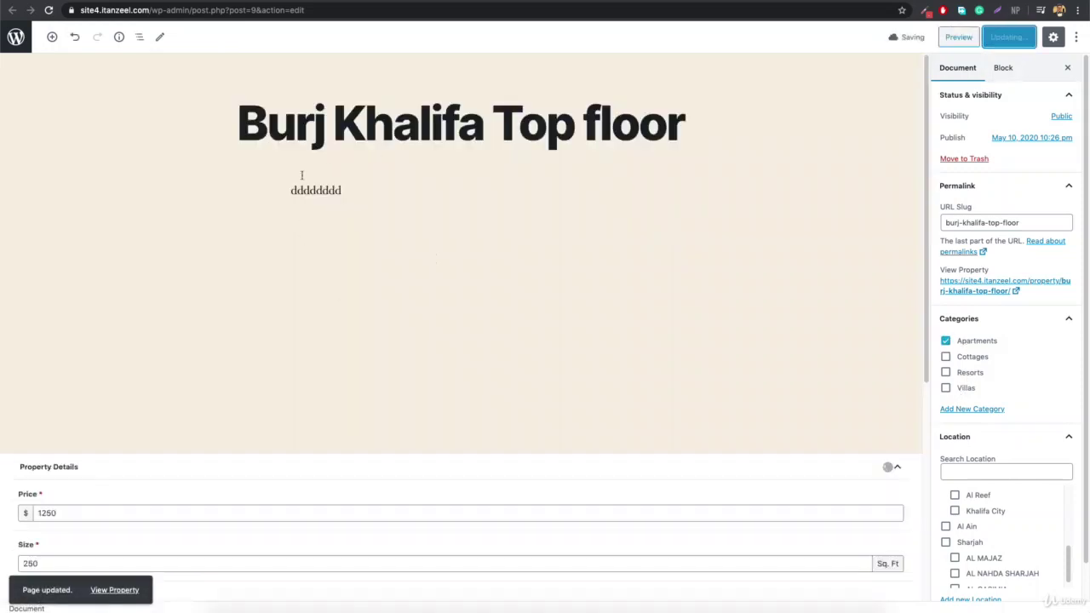
View the published Burj Khalifa Top floor page, examine which property information it shows, and return to editing the property
{"action": "left_click", "coordinate": [114, 589]}
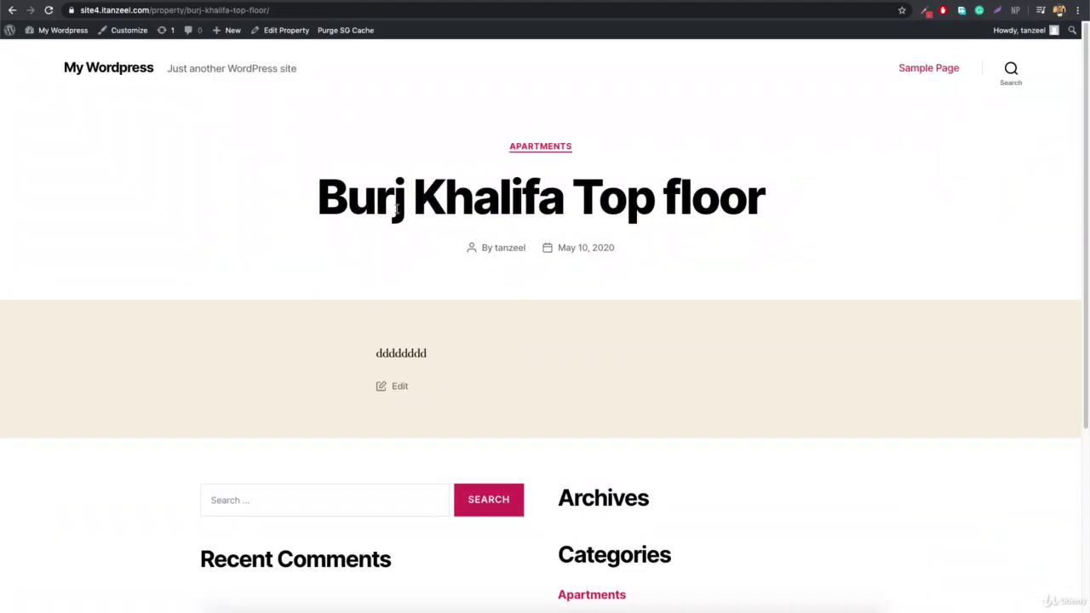
{"action": "left_click_drag", "start_coordinate": [321, 197], "coordinate": [917, 197]}
{"action": "left_click", "coordinate": [525, 235]}
{"action": "scroll", "coordinate": [510, 362], "scroll_direction": "down", "scroll_amount": 3}
{"action": "scroll", "coordinate": [477, 375], "scroll_direction": "up", "scroll_amount": 3}
{"action": "left_click", "coordinate": [280, 32]}
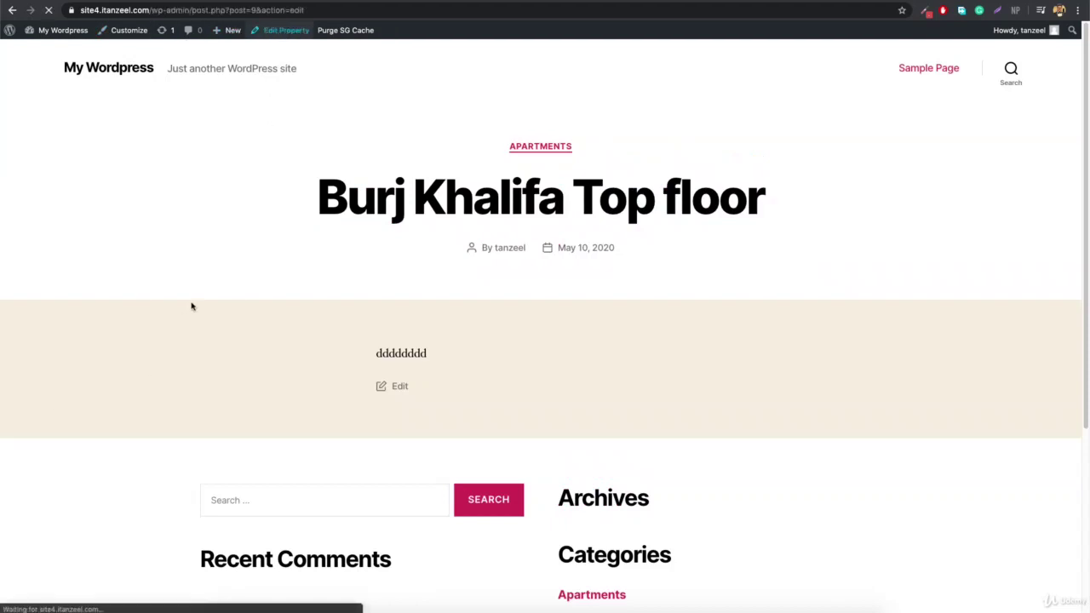
Assign the property to the Downtown location, clear the parent Dubai location, and update the property
{"action": "scroll", "coordinate": [198, 321], "scroll_direction": "down", "scroll_amount": 4}
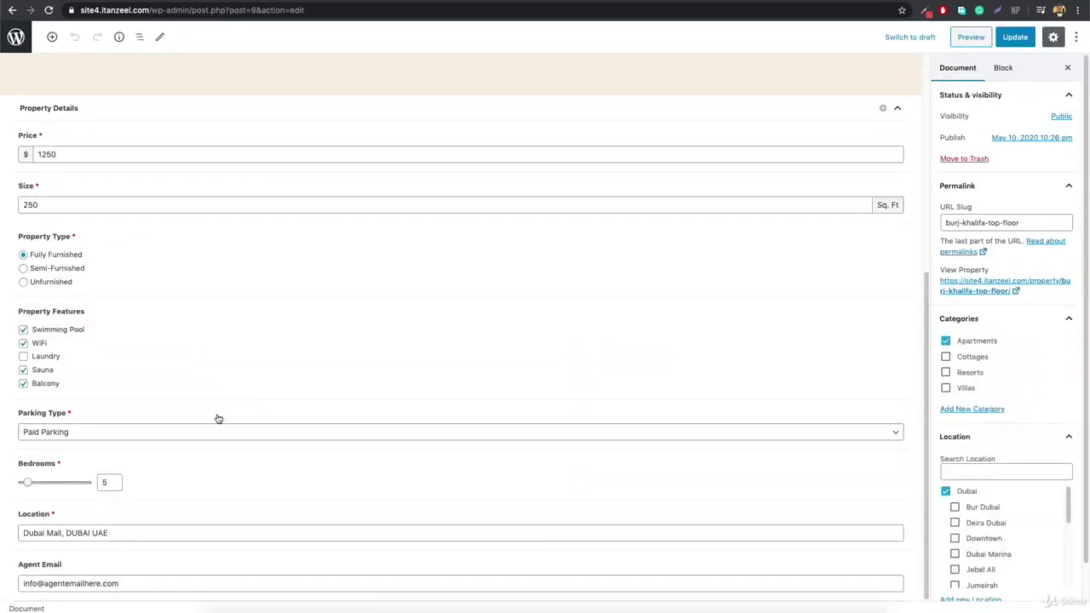
{"action": "scroll", "coordinate": [408, 413], "scroll_direction": "up", "scroll_amount": 4}
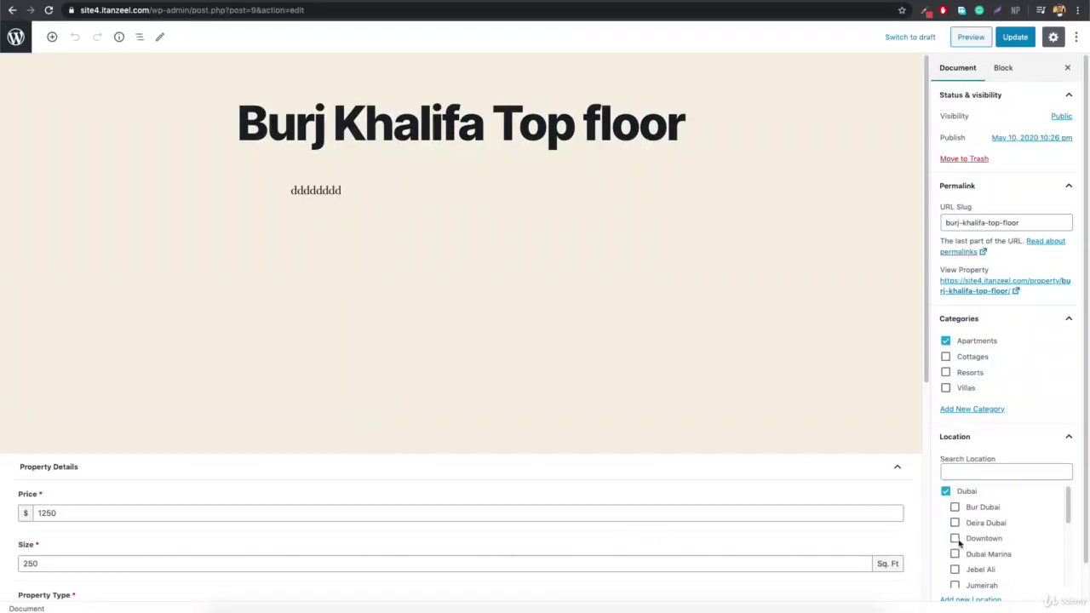
{"action": "scroll", "coordinate": [963, 536], "scroll_direction": "down", "scroll_amount": 3}
{"action": "scroll", "coordinate": [963, 538], "scroll_direction": "up", "scroll_amount": 2}
{"action": "scroll", "coordinate": [1034, 430], "scroll_direction": "down", "scroll_amount": 1}
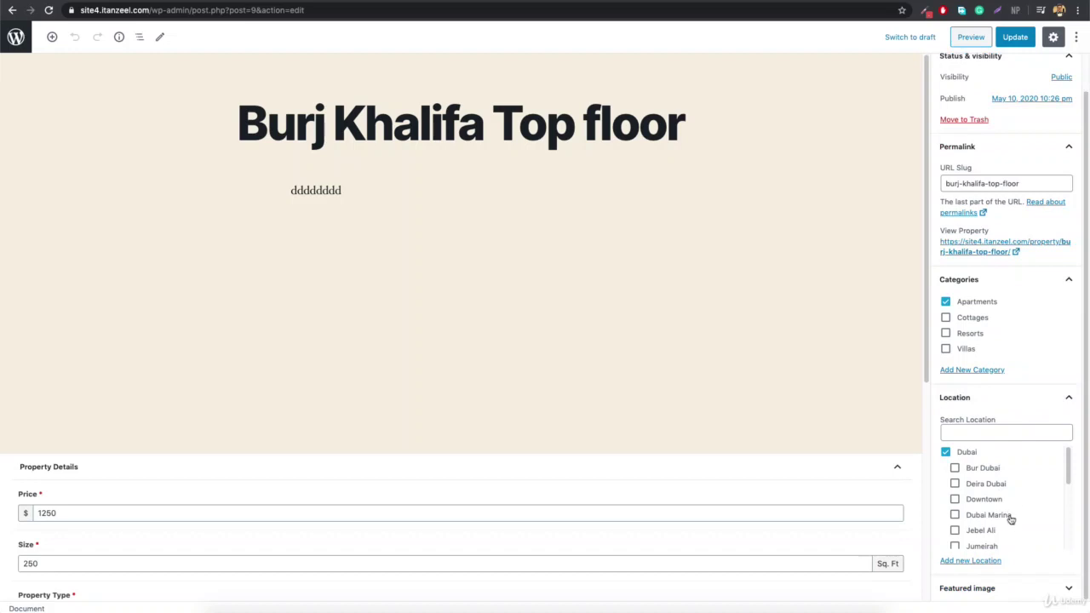
{"action": "scroll", "coordinate": [954, 499], "scroll_direction": "down", "scroll_amount": 1}
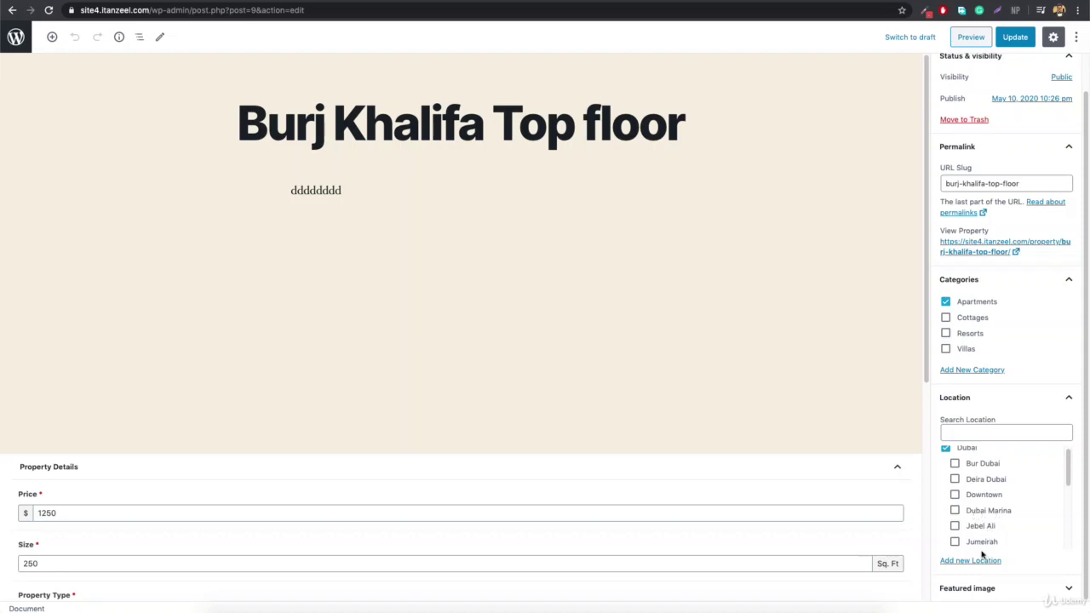
{"action": "scroll", "coordinate": [988, 502], "scroll_direction": "up", "scroll_amount": 1}
{"action": "scroll", "coordinate": [987, 501], "scroll_direction": "down", "scroll_amount": 2}
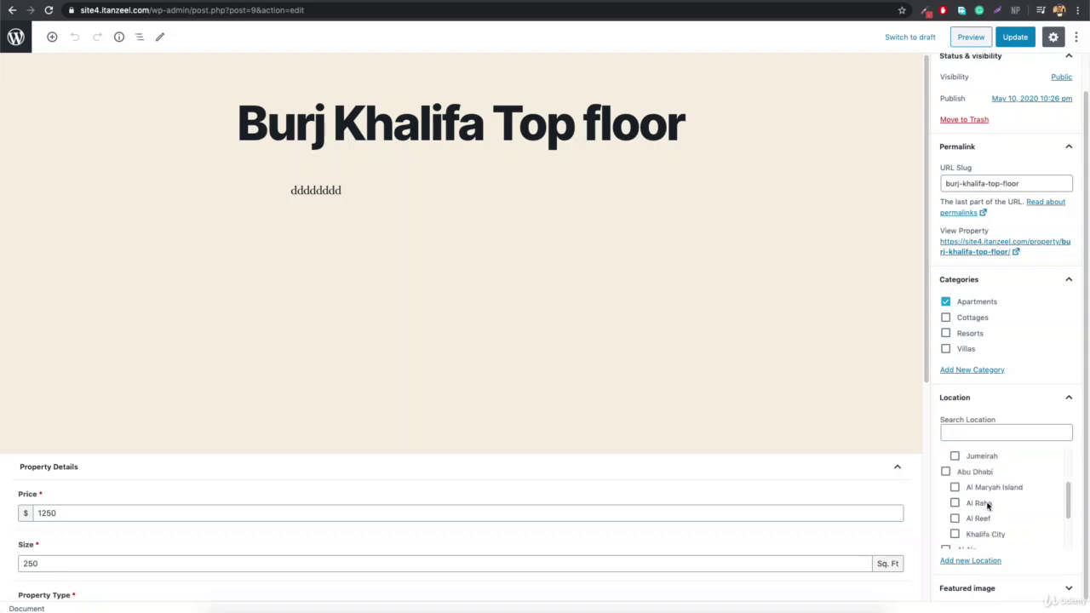
{"action": "scroll", "coordinate": [998, 532], "scroll_direction": "up", "scroll_amount": 2}
{"action": "left_click", "coordinate": [975, 503]}
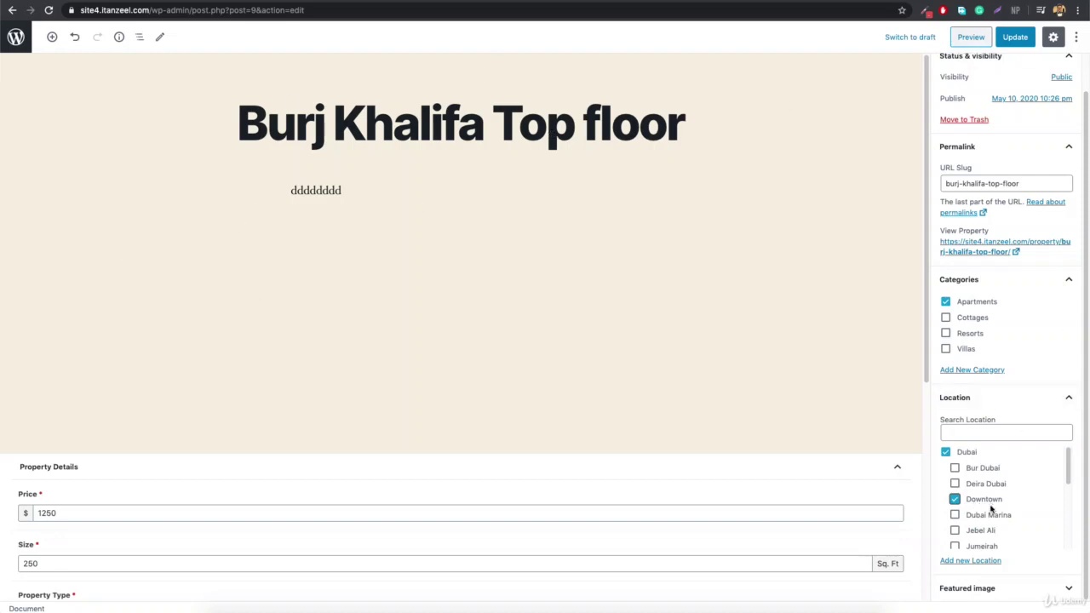
{"action": "left_click", "coordinate": [1015, 37]}
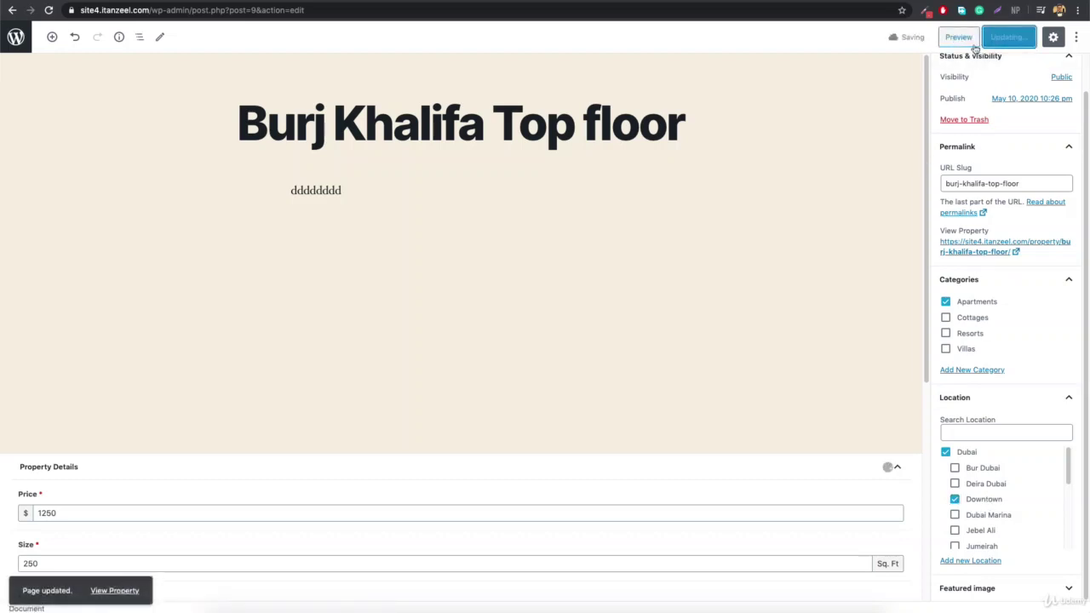
{"action": "left_click", "coordinate": [945, 452]}
{"action": "left_click", "coordinate": [1011, 40]}
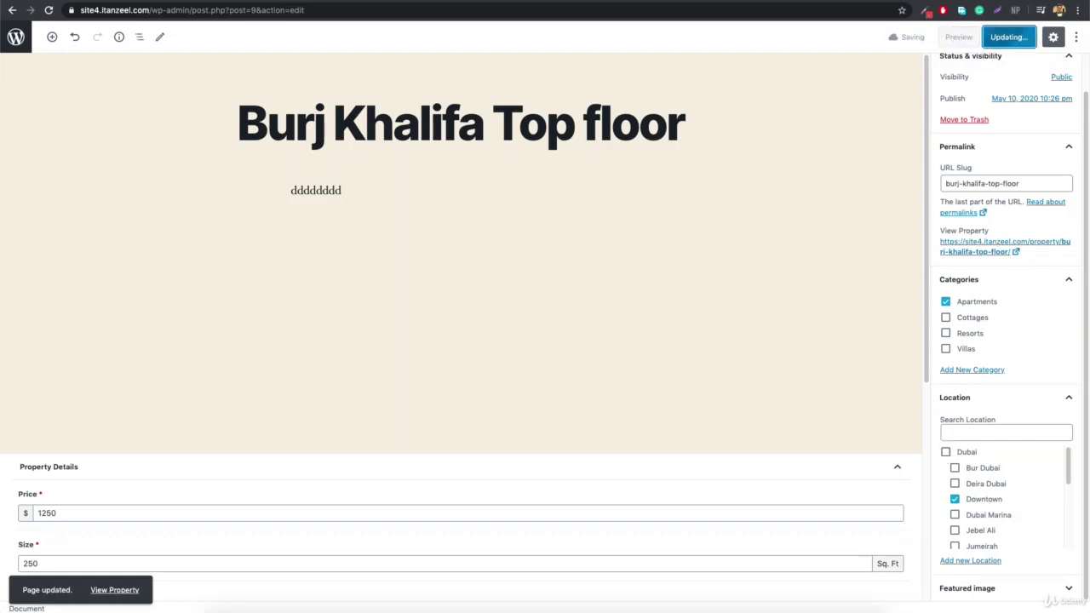
Preview the Burj Khalifa Top floor property and open the archive of its Apartments category
{"action": "left_click", "coordinate": [970, 37]}
{"action": "left_click", "coordinate": [290, 16]}
{"action": "key", "text": "Return"}
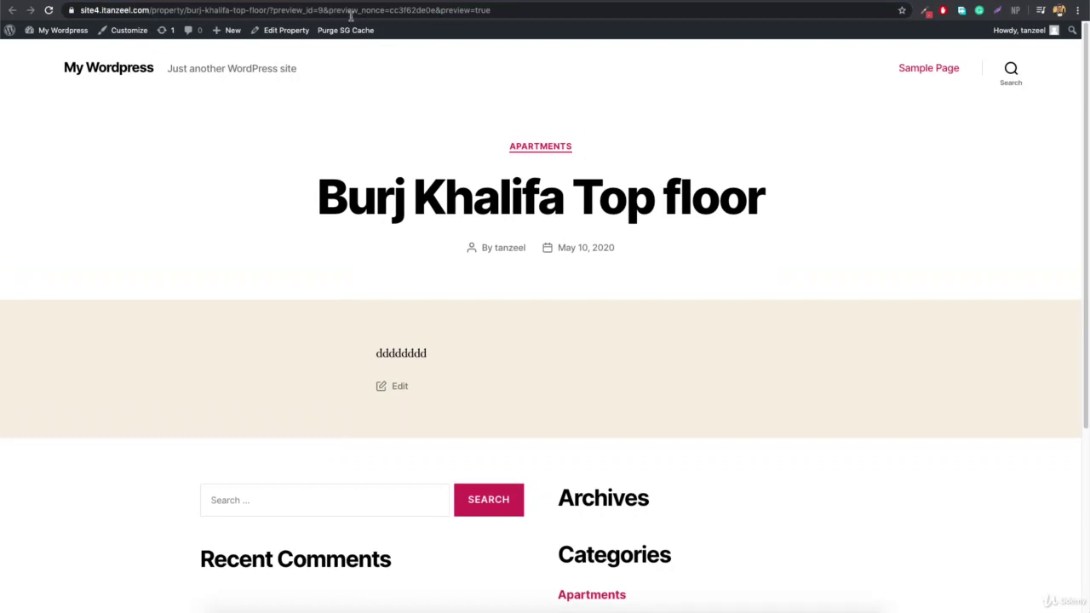
{"action": "left_click", "coordinate": [541, 146]}
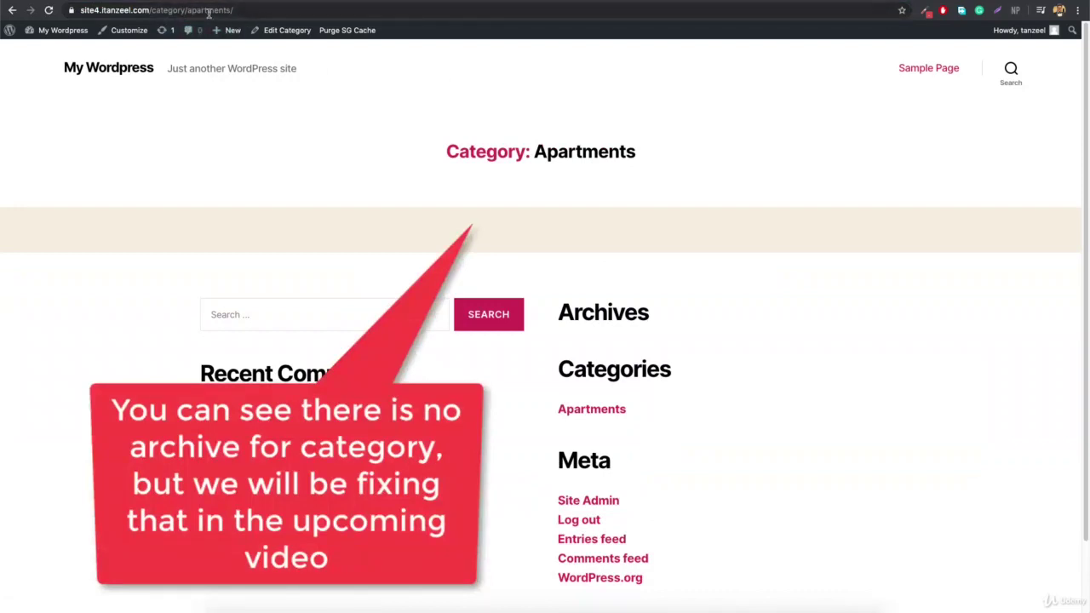
Change the page address to the site's location/dubai path and load the Dubai location archive
{"action": "left_click", "coordinate": [181, 9]}
{"action": "double_click", "coordinate": [182, 9]}
{"action": "key", "text": "Delete"}
{"action": "key", "text": "Delete"}
{"action": "key", "text": "Delete"}
{"action": "key", "text": "Delete"}
{"action": "key", "text": "Delete"}
{"action": "key", "text": "Delete"}
{"action": "key", "text": "Delete"}
{"action": "key", "text": "Delete"}
{"action": "key", "text": "Delete"}
{"action": "key", "text": "Delete"}
{"action": "key", "text": "Delete"}
{"action": "key", "text": "Delete"}
{"action": "key", "text": "Delete"}
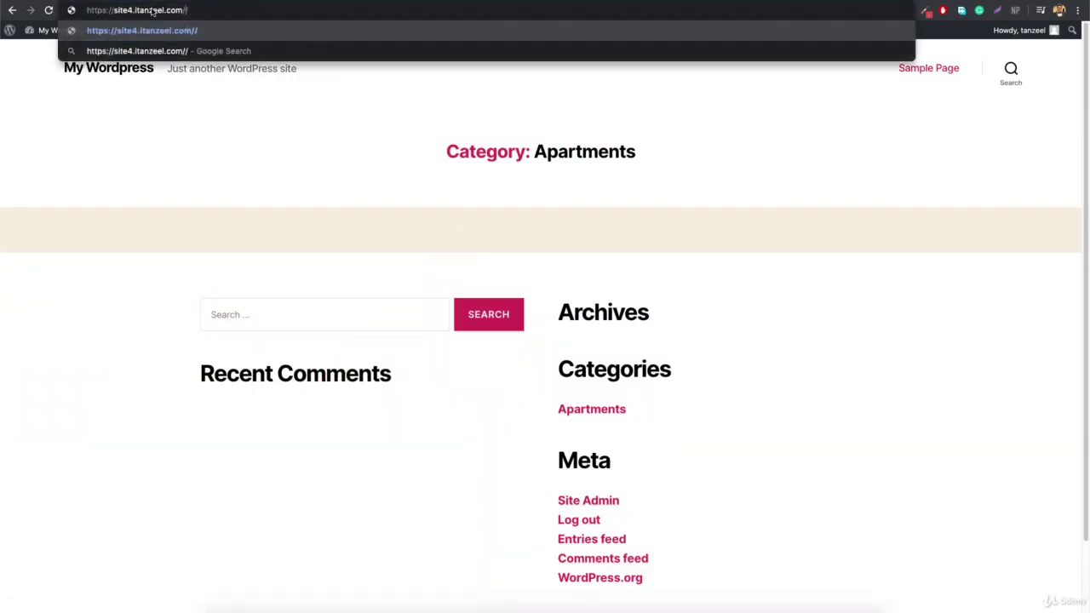
{"action": "type", "text": "location/"}
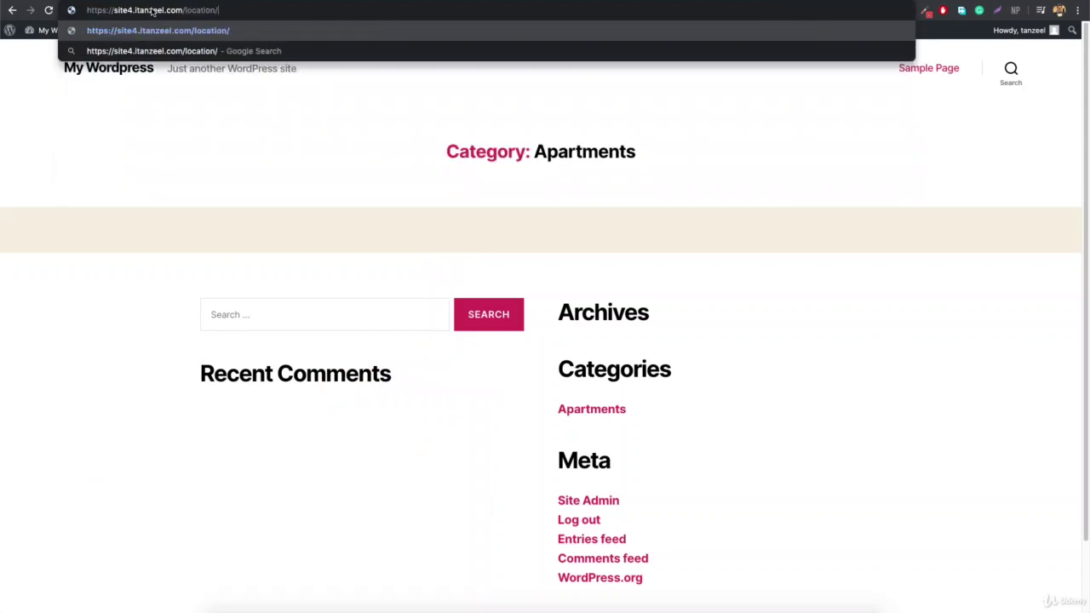
{"action": "type", "text": "dubai"}
{"action": "key", "text": "Return"}
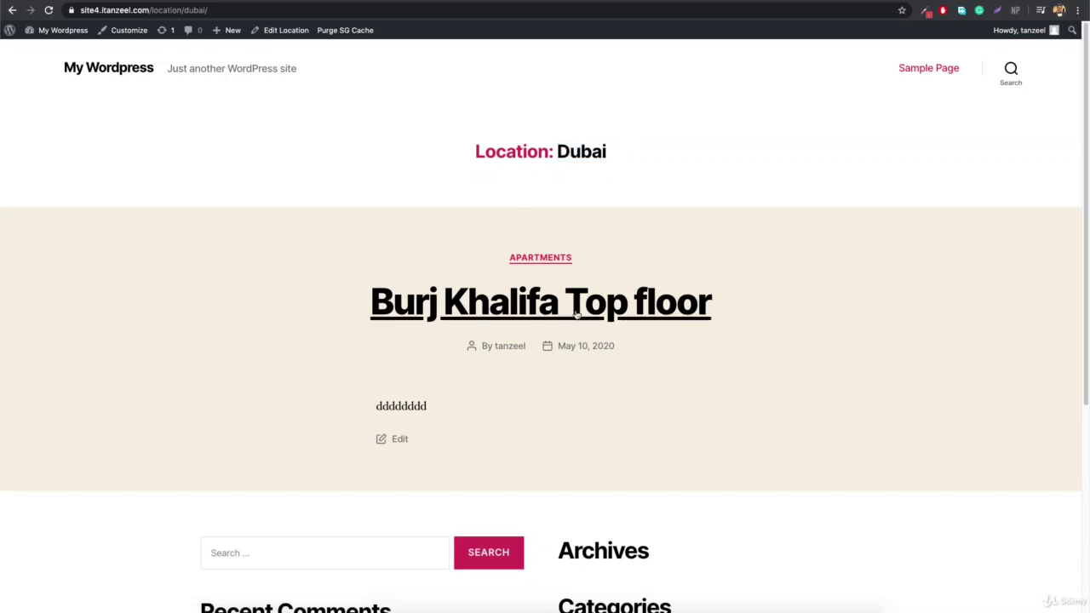
Look over the properties listed in the Dubai archive and open the Burj Khalifa Top floor property
{"action": "scroll", "coordinate": [508, 361], "scroll_direction": "down", "scroll_amount": 3}
{"action": "scroll", "coordinate": [509, 361], "scroll_direction": "up", "scroll_amount": 3}
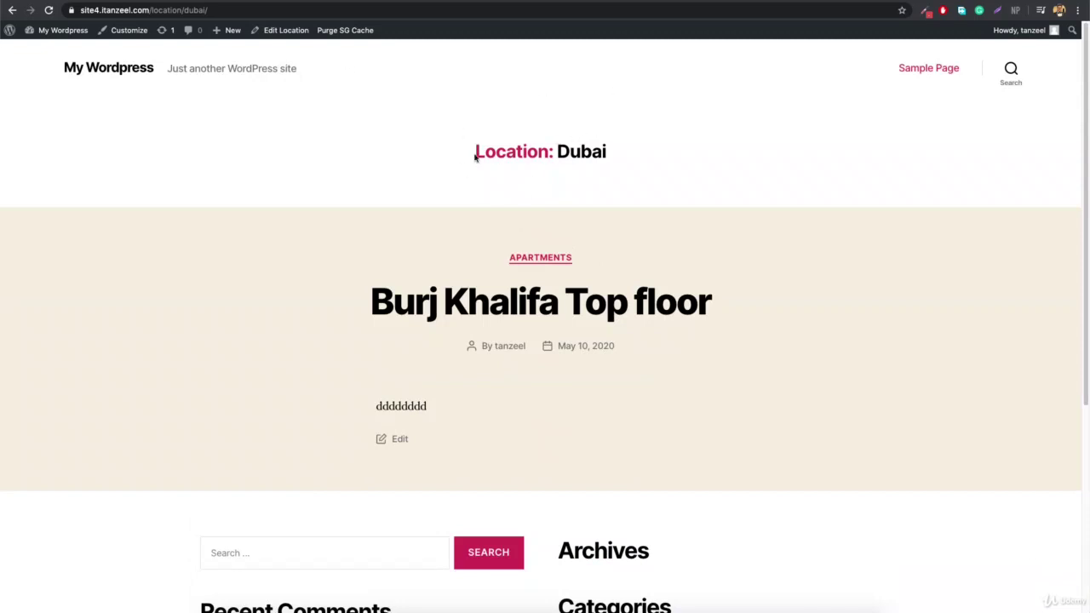
{"action": "left_click", "coordinate": [499, 305]}
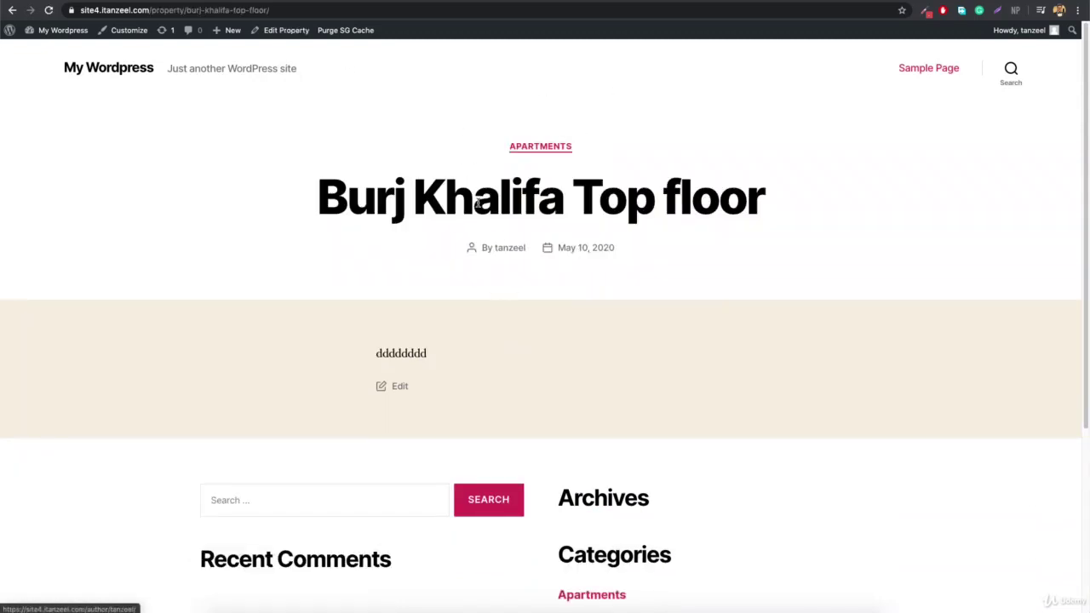